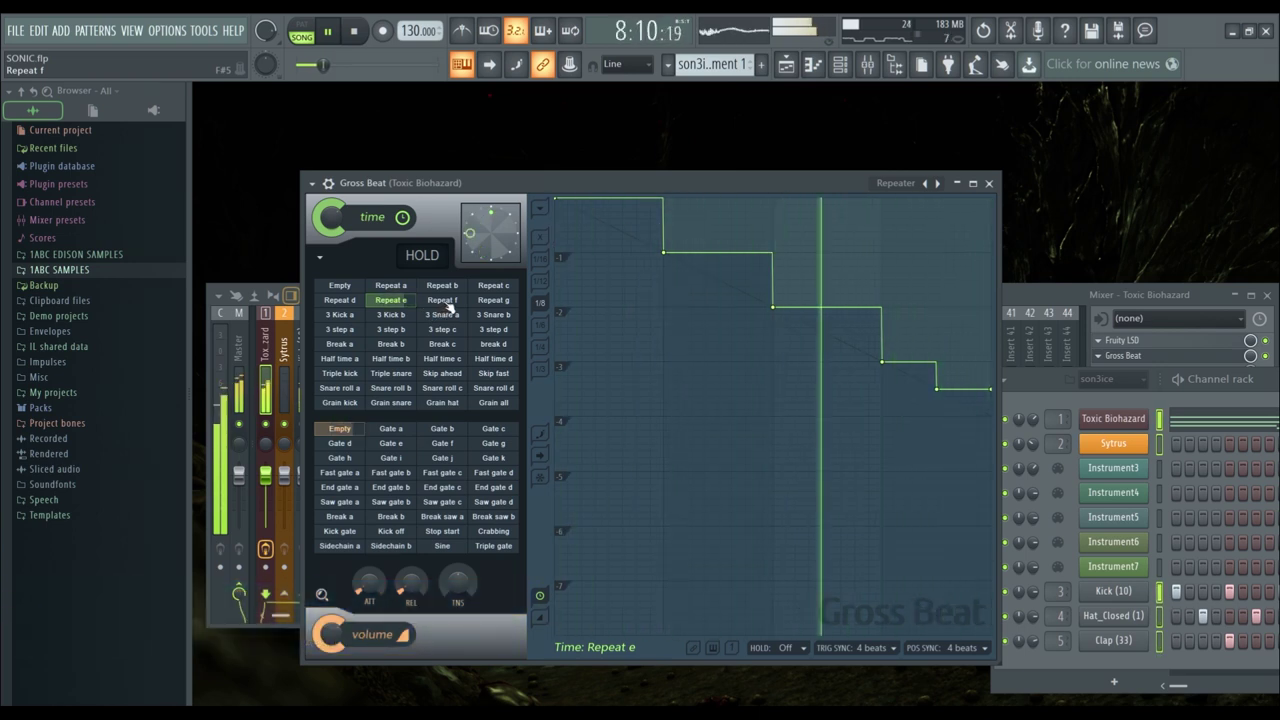
Select the Repeat f time preset in Gross Beat for the Toxic Biohazard channel
click(443, 300)
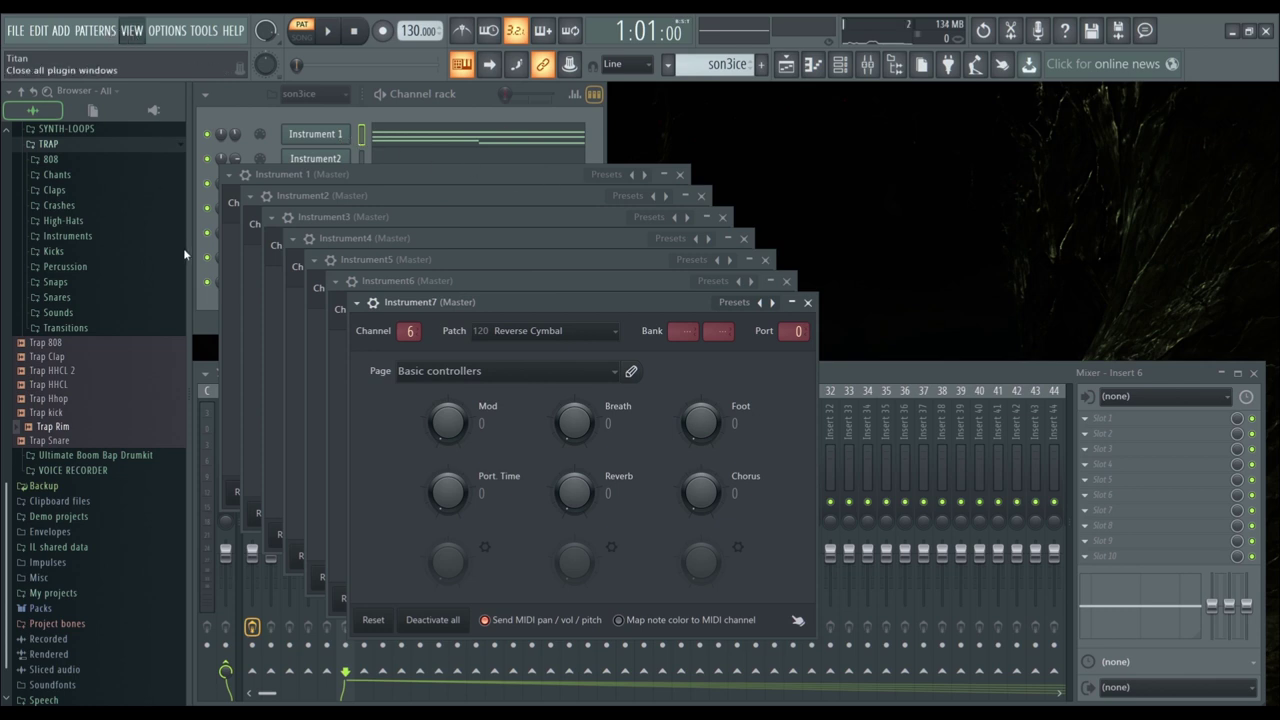
Close all the instrument windows and set up a wider channel rack with random channel colours
key(F12)
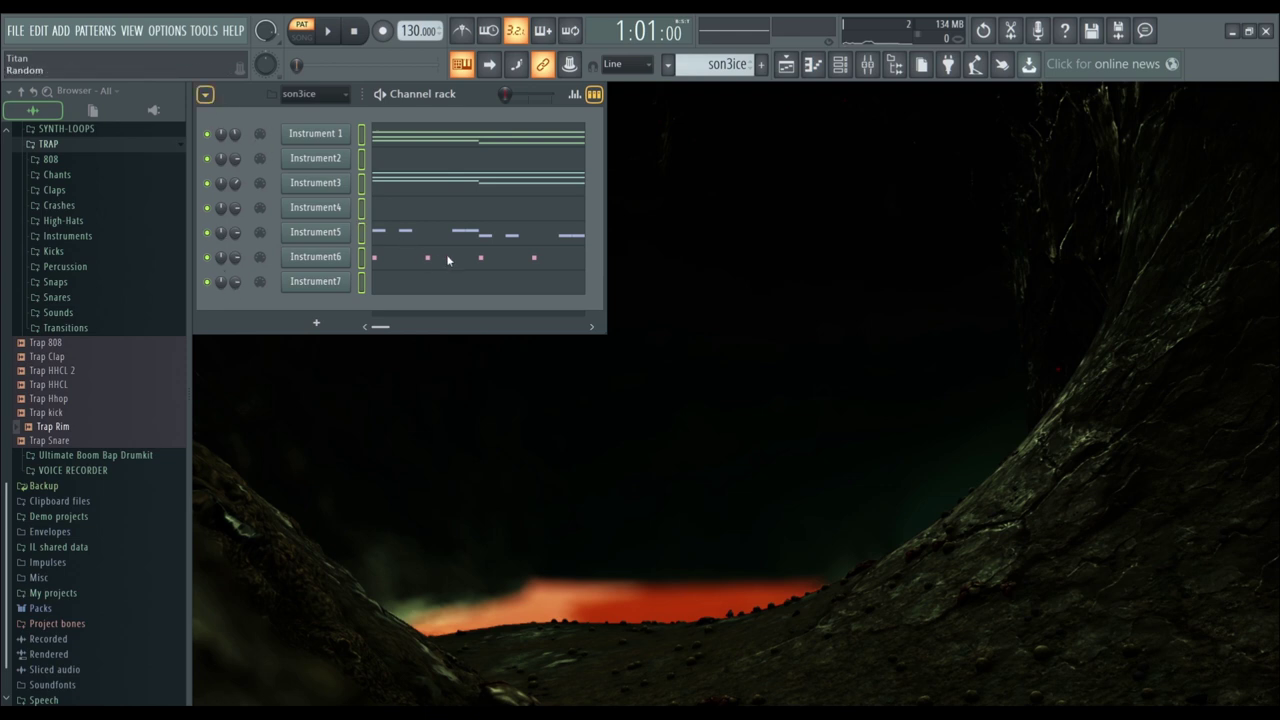
drag(267, 95, 446, 156)
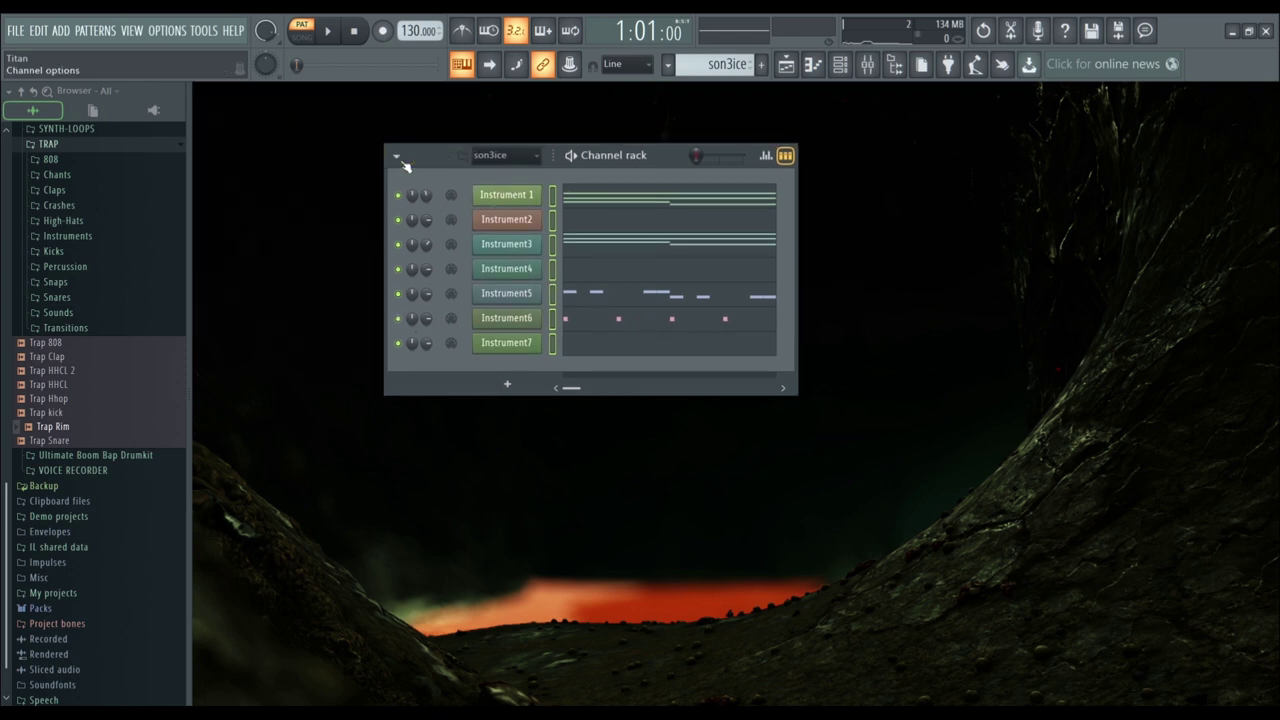
drag(796, 185, 1276, 185)
Split the son3ice pattern by channel in the playlist and place the Instrument 1 clip on Track 1 at bar 1, playing it in song mode
key(F6)
key(F6)
key(F5)
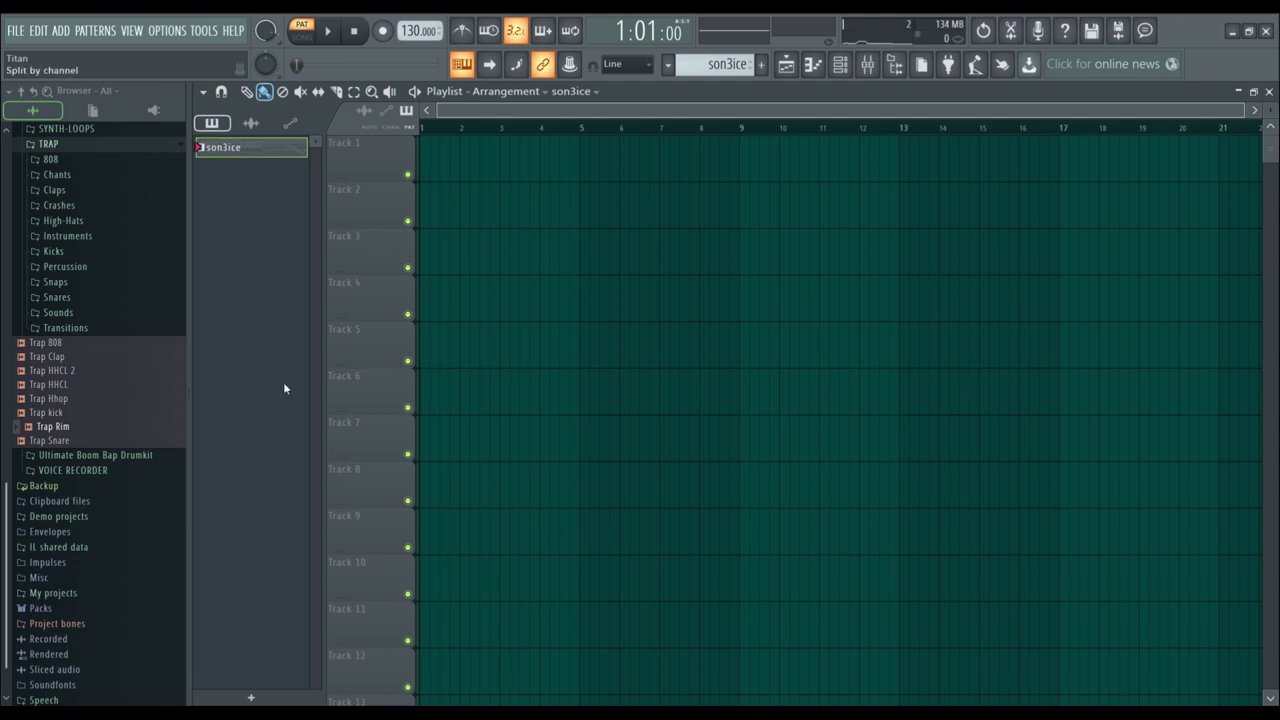
click(424, 152)
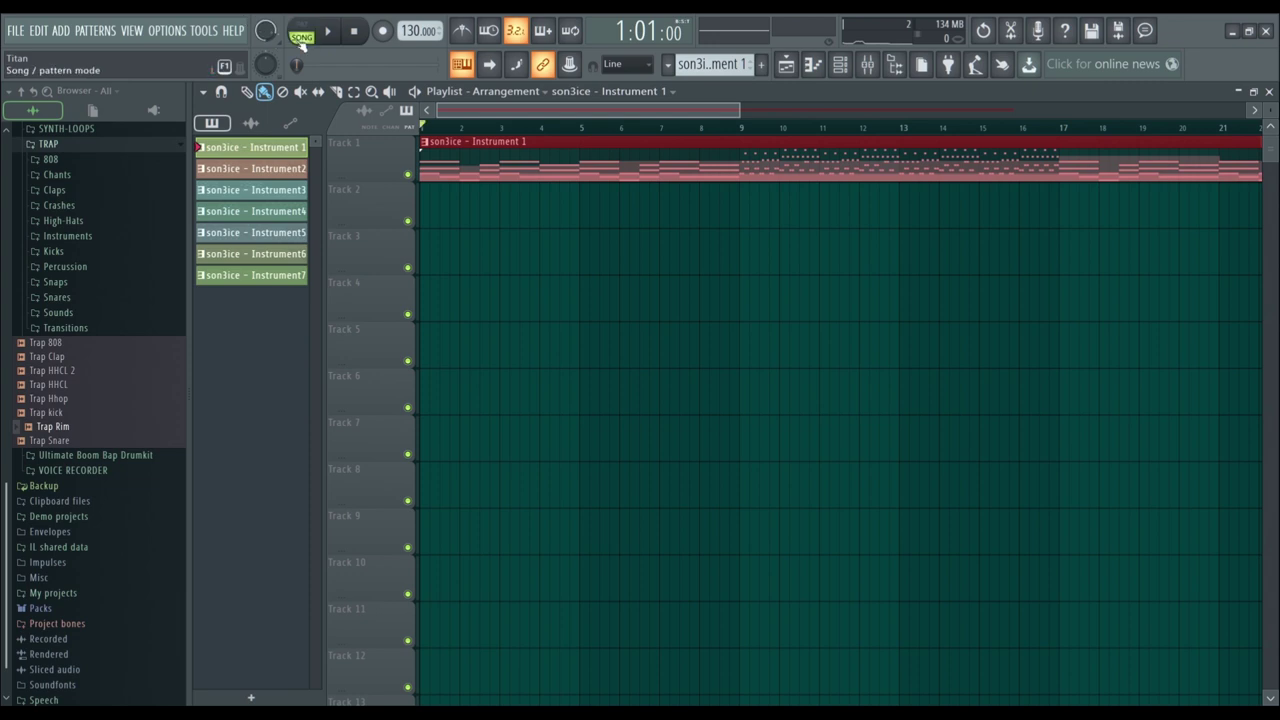
key(space)
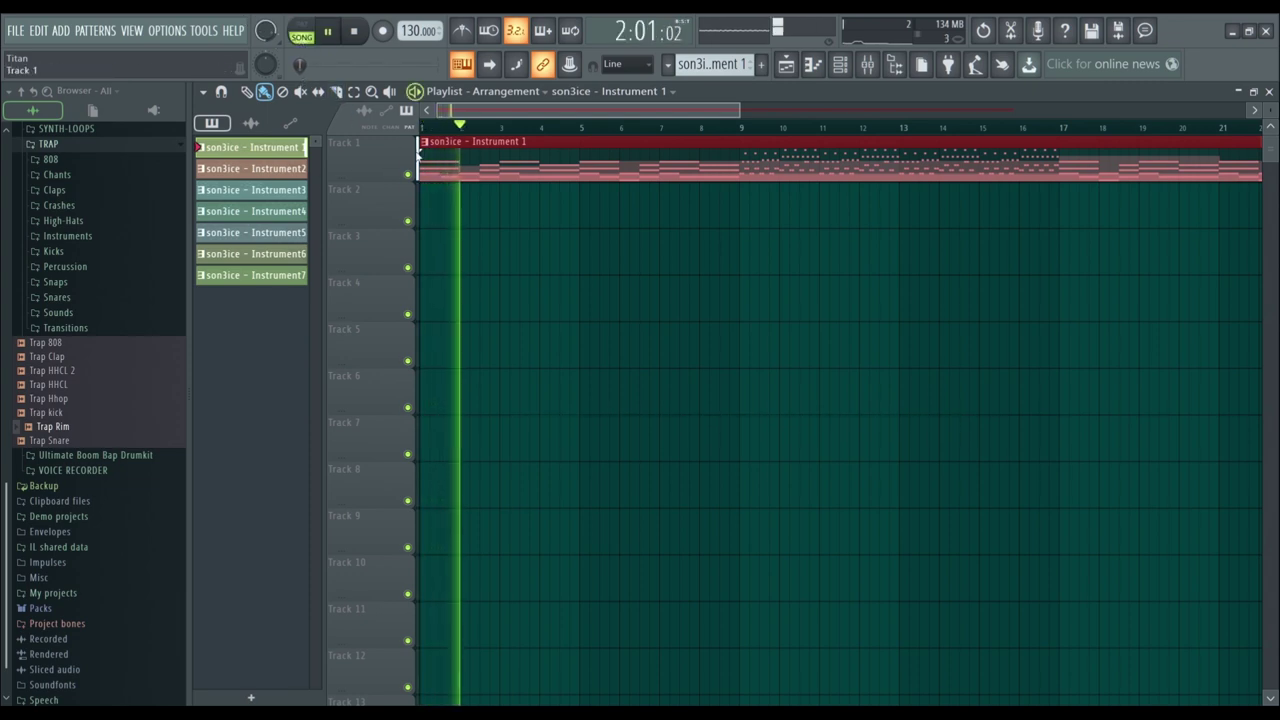
Place the Instrument2 clip on Track 2 at bar 1 and play the song from bar 9
click(211, 174)
click(424, 207)
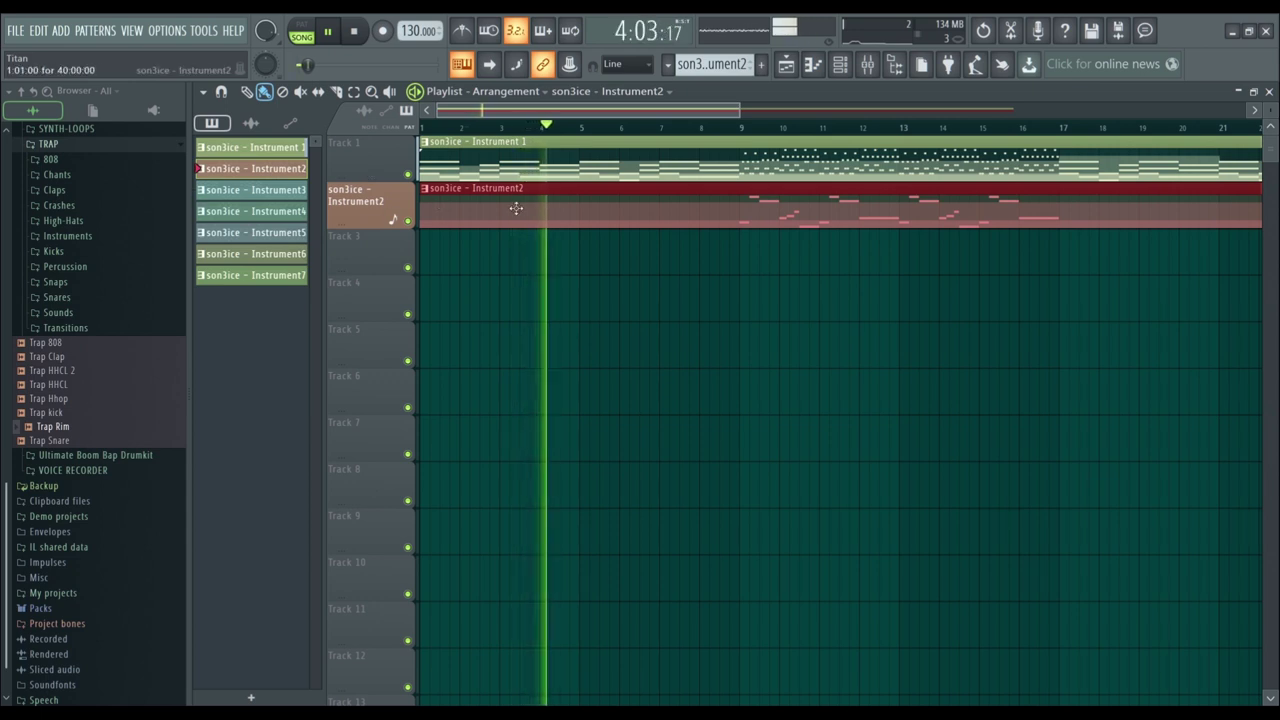
key(space)
drag(516, 208, 583, 233)
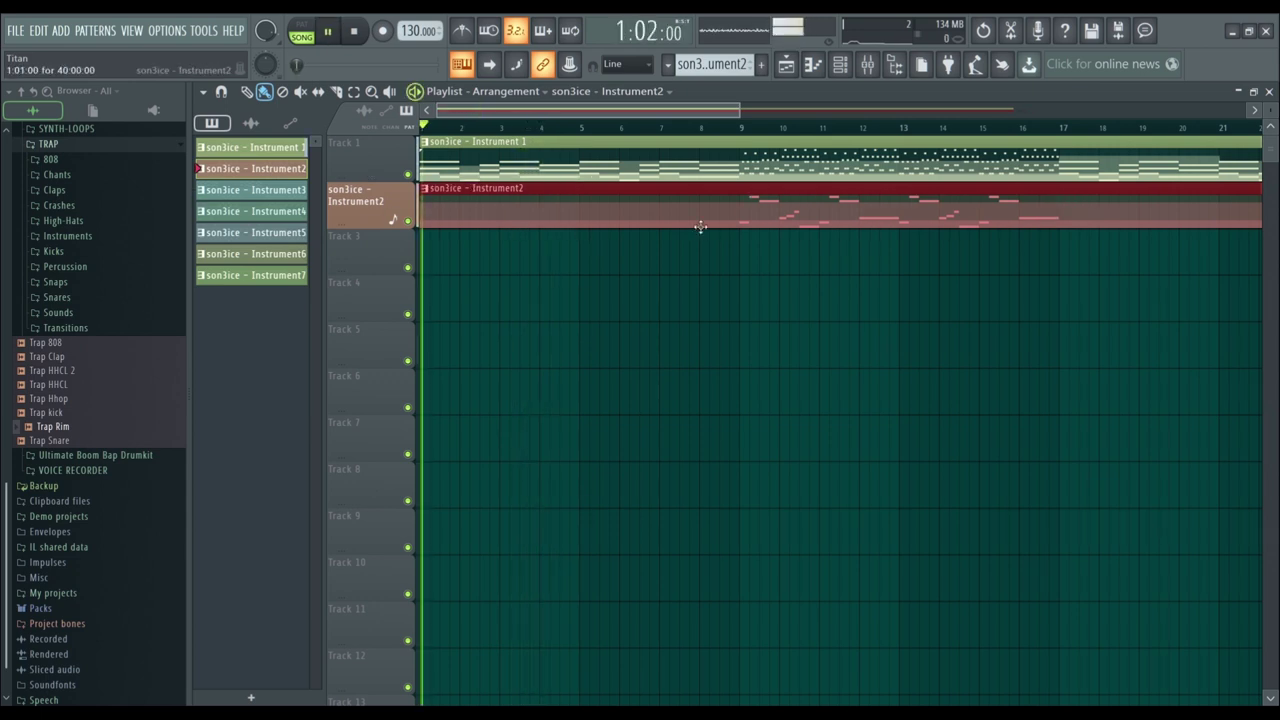
click(740, 125)
key(space)
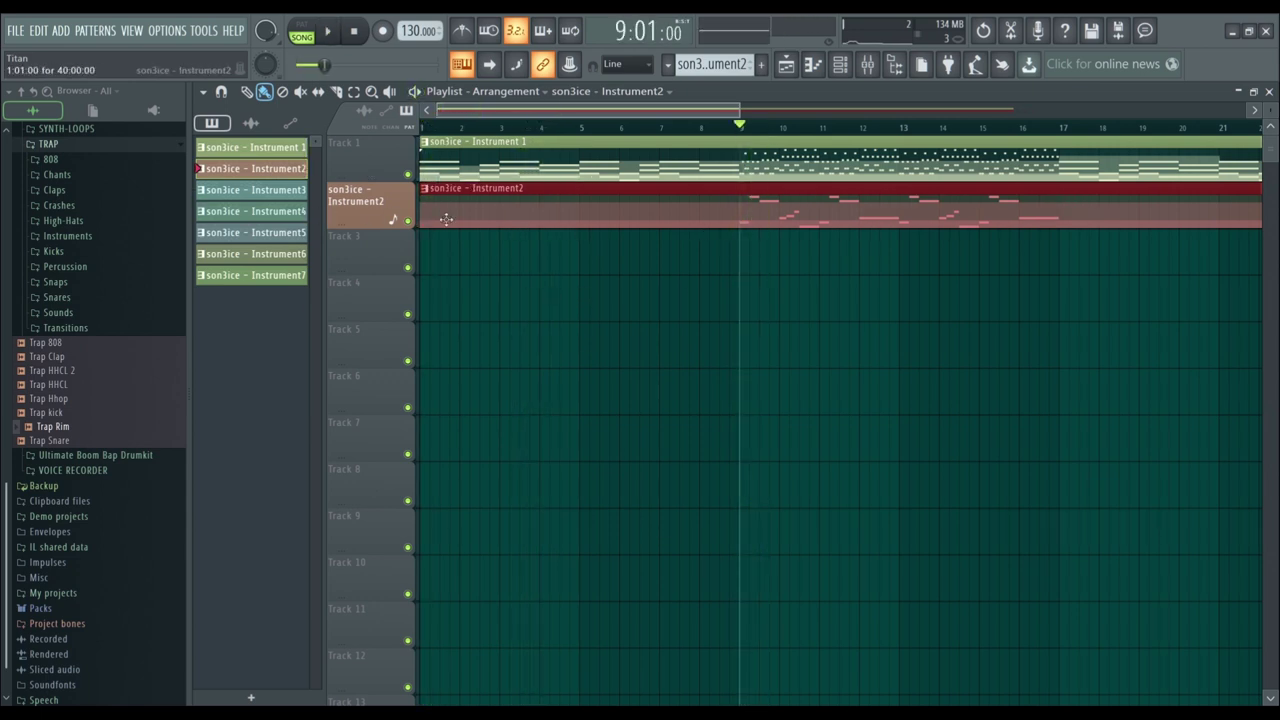
key(space)
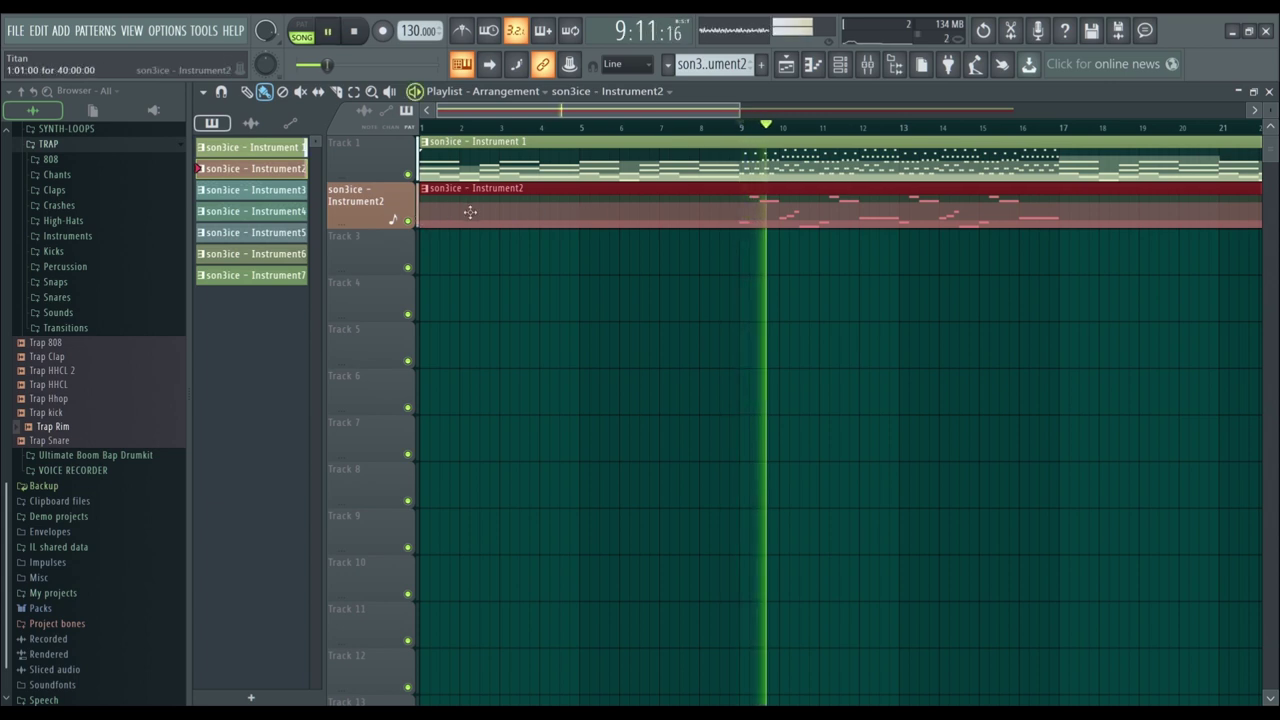
Solo the Instrument2 track to hear it alone and view its notes in the piano roll
right_click(407, 221)
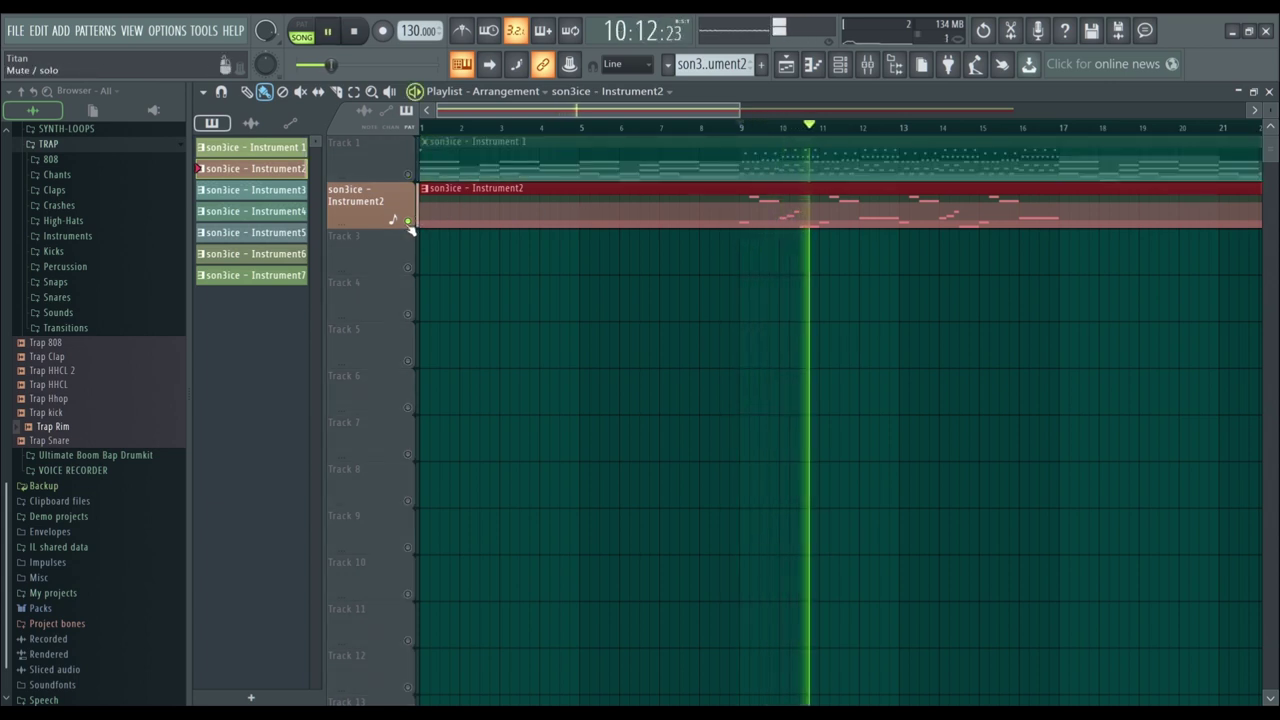
key(space)
key(F7)
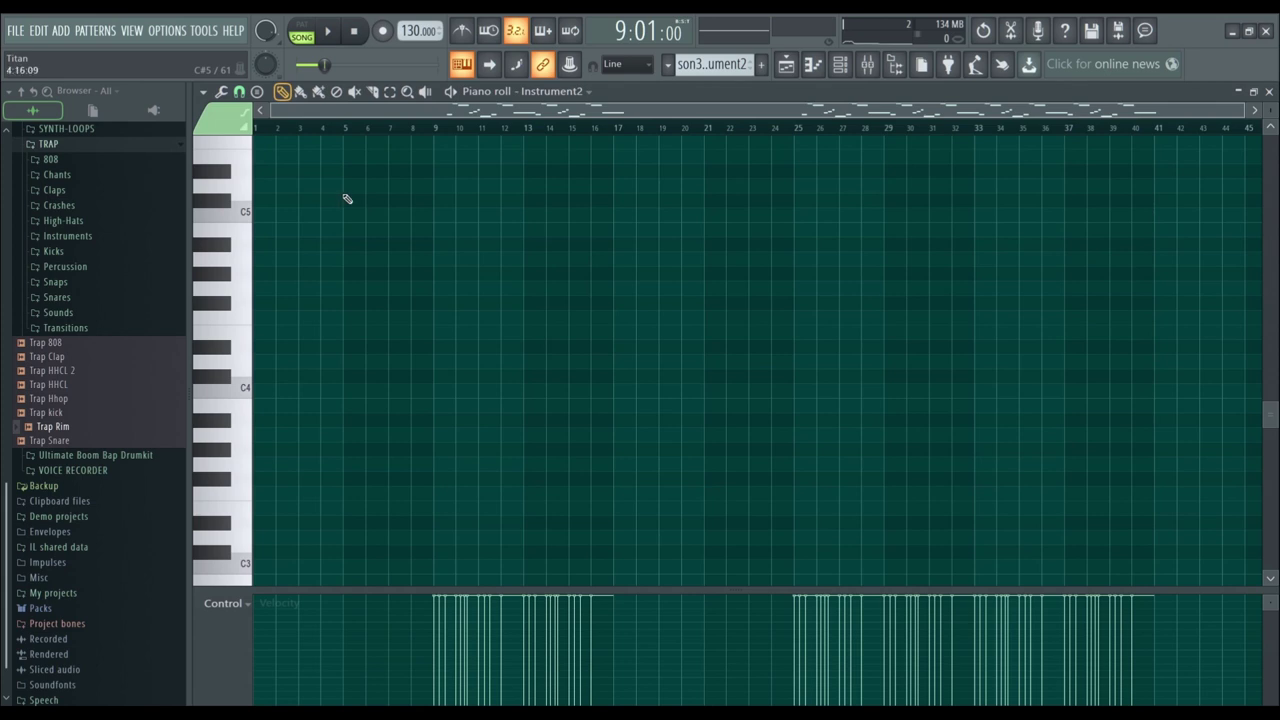
Name the first two playlist tracks PAD and LEAD and unmute the PAD track
key(F6)
key(F6)
key(F5)
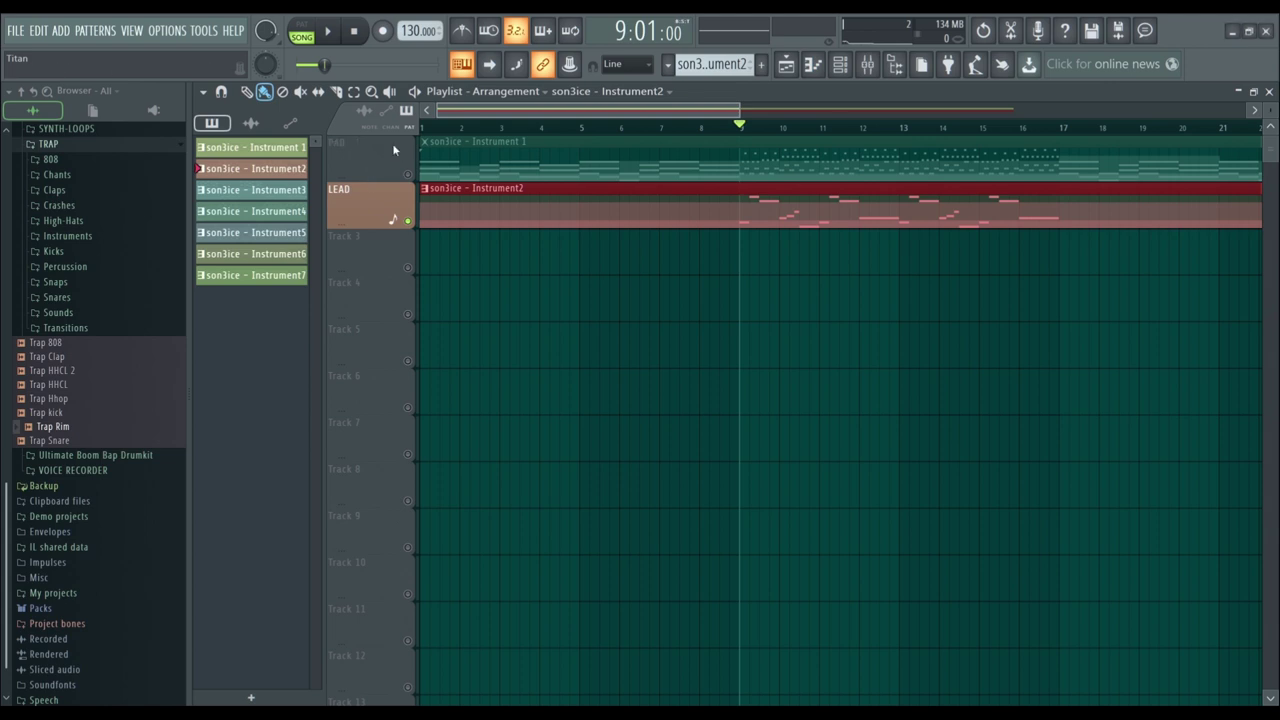
click(407, 174)
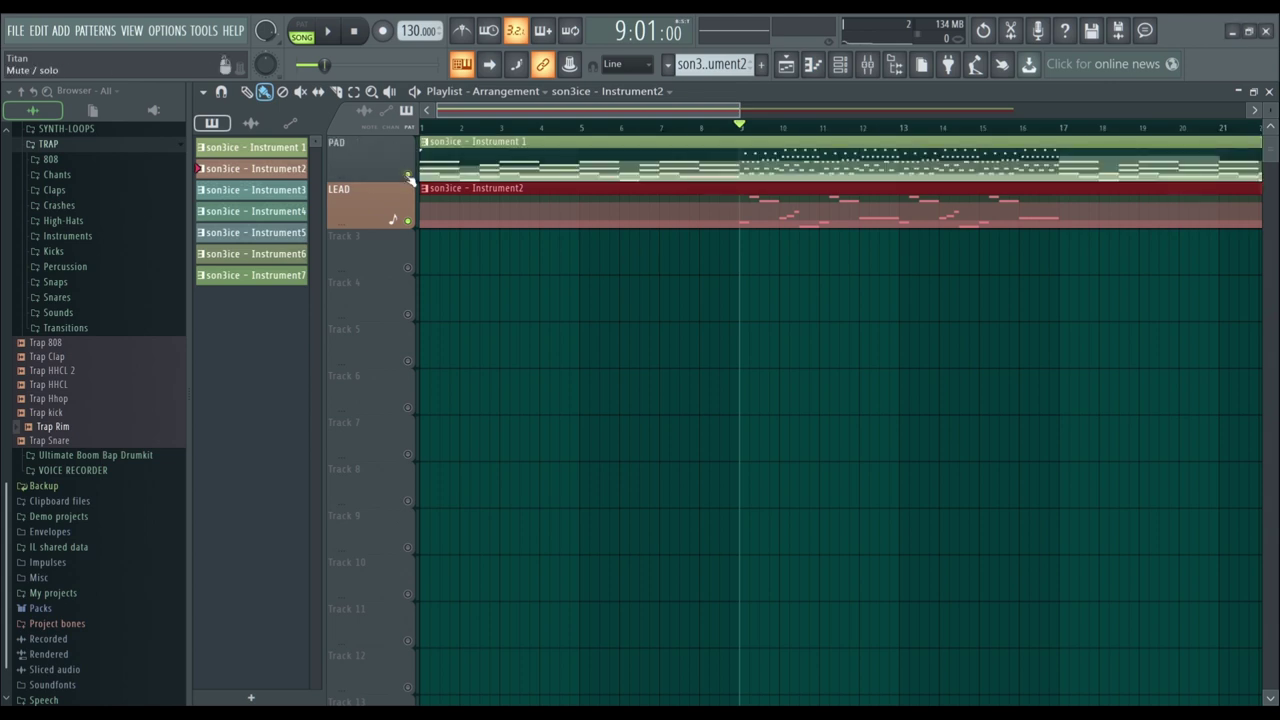
Place the Instrument3 clip at bar 1 of Track 3, with the track unmuted and renamed PAD 2
click(420, 262)
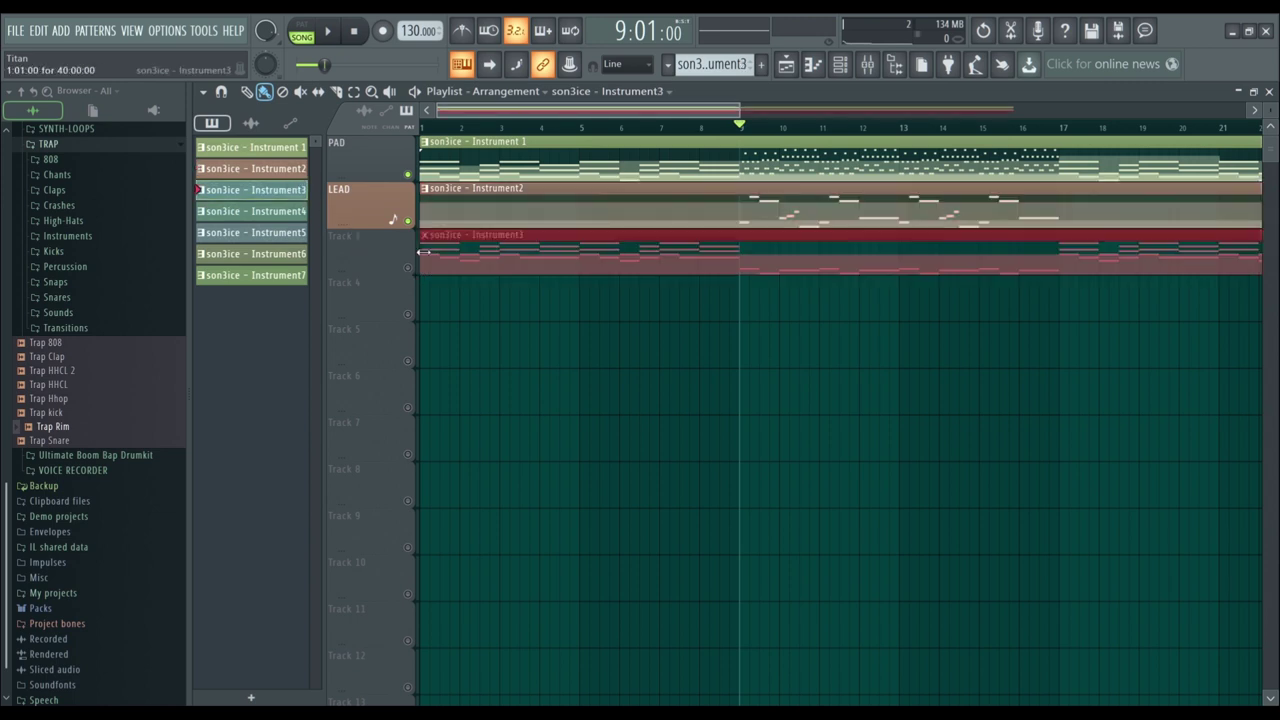
key(space)
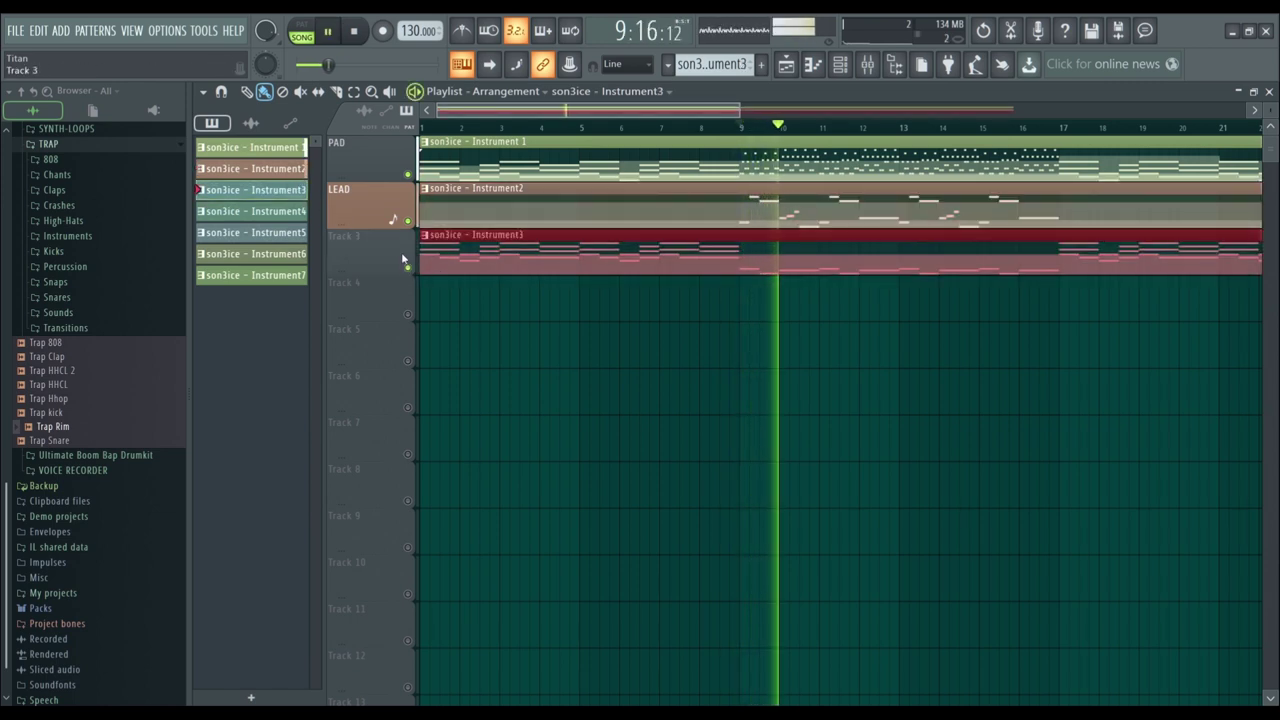
click(356, 36)
key(space)
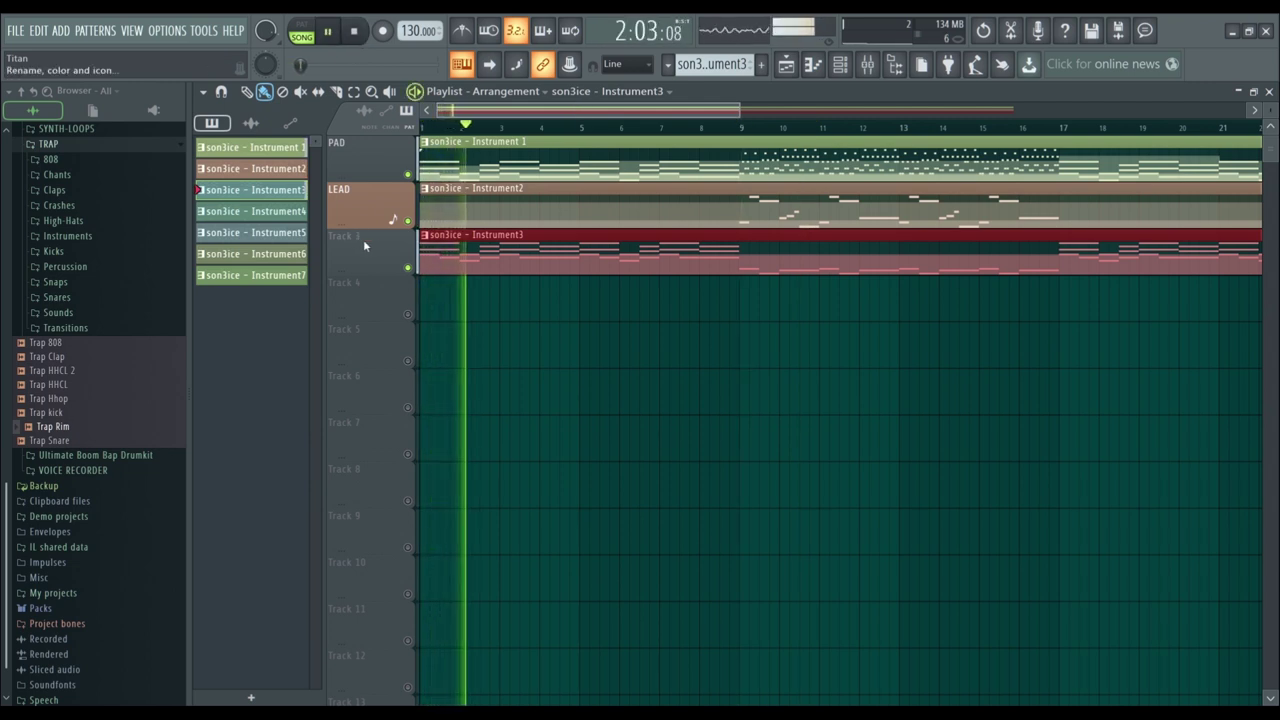
text(PAD 2)
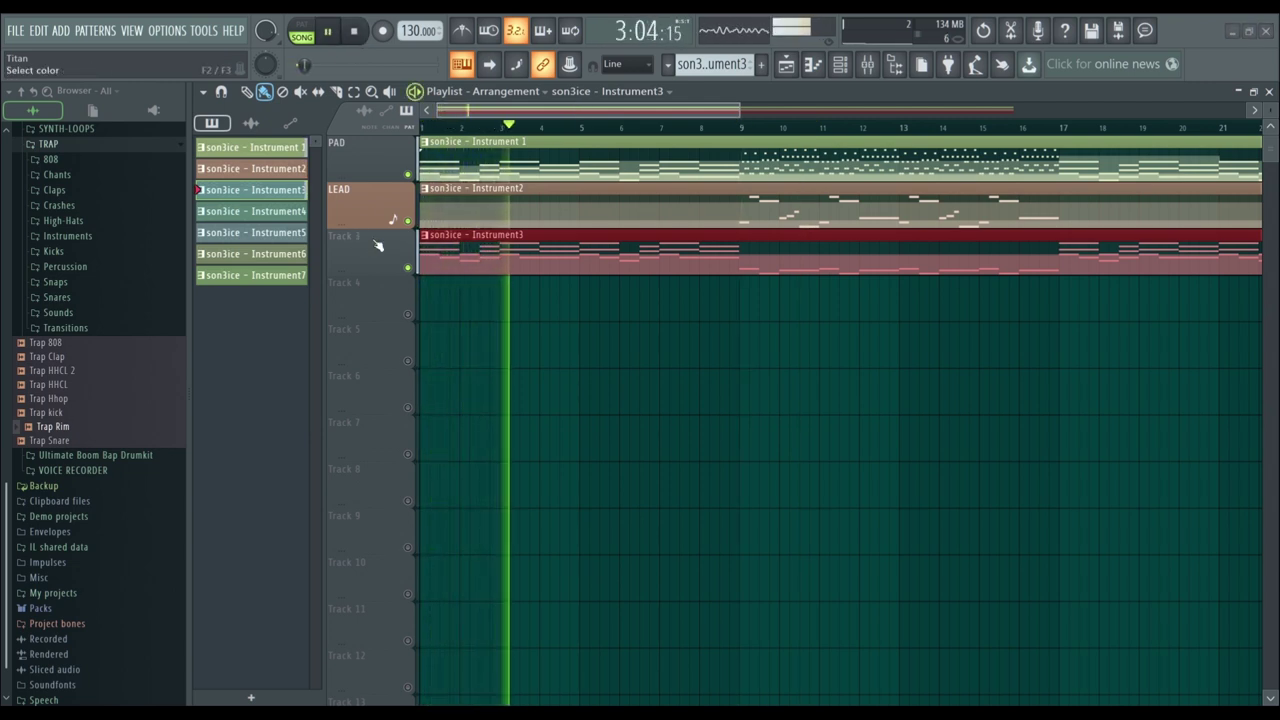
key(Return)
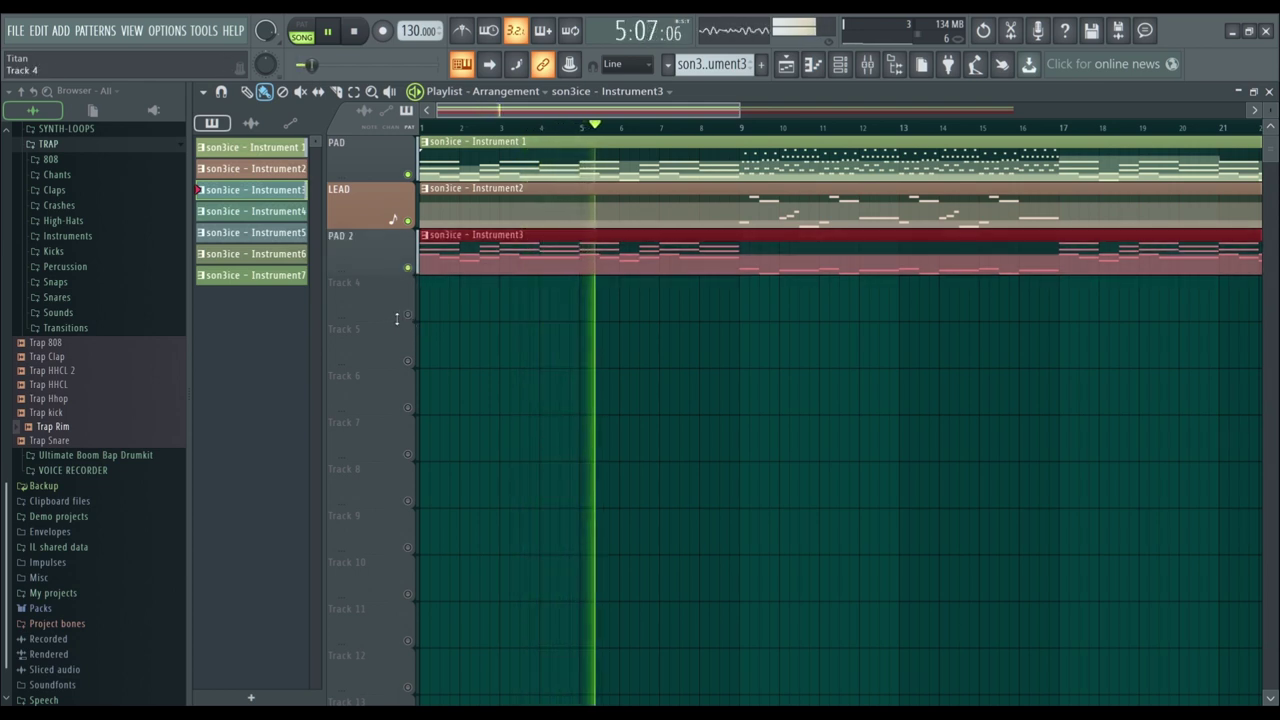
Place the Instrument4 clip at bar 1 of Track 4, with the track unmuted and renamed BASS
click(290, 215)
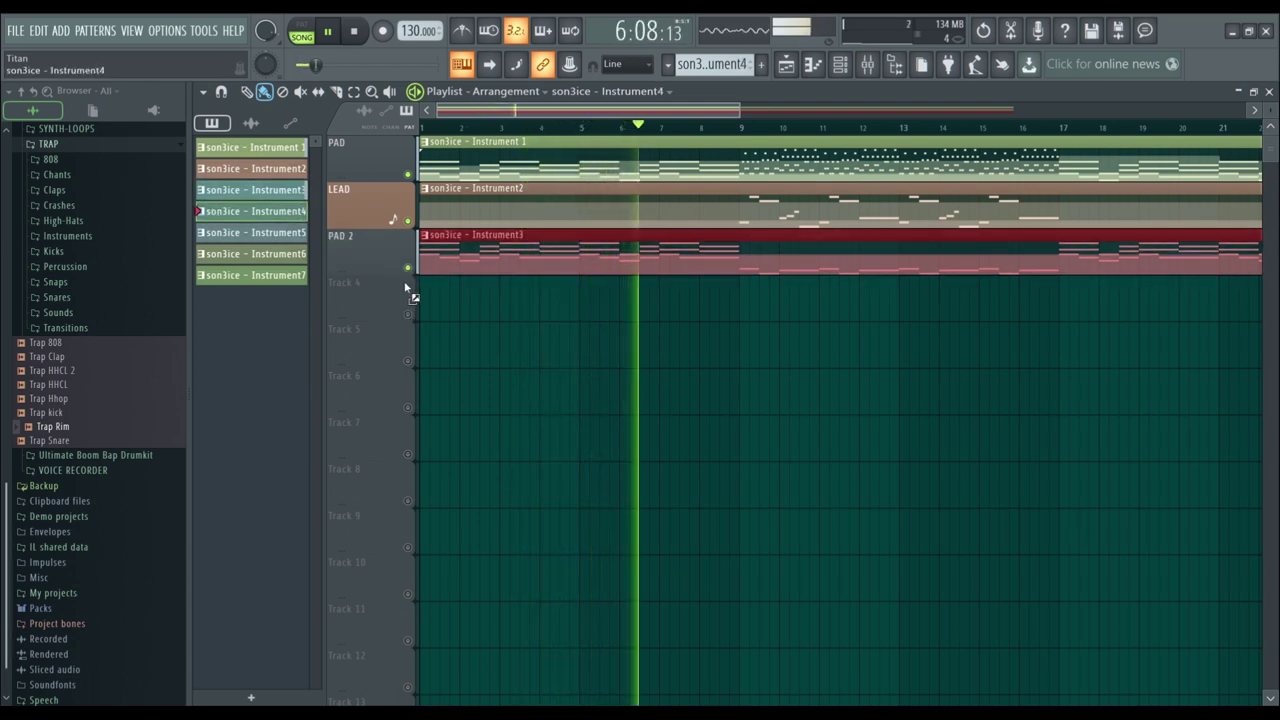
click(423, 285)
key(space)
click(407, 315)
key(space)
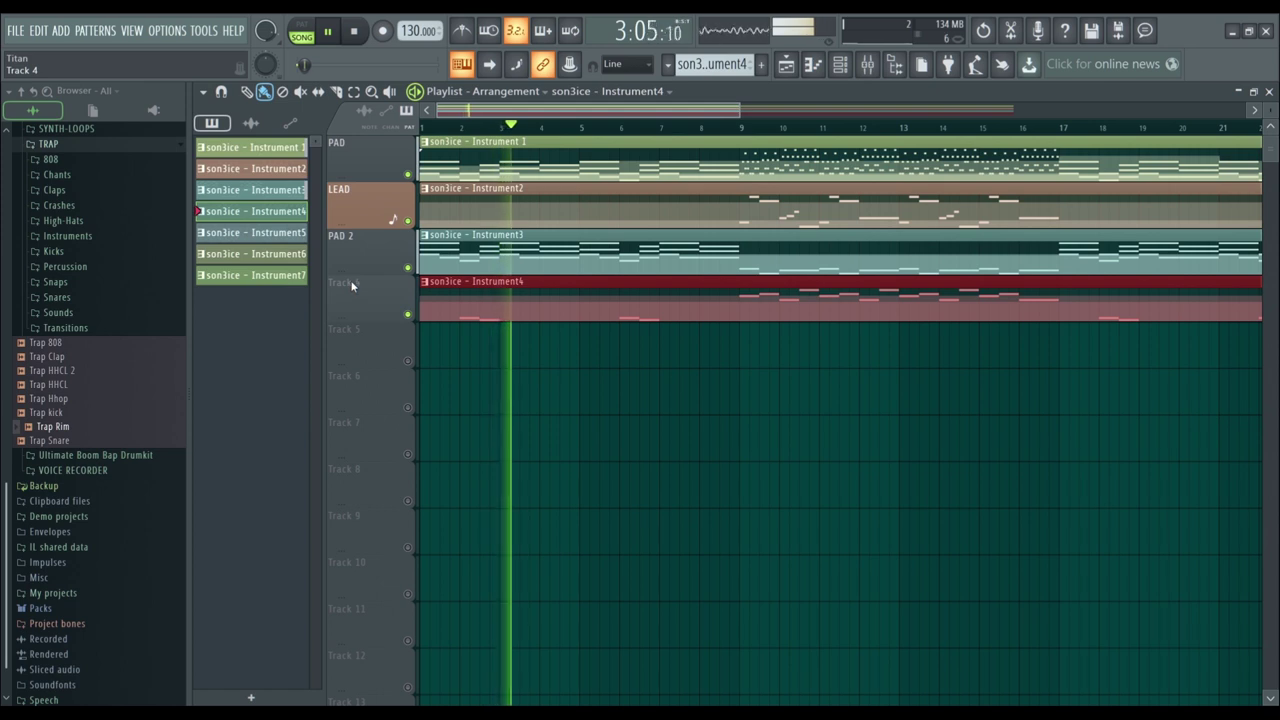
text(BASS)
key(Return)
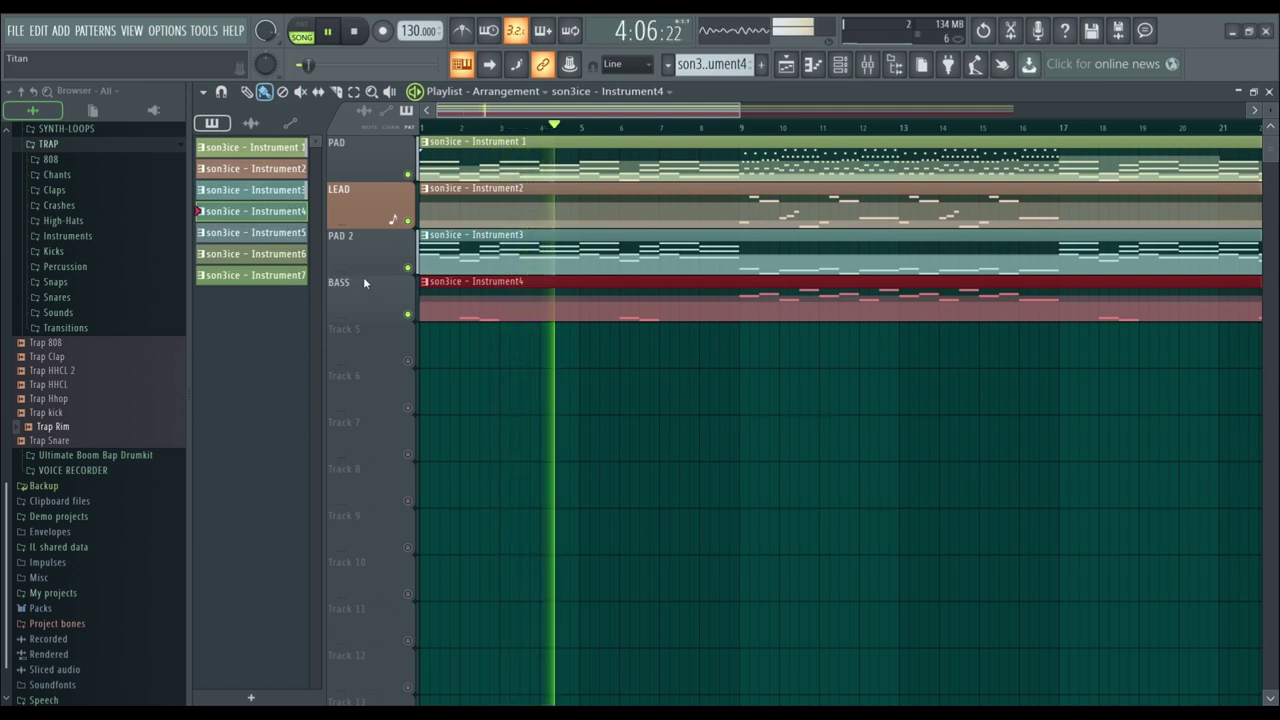
Place the Instrument5 clip at bar 1 of Track 5, with the track unmuted and renamed BASS 2
drag(251, 234, 442, 337)
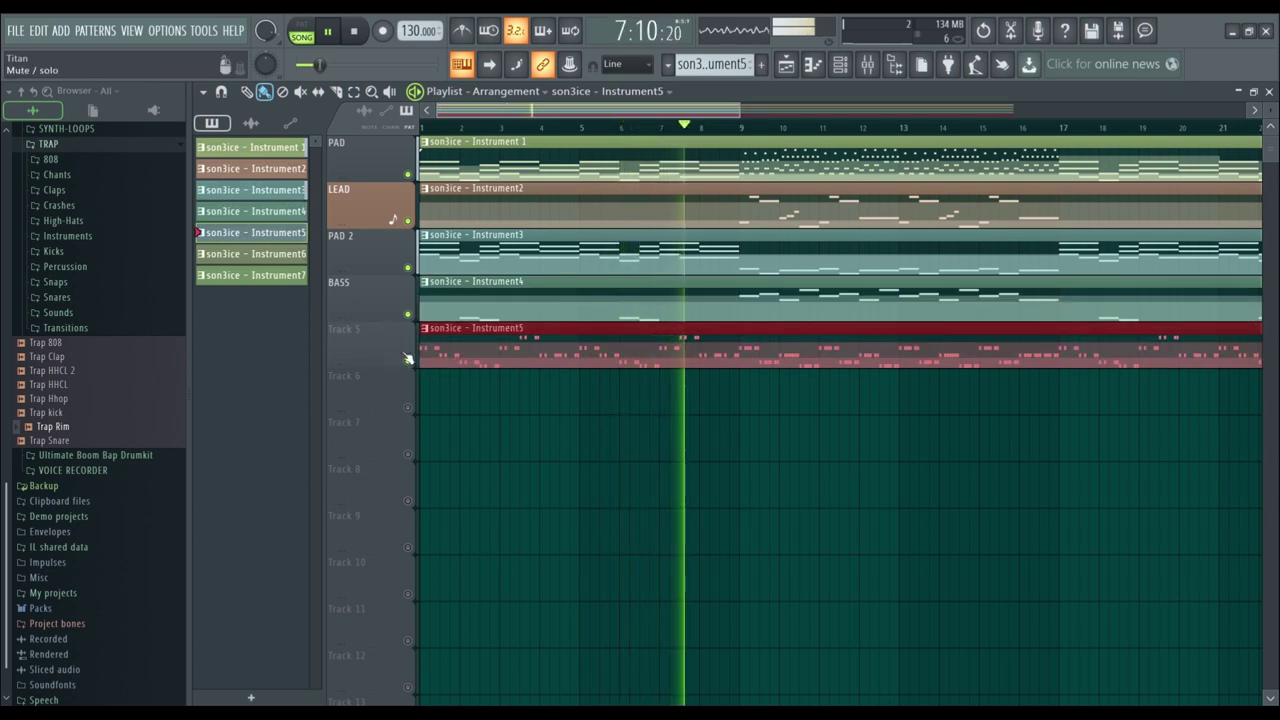
text(BASS 2)
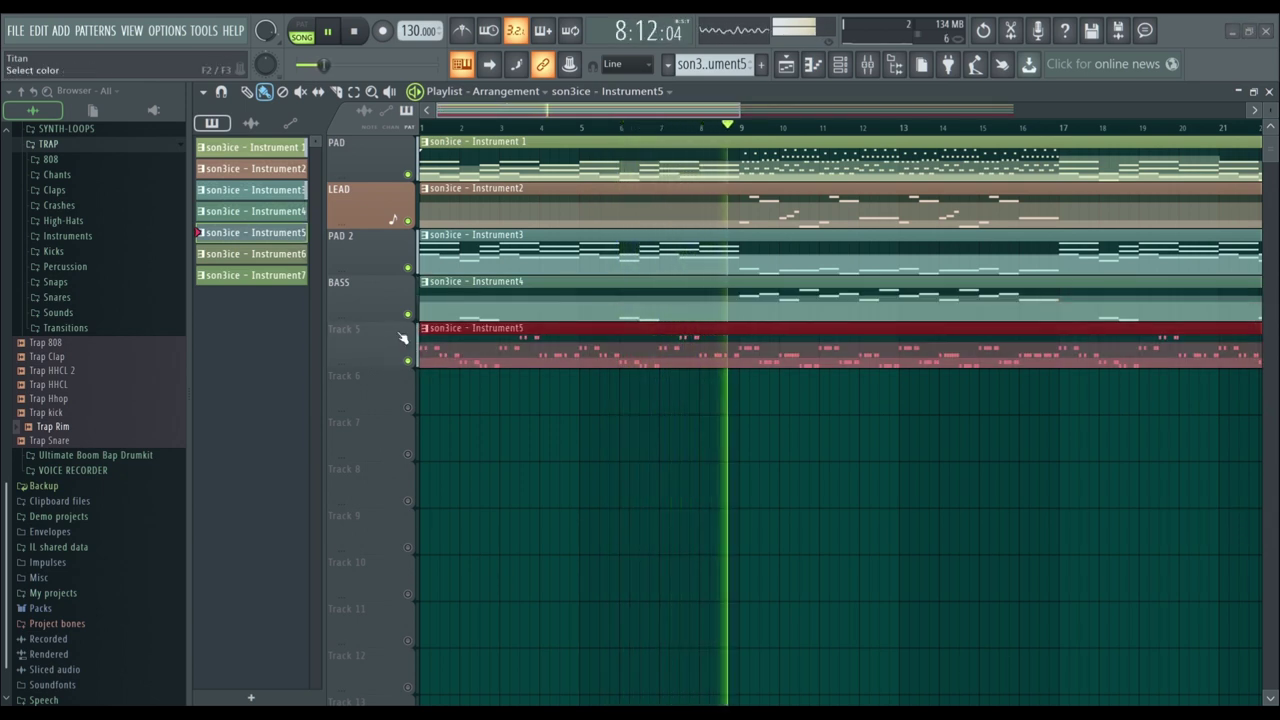
key(Return)
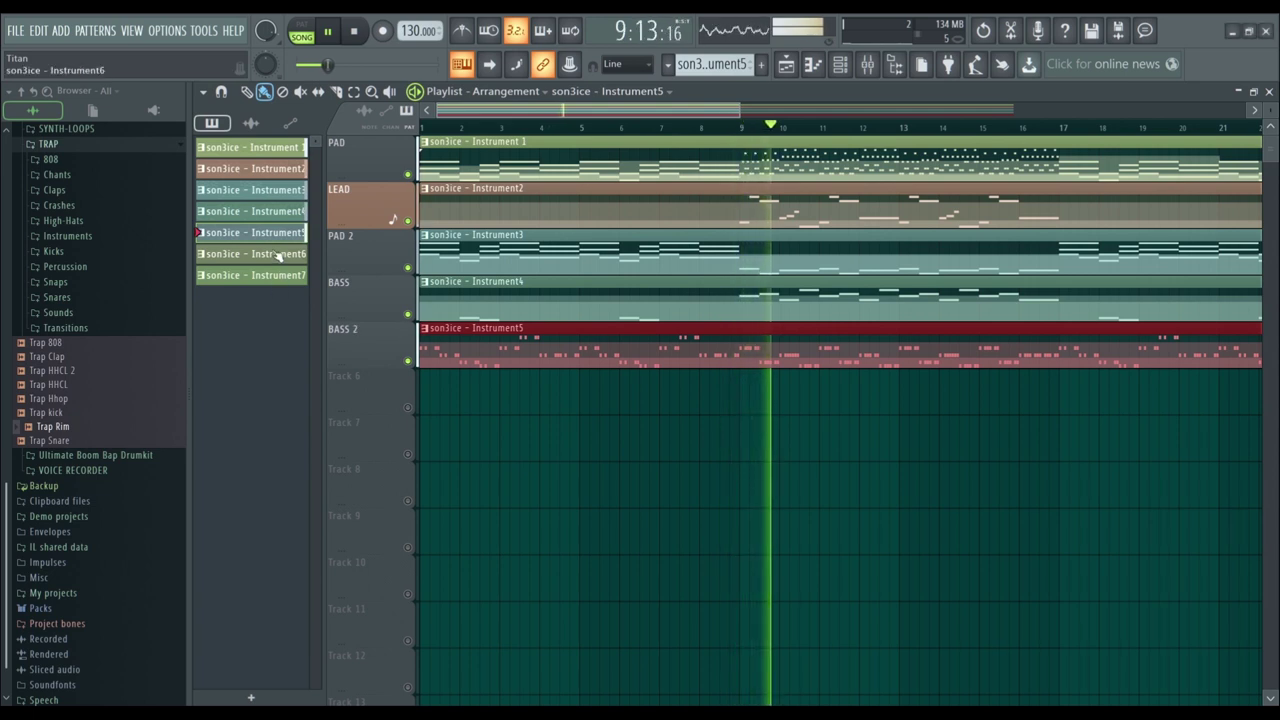
Place the Instrument6 clip at bar 1 of Track 6, with the track unmuted and renamed DRUM
click(421, 380)
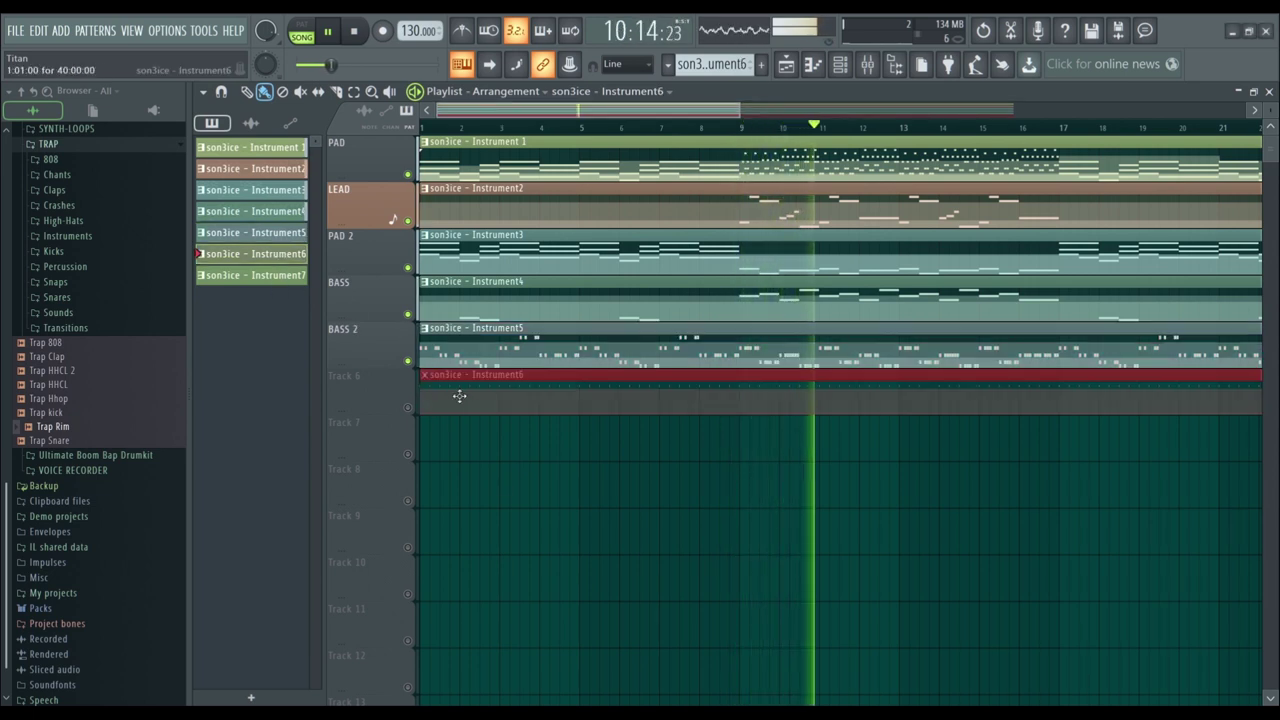
click(408, 408)
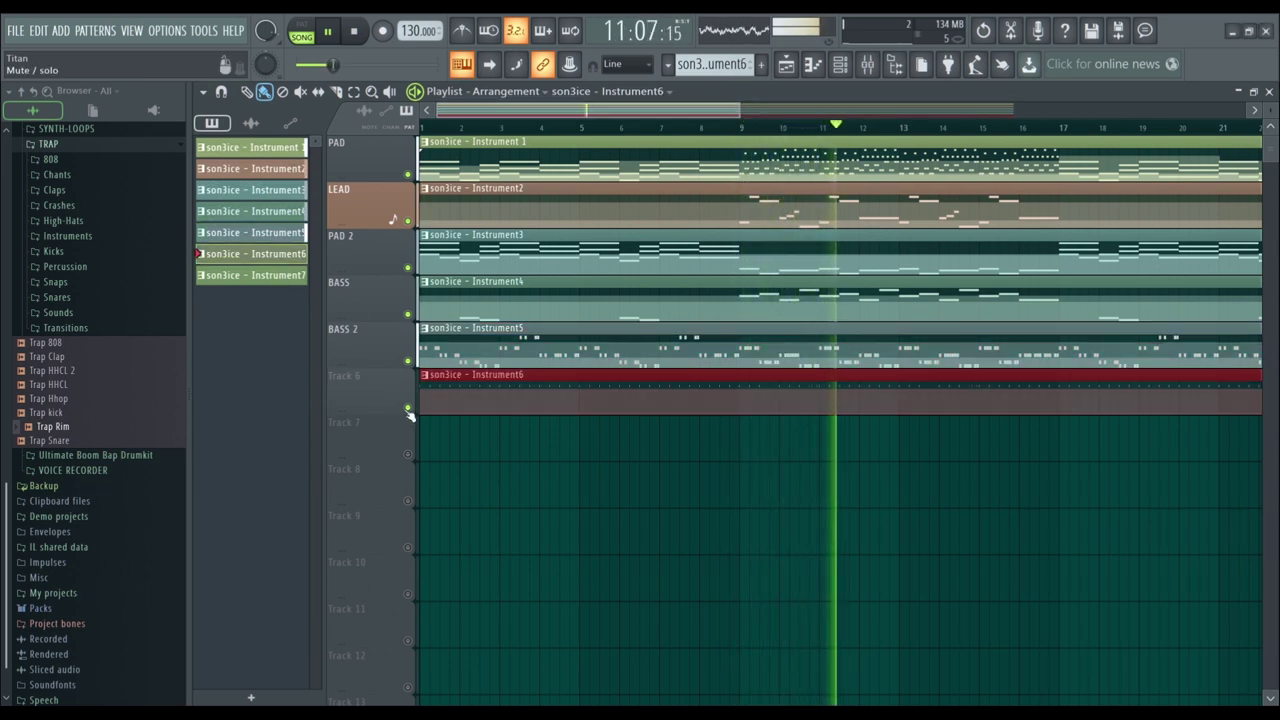
click(268, 278)
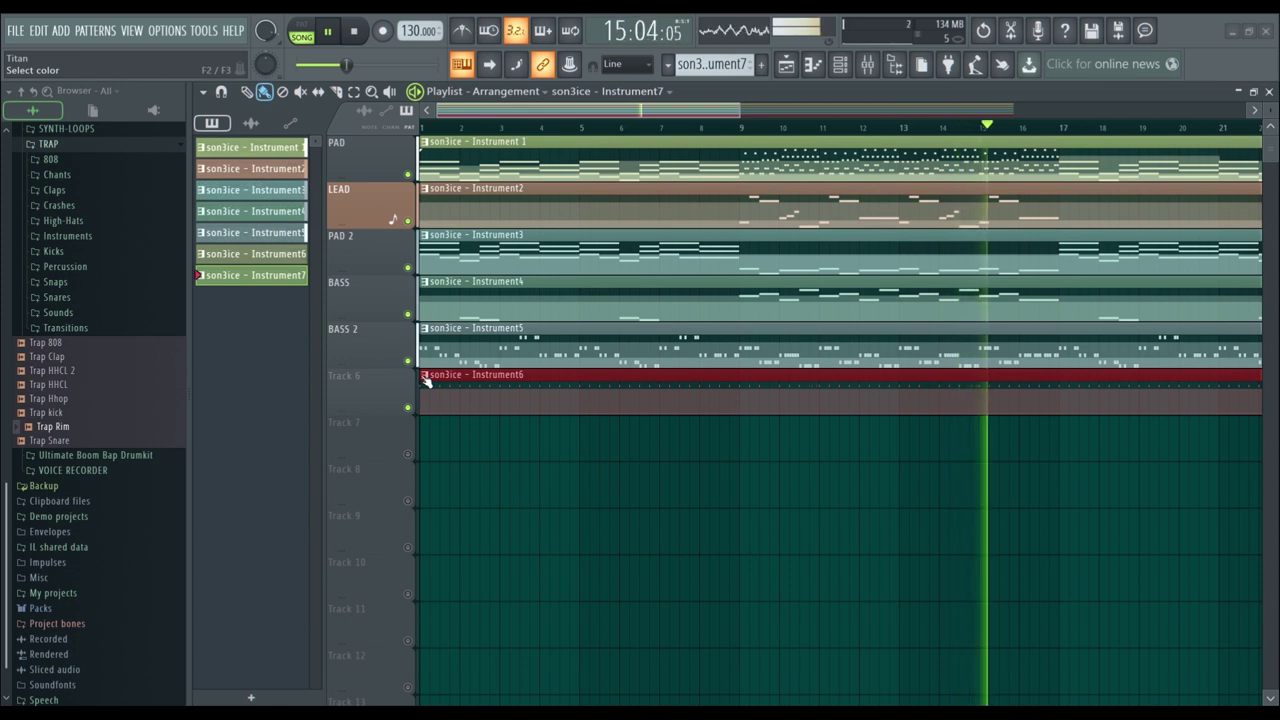
text(DRUM)
key(Return)
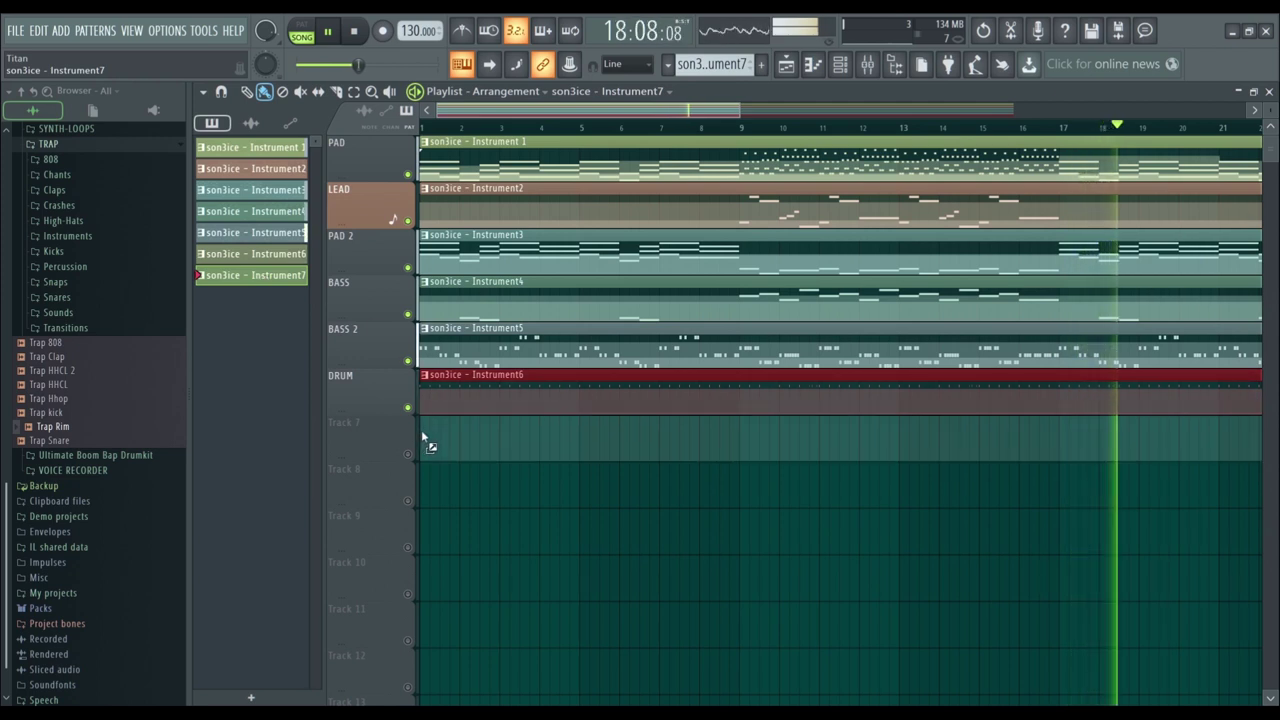
Place the Instrument7 clip at bar 1 of Track 7, check its sound, and rename the unmuted track CYMBAL
click(421, 437)
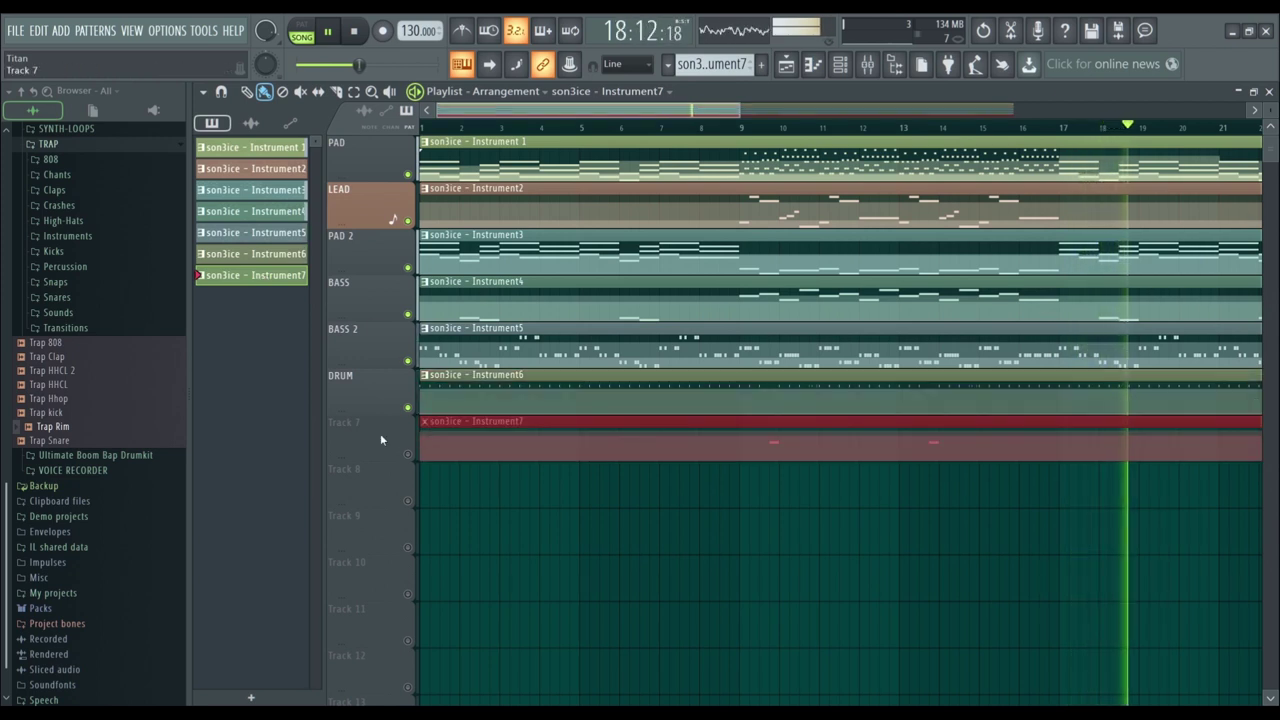
click(730, 128)
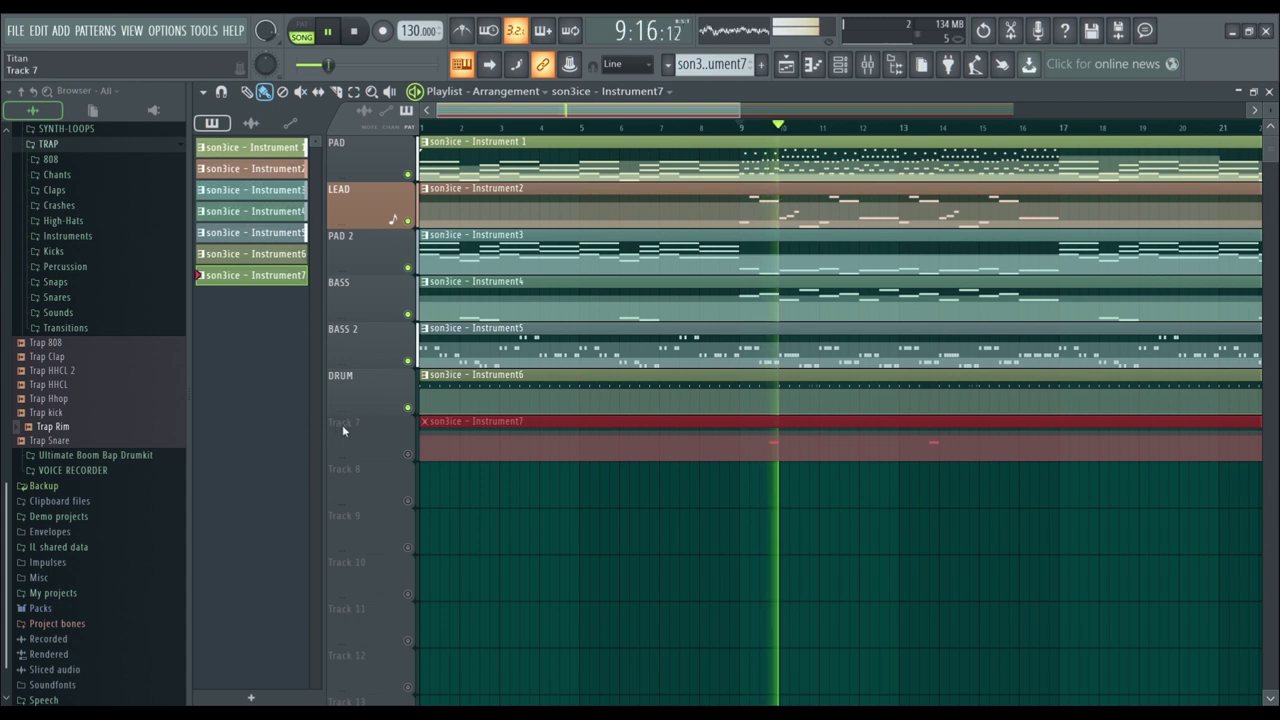
click(407, 454)
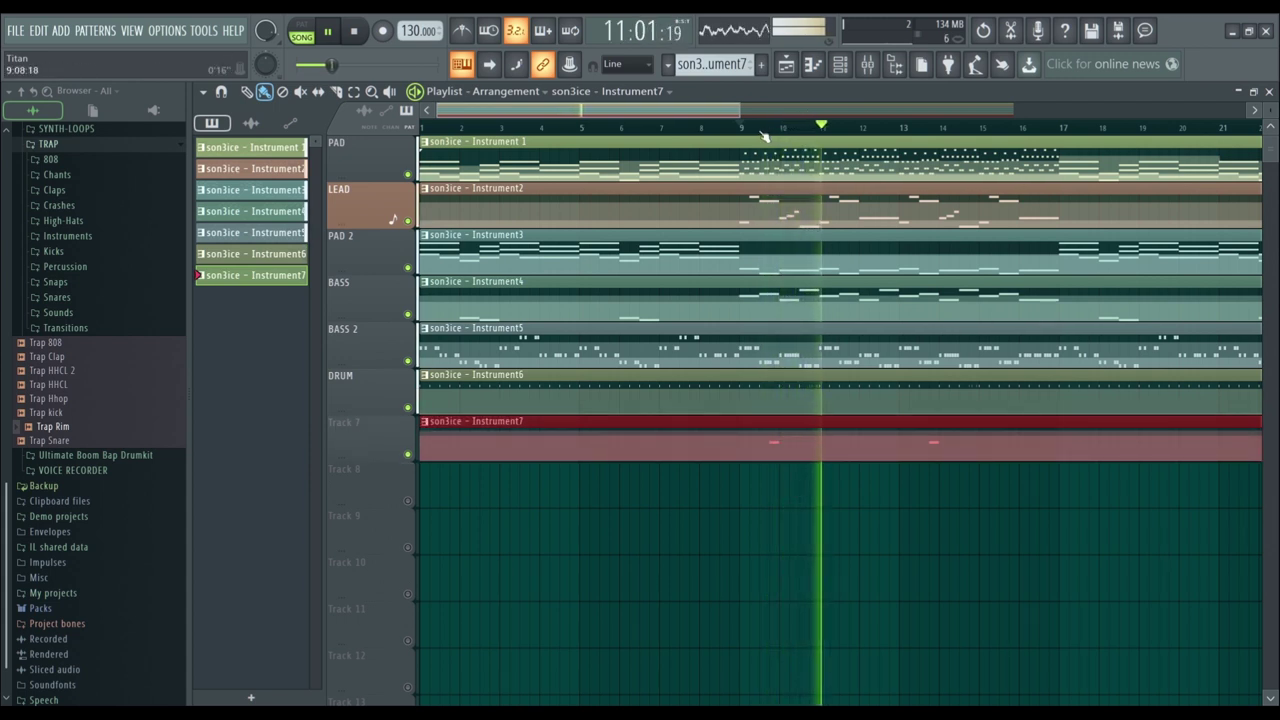
click(762, 127)
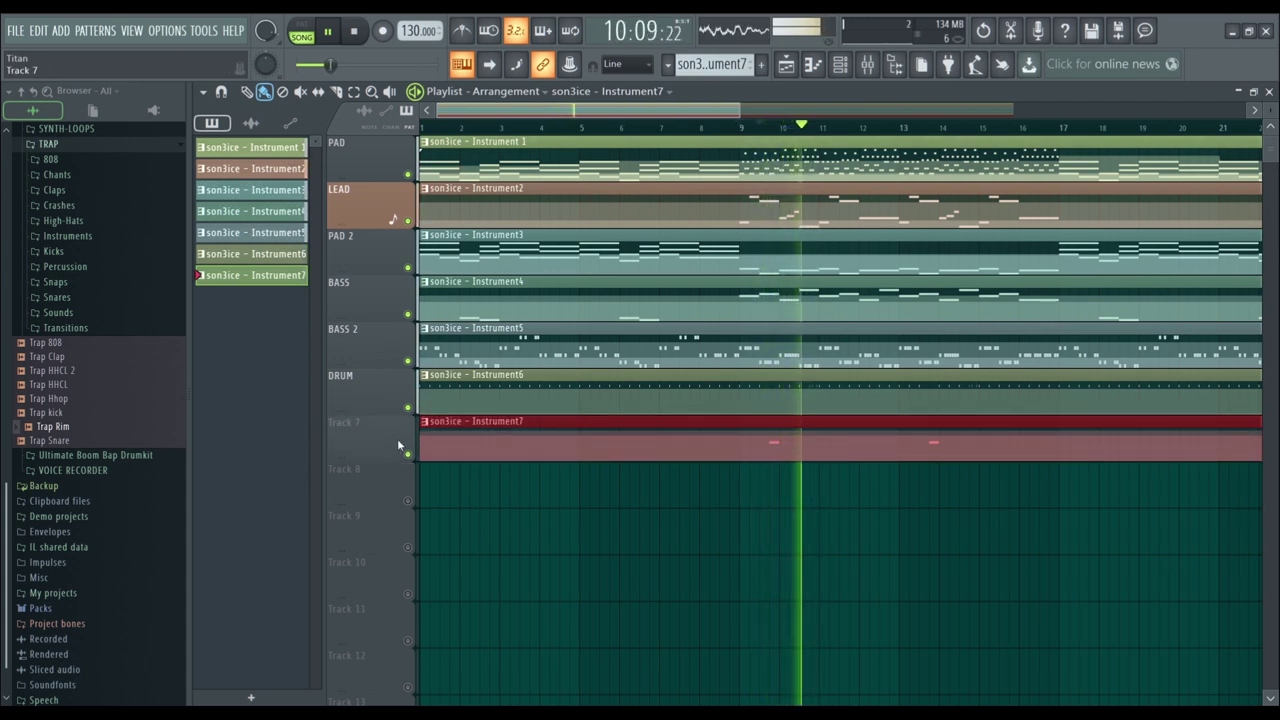
text(CYMBAL)
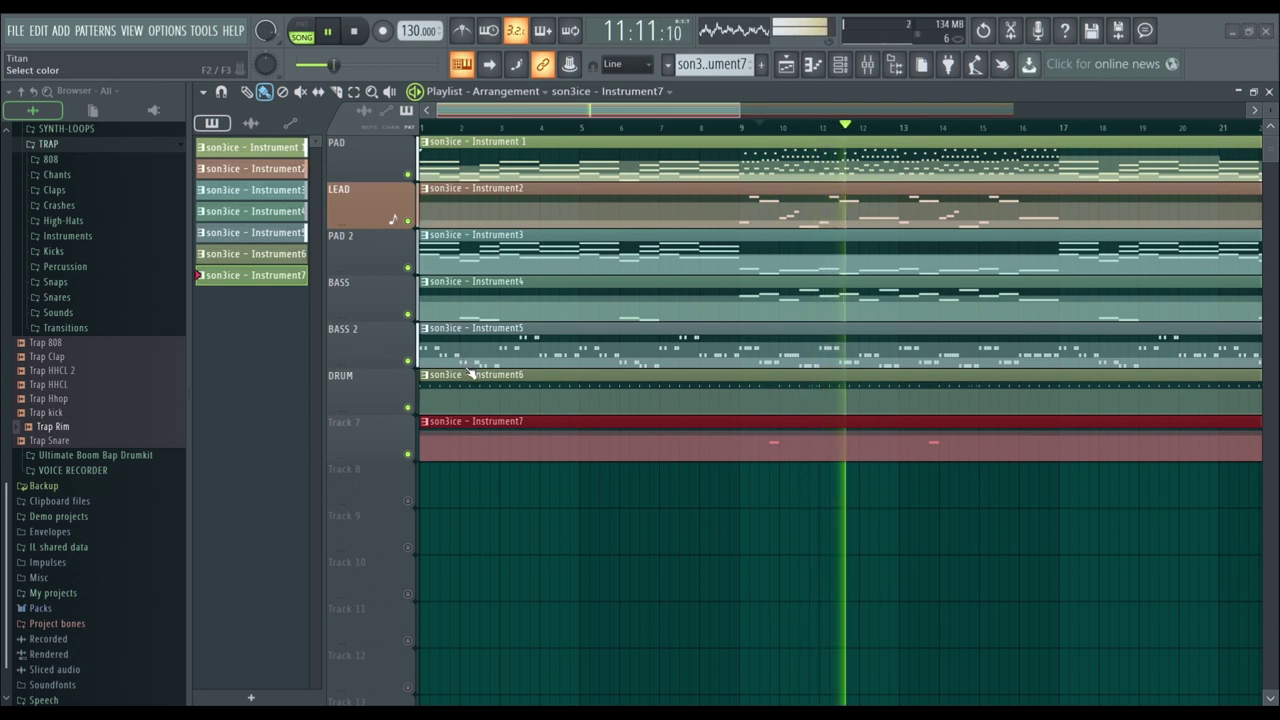
key(Return)
key(space)
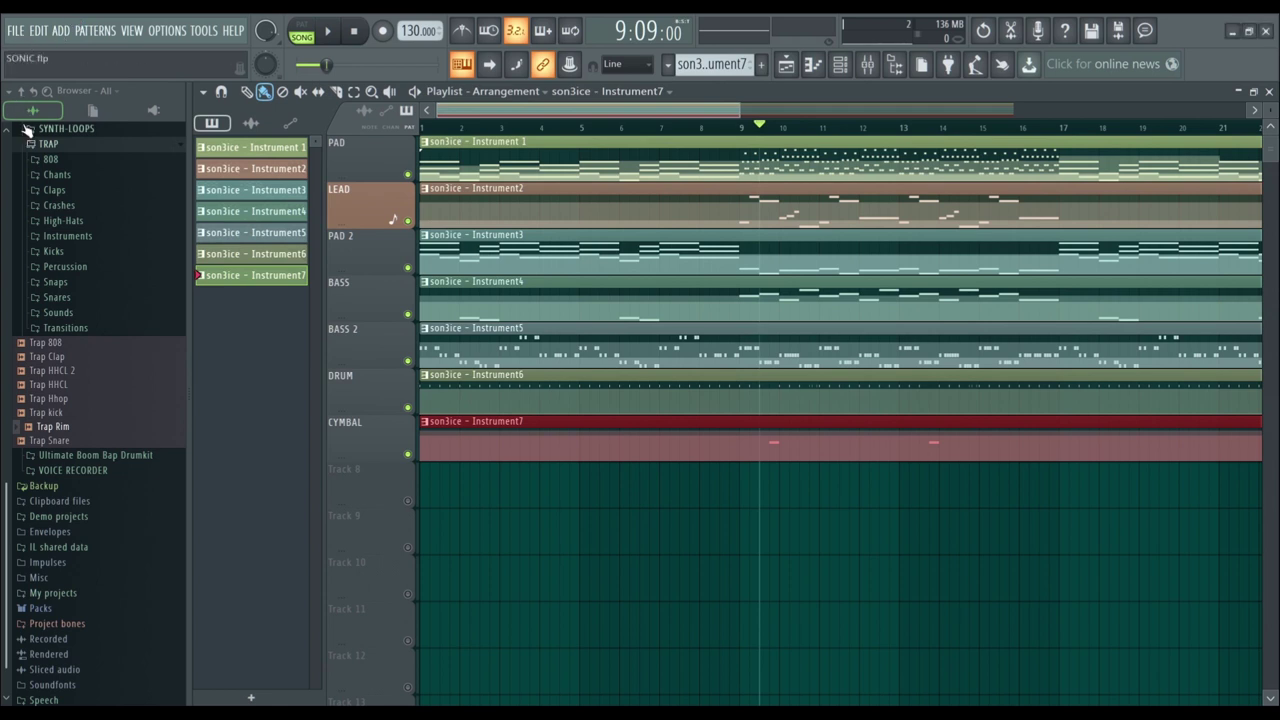
Stop playback and delete all seven instrument clips from the playlist tracks
click(352, 36)
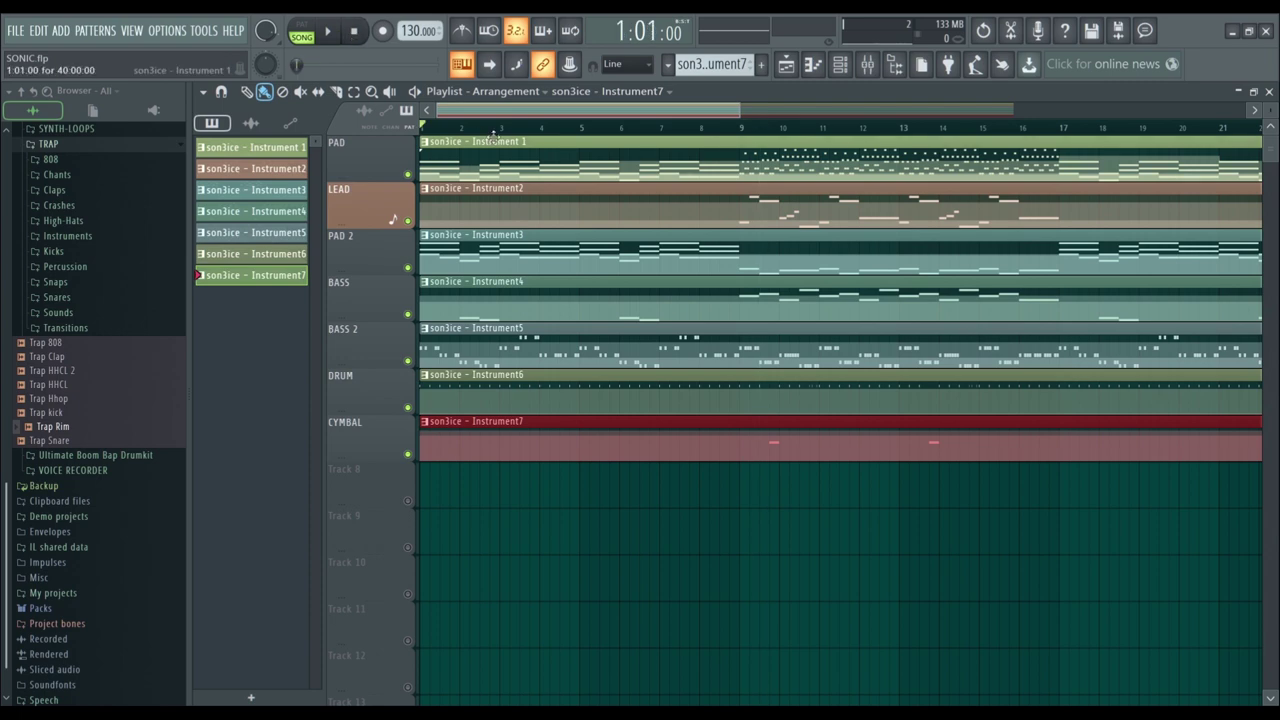
scroll(673, 337, down, 3)
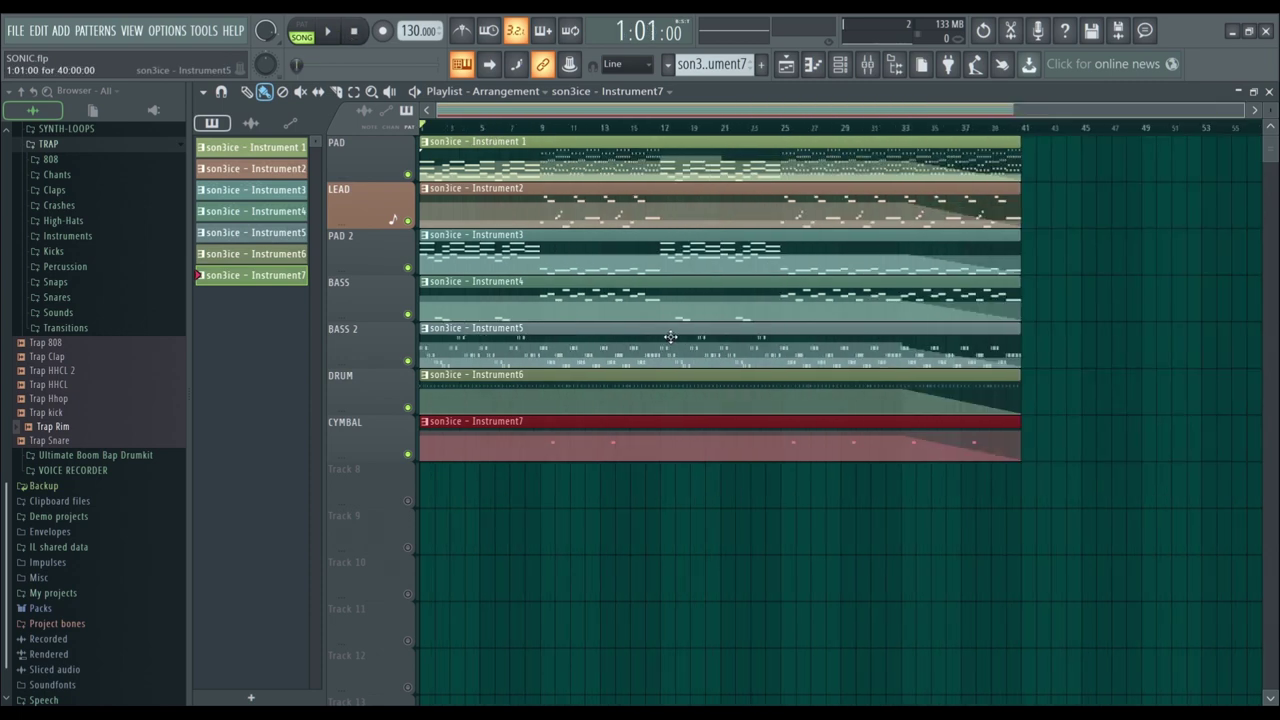
right_click(635, 438)
right_click(596, 178)
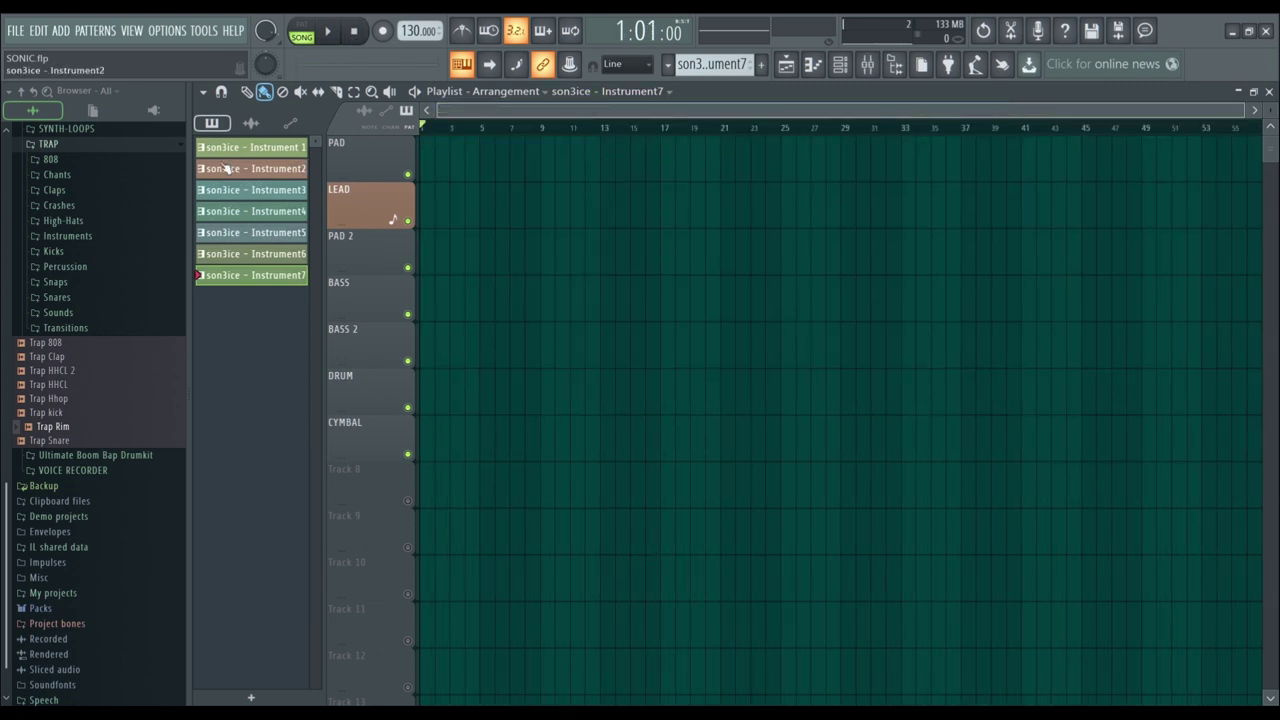
Place the Instrument 1 clip at bar 1 of the PAD track and play the song
click(249, 155)
click(430, 150)
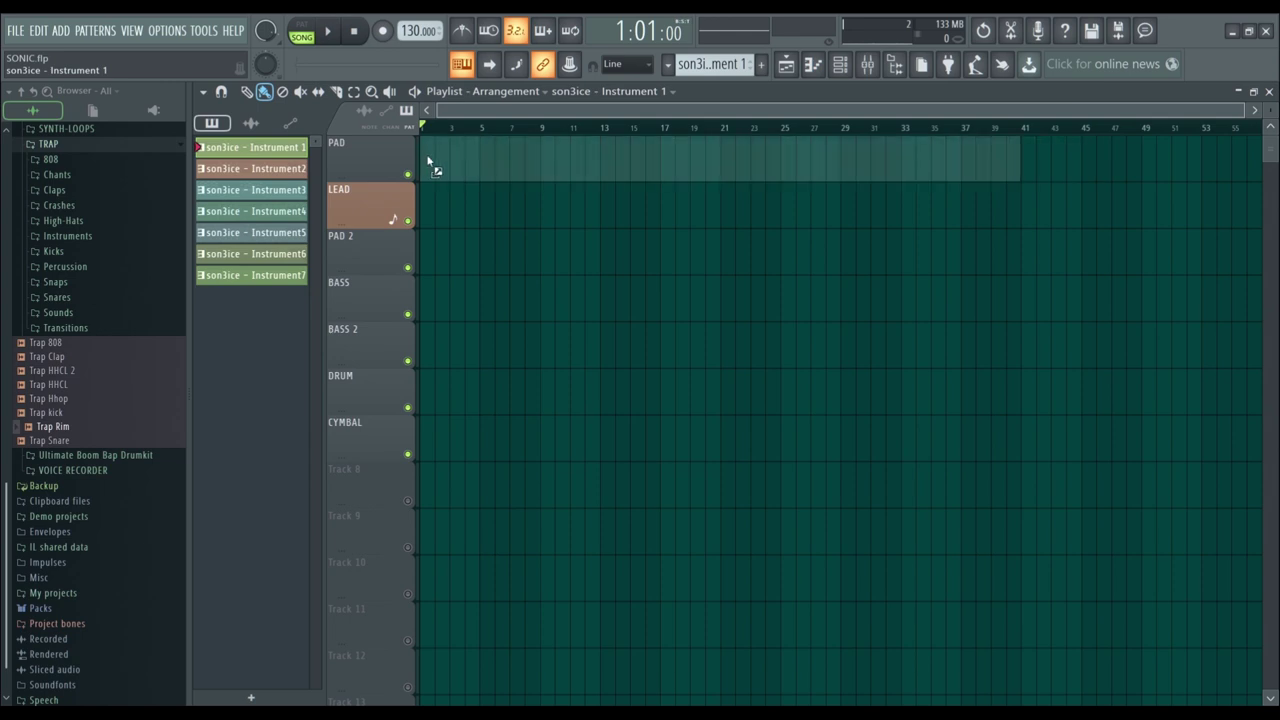
key(space)
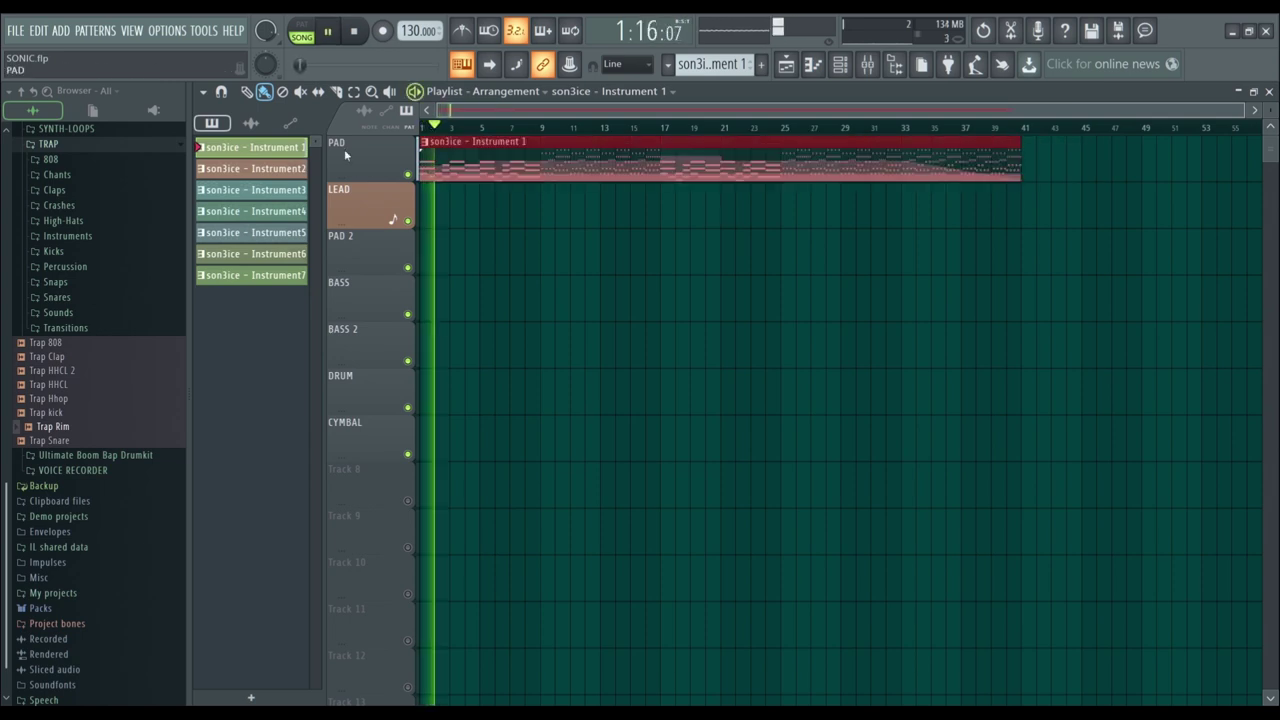
Replace the Instrument 1 channel with the Toxic Biohazard synth and route it to mixer track 1
key(F7)
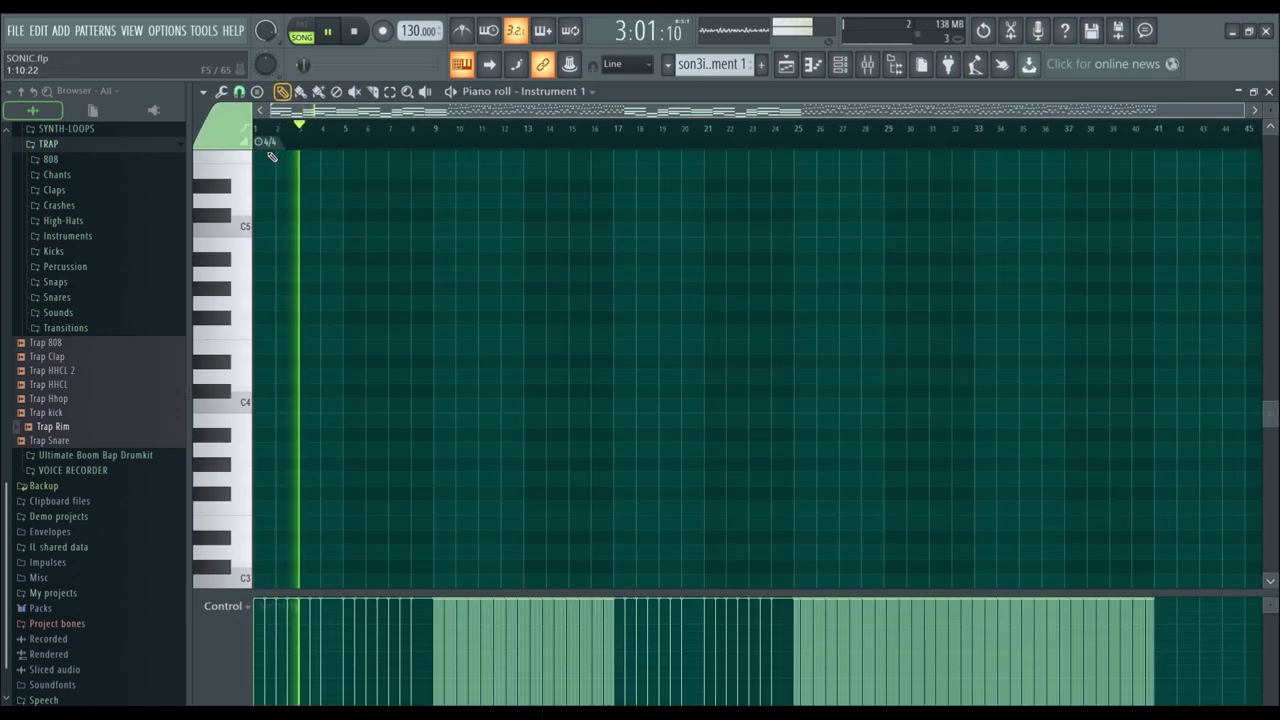
key(F6)
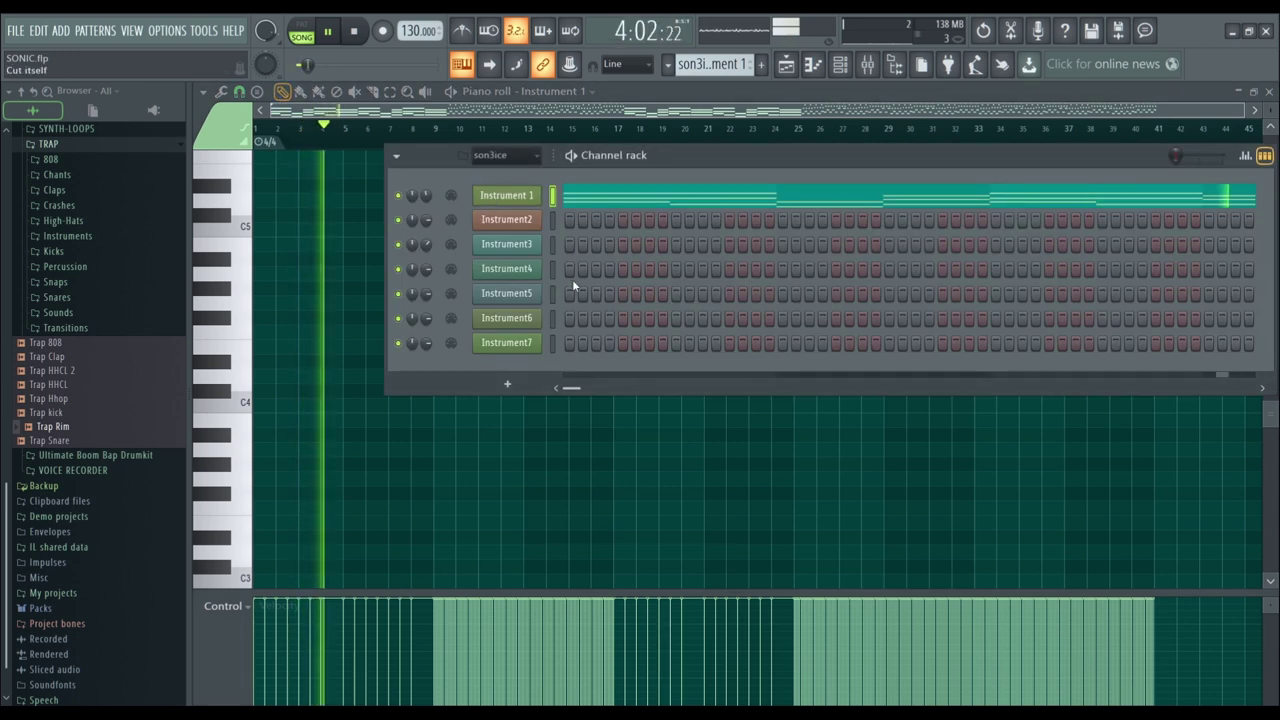
click(847, 113)
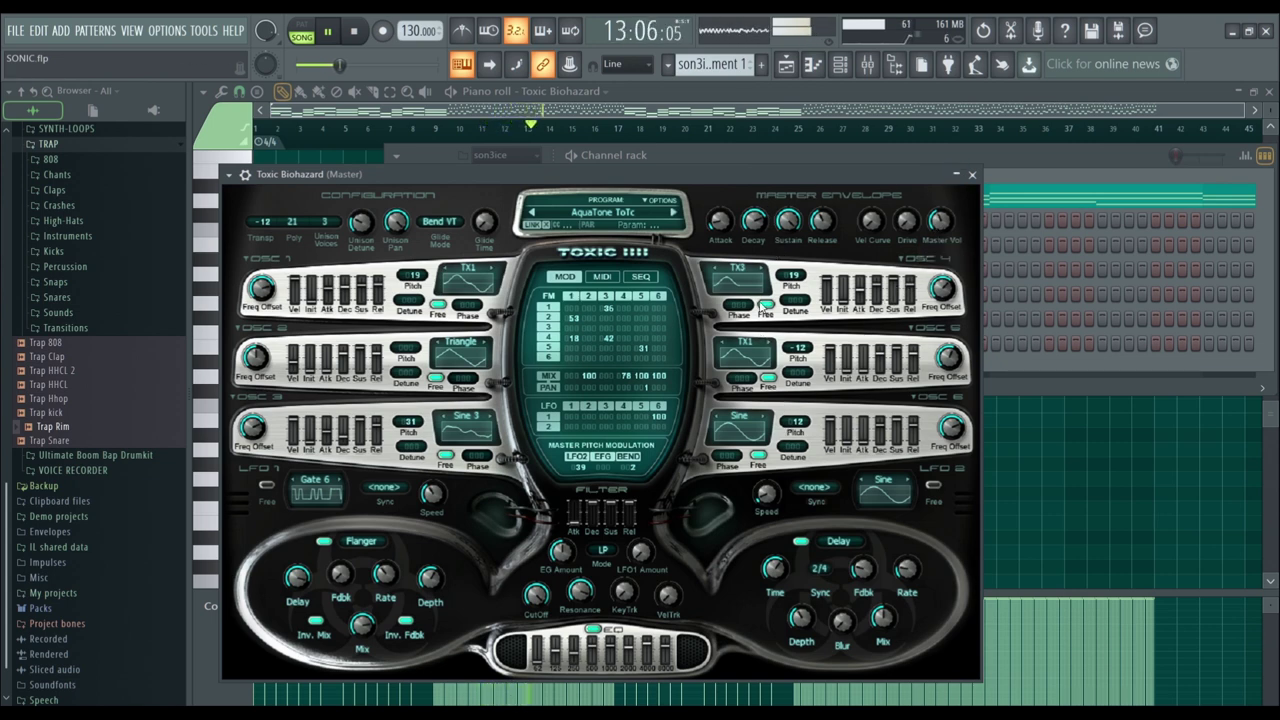
click(972, 175)
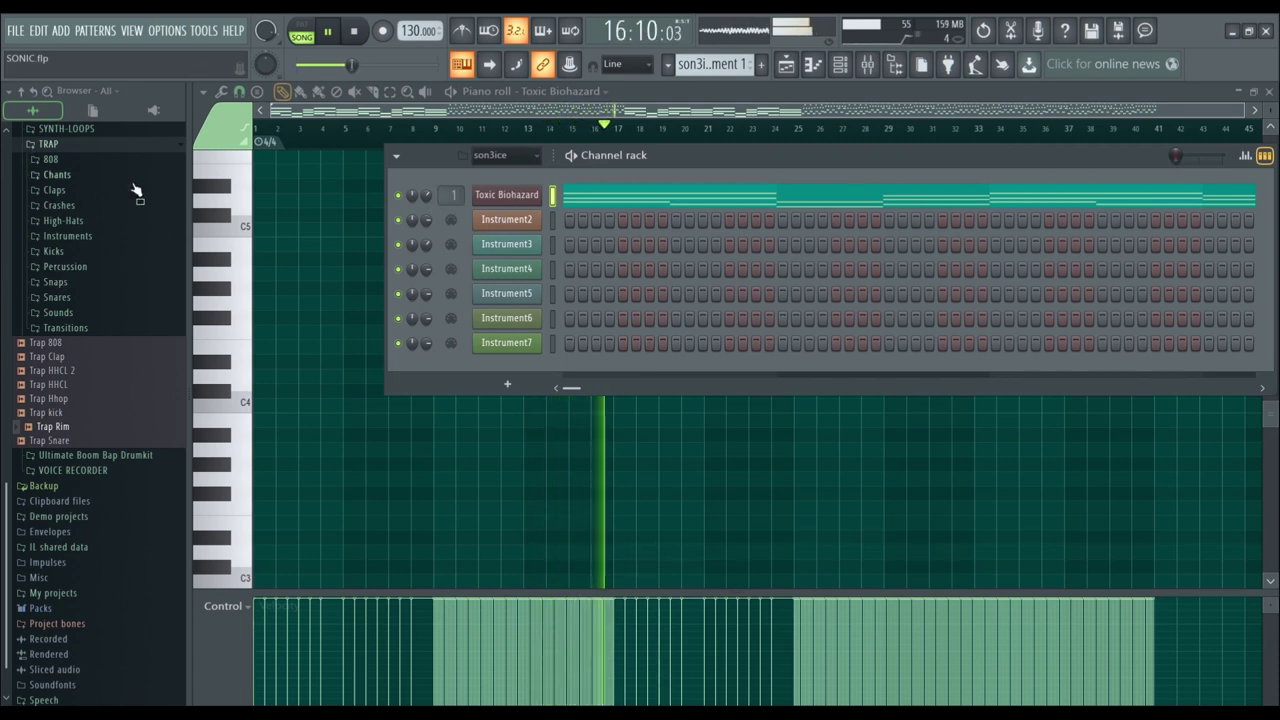
Add Kick (10) from the TRAP Kicks folder as a channel on mixer track 2 and fill each 4 steps
scroll(92, 162, up, 6)
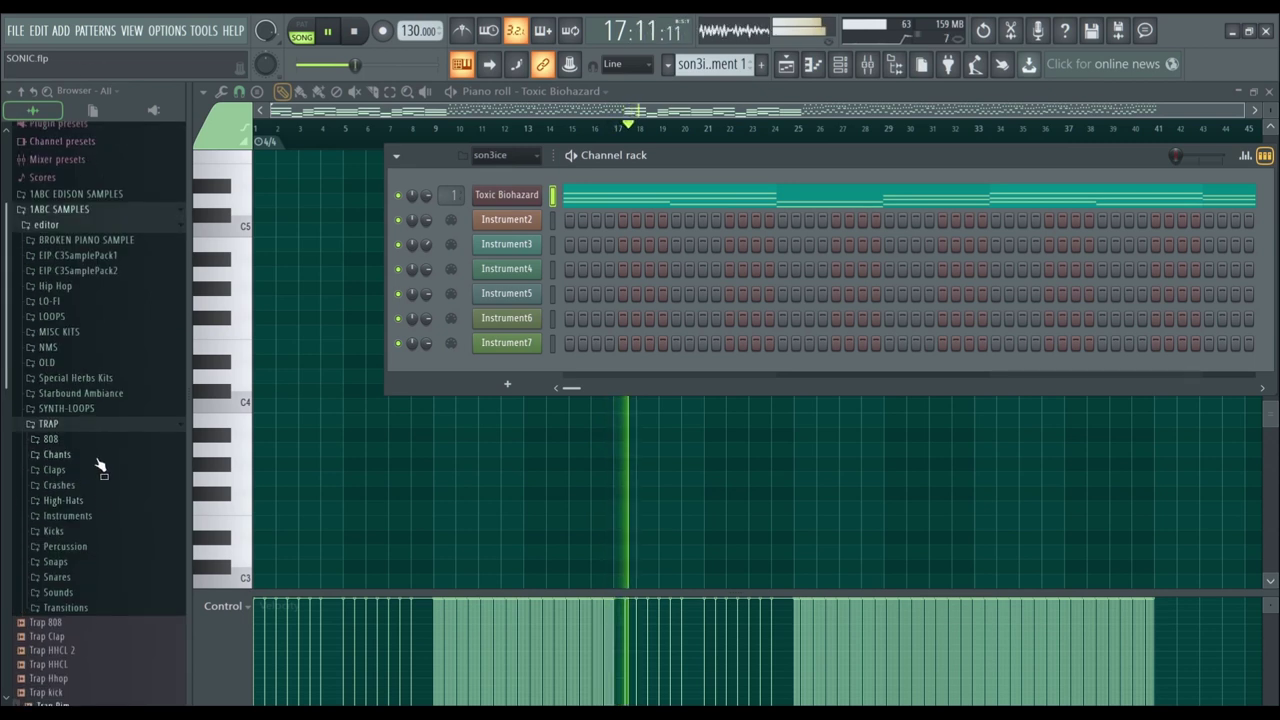
click(53, 531)
click(63, 533)
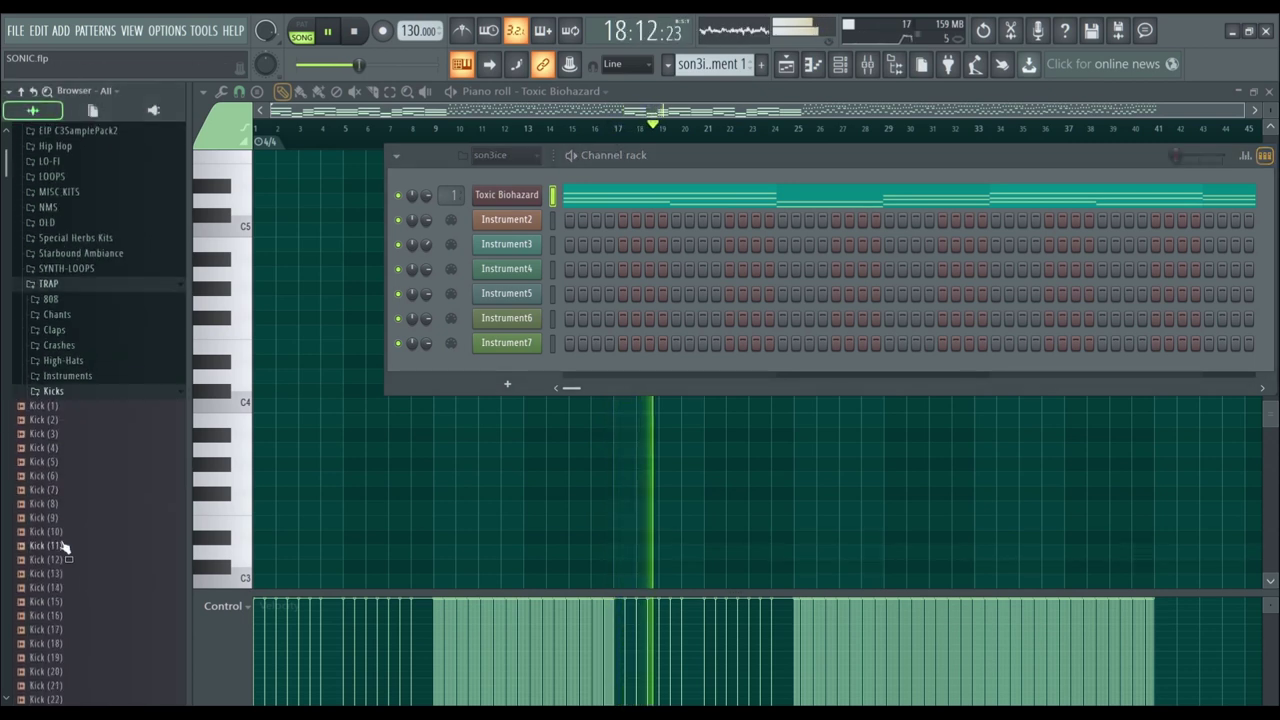
drag(63, 541, 440, 375)
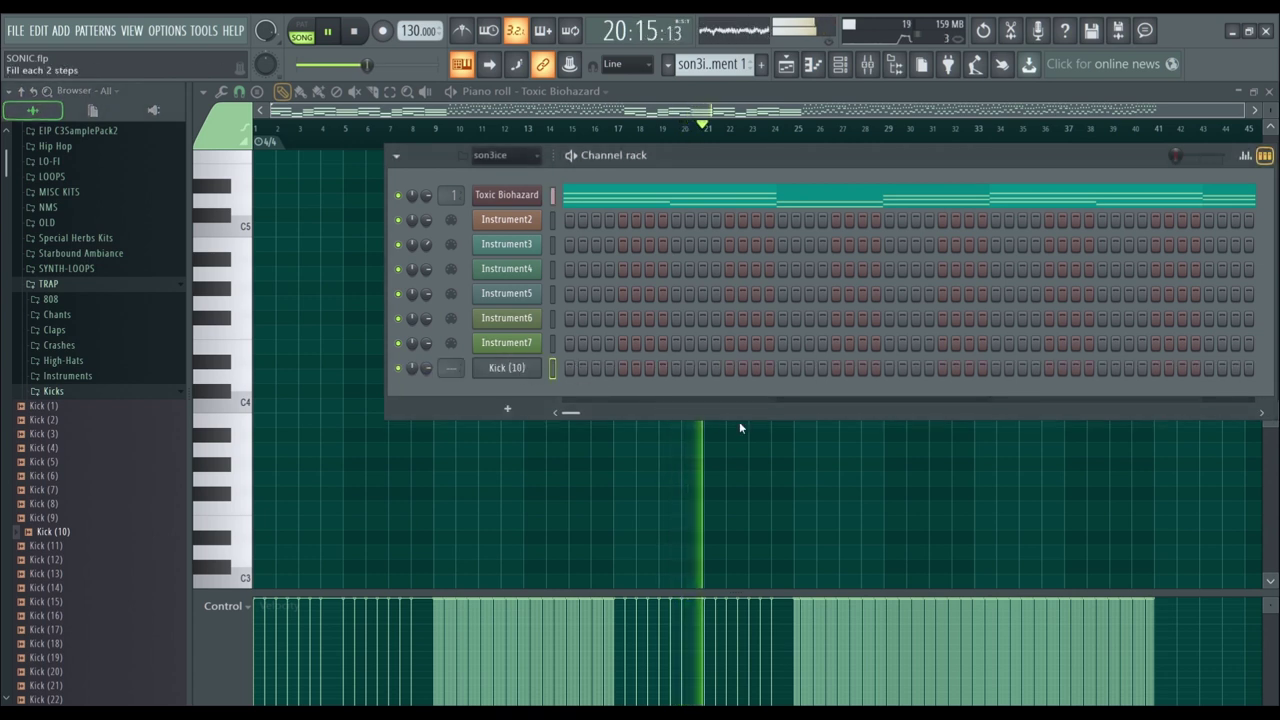
click(426, 374)
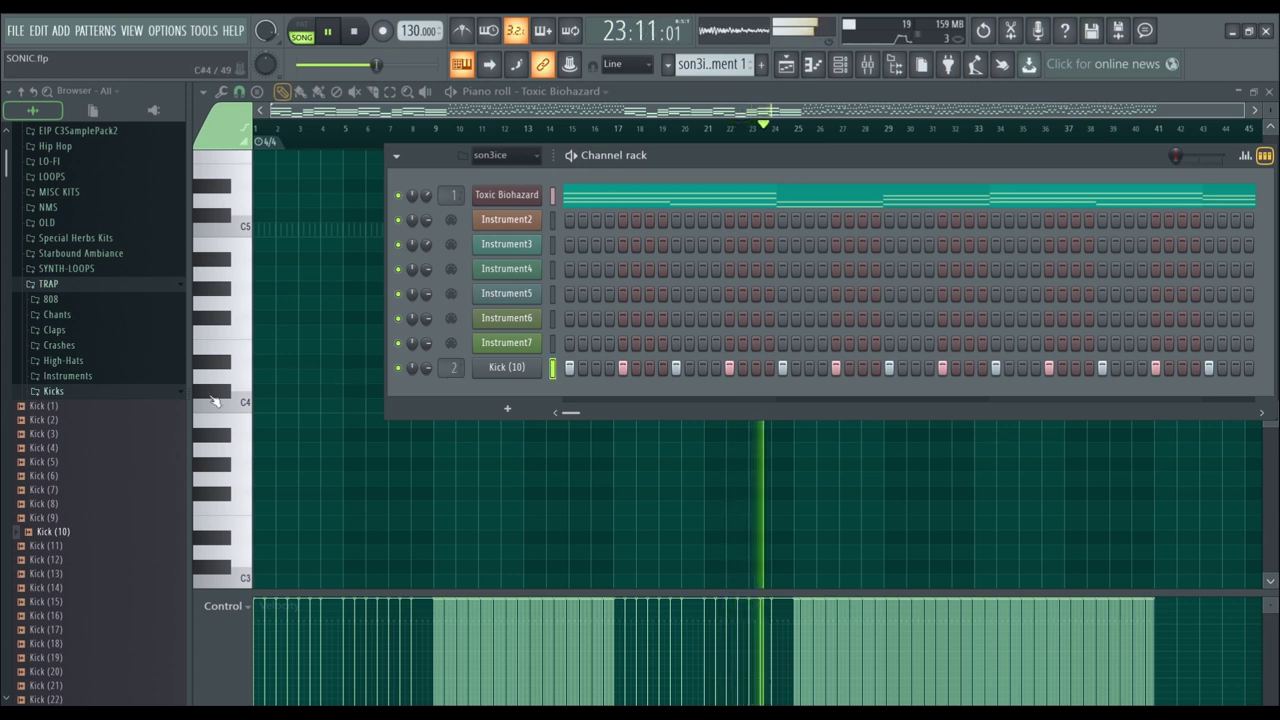
Add Hat_Closed (1) as a channel on mixer track 3, fill each 4 steps, and shift its hits two steps later
click(62, 360)
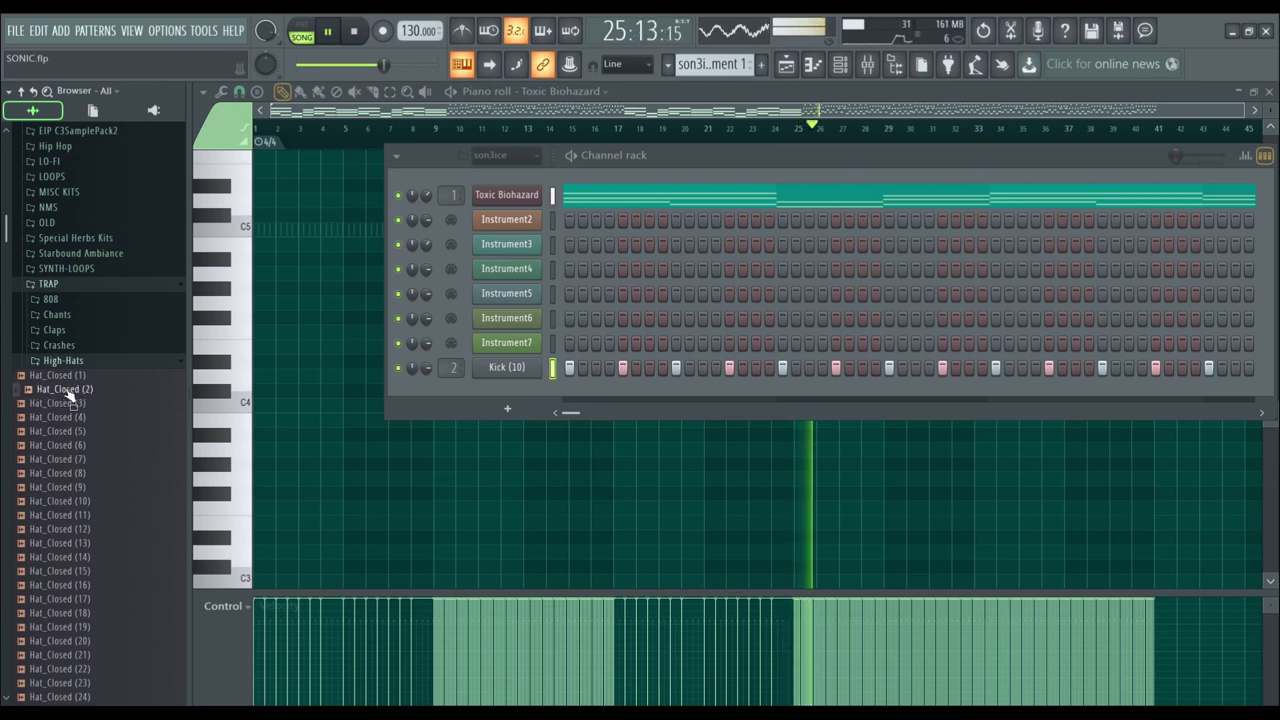
click(67, 377)
click(67, 387)
drag(70, 380, 470, 396)
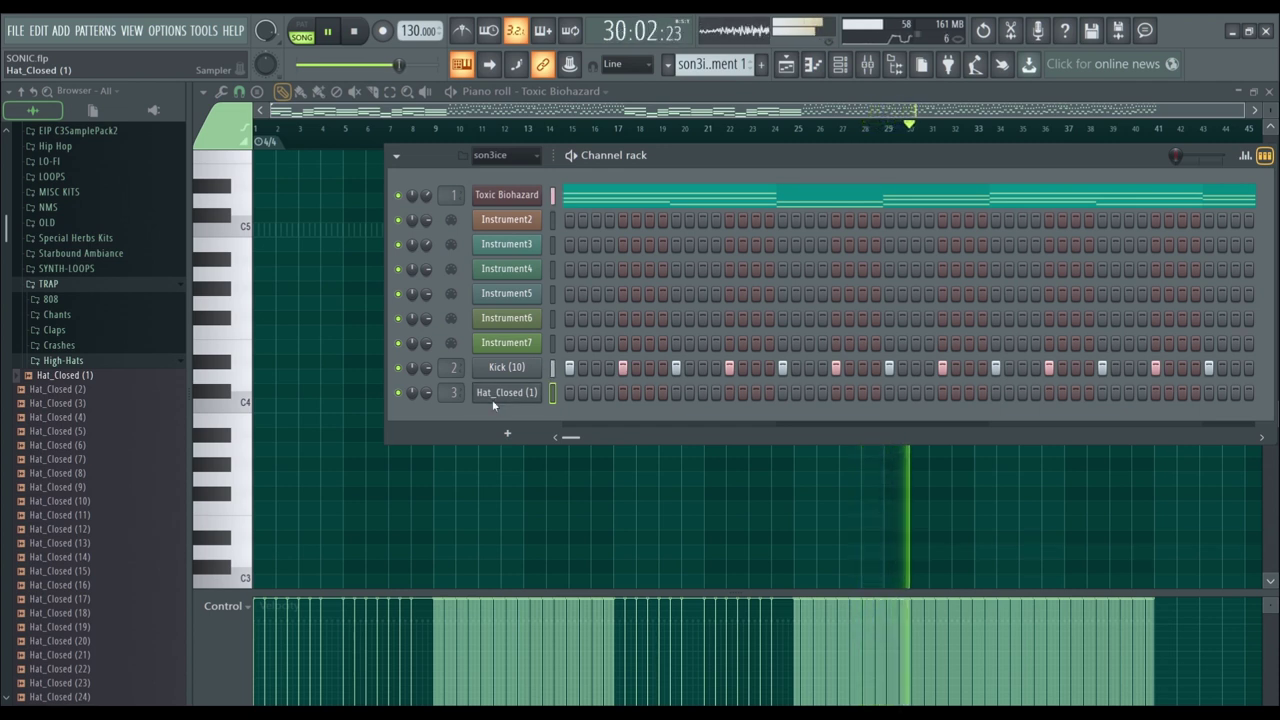
click(497, 428)
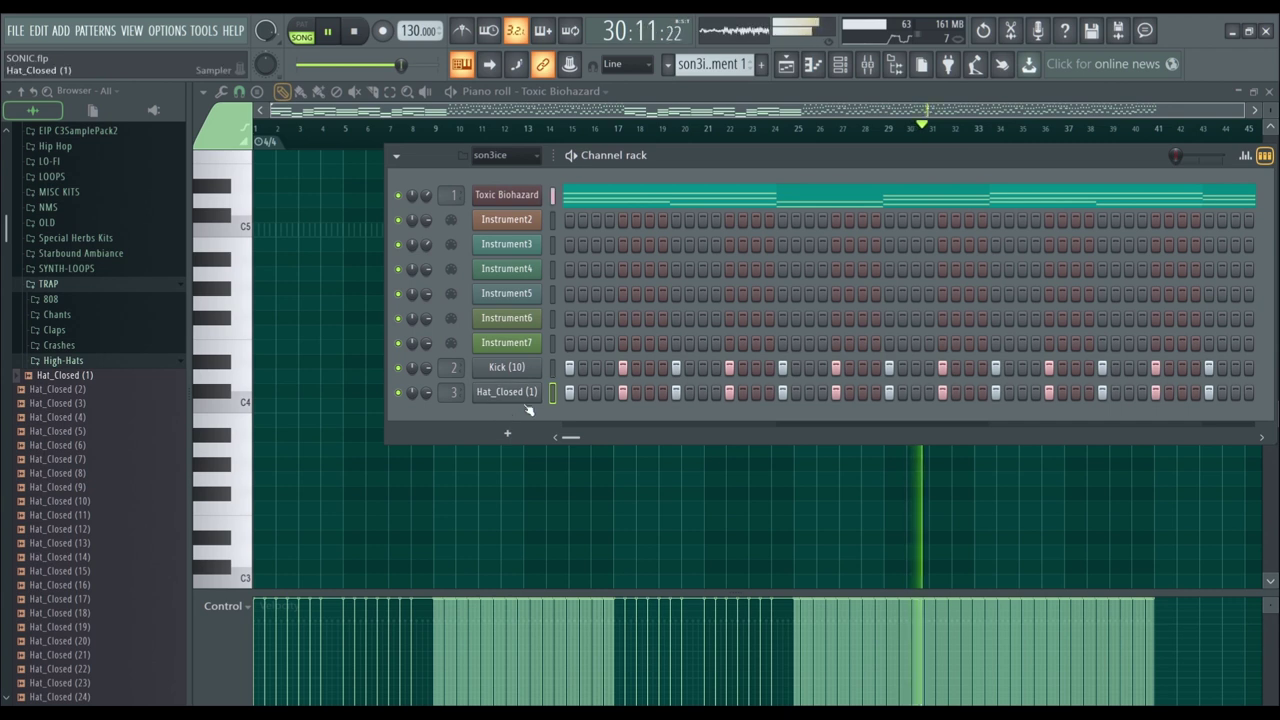
key(ctrl+shift+Right)
key(ctrl+shift+Right)
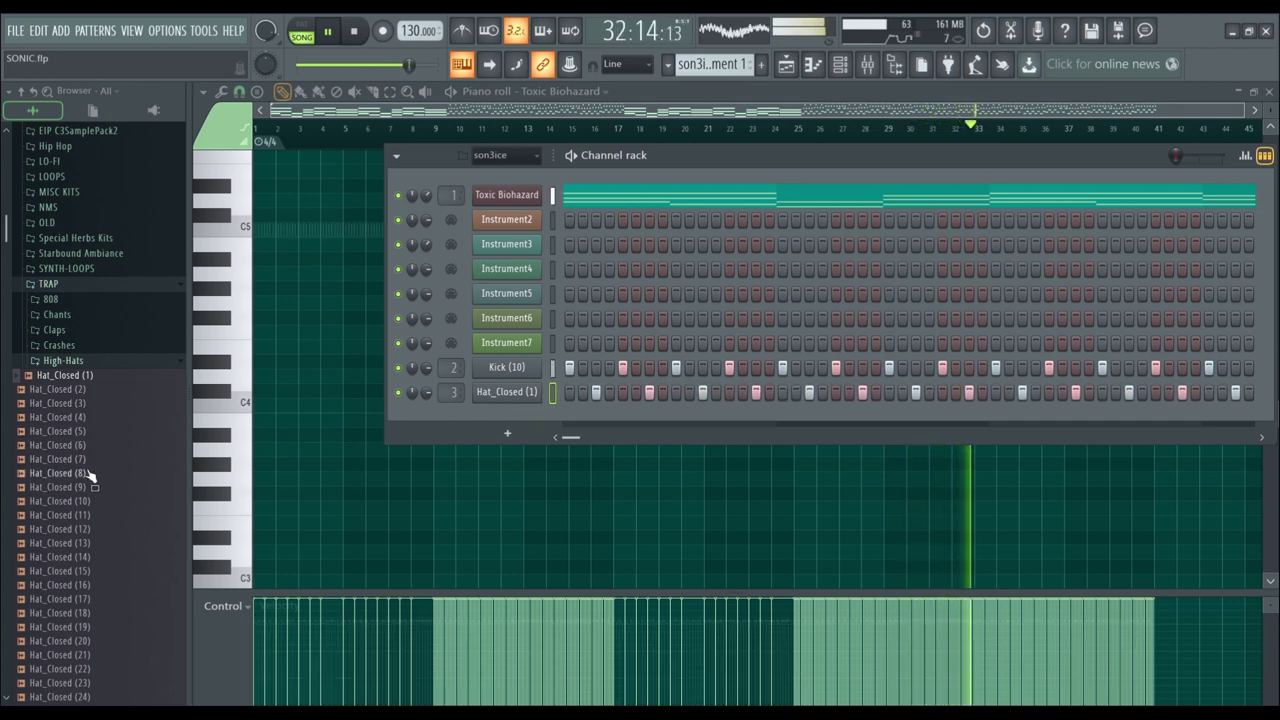
Add Clap (33) from the TRAP Claps folder as a new channel routed to mixer track 4
click(62, 332)
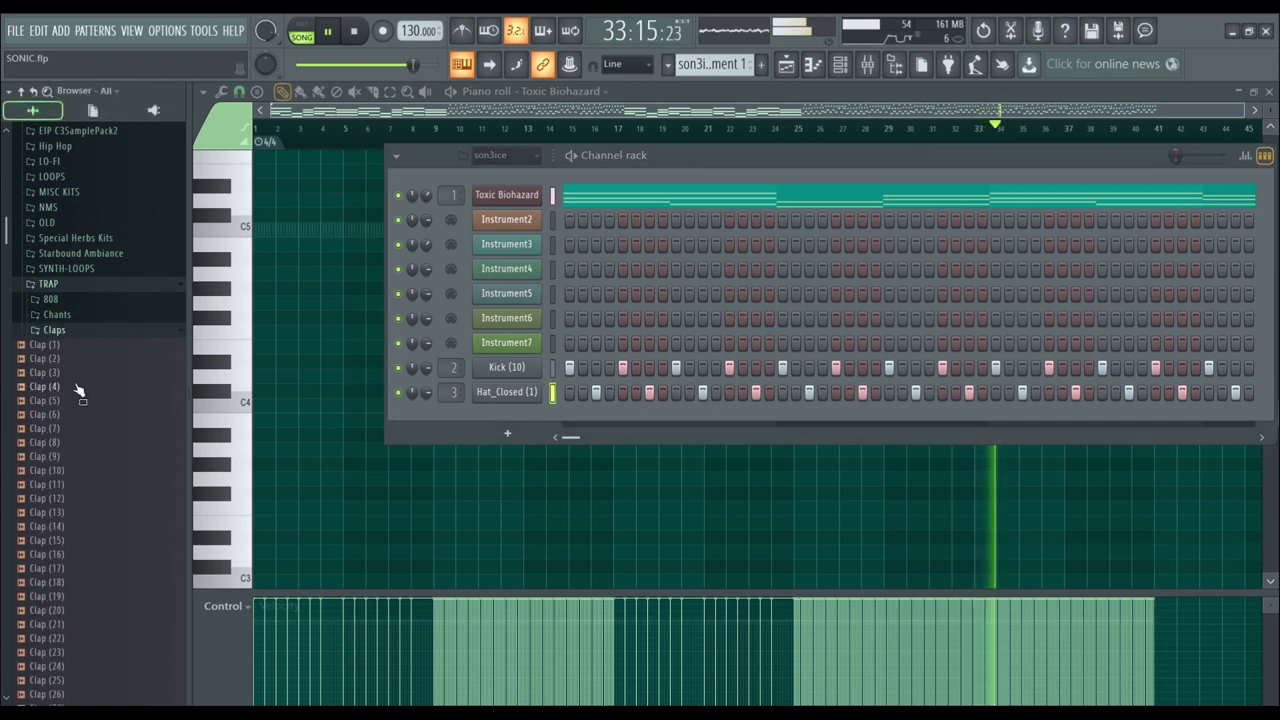
scroll(57, 380, down, 5)
scroll(60, 370, down, 1)
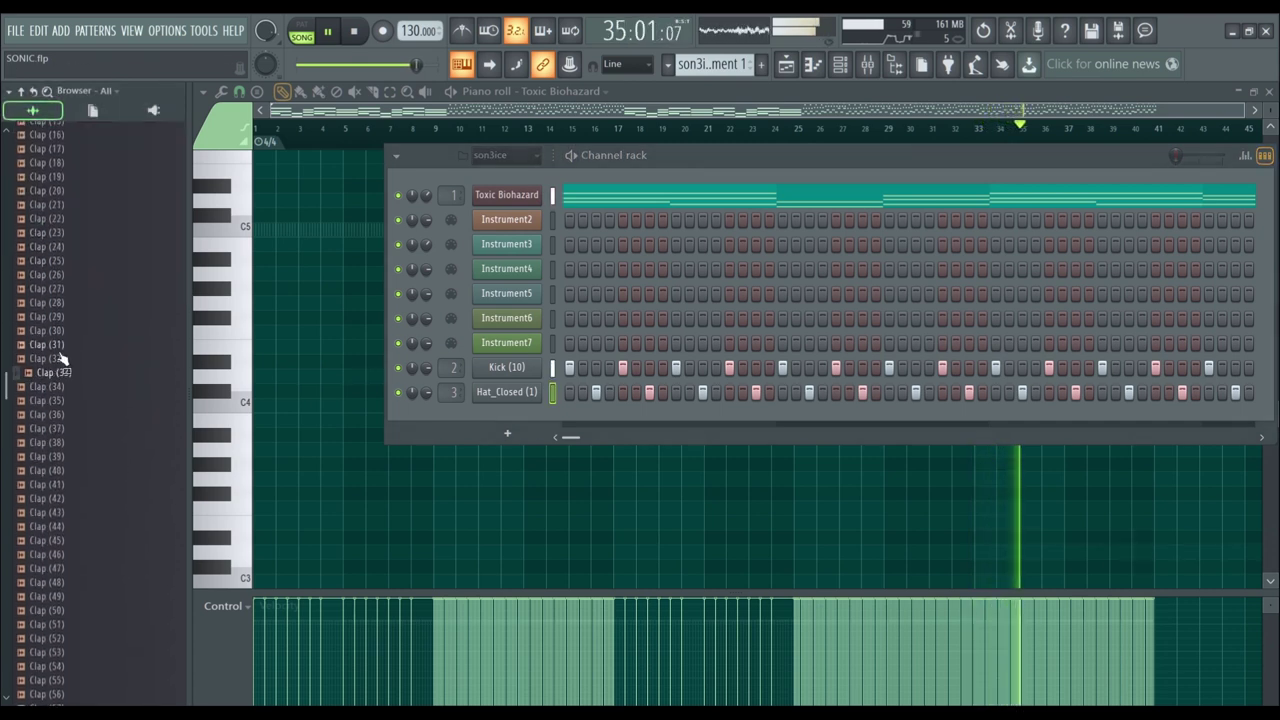
drag(57, 366, 485, 422)
scroll(439, 425, up, 2)
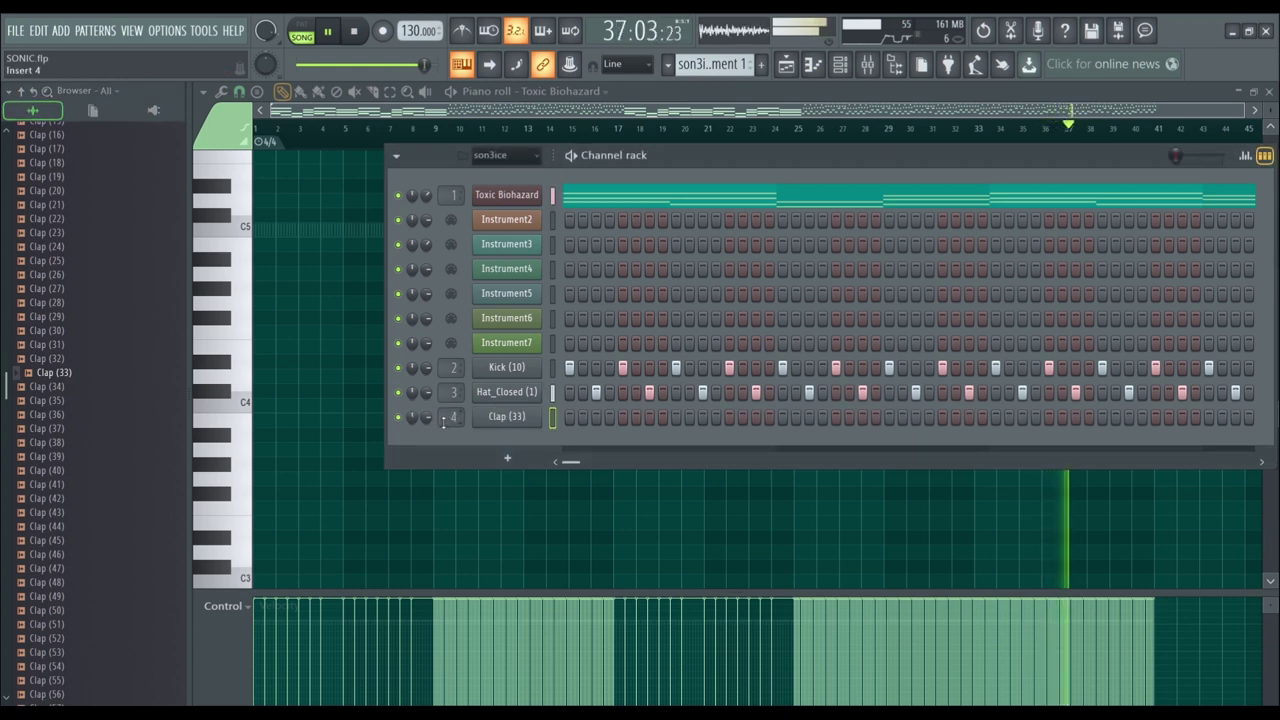
Fill each 8 steps of the Clap (33) channel and remove the hits on steps 1 and 25
right_click(505, 423)
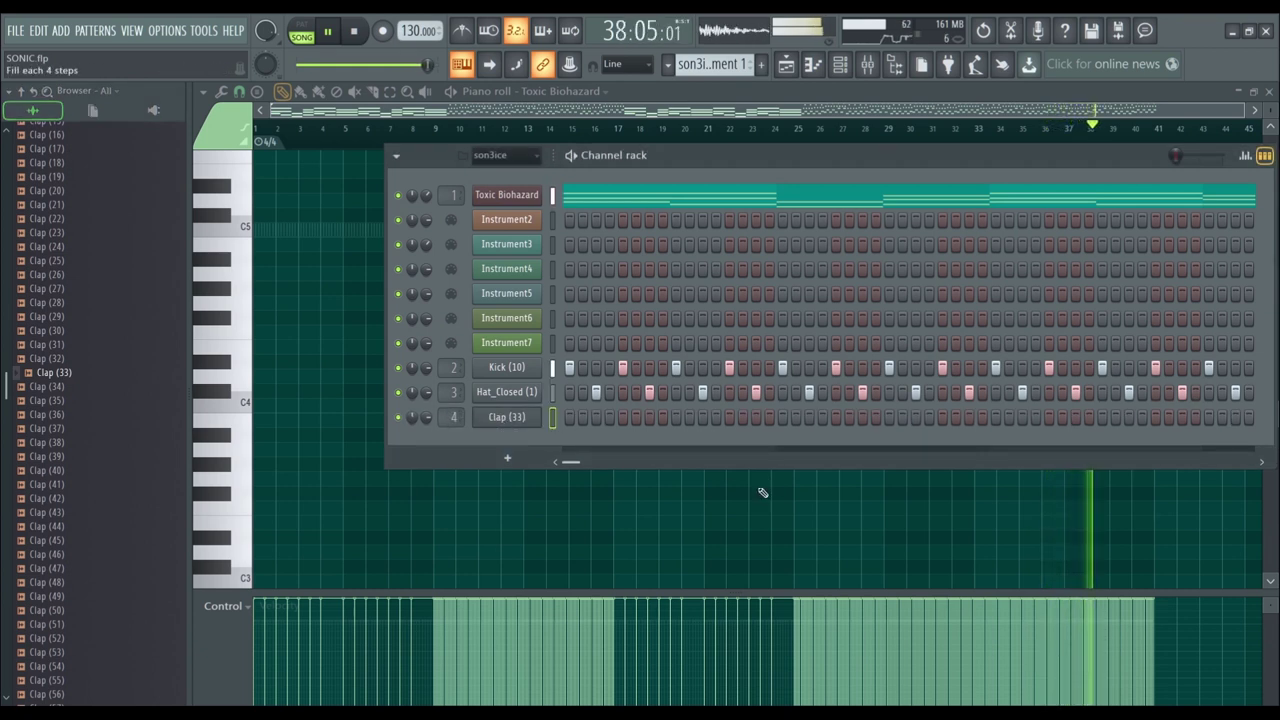
click(524, 435)
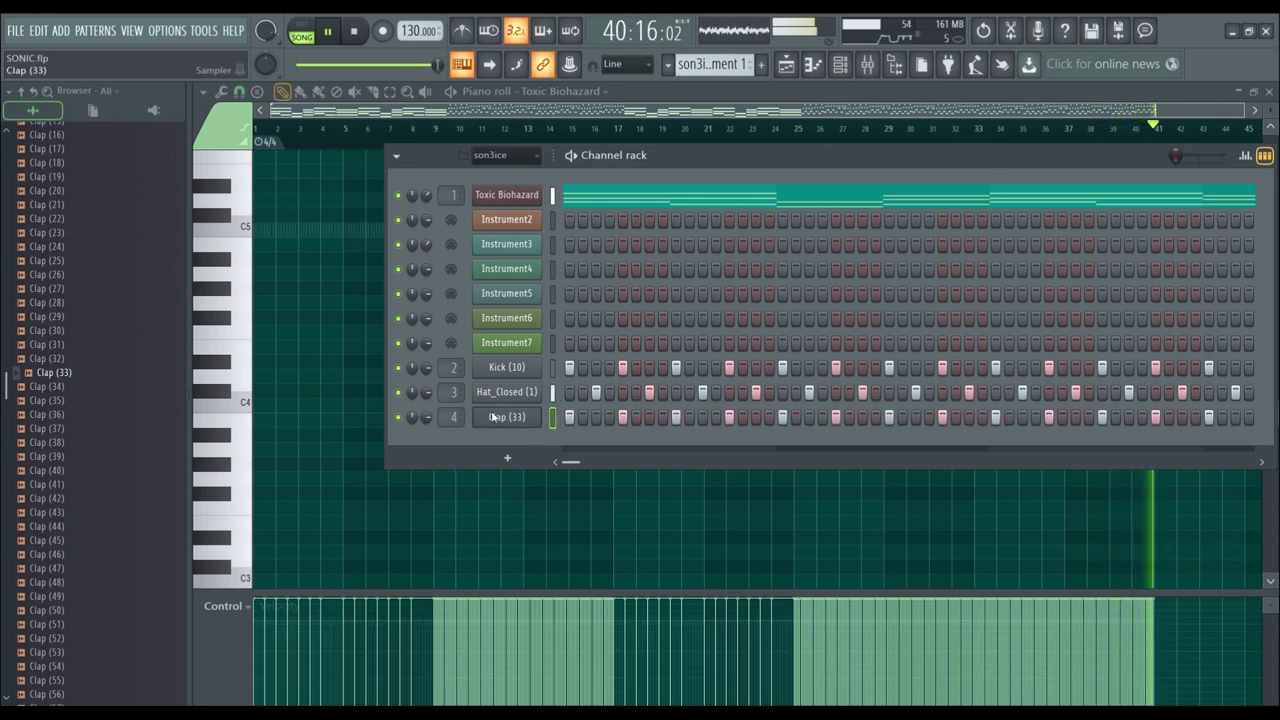
click(534, 422)
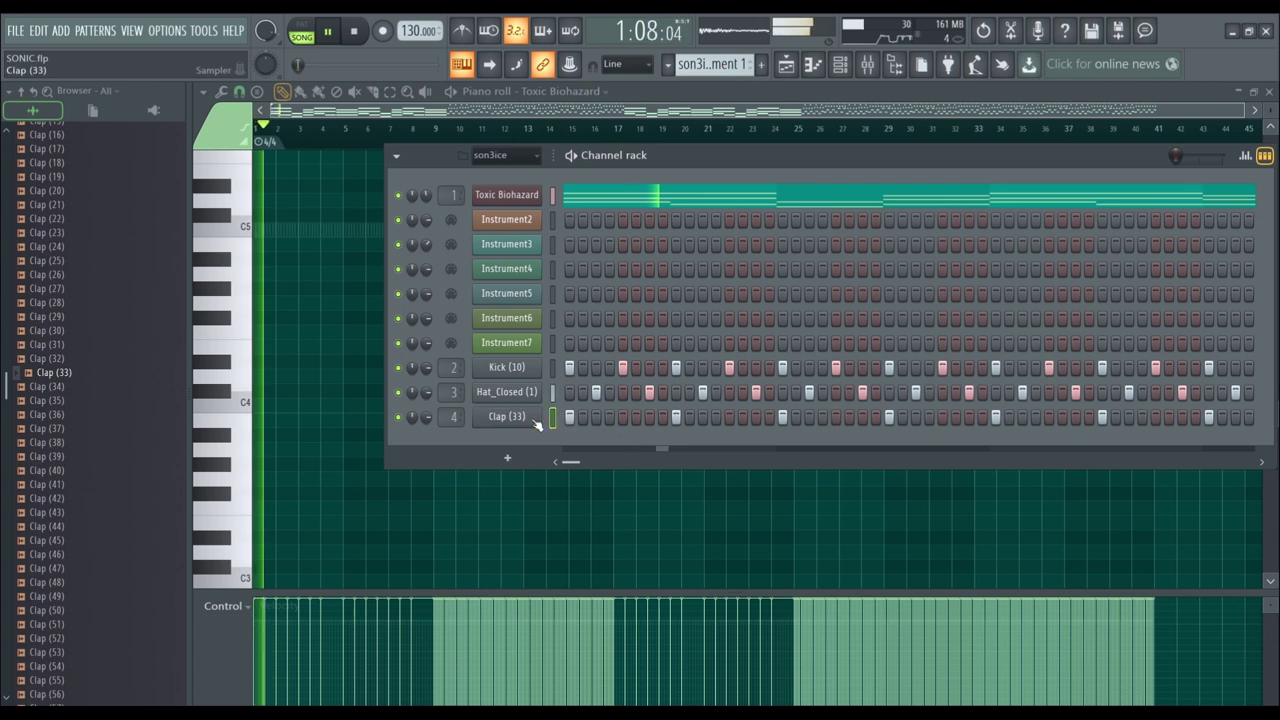
key(ctrl+shift+Right)
key(ctrl+shift+Left)
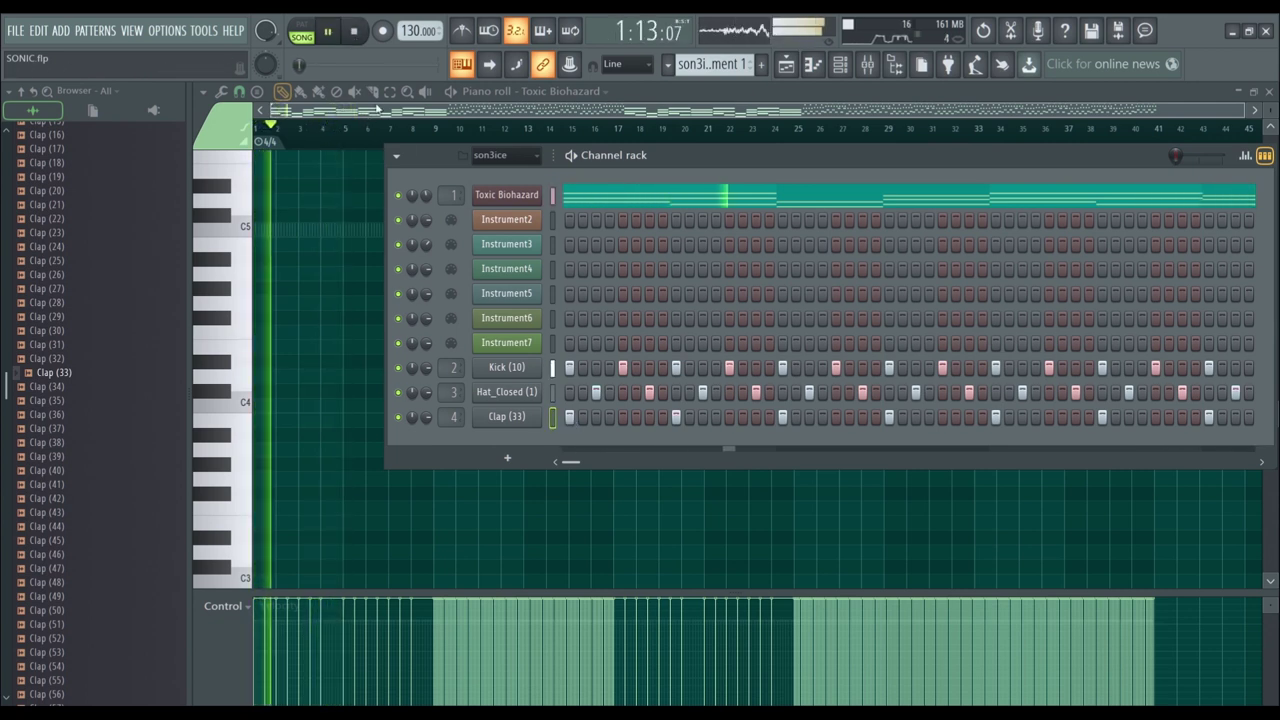
right_click(890, 420)
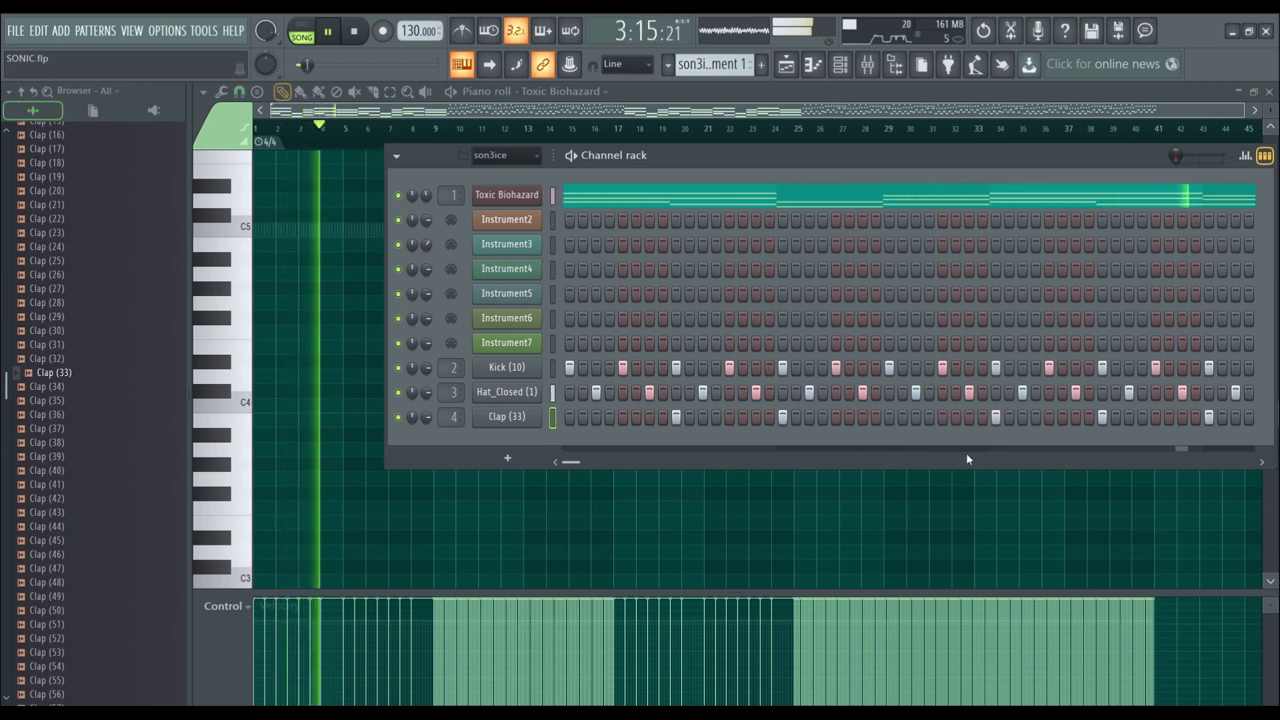
drag(577, 460, 2, 407)
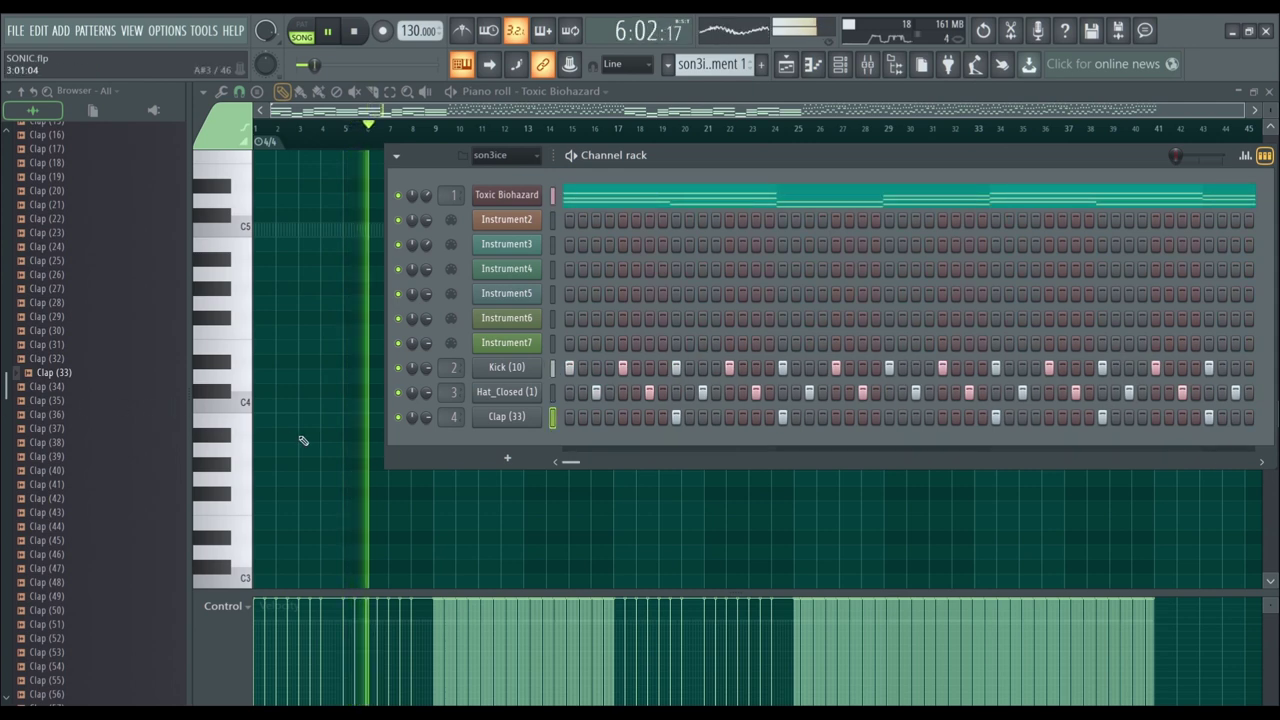
Restart playback and audition Toxic Biohazard's Ambient Textures presets from Beneath Me ToTc to Darkstar 2 ToTc
key(space)
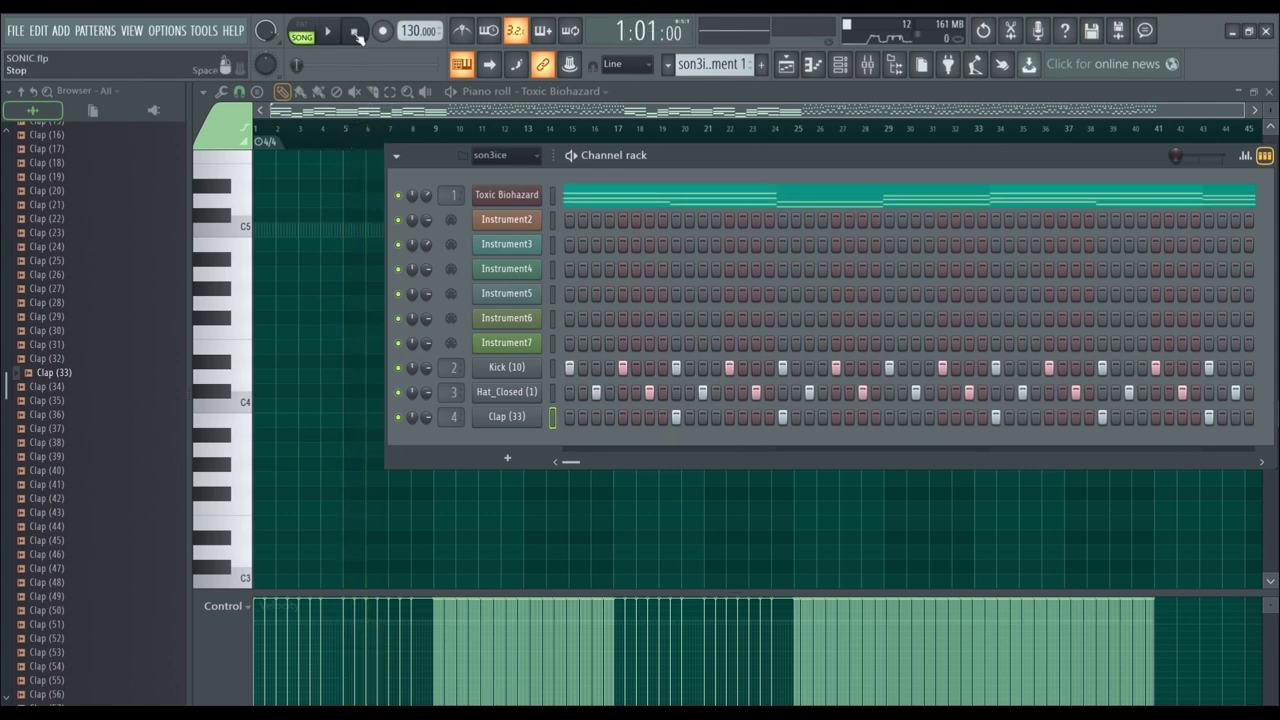
key(space)
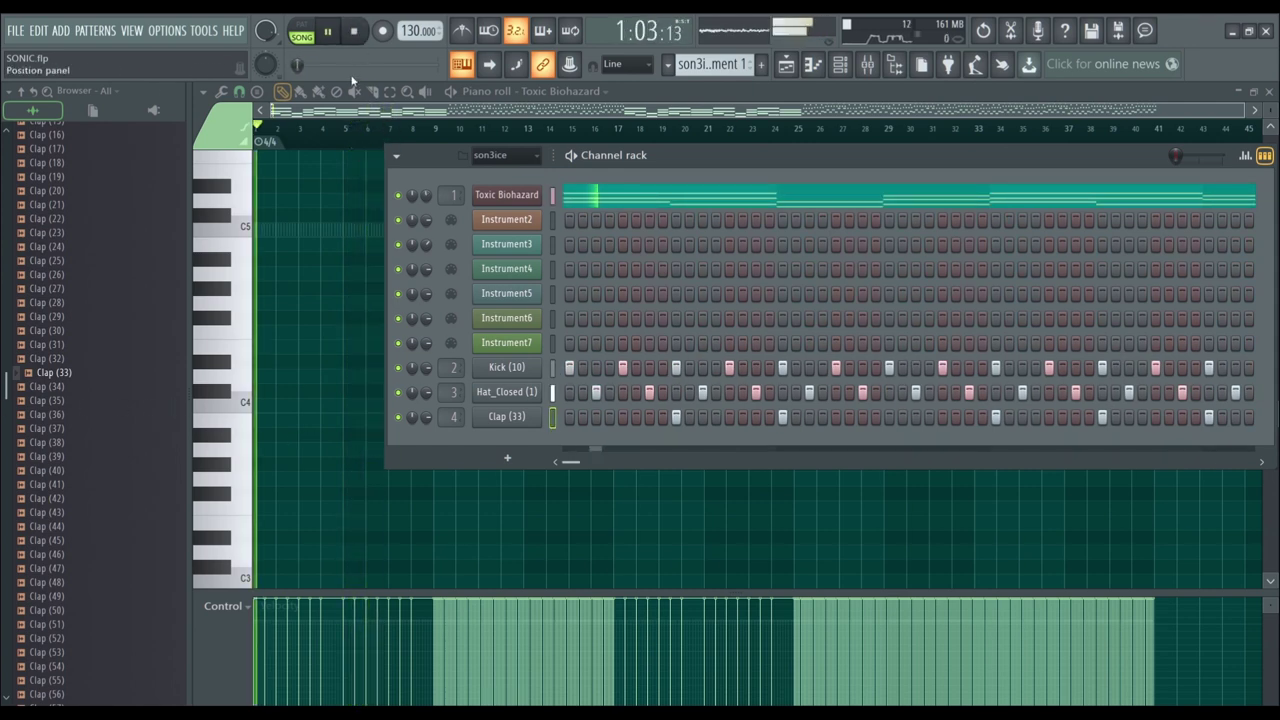
click(533, 198)
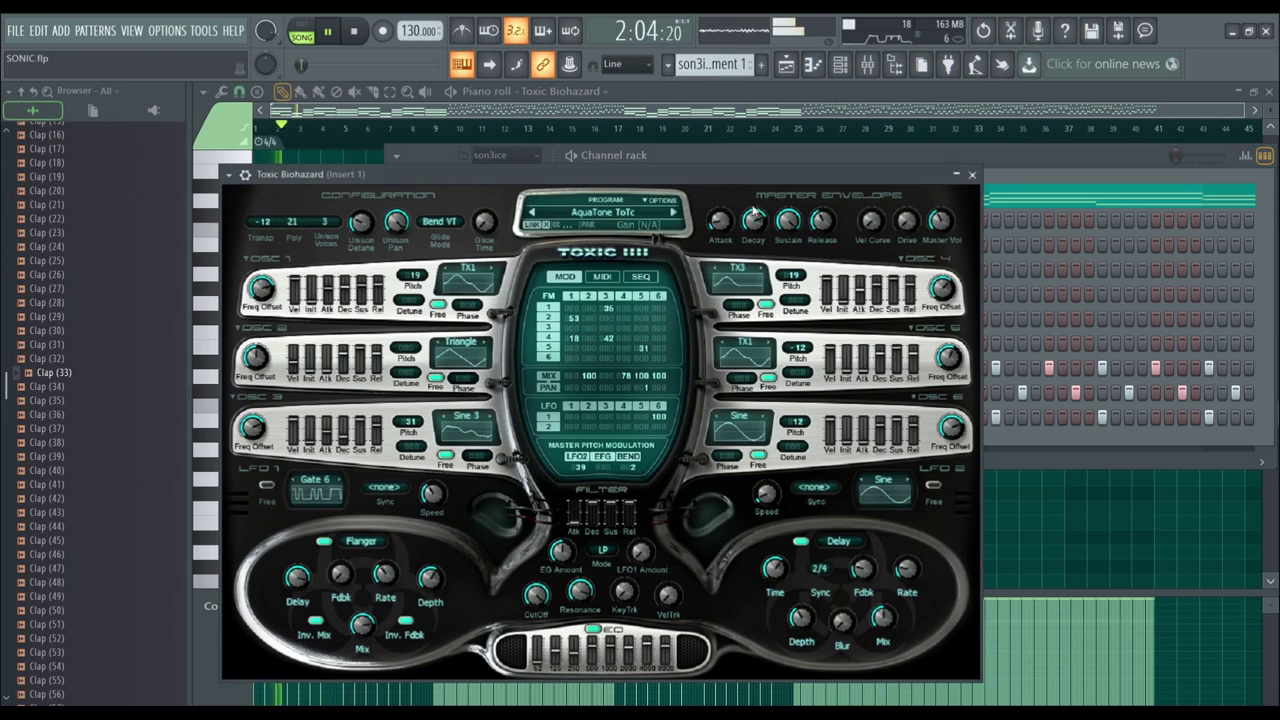
click(674, 212)
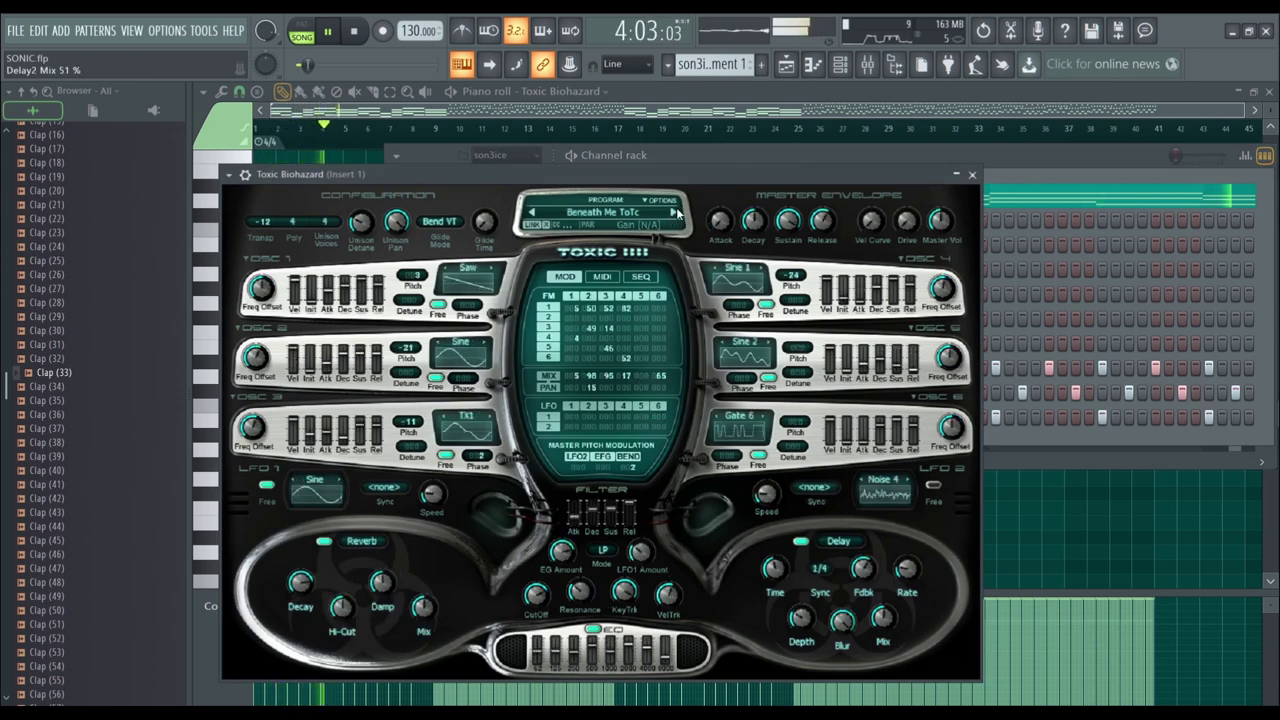
click(674, 213)
click(588, 211)
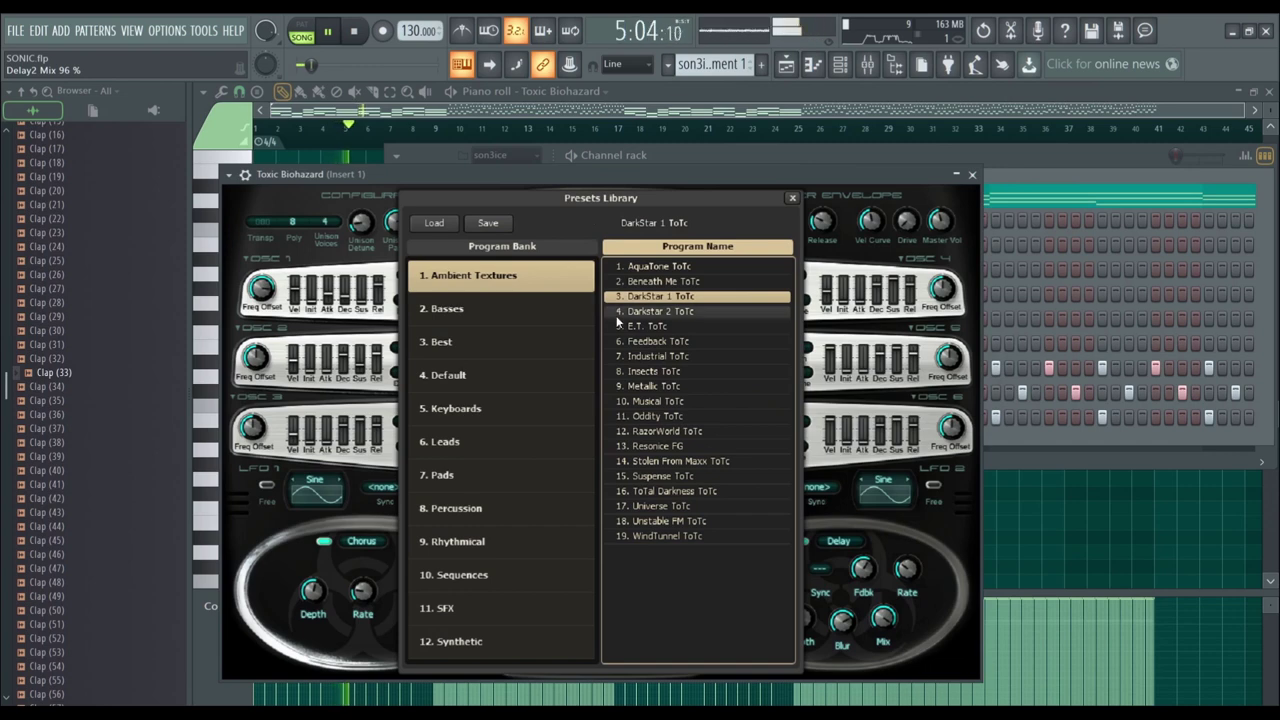
click(650, 313)
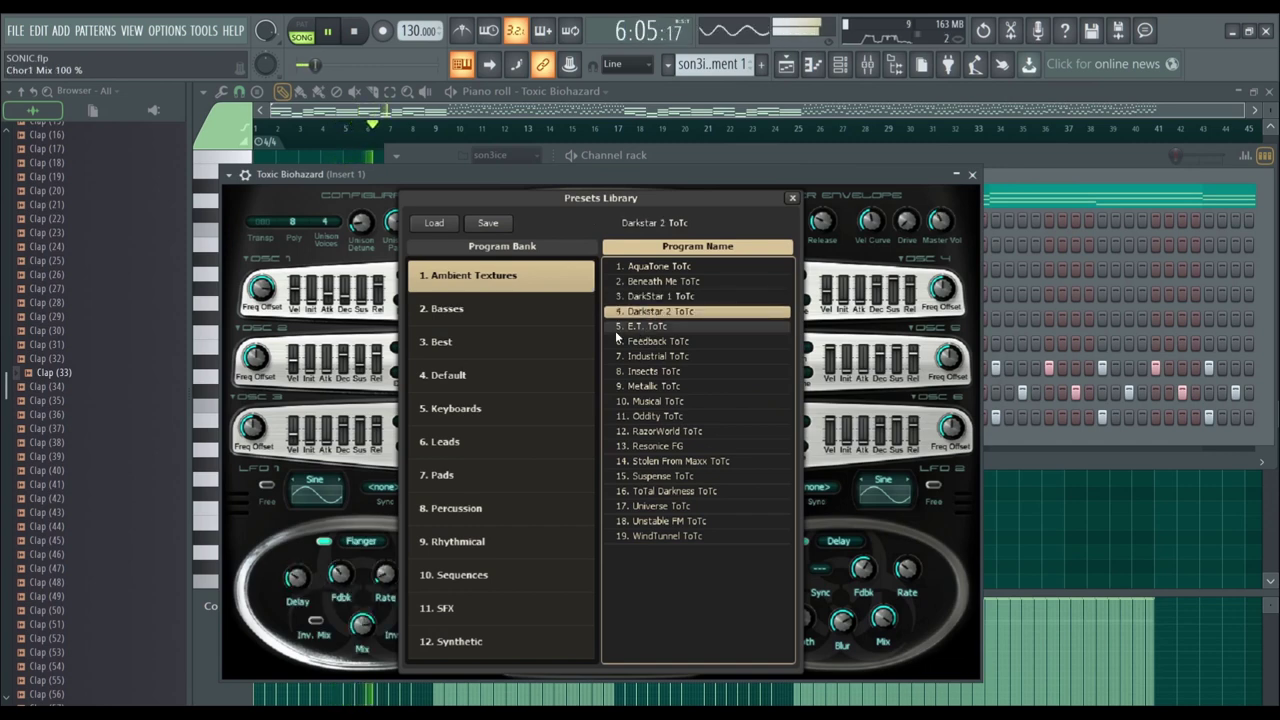
Load the Acoustic preset from Toxic Biohazard's Basses bank, stop playback and close the presets library
click(440, 308)
click(663, 284)
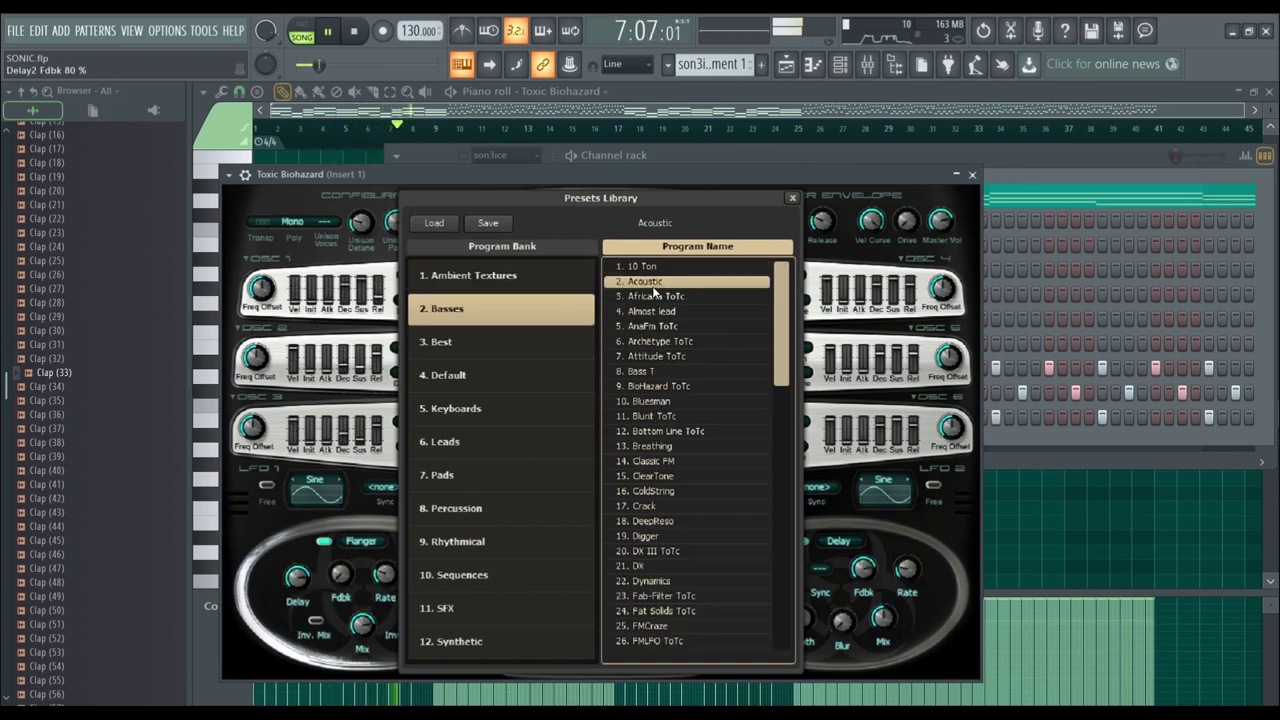
key(space)
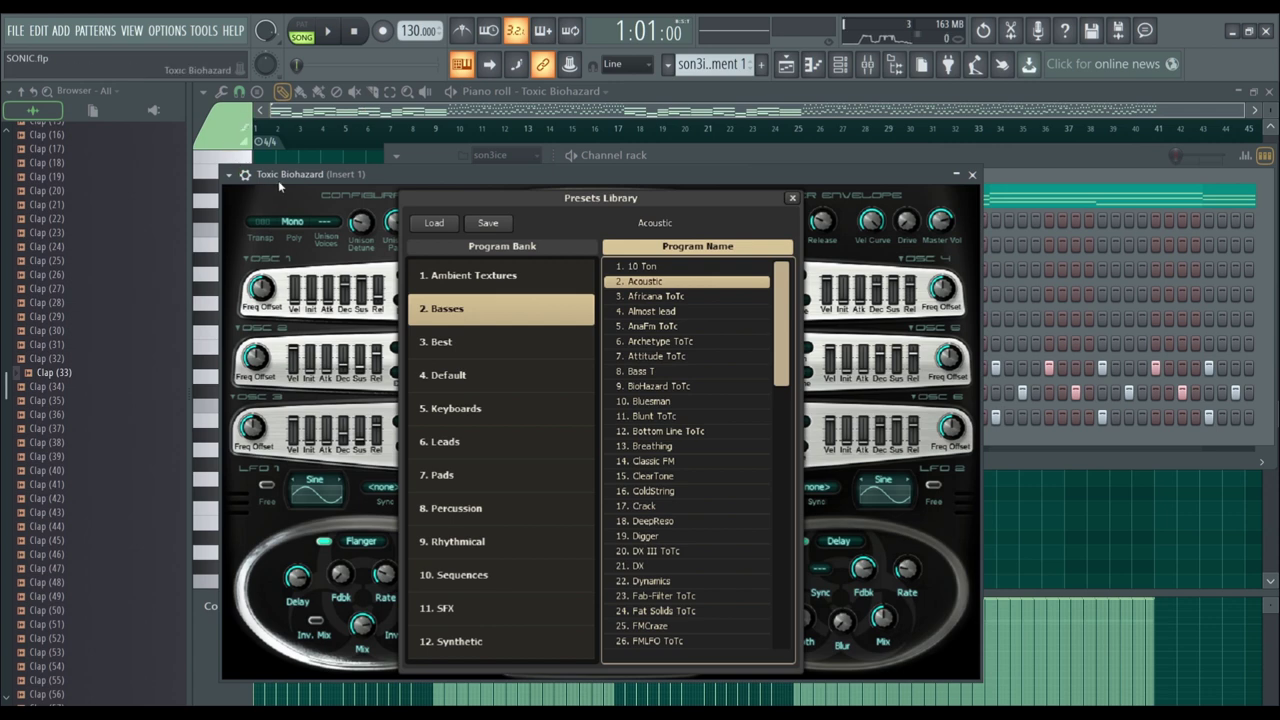
click(795, 199)
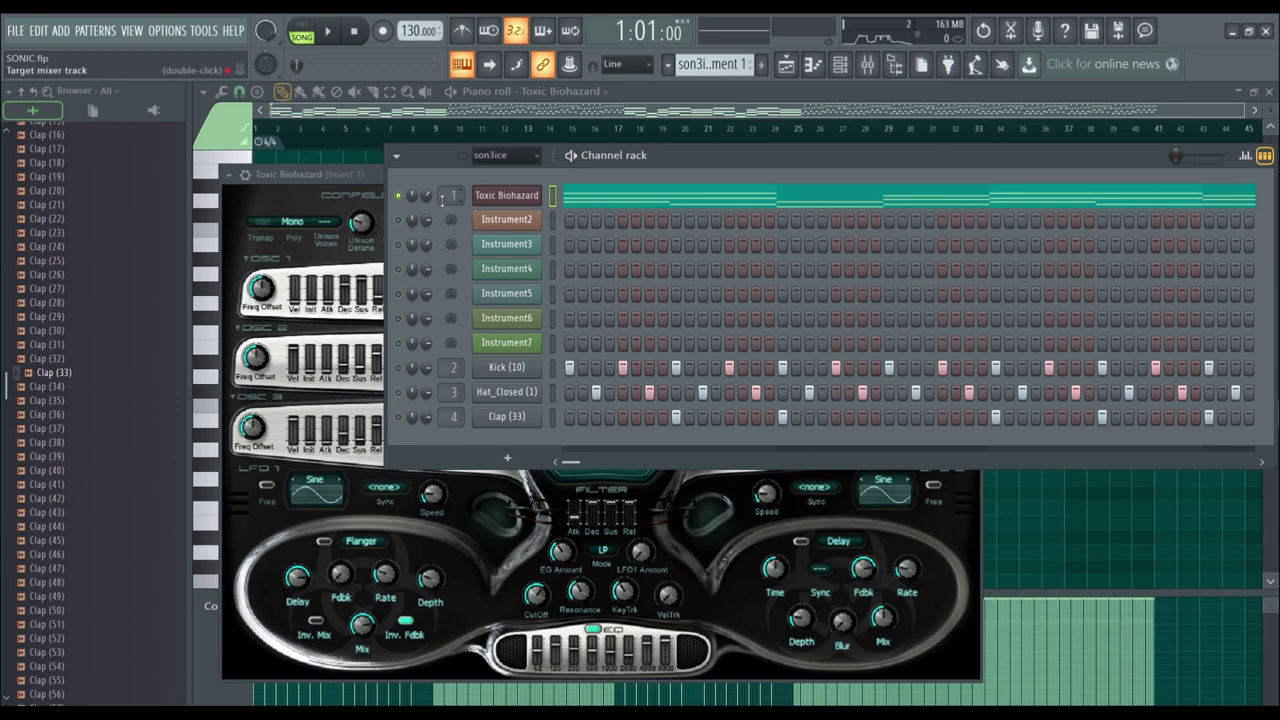
Start playback and try different master volume levels on Toxic Biohazard's Acoustic preset, including a gain of 26.7 dB
key(space)
key(F6)
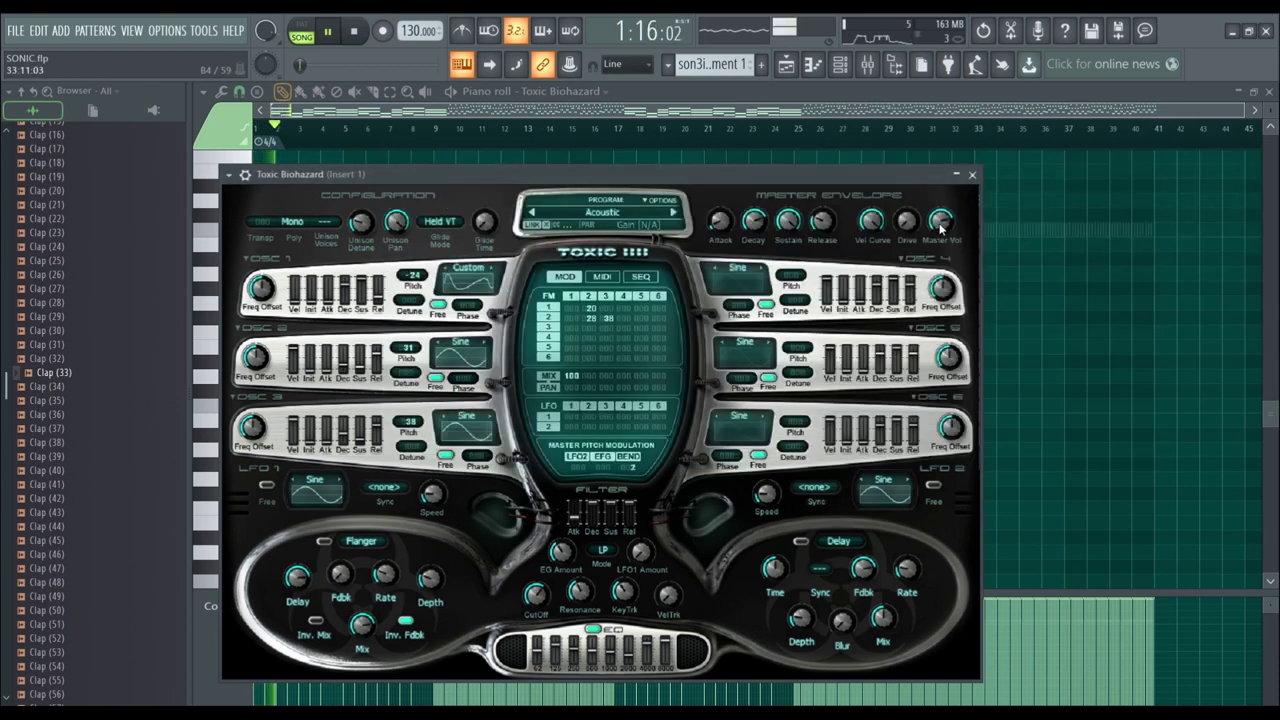
drag(956, 234, 956, 240)
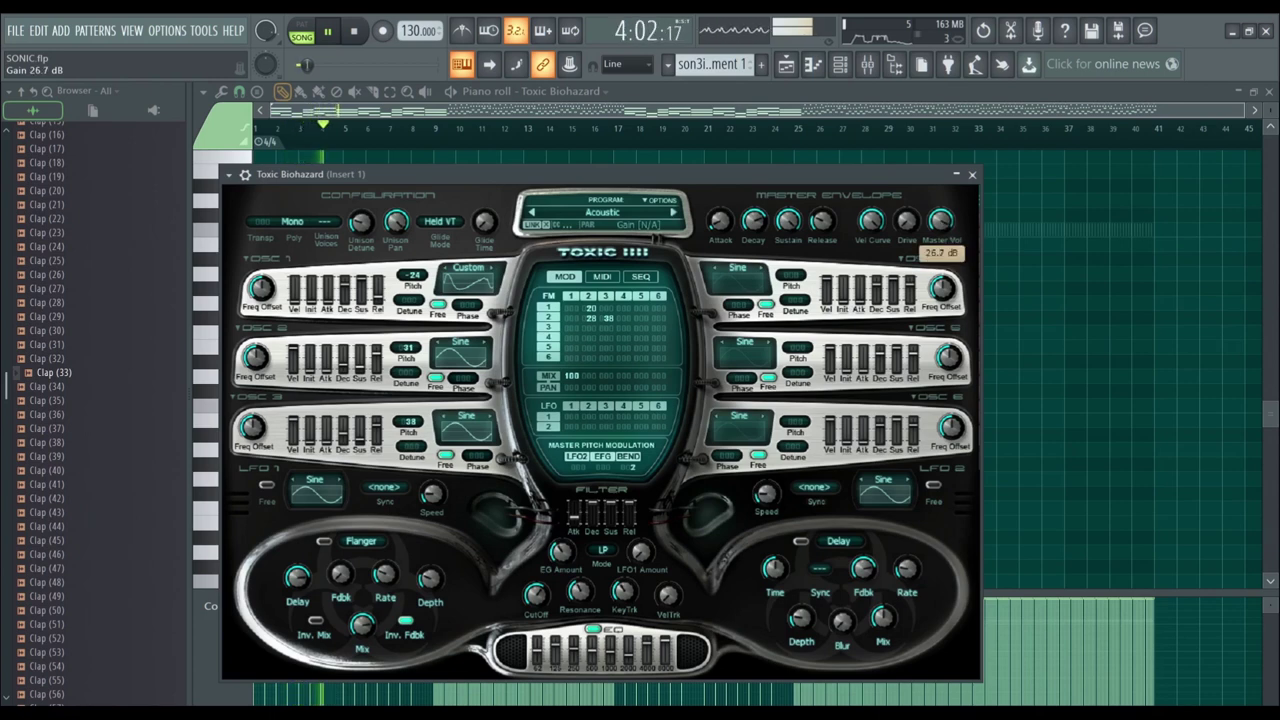
drag(956, 240, 956, 242)
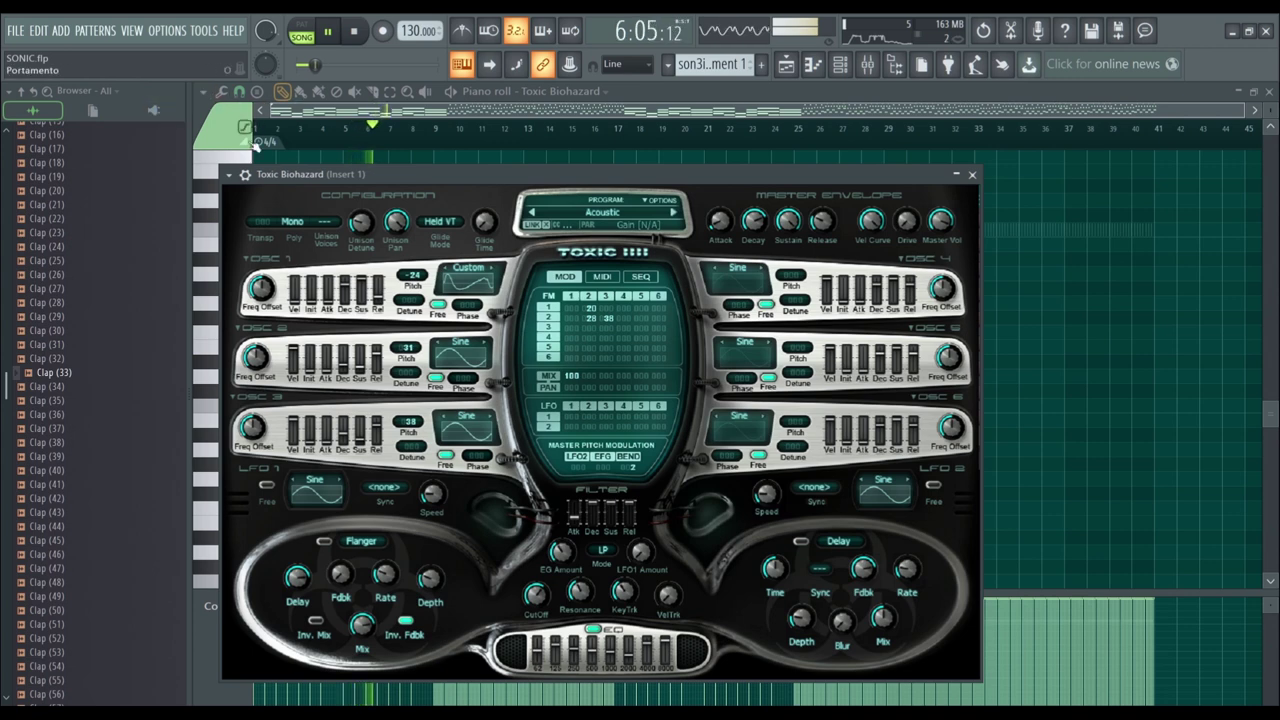
Move the channel rack aside and audition the Basses presets Africana ToTc, Almost lead and Archetype ToTc in Toxic Biohazard
key(F6)
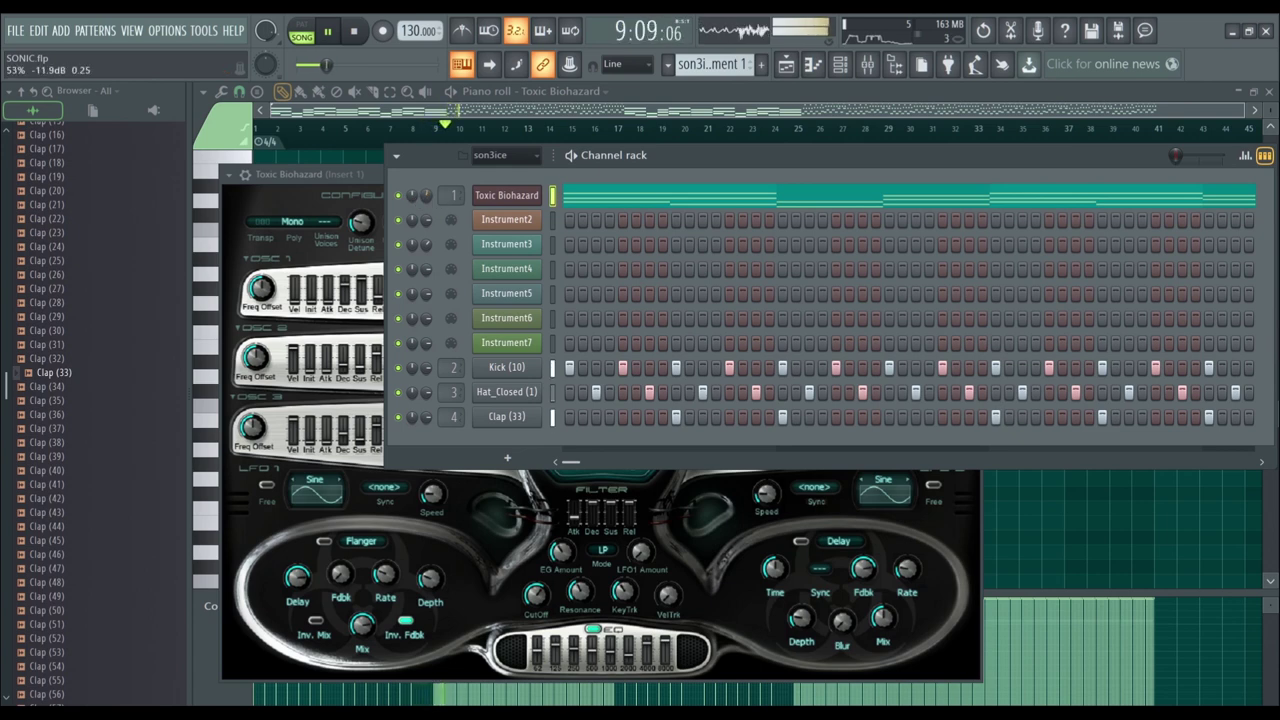
drag(425, 158, 637, 400)
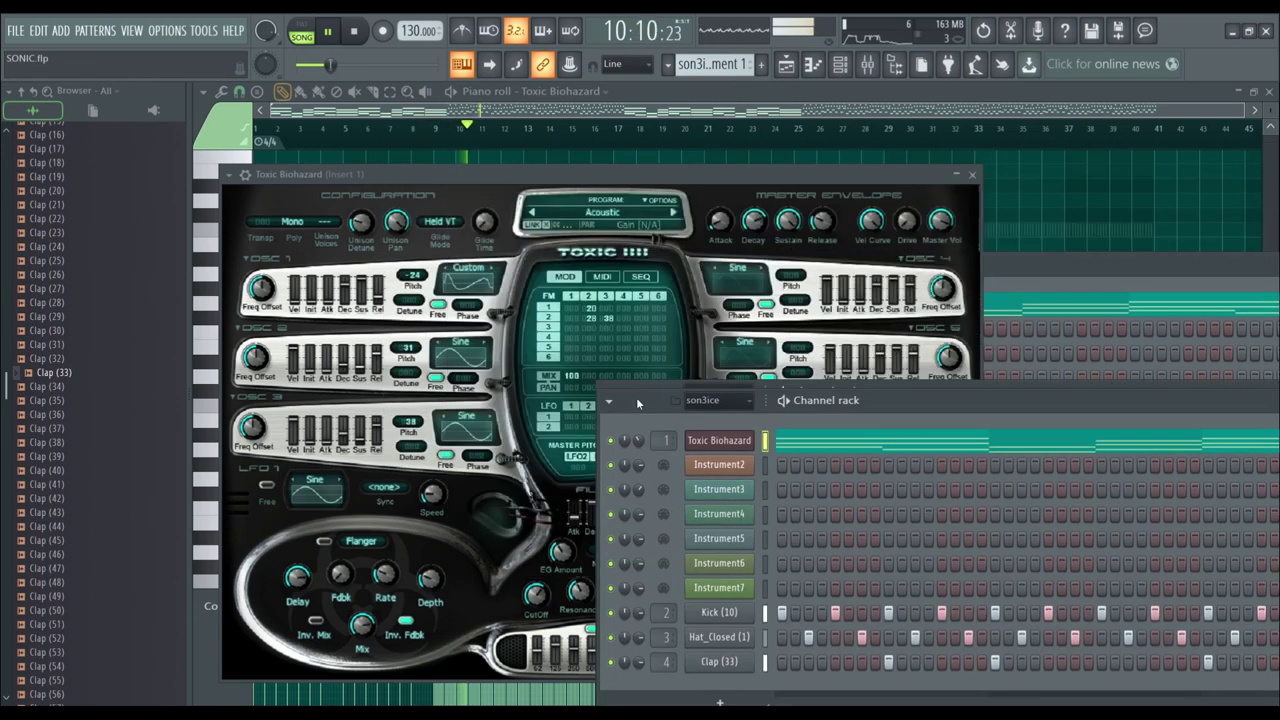
click(671, 215)
click(672, 215)
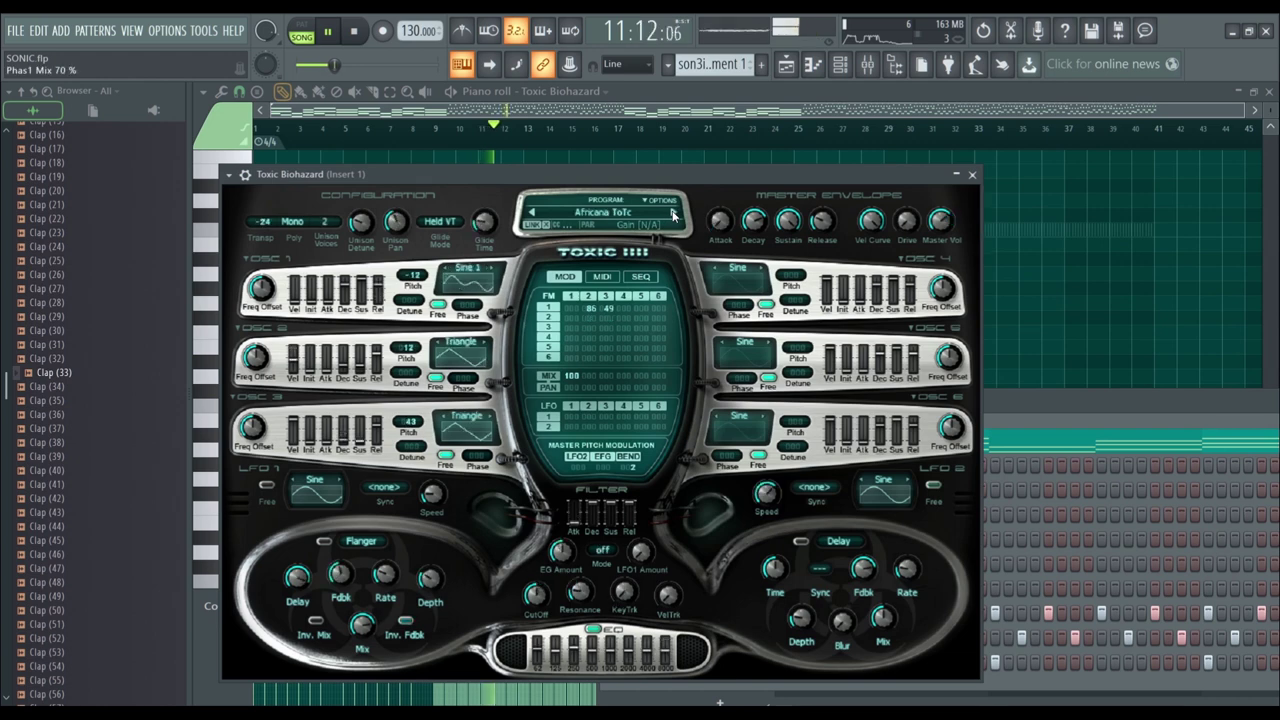
click(672, 215)
click(617, 216)
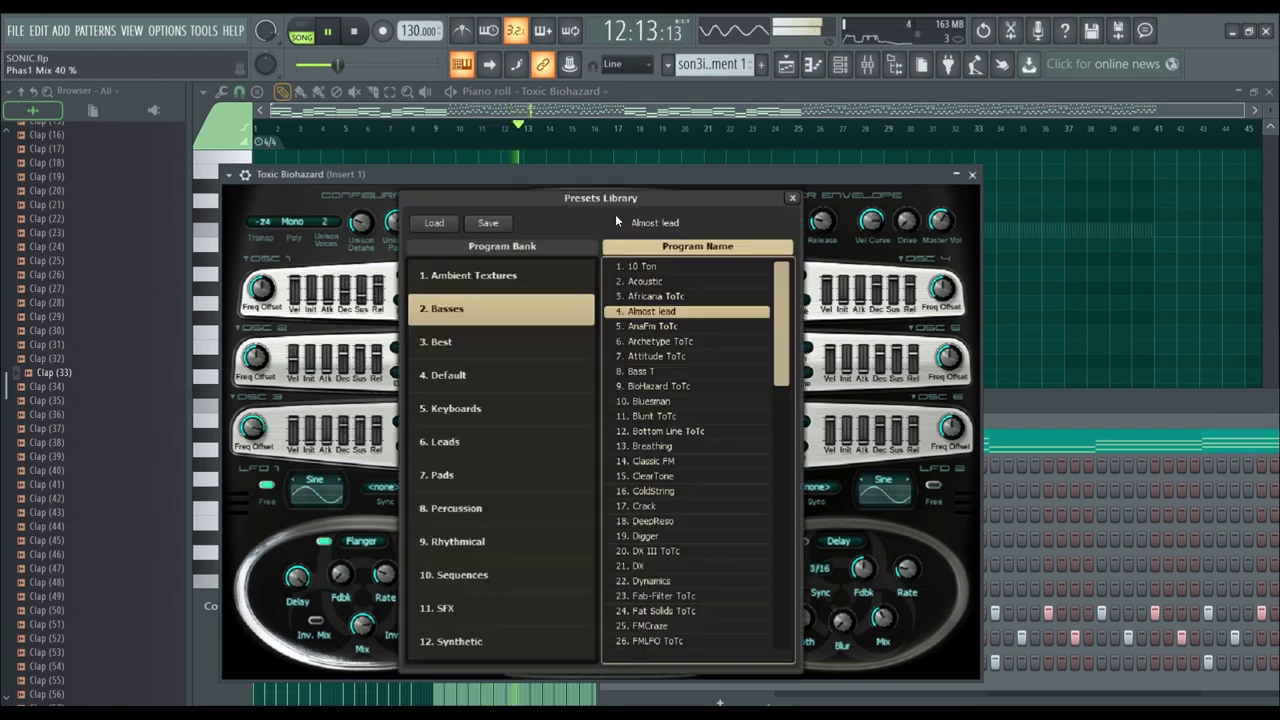
click(632, 340)
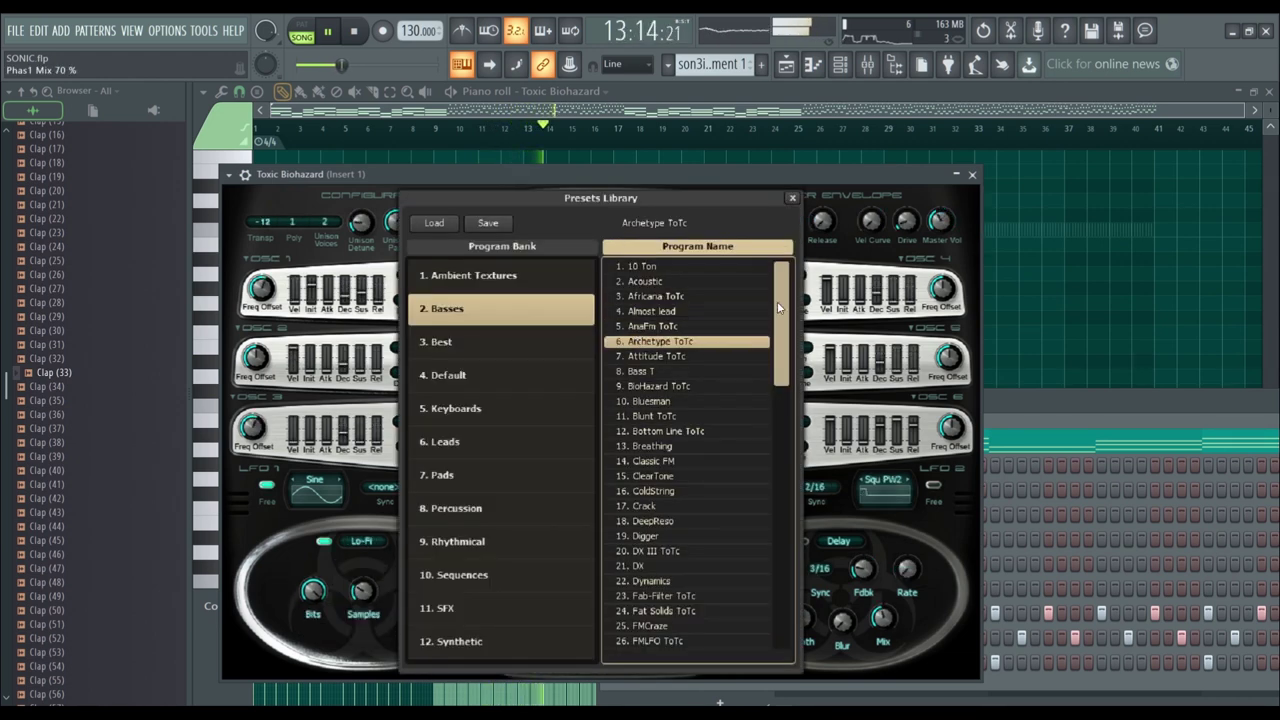
Set Archetype ToTc's Vel. Curve to 50% and try the Organ, TX7 and Noise 2 waveforms on oscillator 4
click(995, 235)
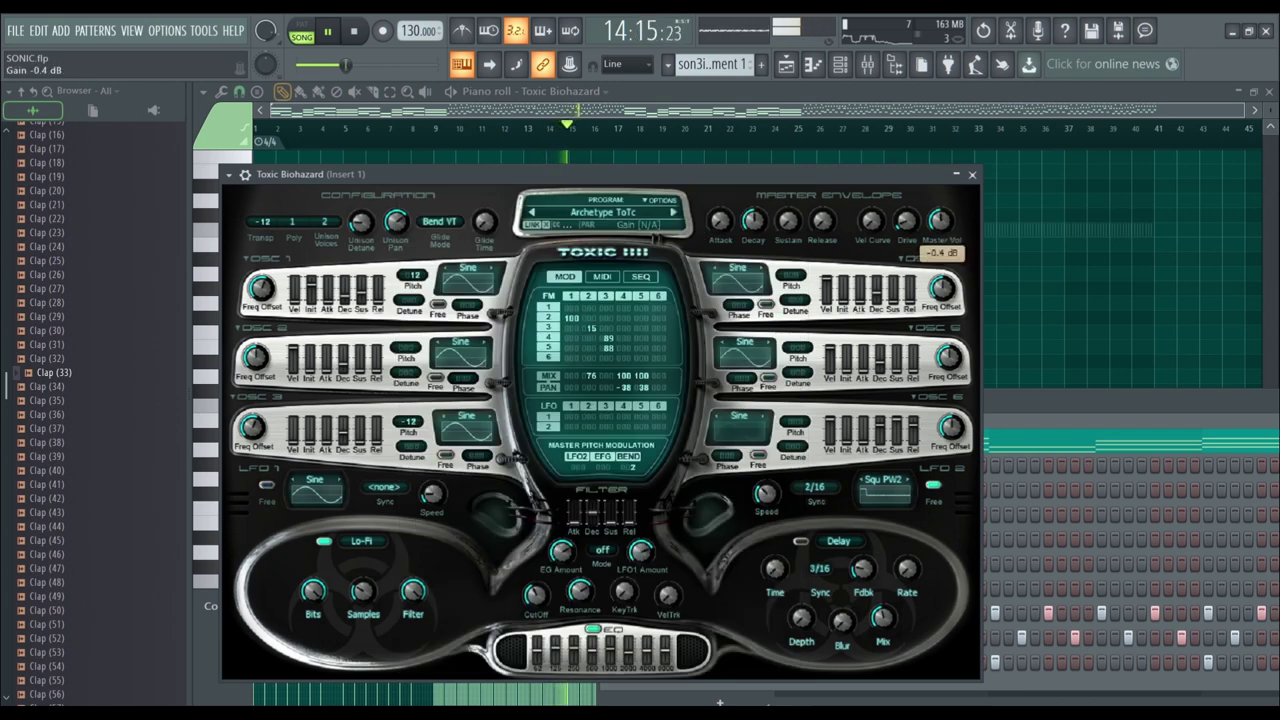
drag(873, 221, 873, 202)
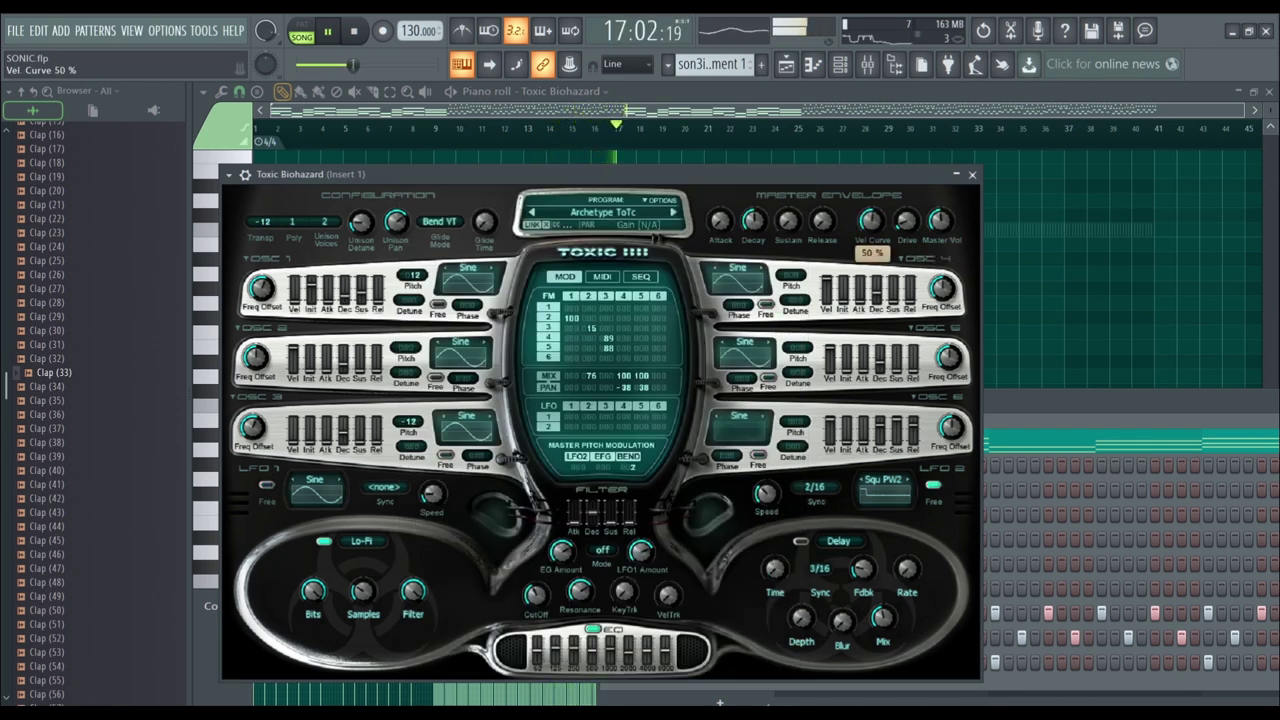
click(760, 268)
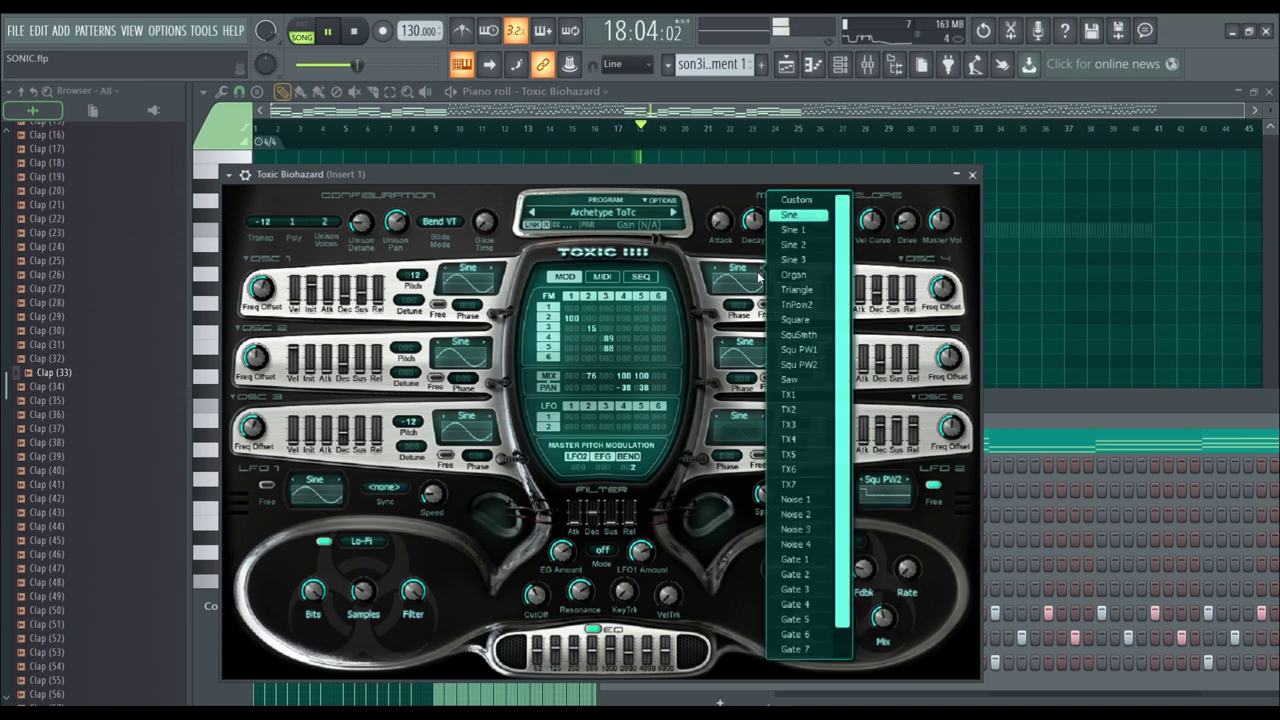
click(790, 277)
click(760, 270)
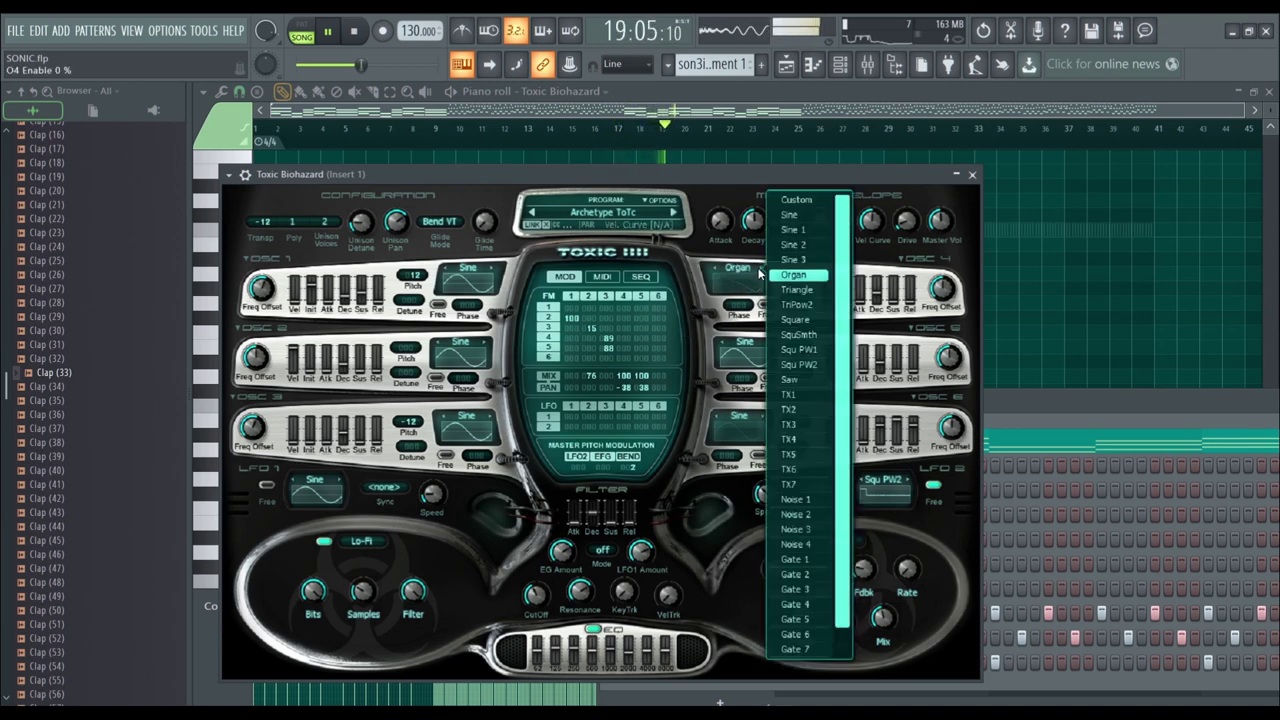
click(789, 484)
click(736, 287)
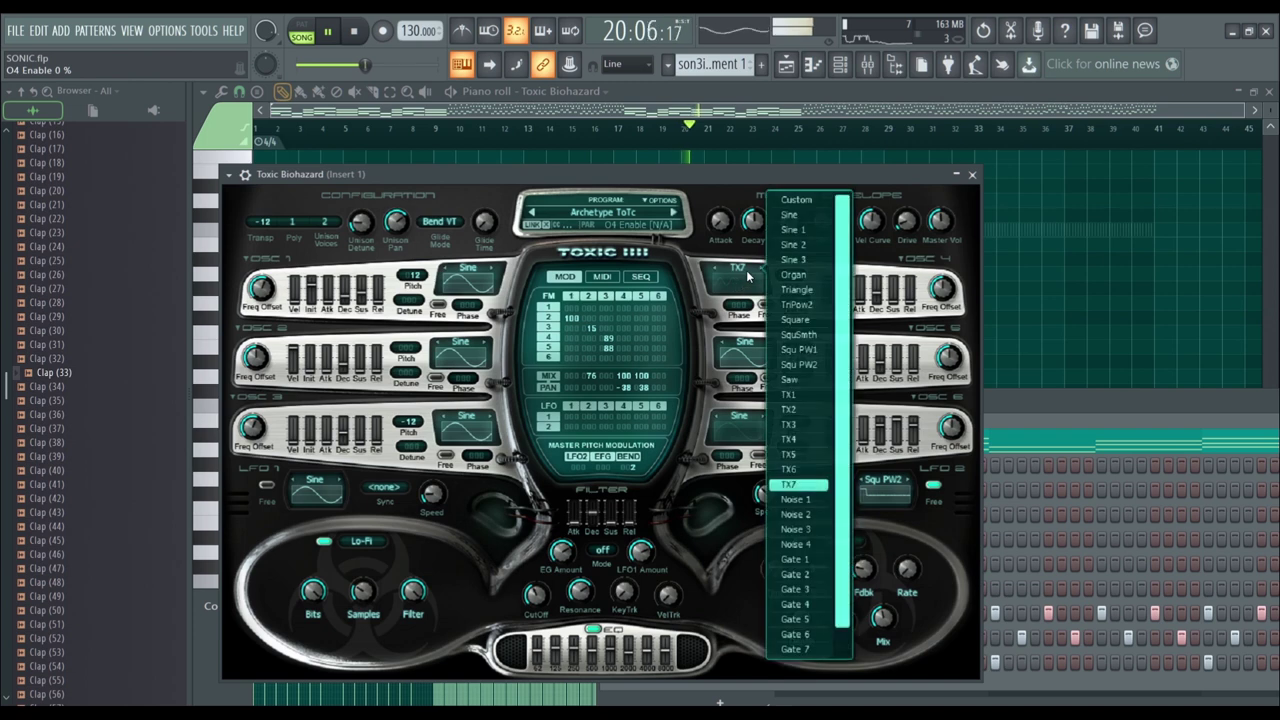
click(743, 291)
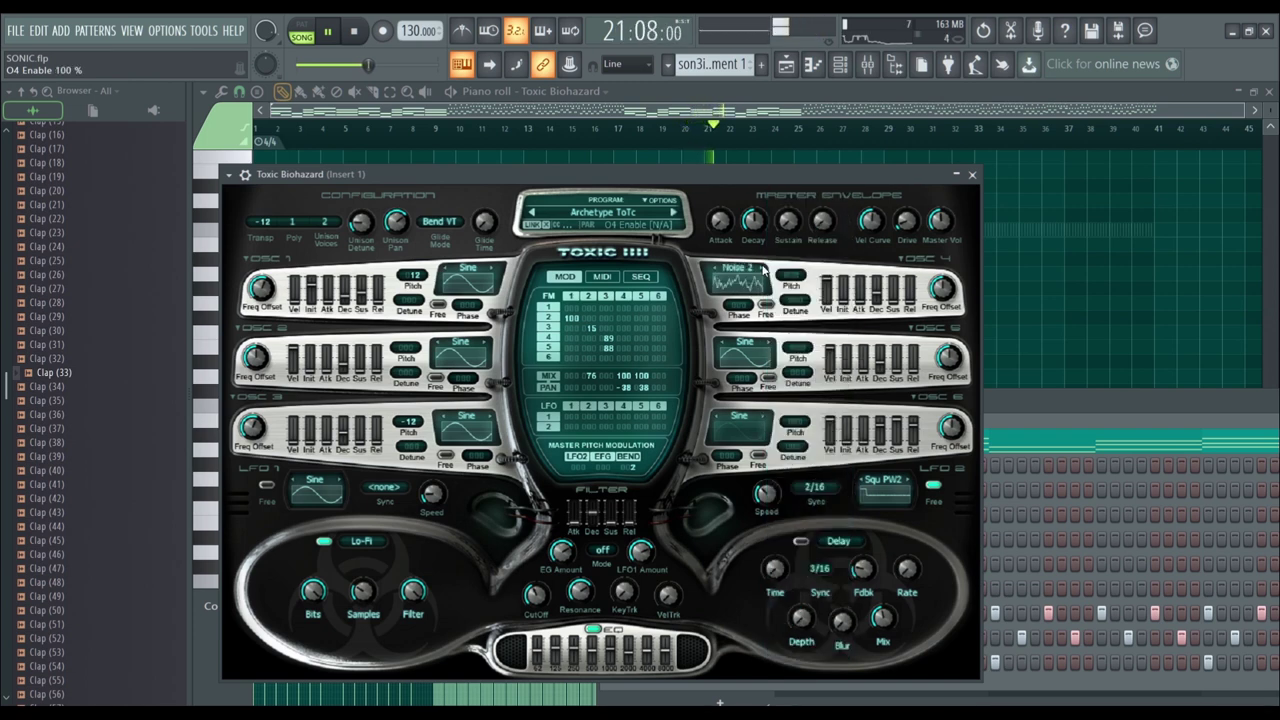
Audition Final Organ ToTc and FmPianoA in the Keyboards bank, load FmPianoB and close the presets library
click(658, 224)
click(668, 431)
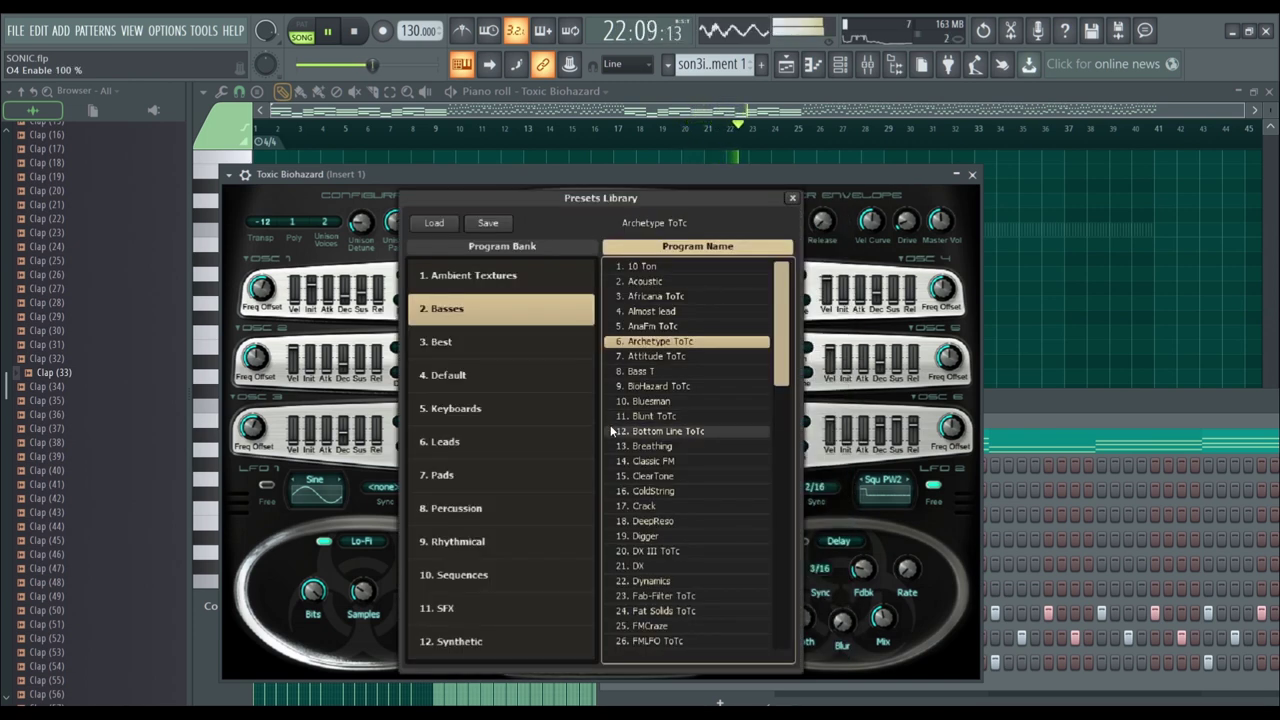
click(464, 410)
click(685, 357)
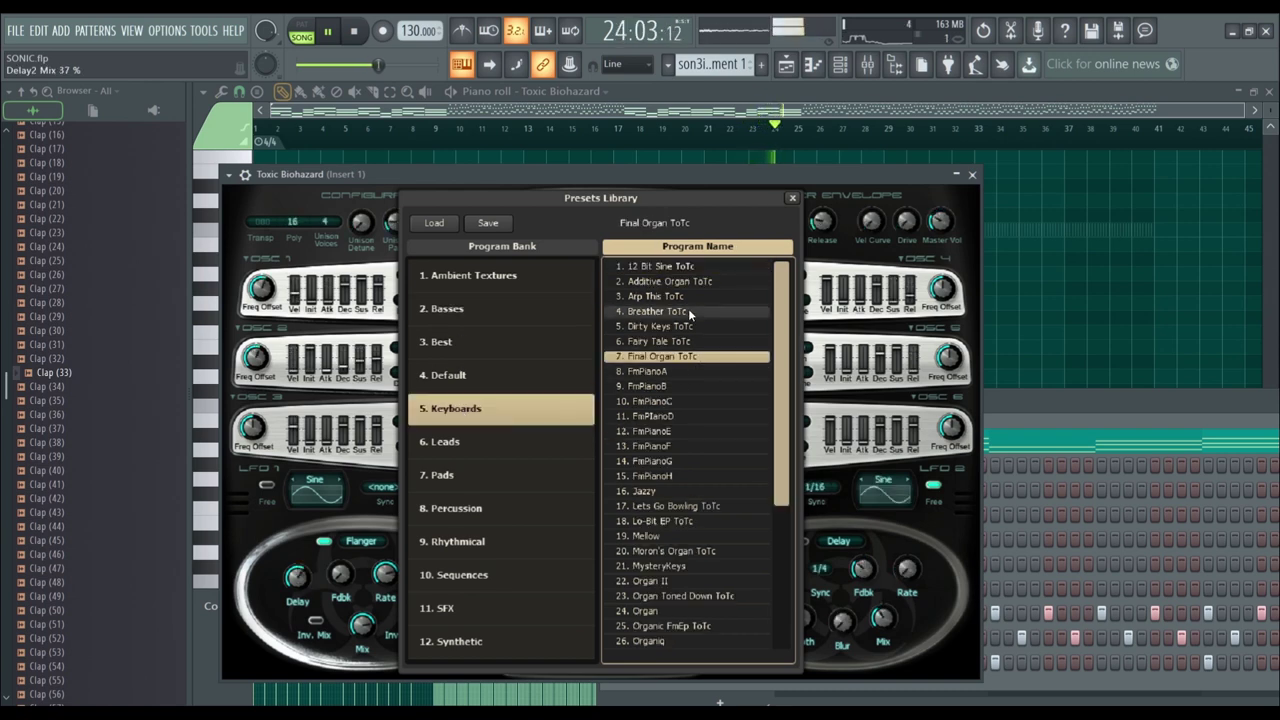
click(677, 373)
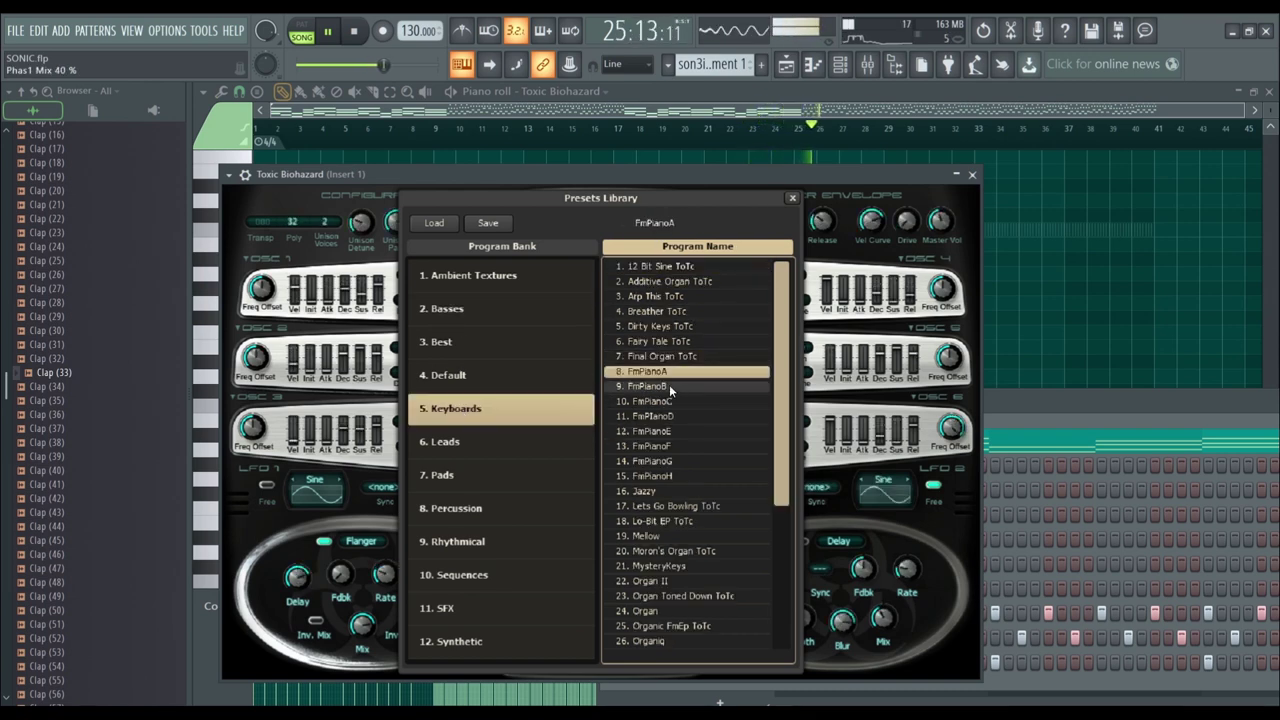
click(669, 386)
click(944, 232)
Reposition the Toxic Biohazard window over the piano roll and slightly raise the FmPianoB preset's master volume
click(956, 174)
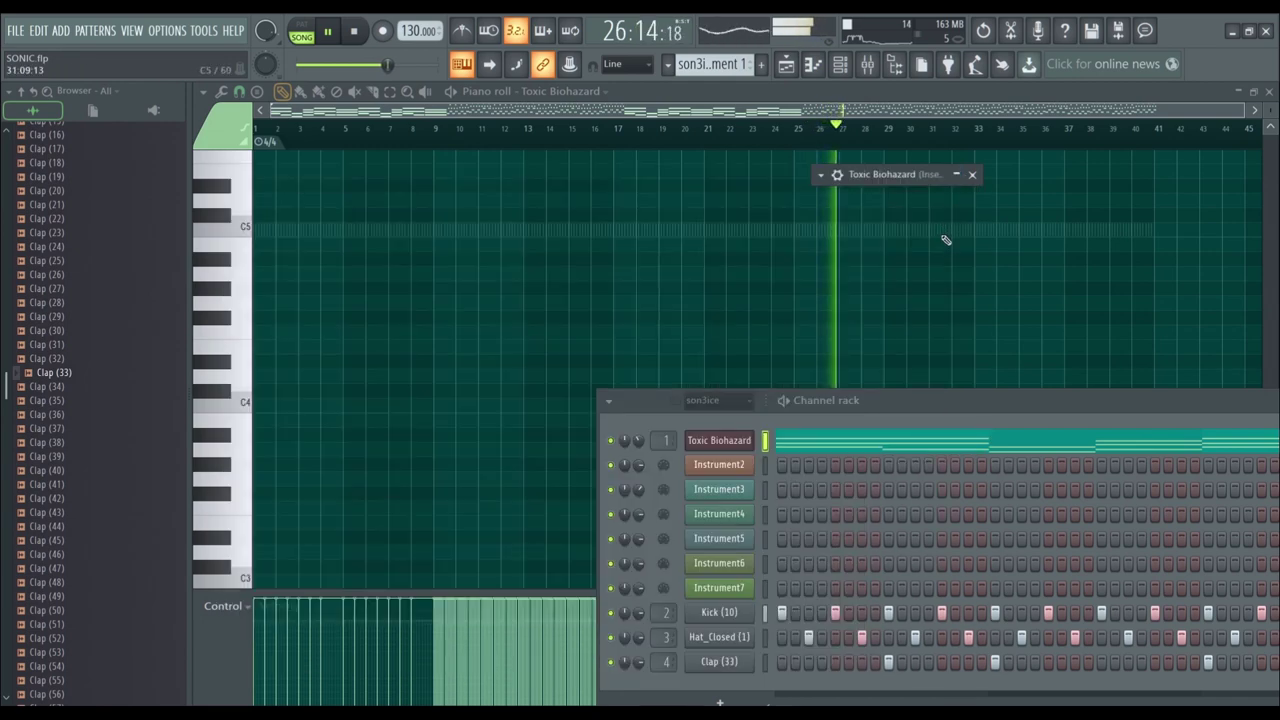
double_click(900, 180)
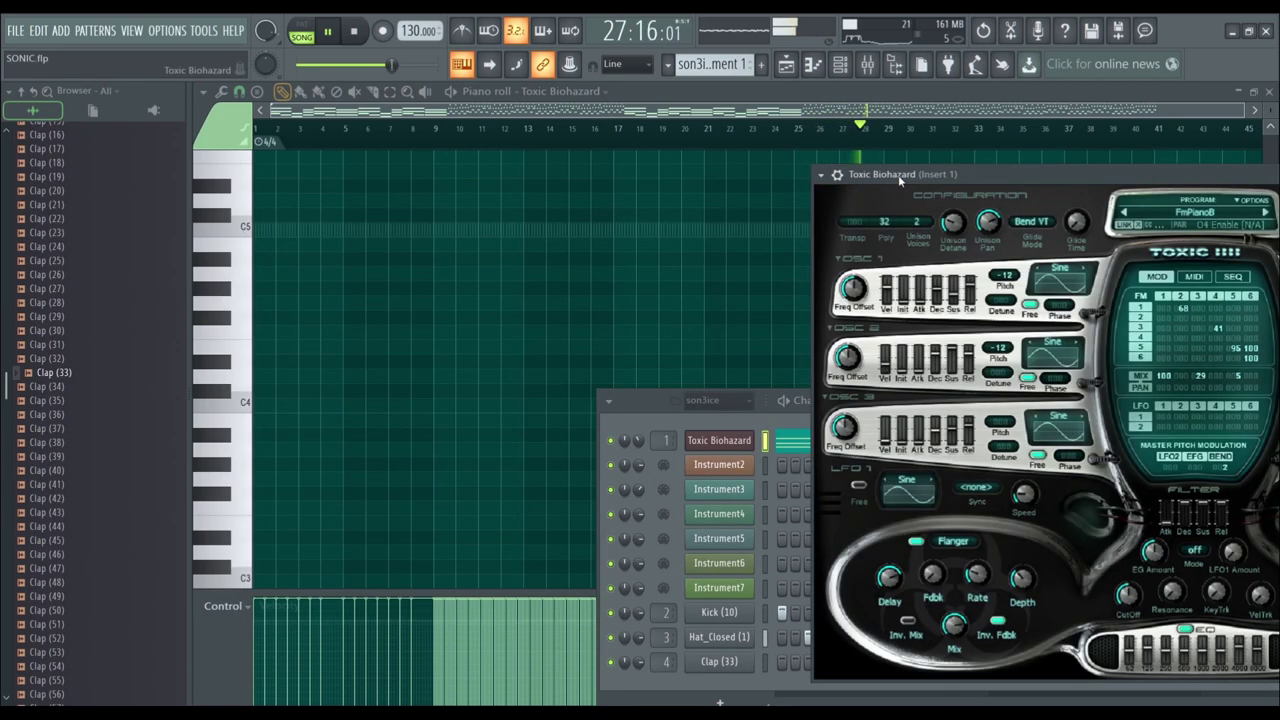
drag(958, 190, 430, 158)
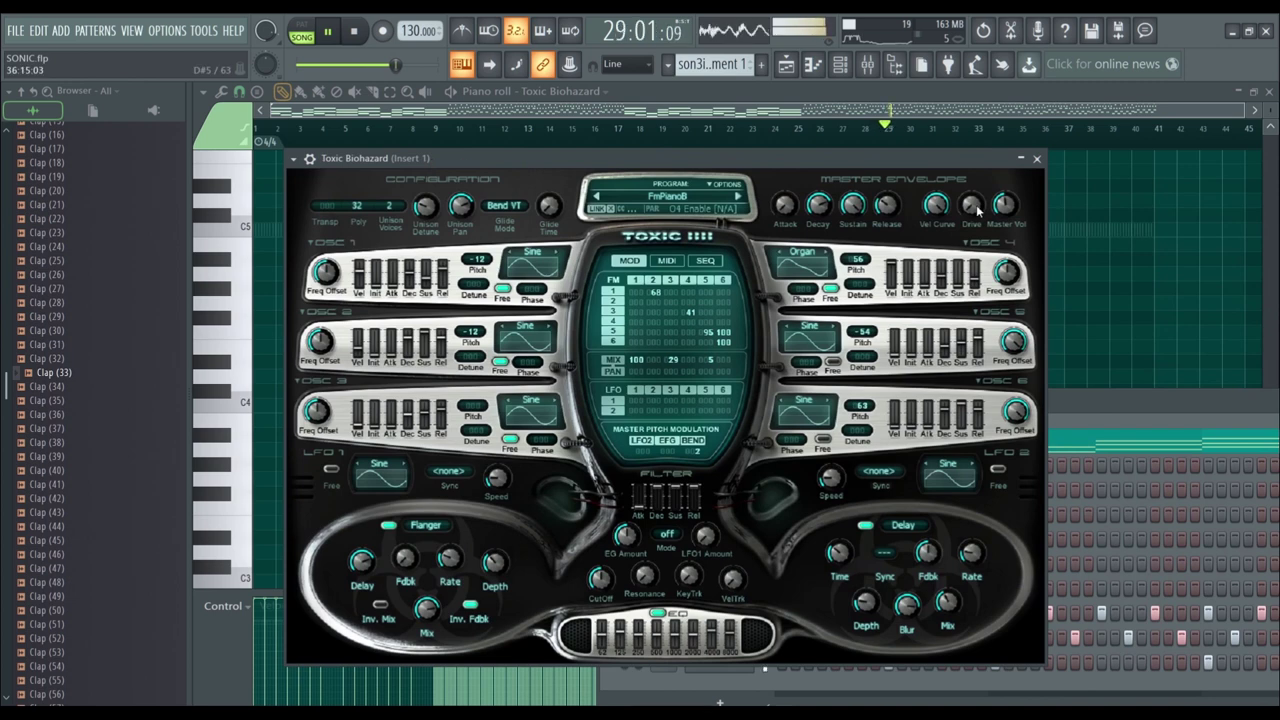
drag(1006, 206, 1006, 202)
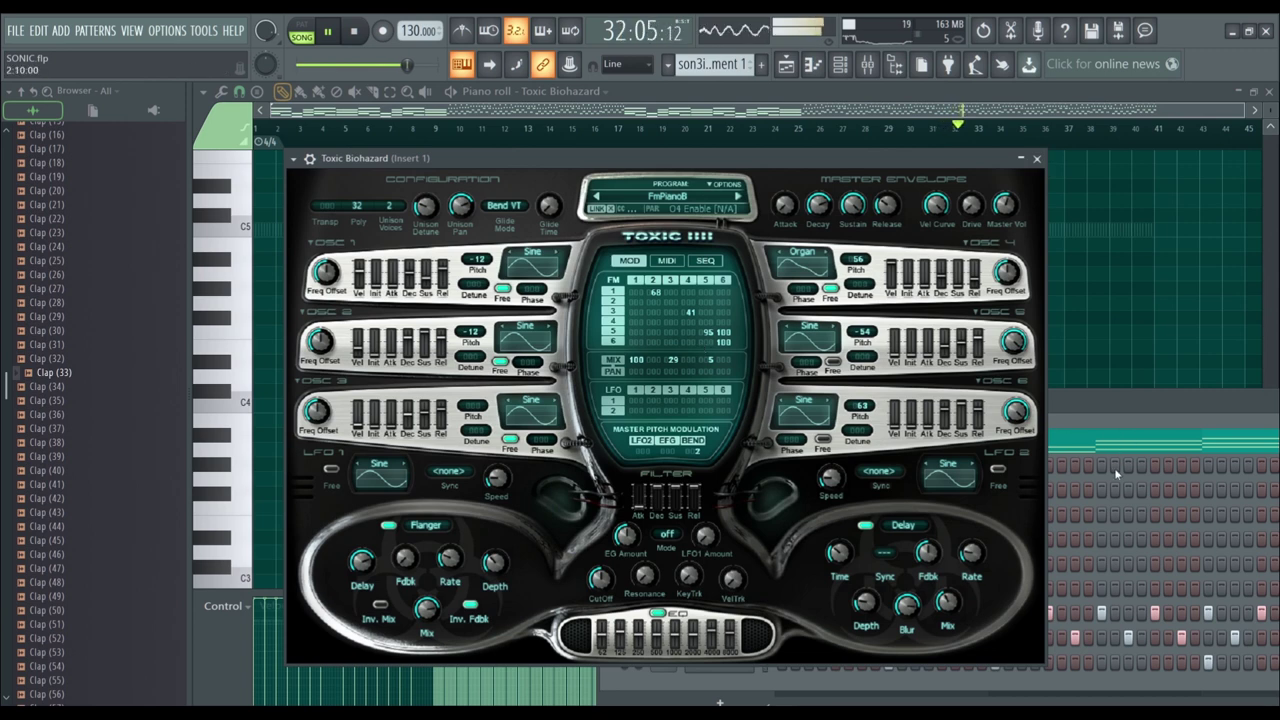
Bring the channel rack in front of the Toxic Biohazard window, fully in view, and stop playback
click(1109, 407)
drag(1109, 407, 846, 261)
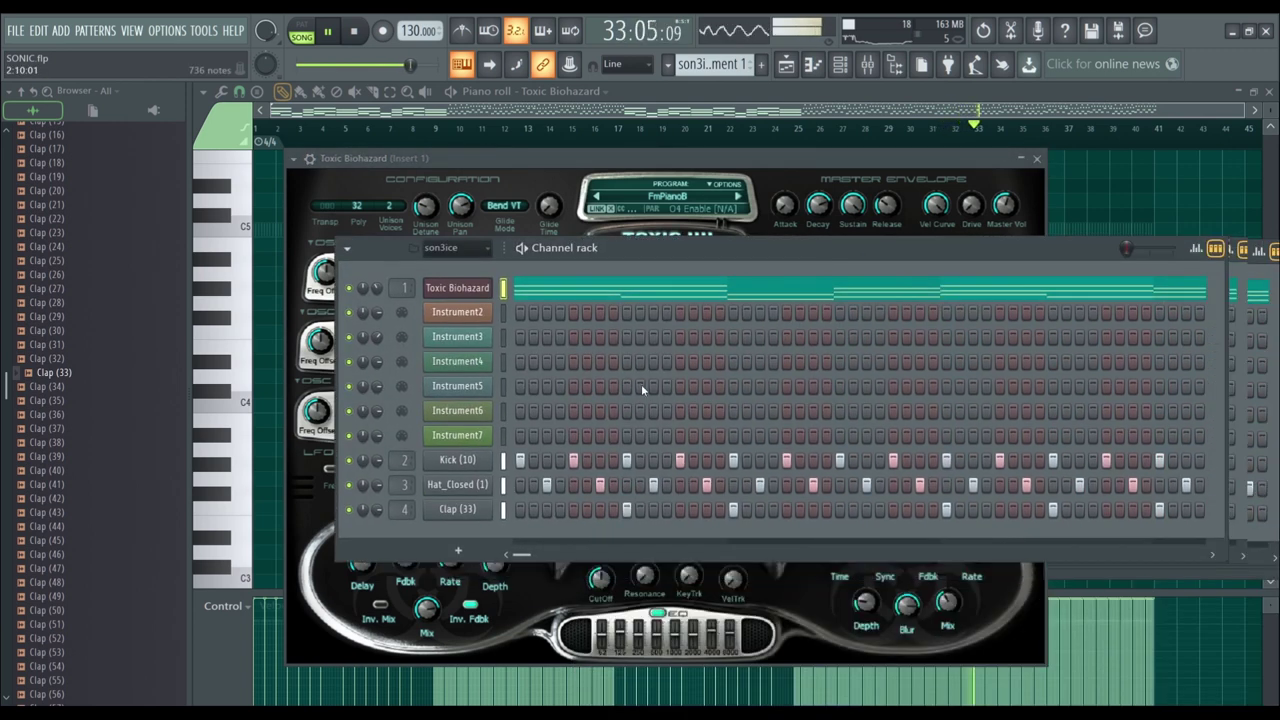
key(space)
Try Clap (33) hits on steps 5, 13, 21 and 29 and play the pattern
click(486, 501)
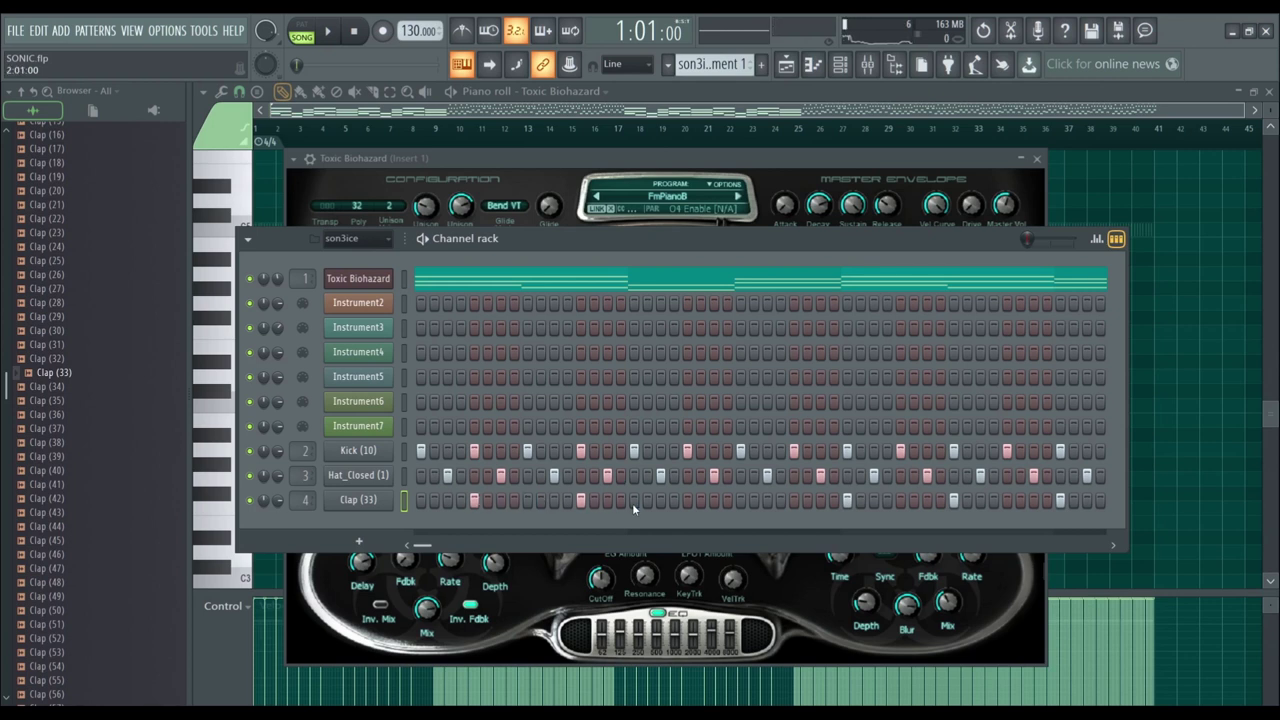
click(686, 501)
click(794, 503)
key(space)
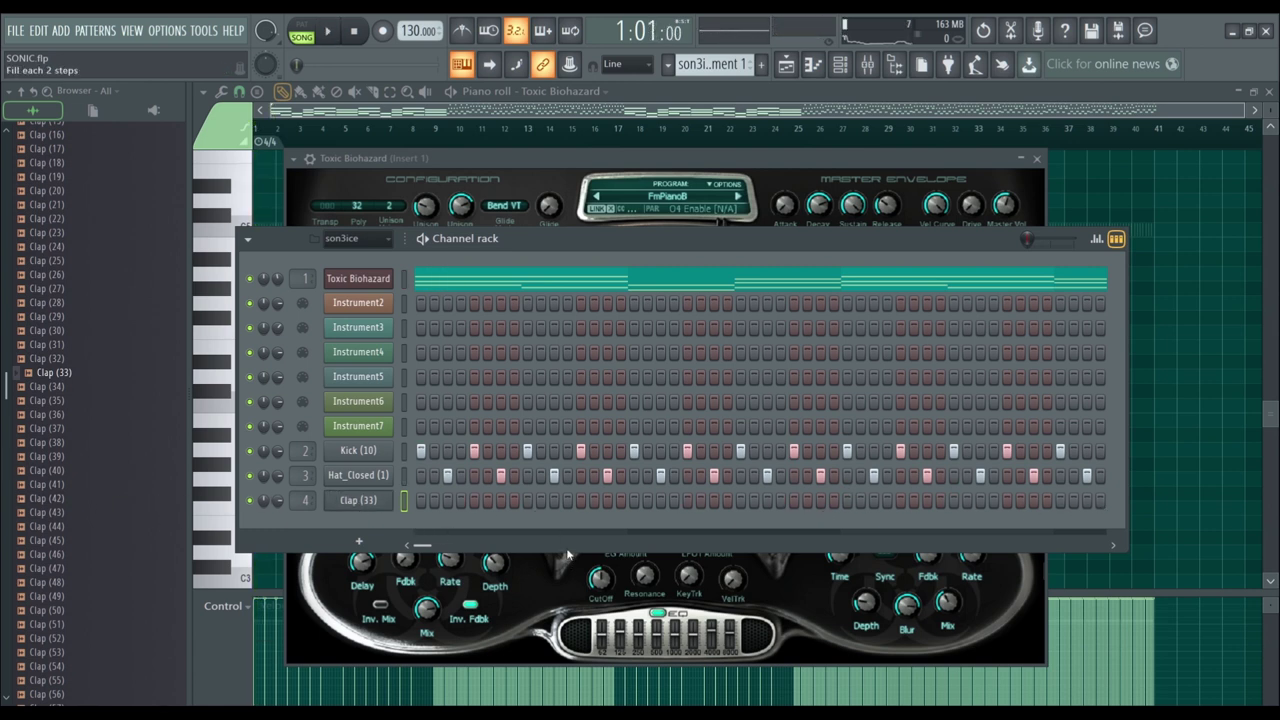
Fill each 2 steps of the cleared Clap (33) channel, restart playback and lower the channel's volume
click(404, 507)
key(space)
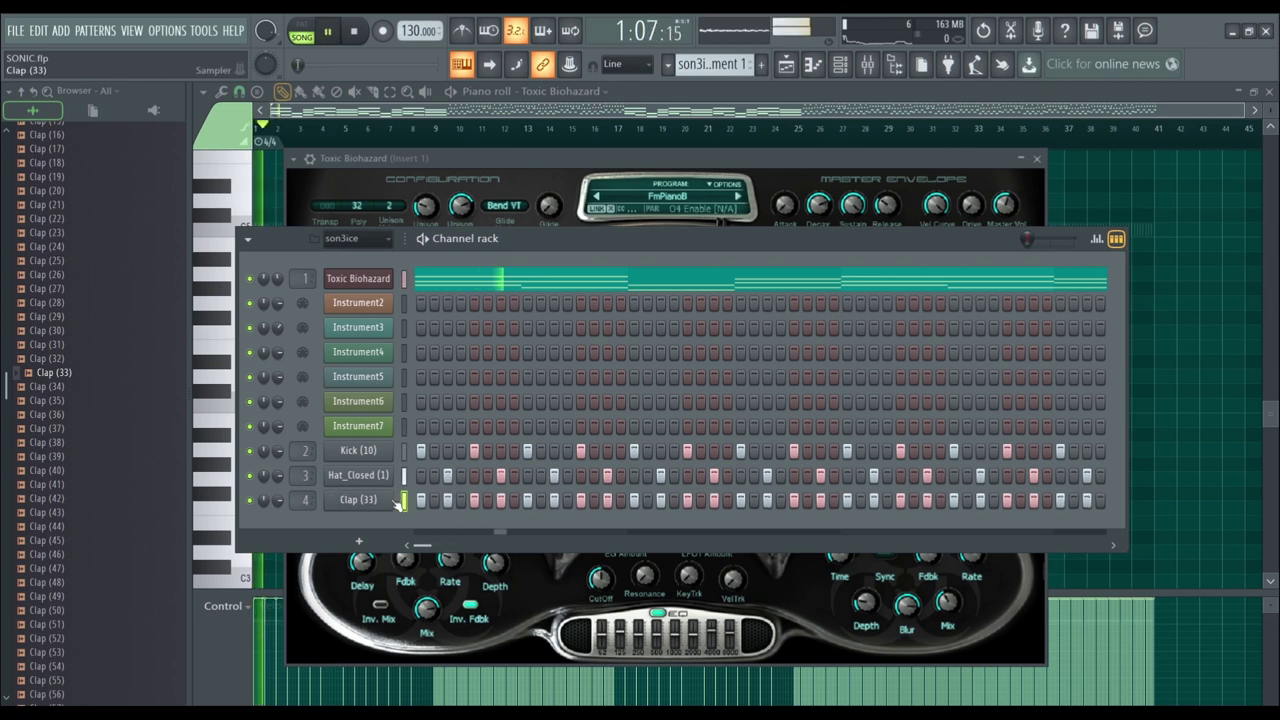
drag(279, 501, 279, 535)
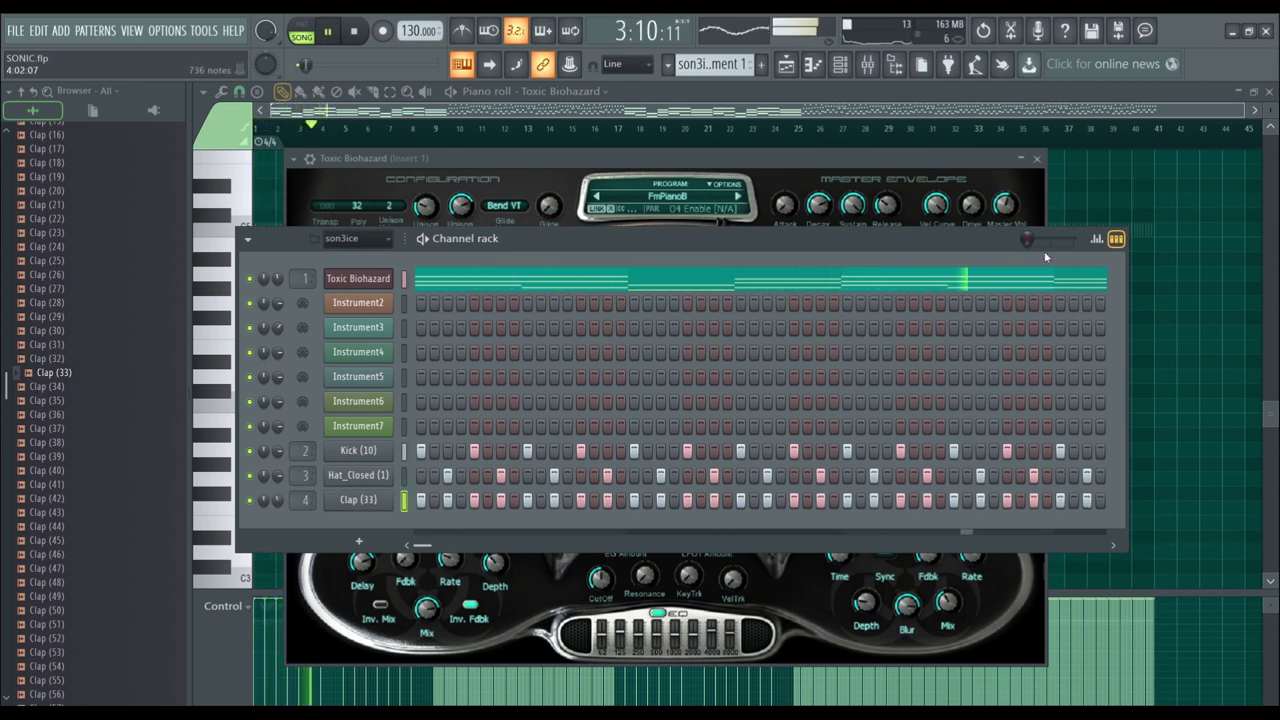
Show the step graph for Clap (33) and draw note pitches descending from B to F across steps 1 to 39
click(1097, 239)
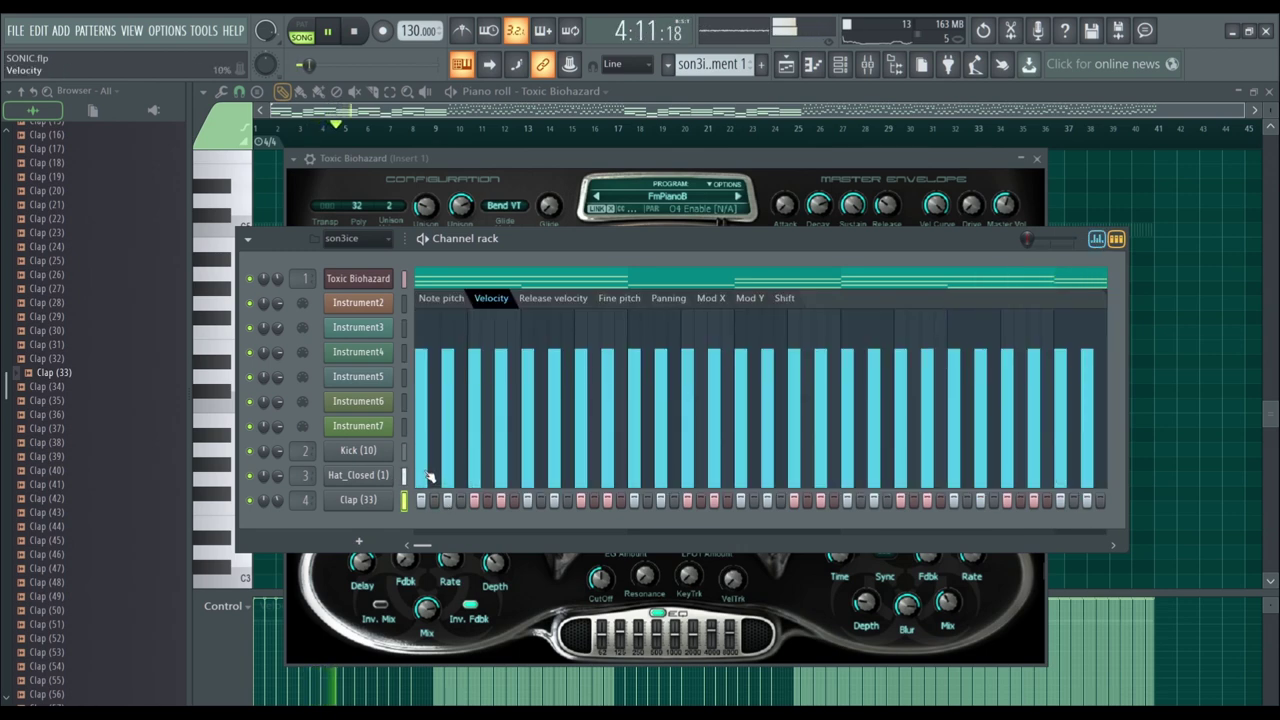
click(556, 299)
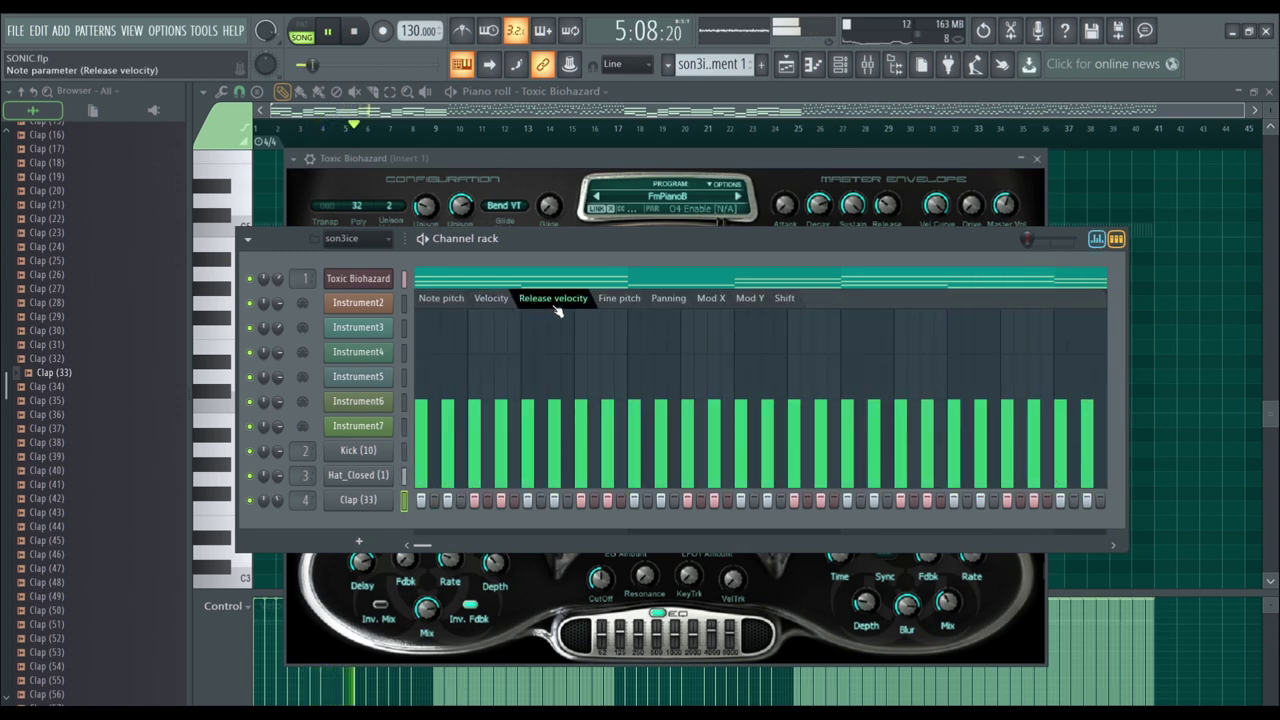
click(436, 299)
drag(427, 413, 912, 466)
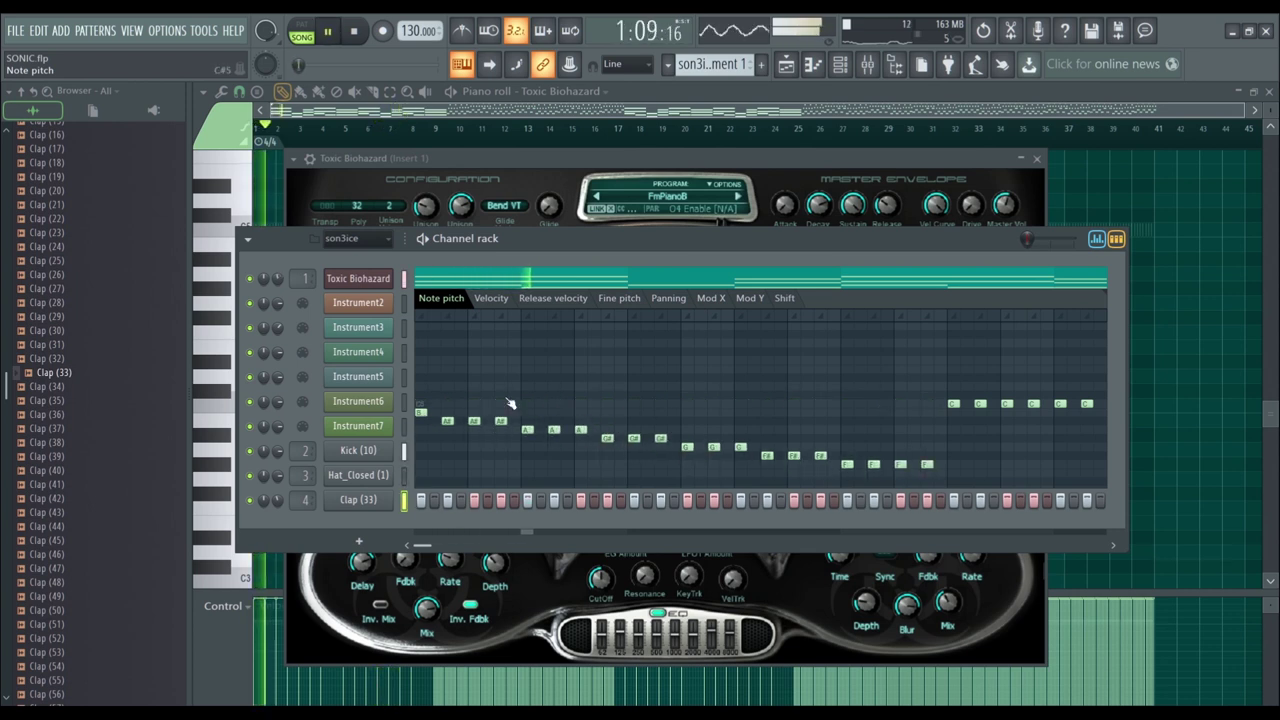
Add Clap (33) notes A# on step 14, F# on step 22, G on step 30, C# on step 42 and F# on step 50
click(595, 424)
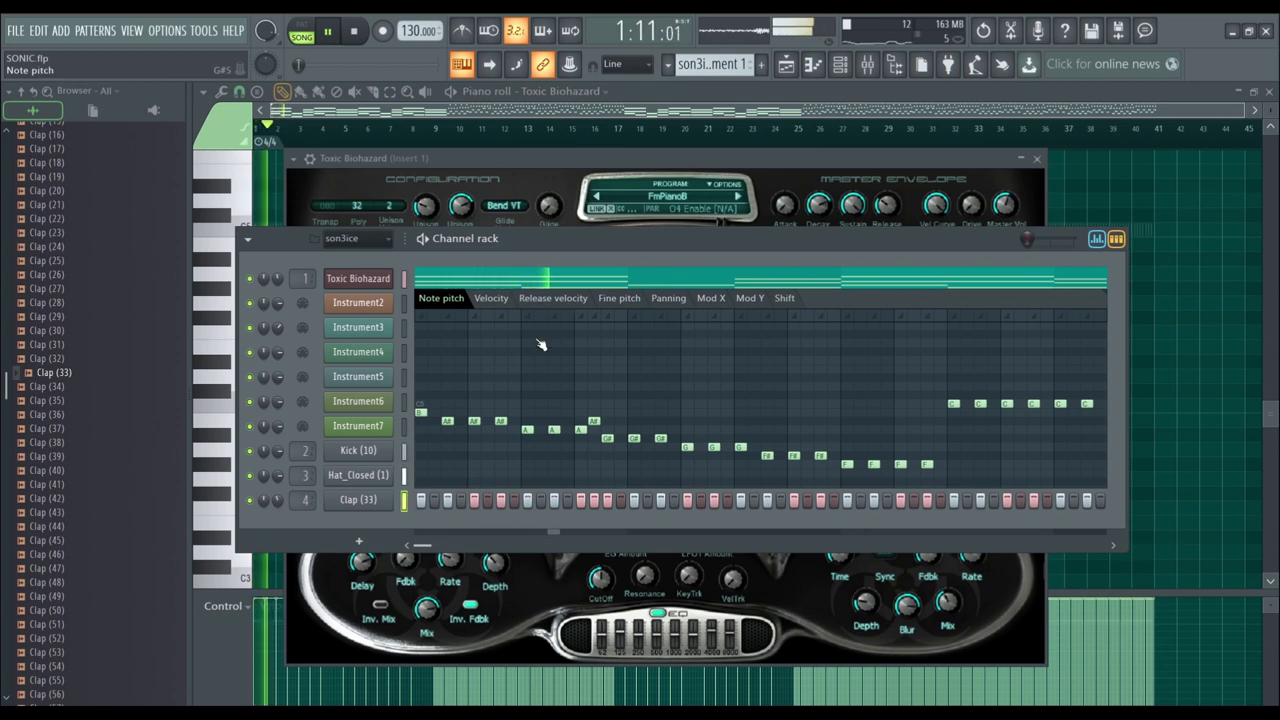
click(700, 456)
click(807, 449)
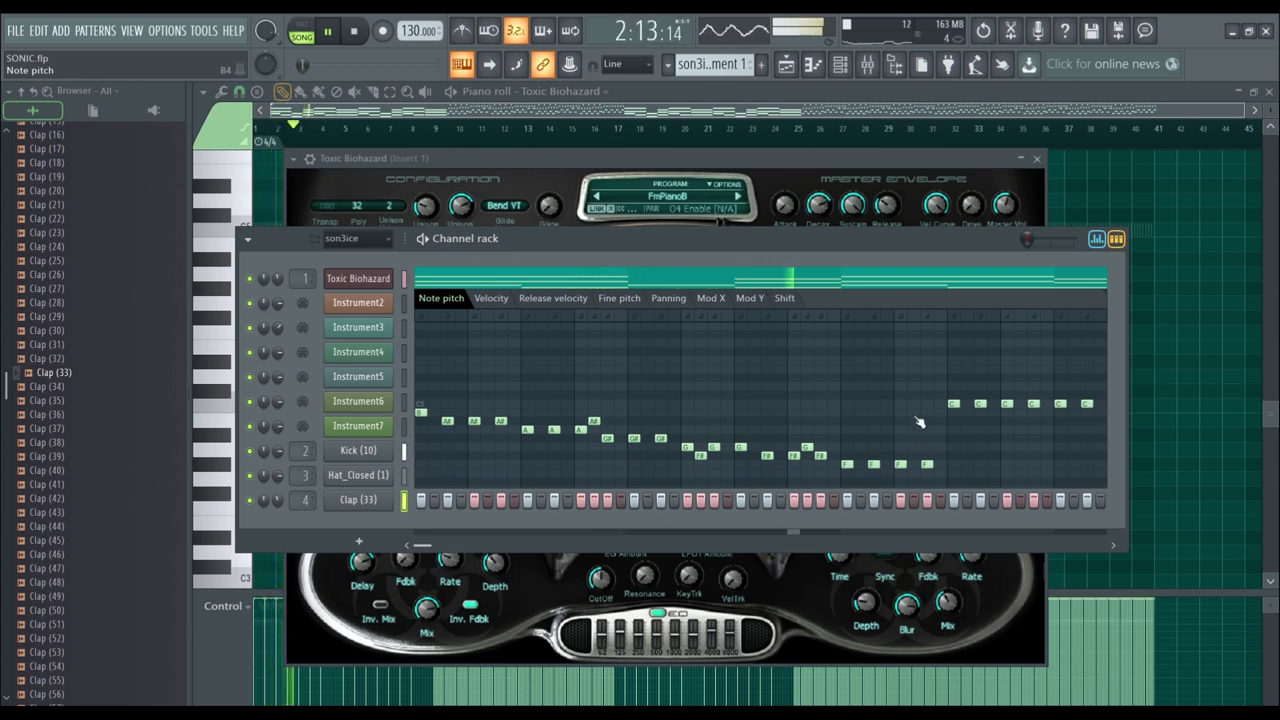
click(966, 397)
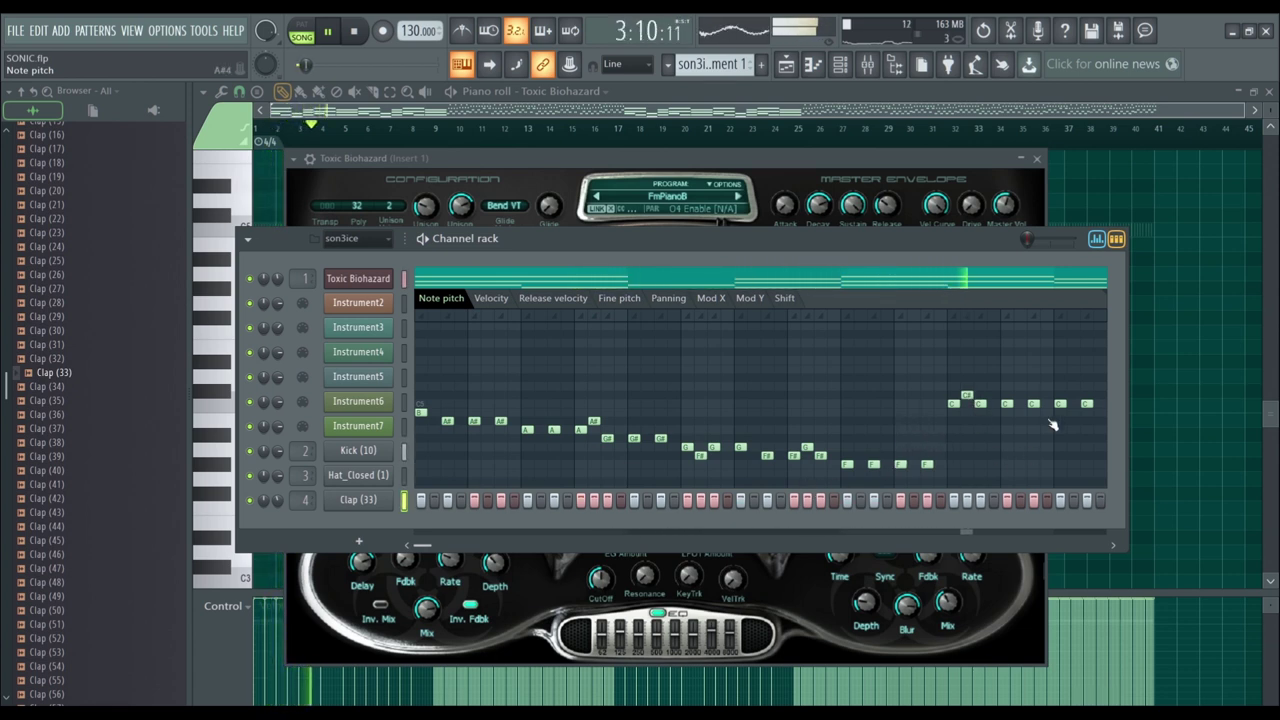
click(1073, 352)
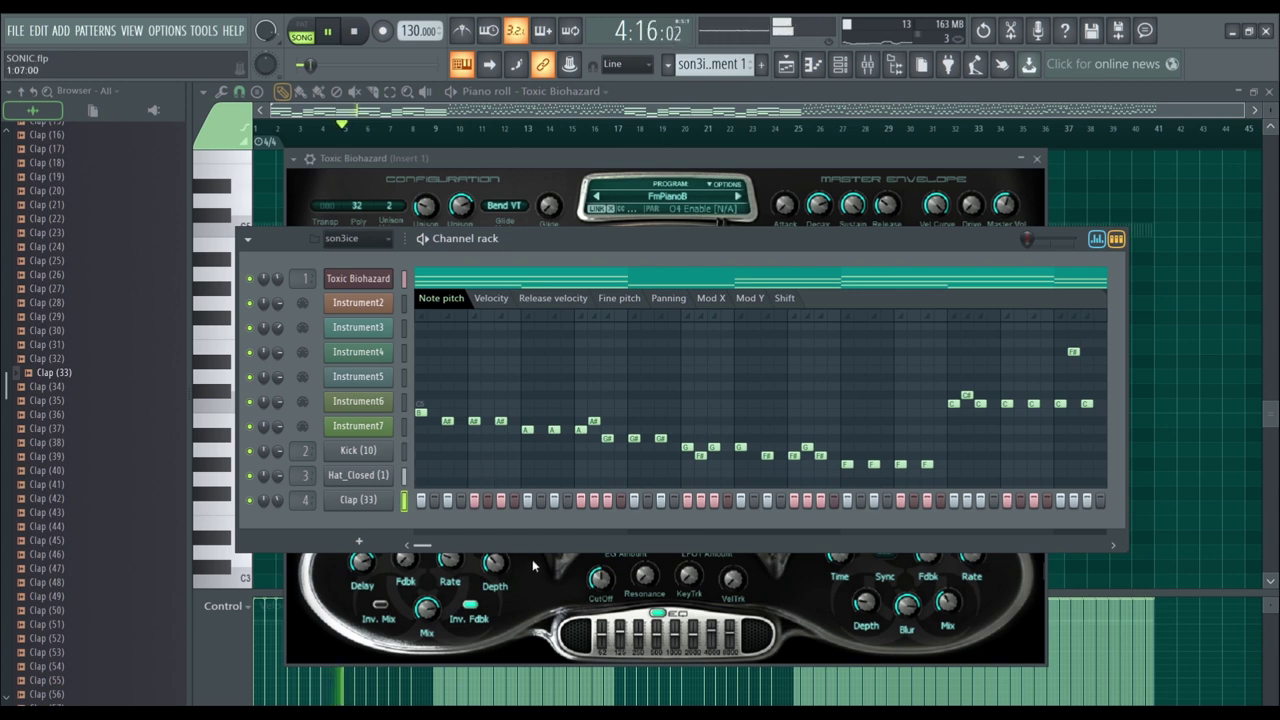
Stop playback and bring the Toxic Biohazard piano roll to the front, clear of the channel rack and synth window
drag(420, 546, 276, 541)
key(space)
key(F6)
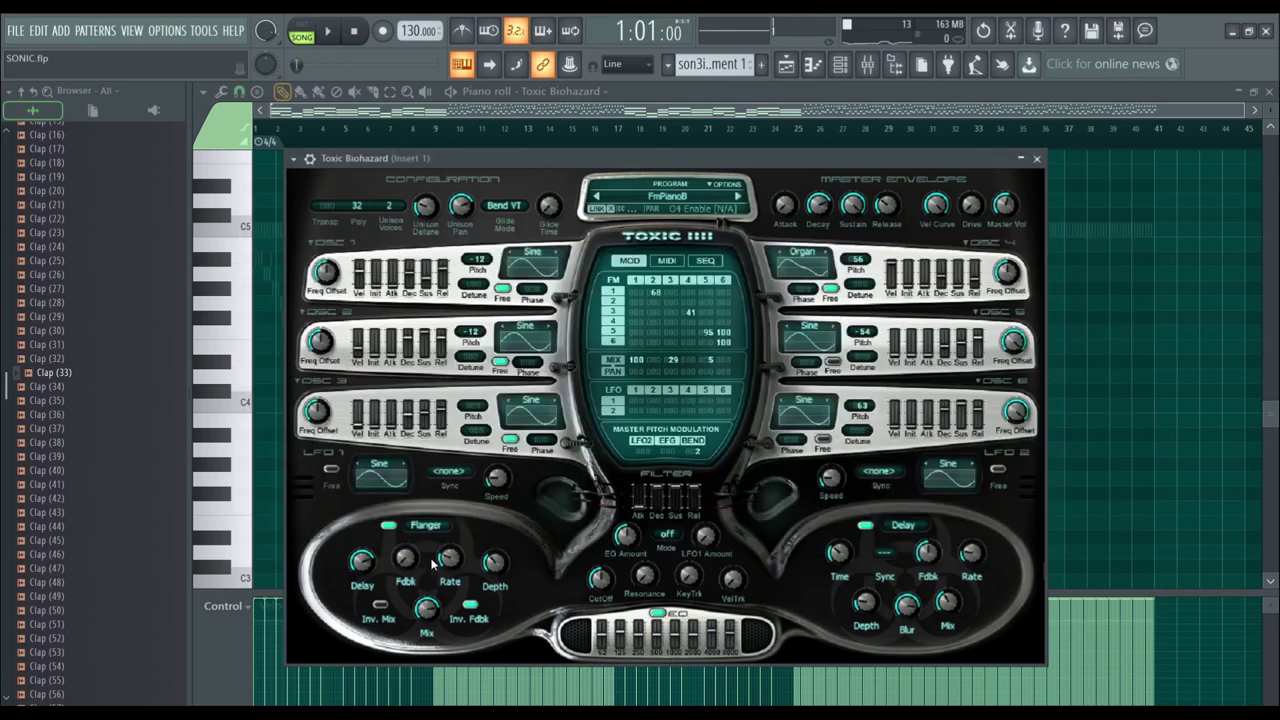
key(F6)
key(F7)
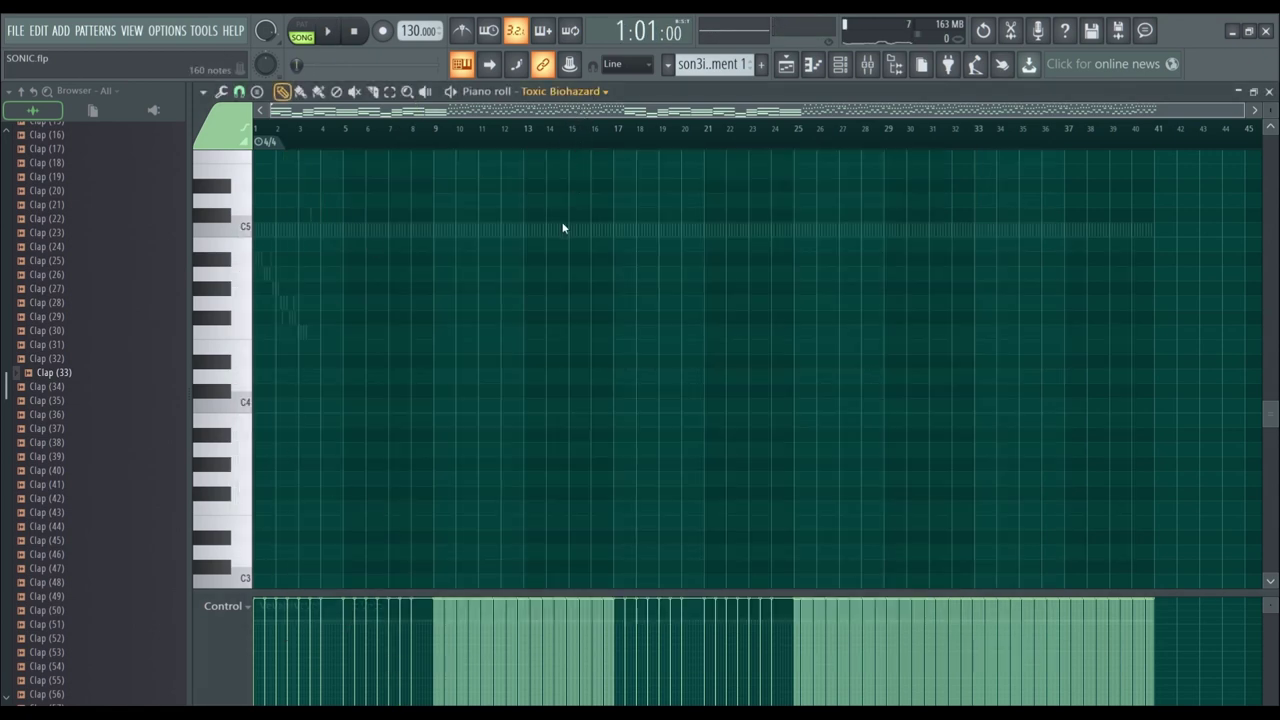
Examine the Clap (33) notes in the piano roll and close the piano roll
key(Down)
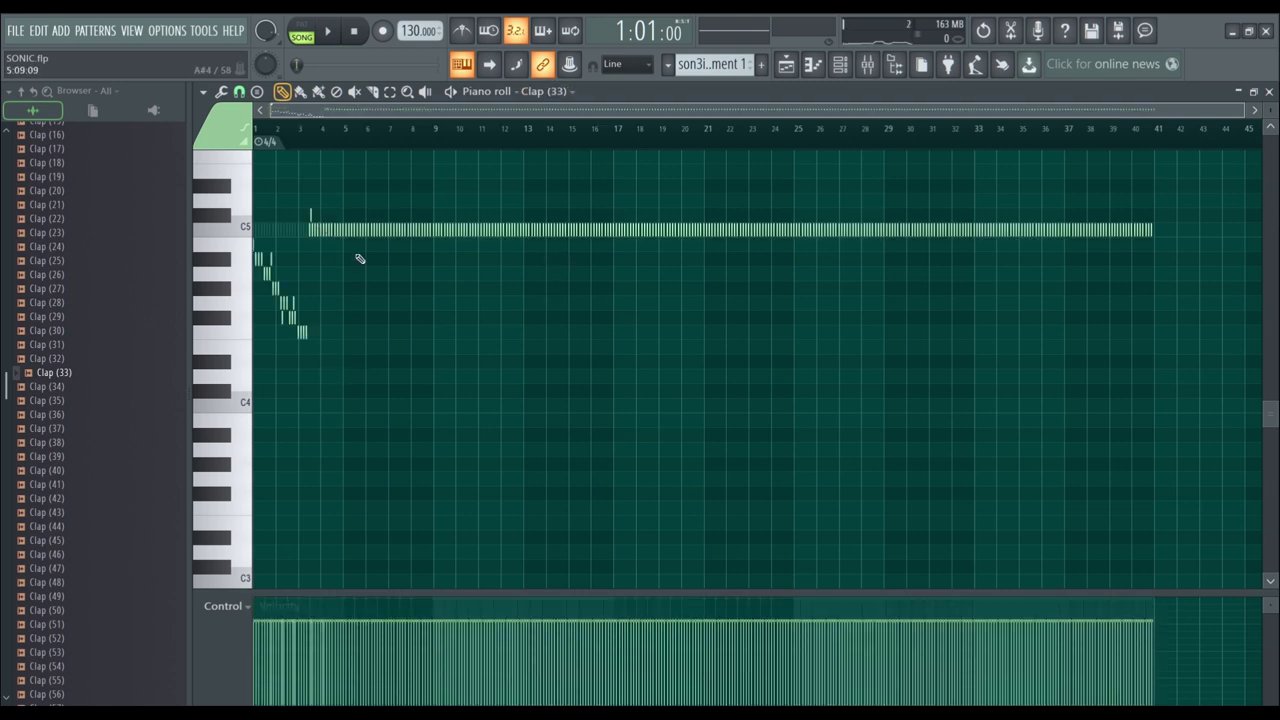
drag(309, 205, 1166, 260)
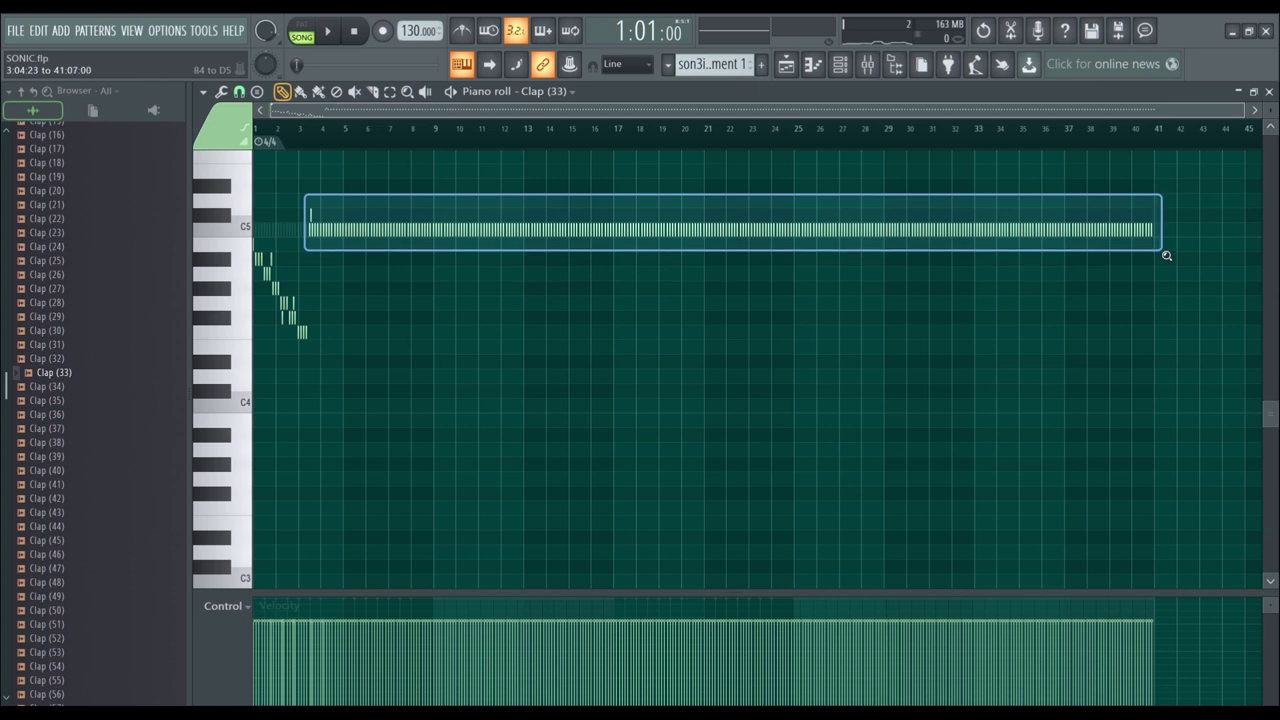
ctrl+right_click(548, 388)
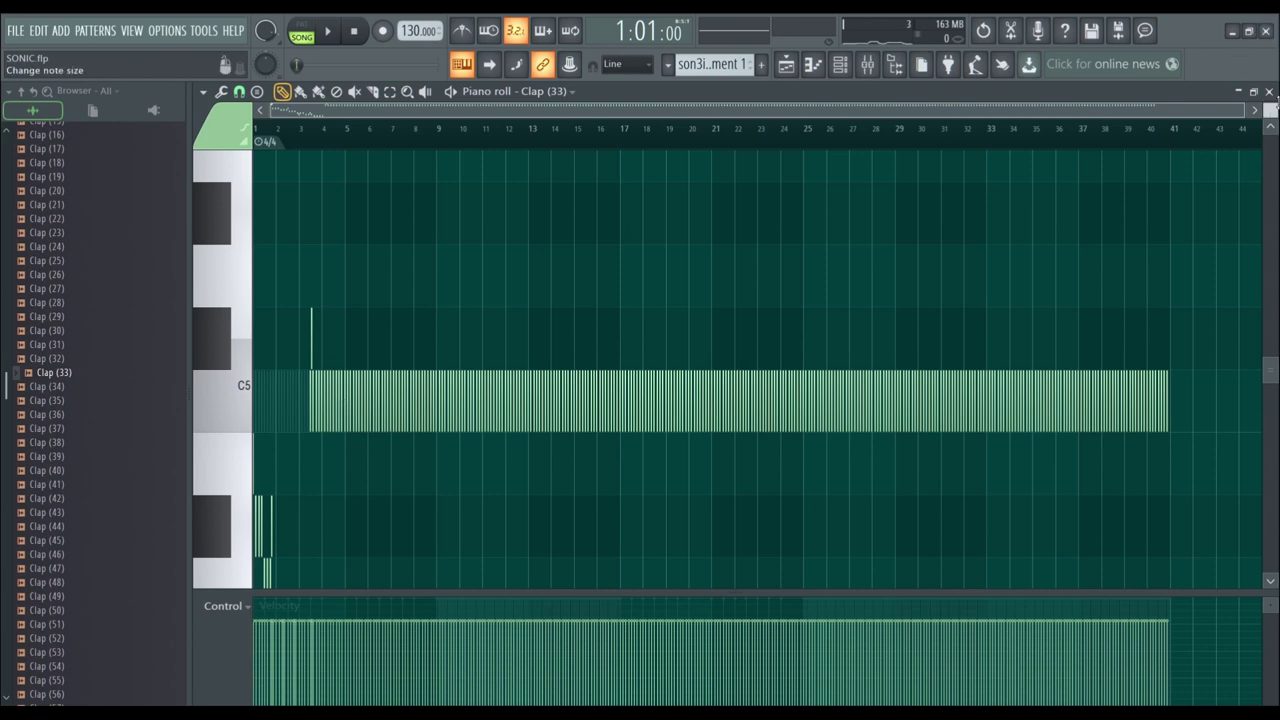
click(1269, 91)
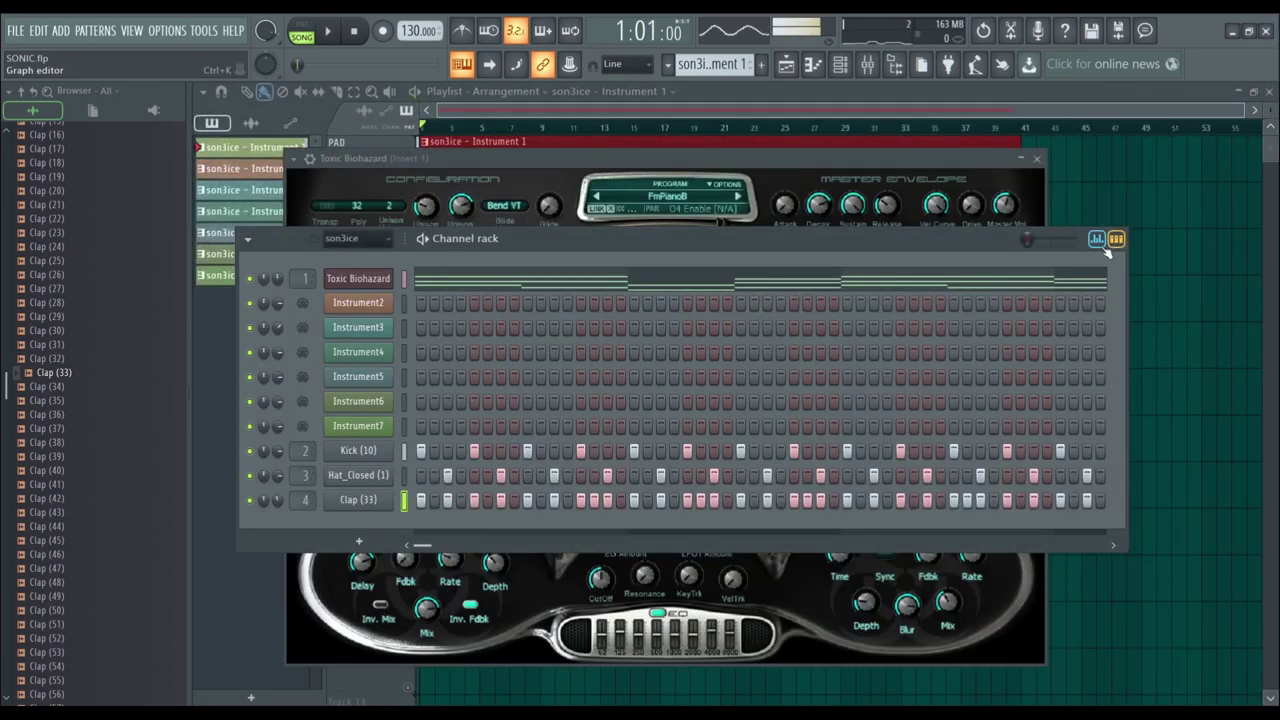
Move the channel rack lower, bring the Toxic Biohazard window to the front and open its presets library
drag(795, 243, 757, 348)
click(669, 196)
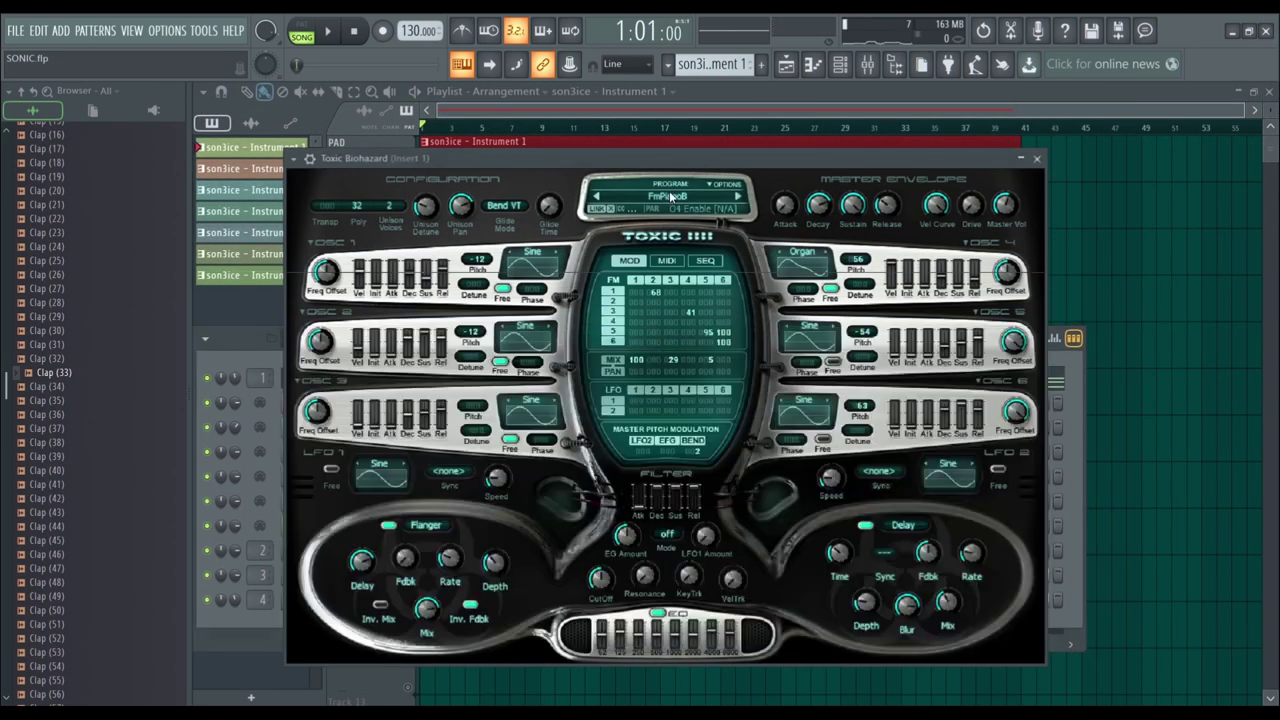
click(669, 199)
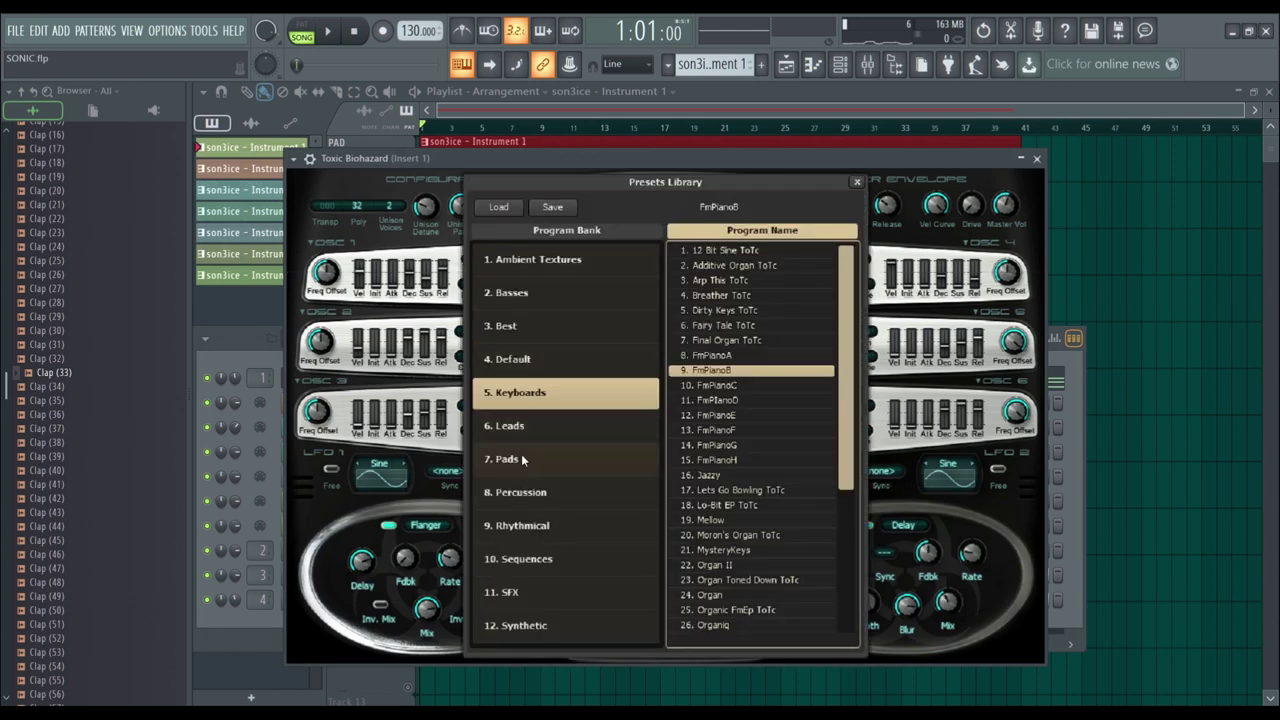
Start playback and audition the Amber and Attack presets from Toxic Biohazard's Leads bank
double_click(518, 425)
click(667, 197)
key(space)
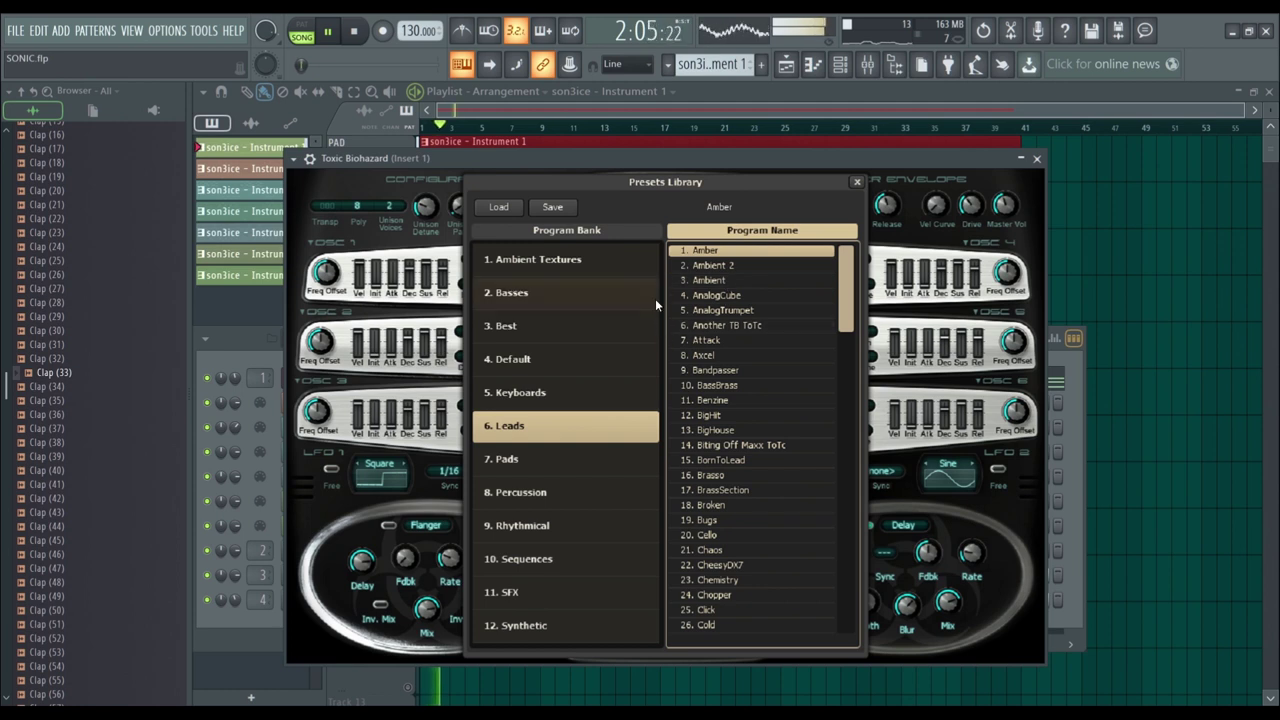
click(783, 340)
Audition the Pads presets Blade and Beauty ToTc and load Chorus
click(518, 460)
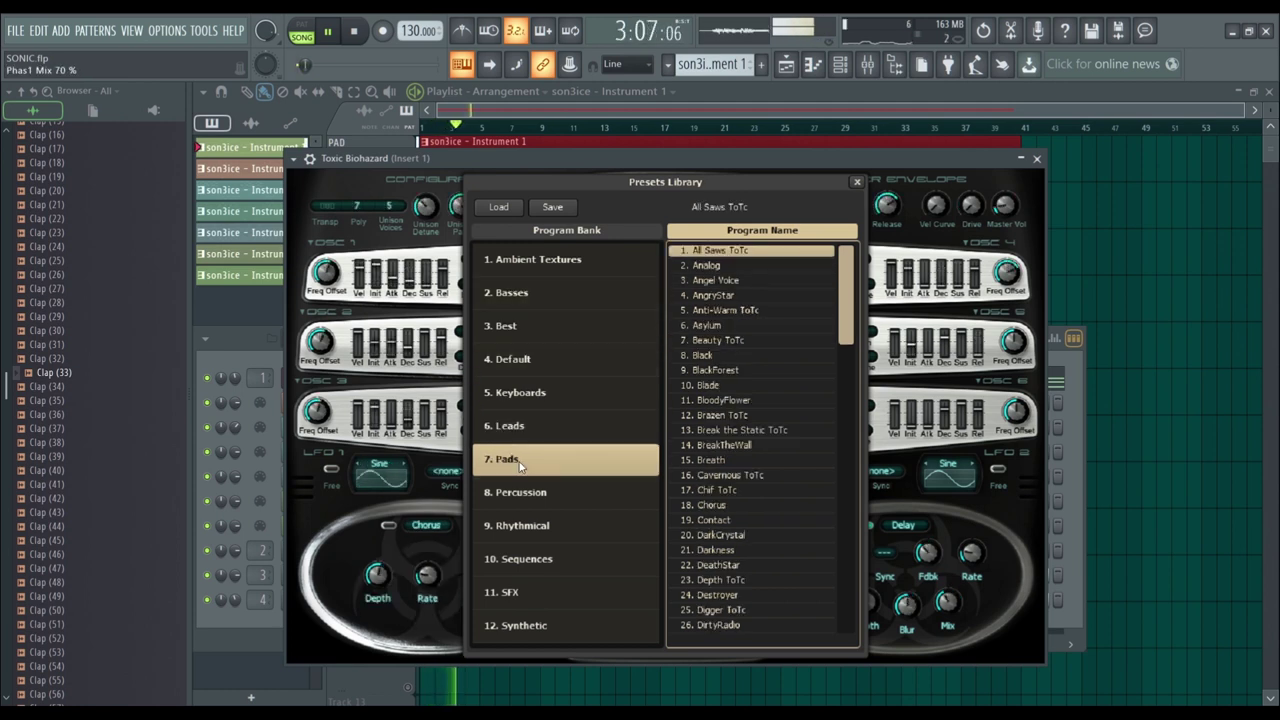
click(741, 386)
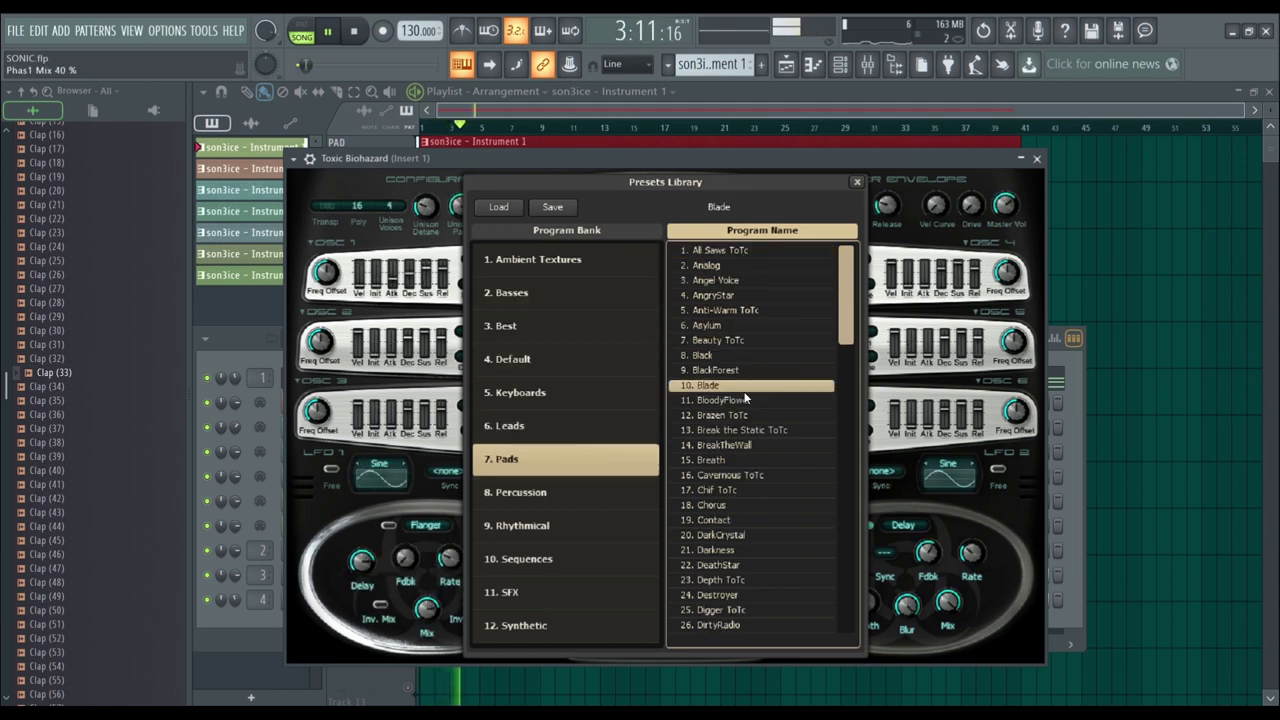
click(731, 342)
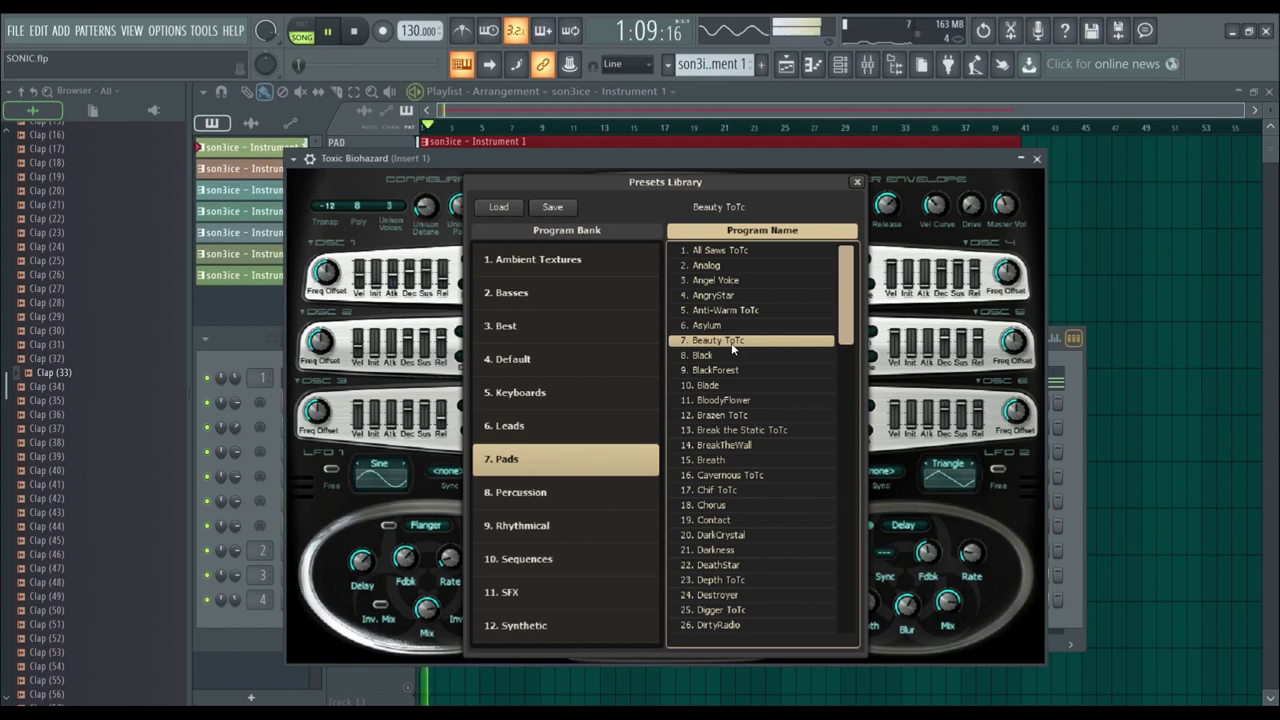
click(729, 504)
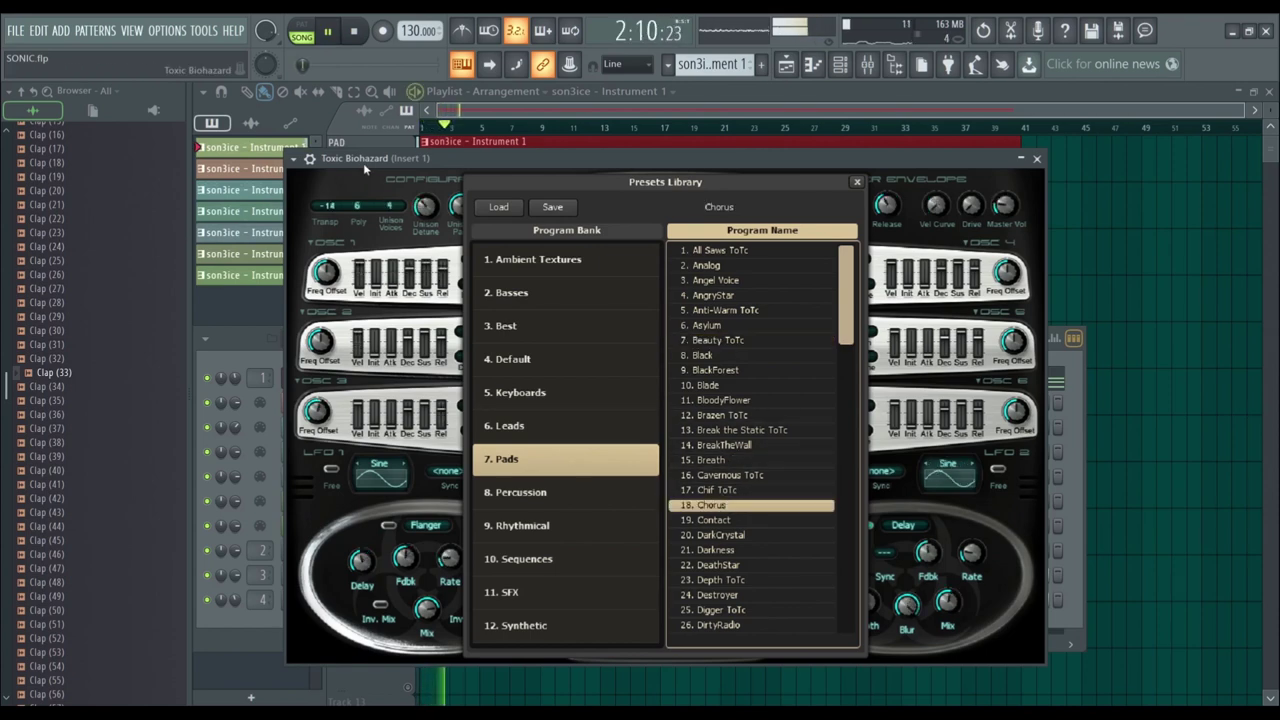
Reposition the Toxic Biohazard window so its controls are reachable and adjust the Chorus preset's master volume
drag(459, 160, 613, 263)
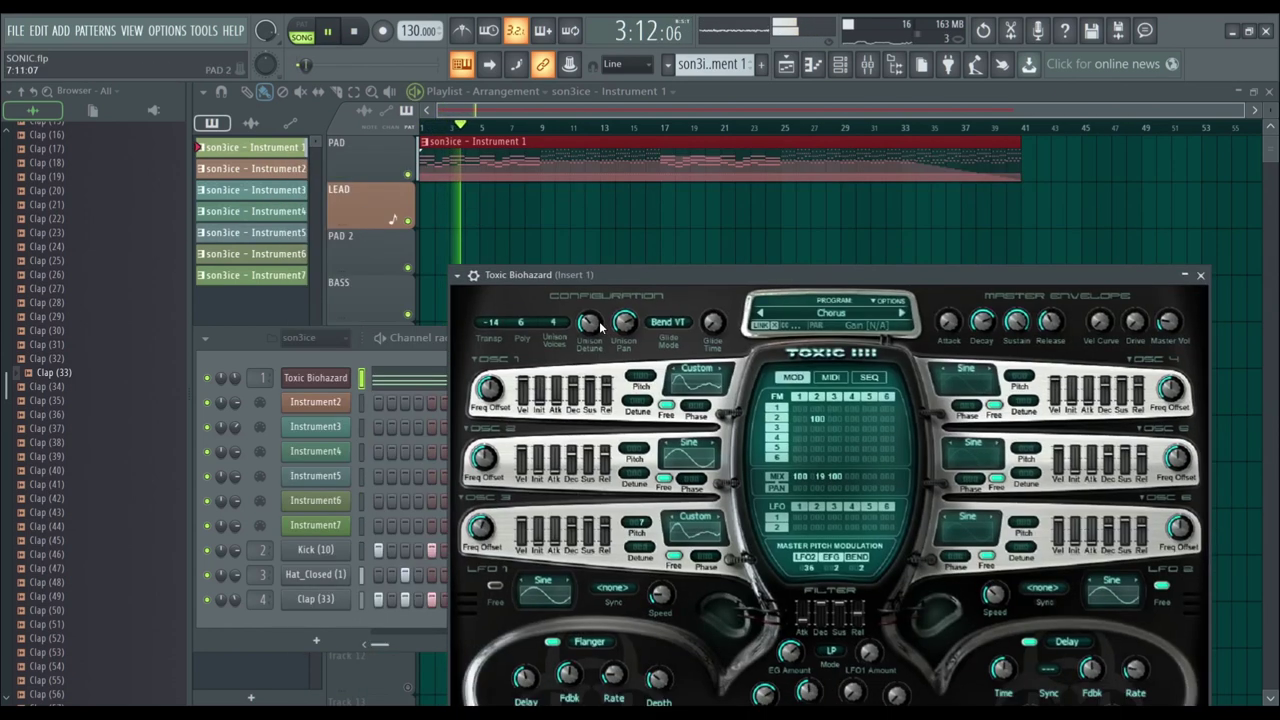
drag(814, 290, 482, 231)
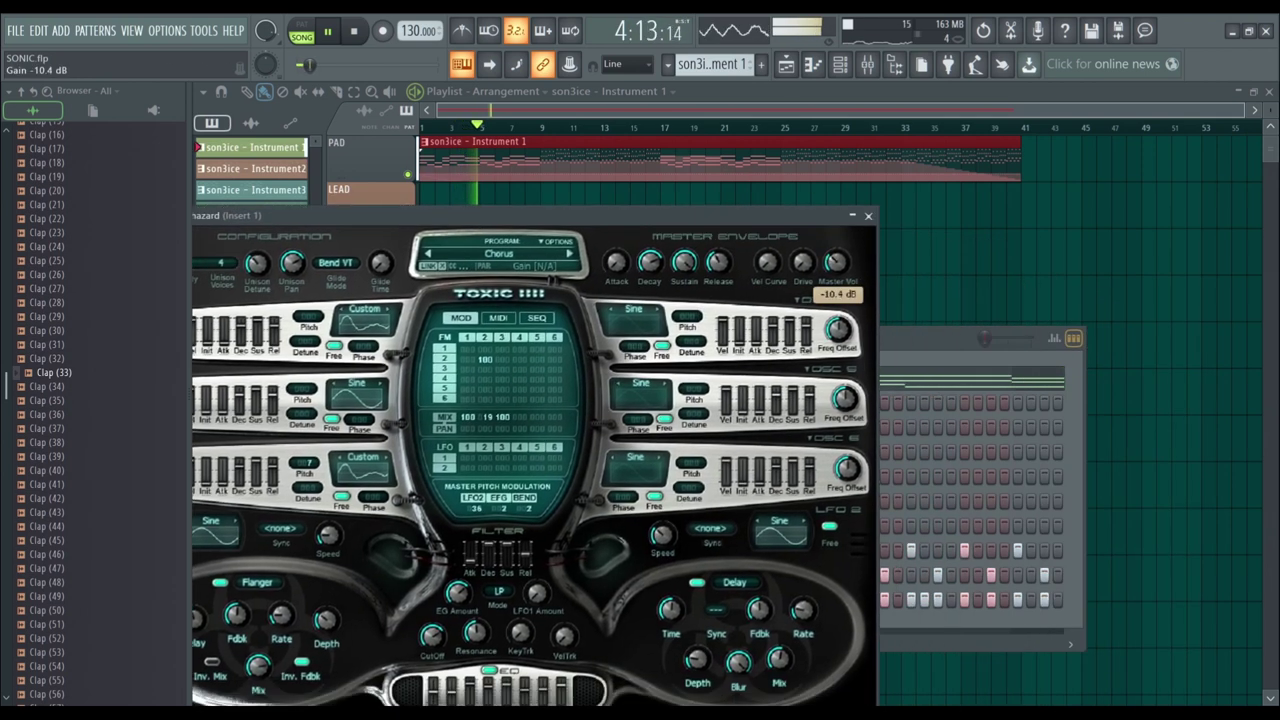
drag(822, 256, 822, 272)
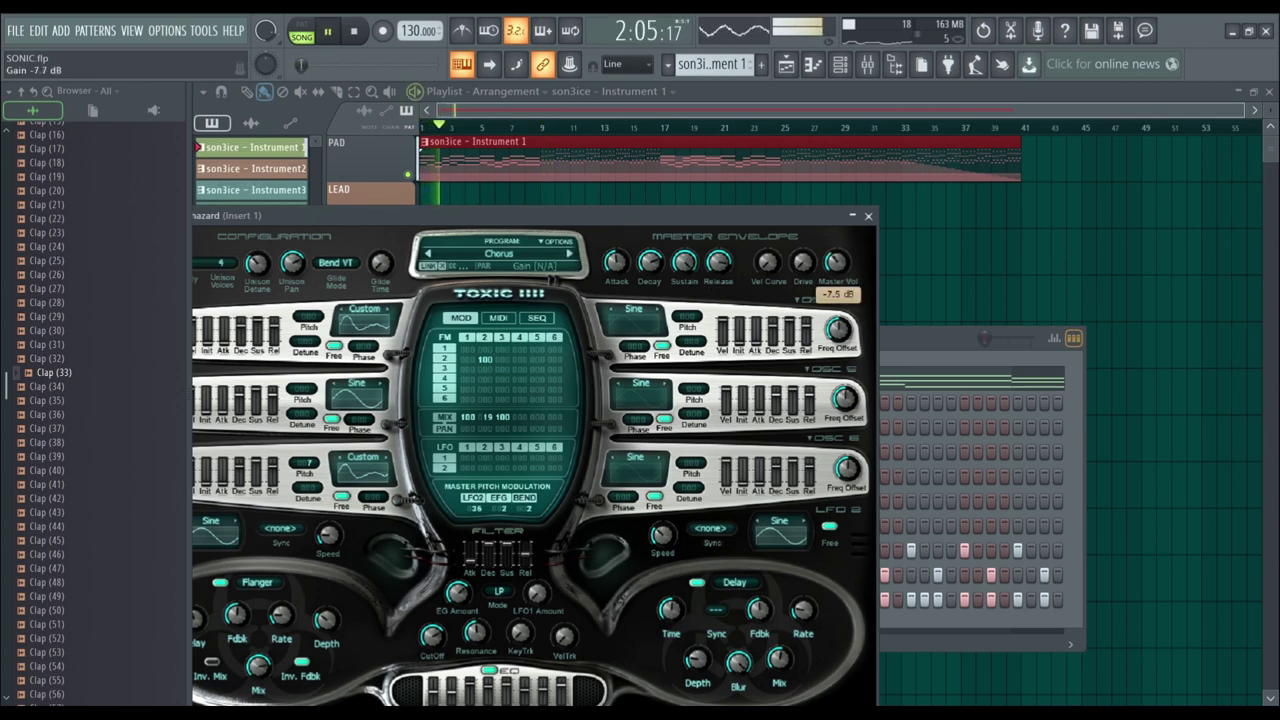
drag(845, 267, 845, 258)
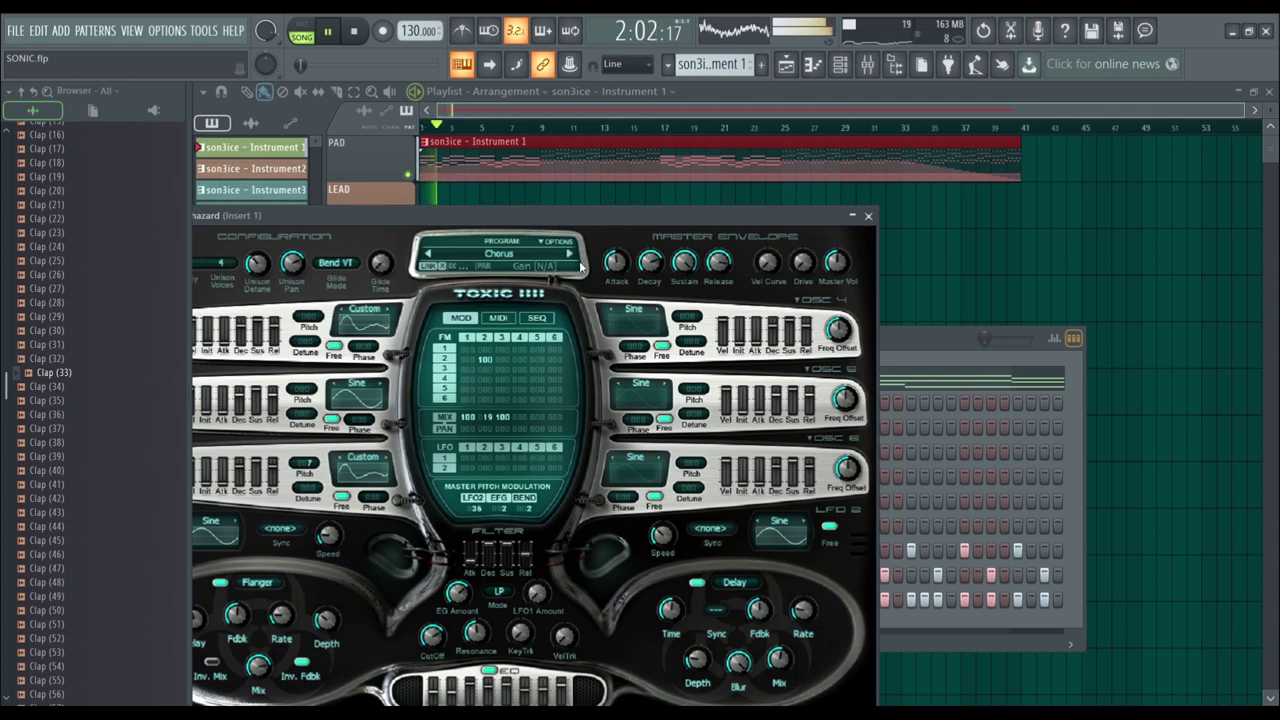
Set the Chorus preset's glide mode to Held VT and bring the whole synth window into view
click(322, 264)
click(394, 256)
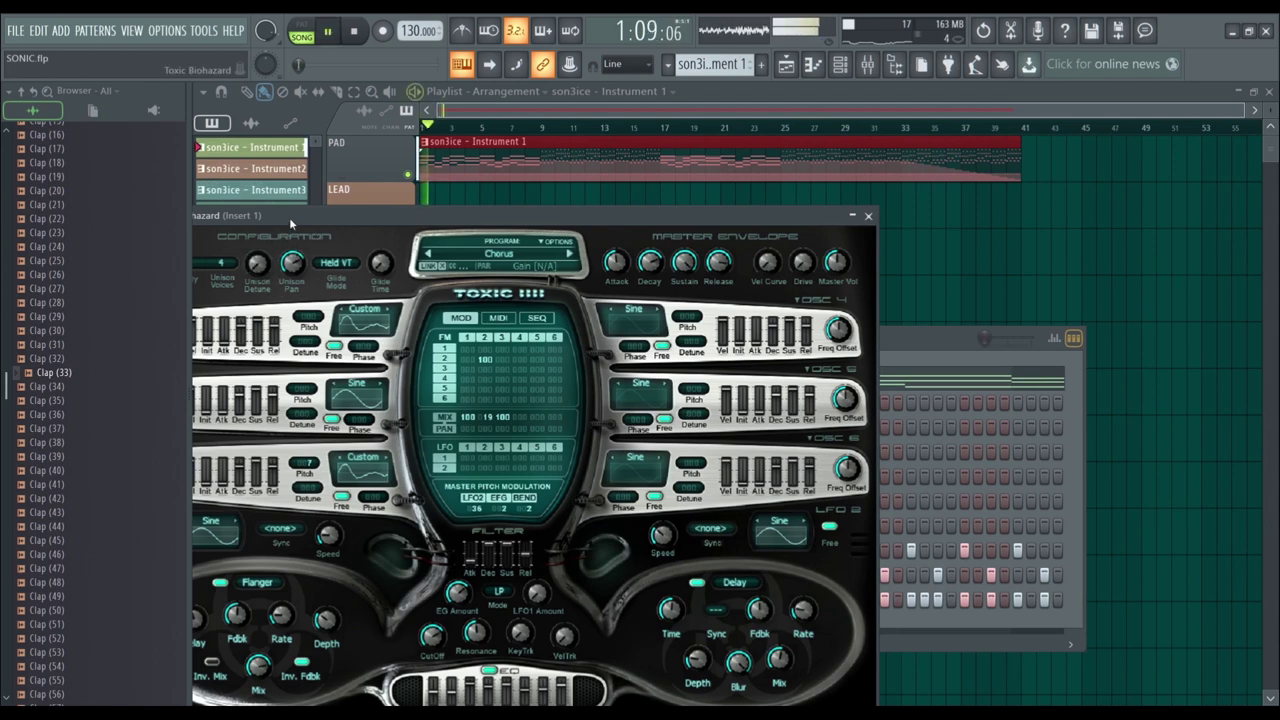
drag(289, 217, 397, 188)
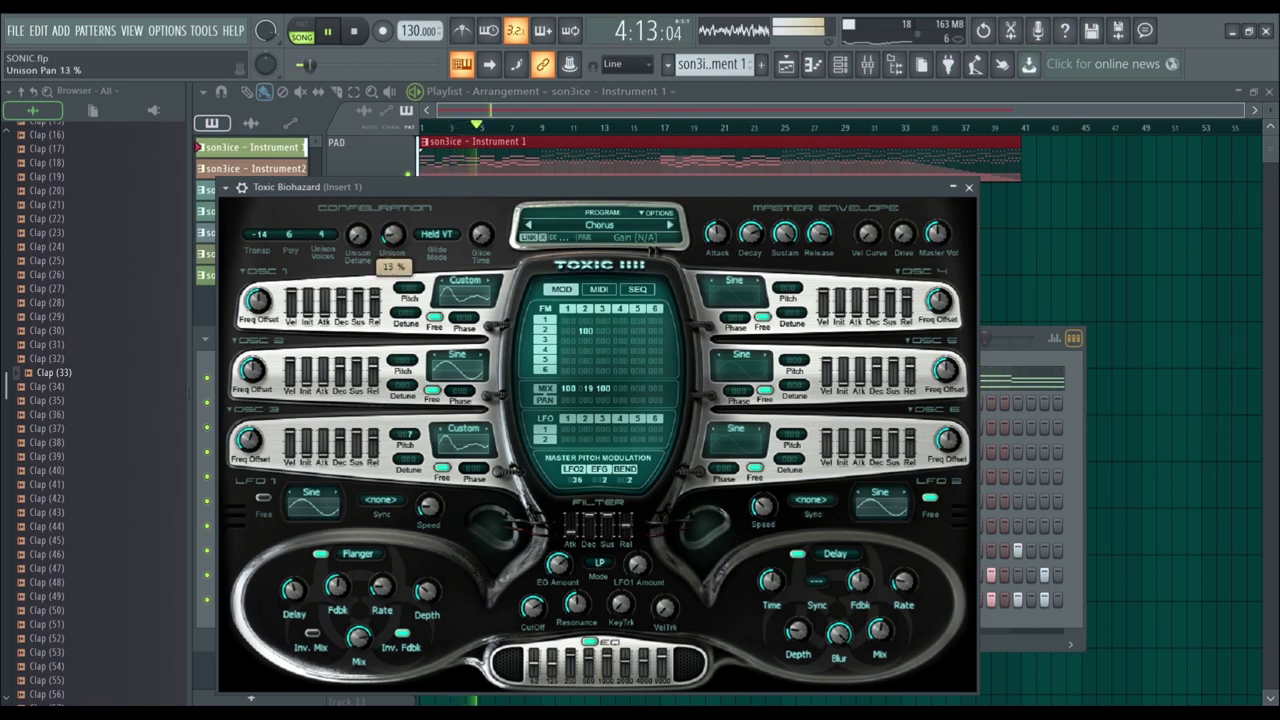
Lower the Chorus preset's unison pan and switch its unison voices off
drag(392, 234, 392, 248)
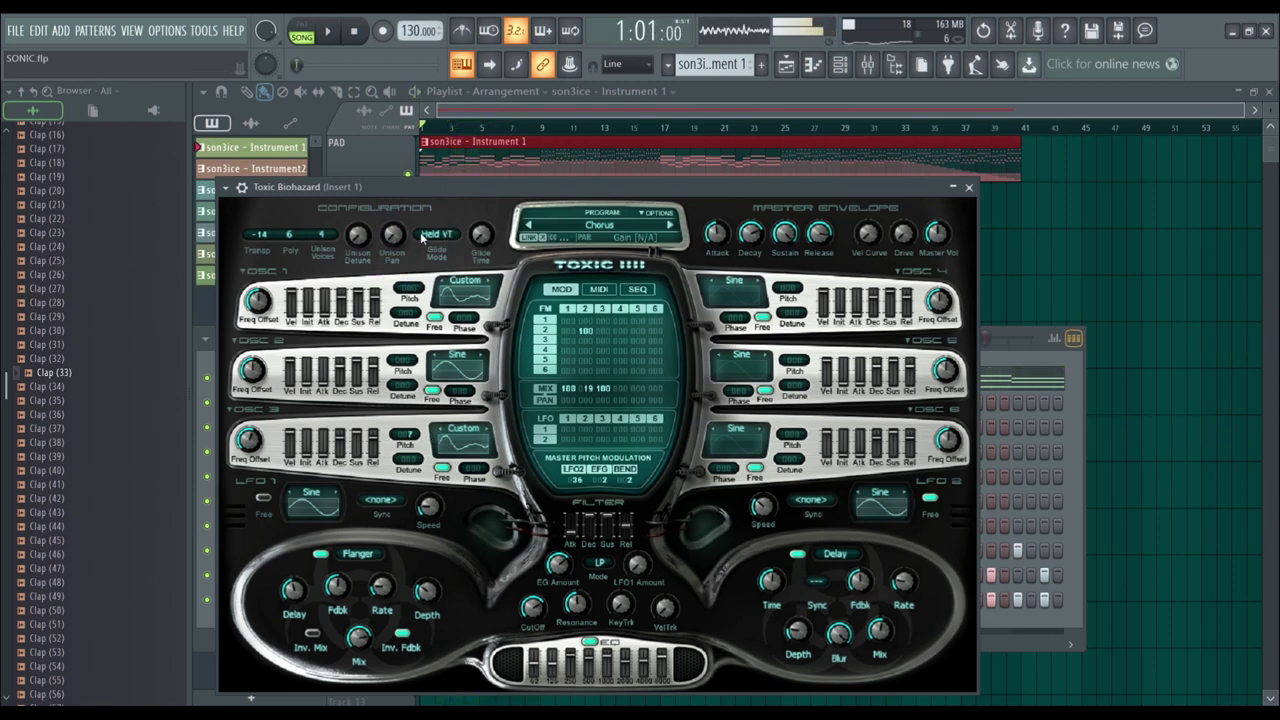
click(322, 235)
click(365, 212)
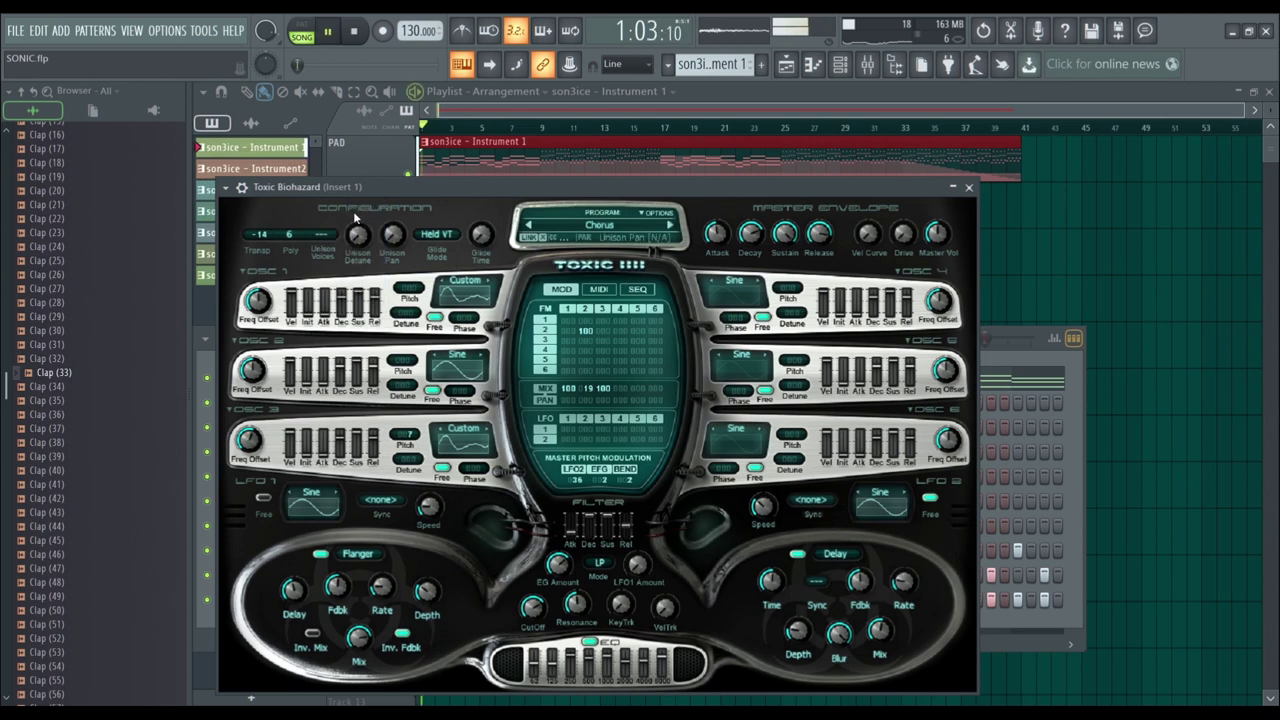
Audition the Pads preset Contact, load Darkness and close the presets library
click(622, 224)
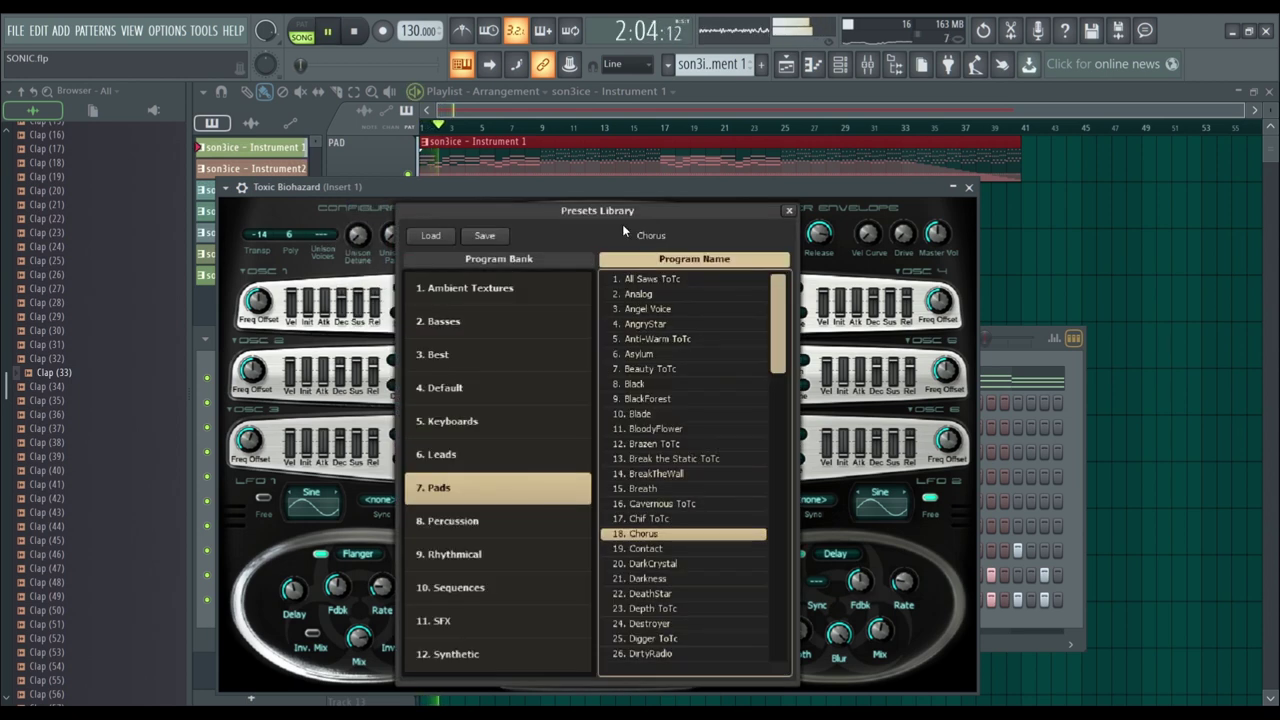
click(652, 553)
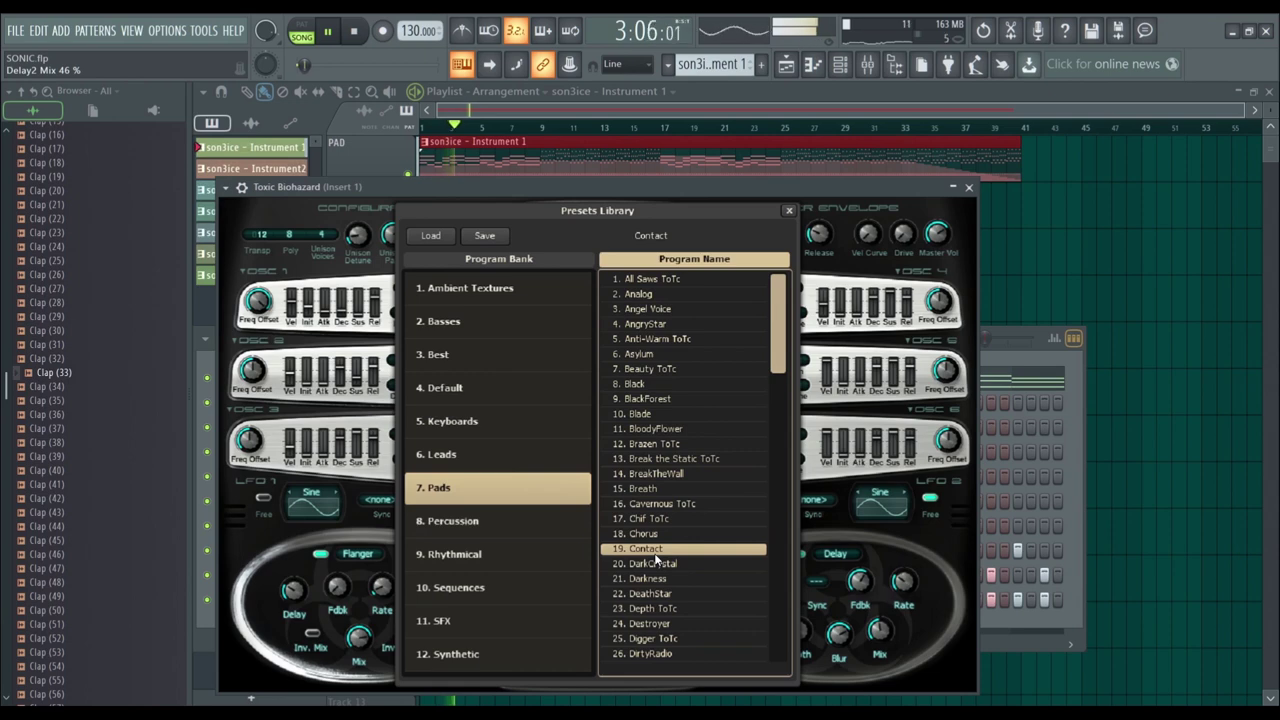
click(677, 580)
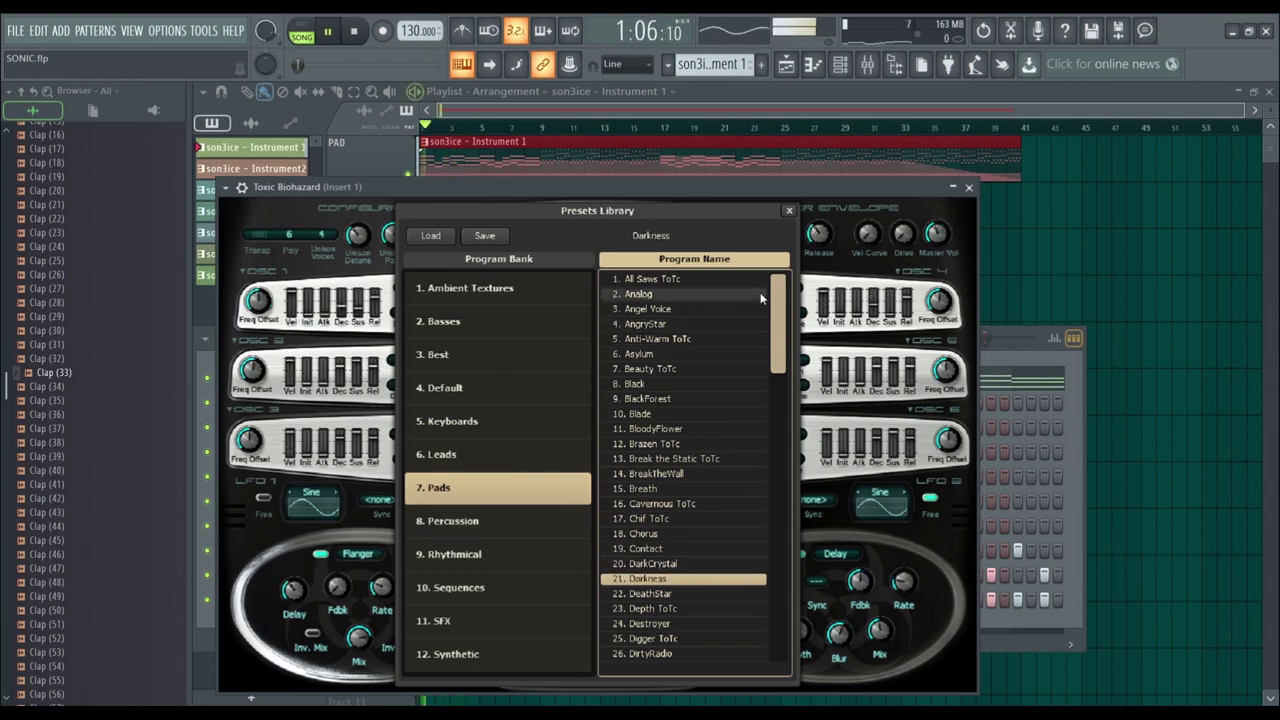
click(789, 211)
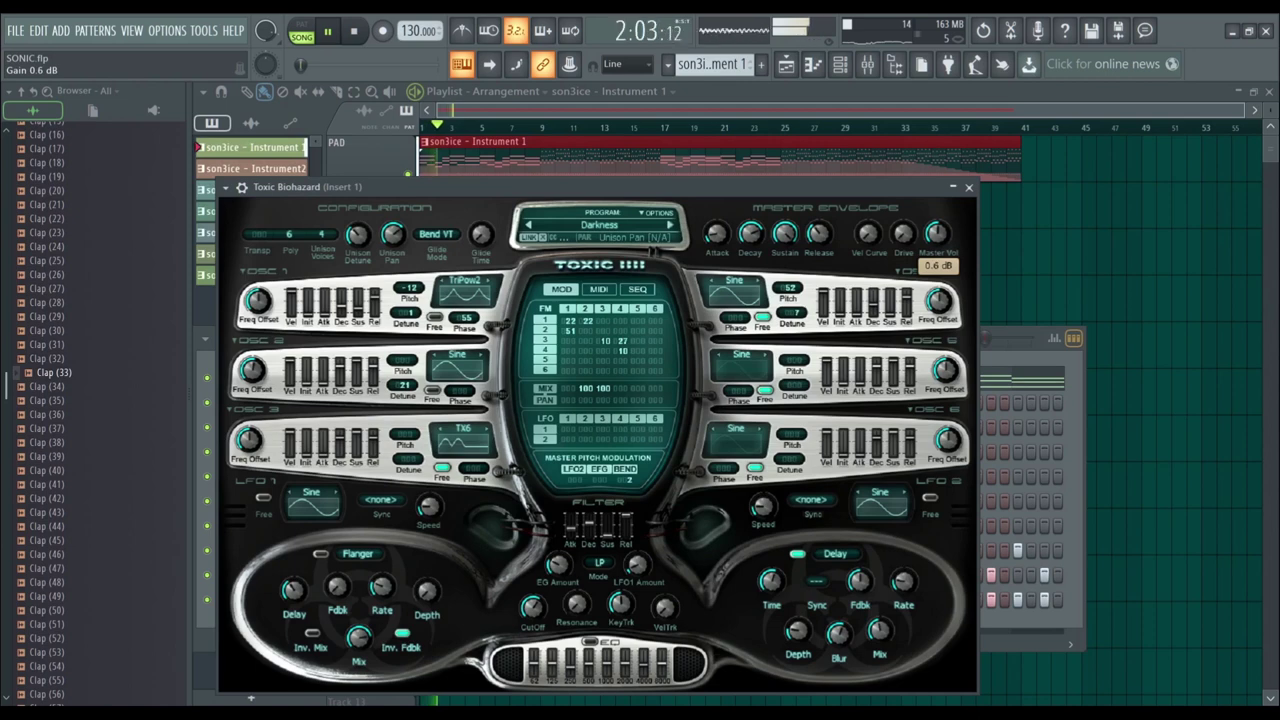
Audition the Pads presets Blade and Contact, load DarkCrystal and close the presets library
click(662, 233)
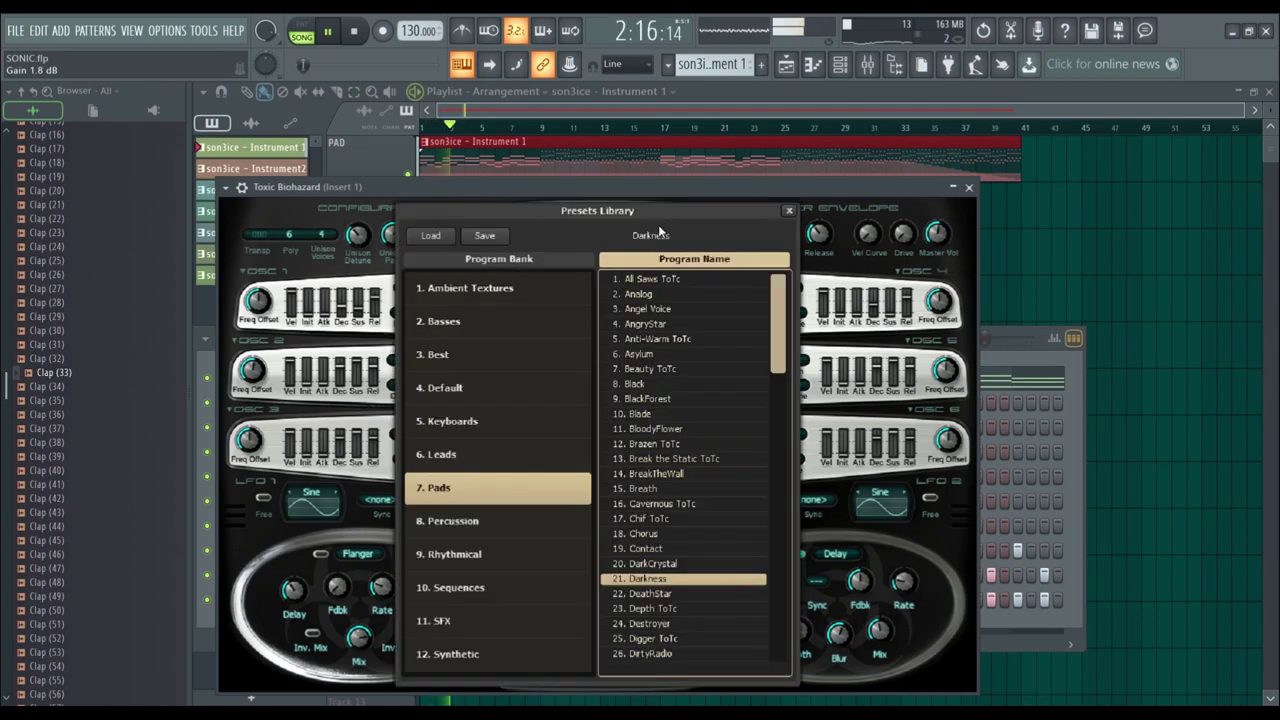
click(642, 417)
scroll(647, 445, down, 1)
click(645, 503)
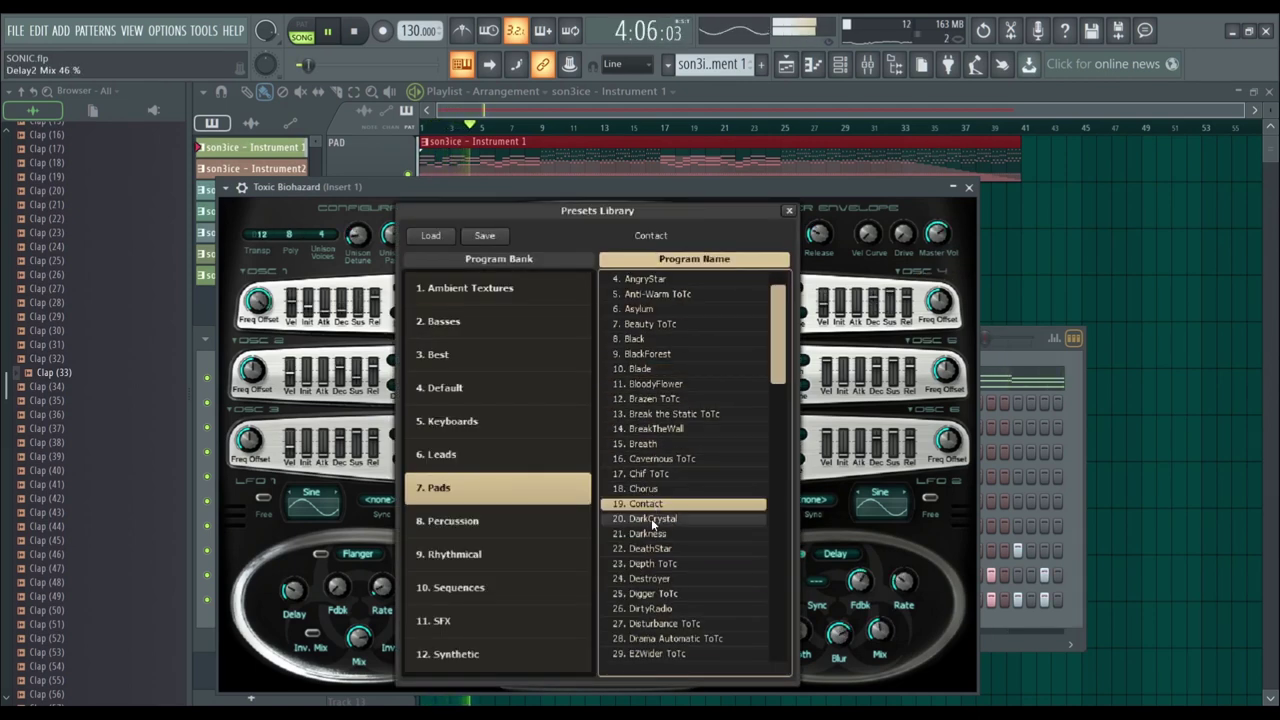
click(651, 518)
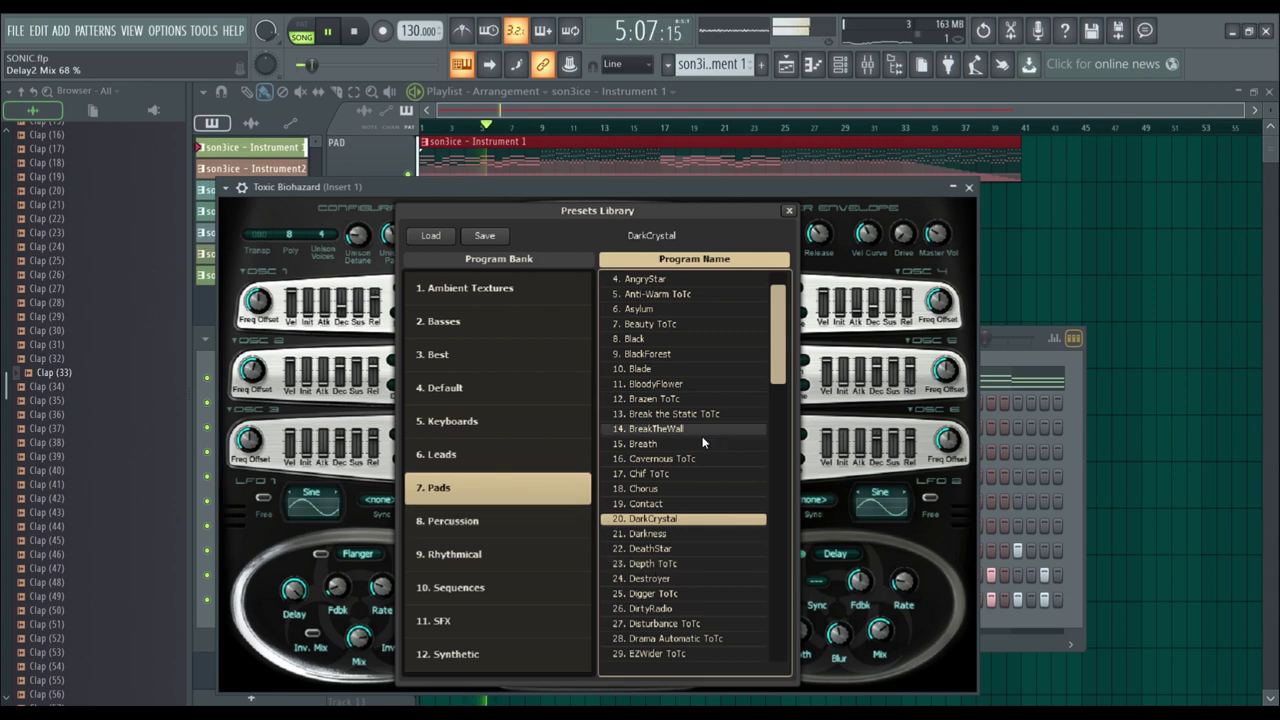
click(937, 221)
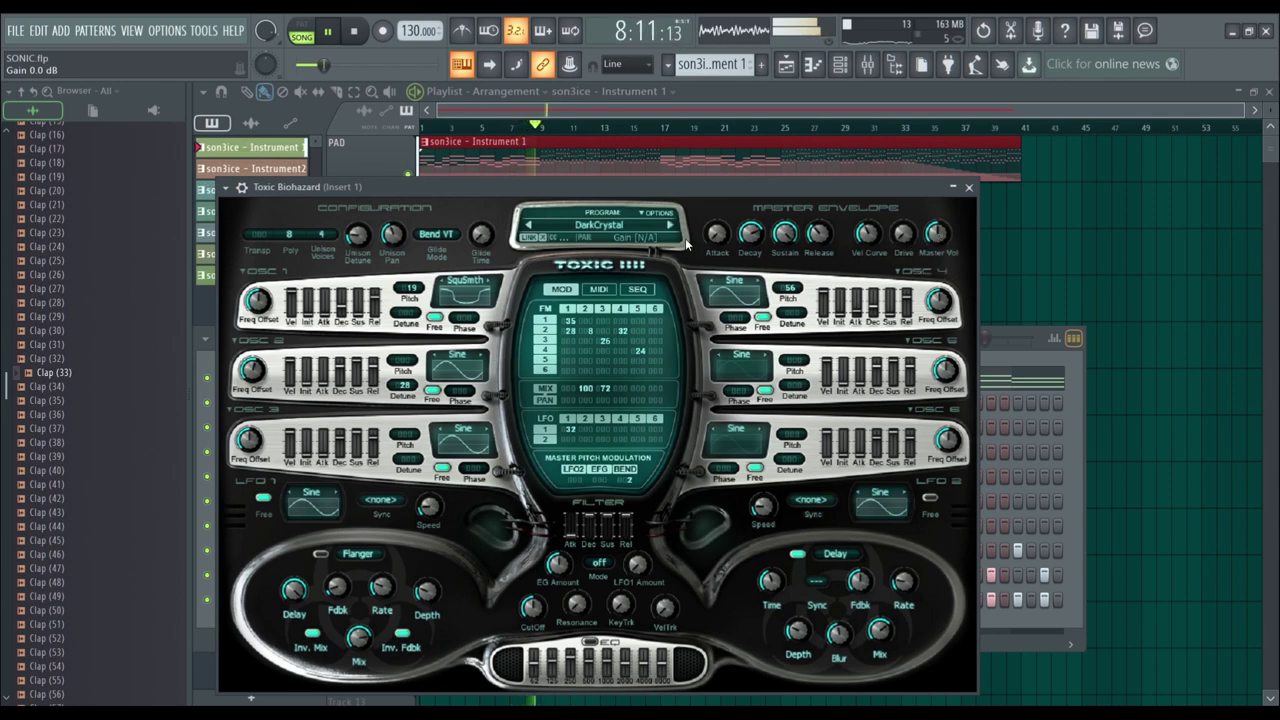
Audition the Destroyer preset from the Pads bank and Bassdrum 2 from the Percussion bank
click(578, 228)
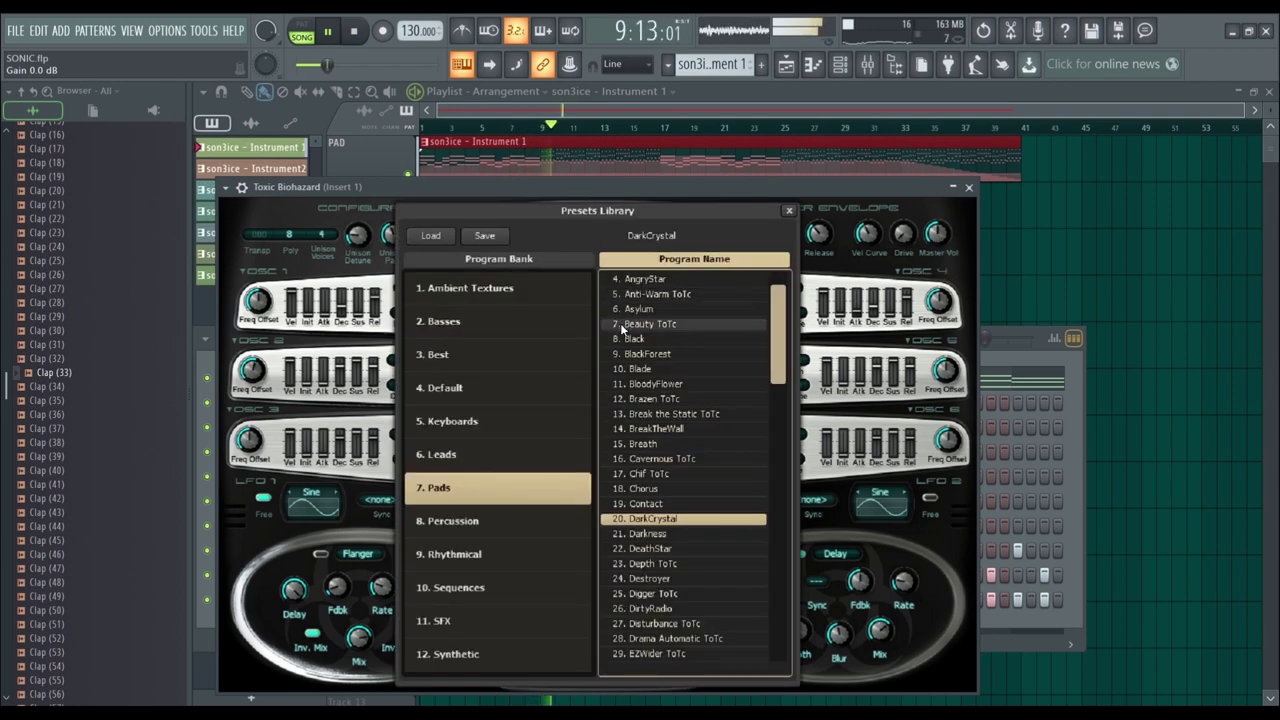
scroll(630, 400, down, 2)
click(660, 518)
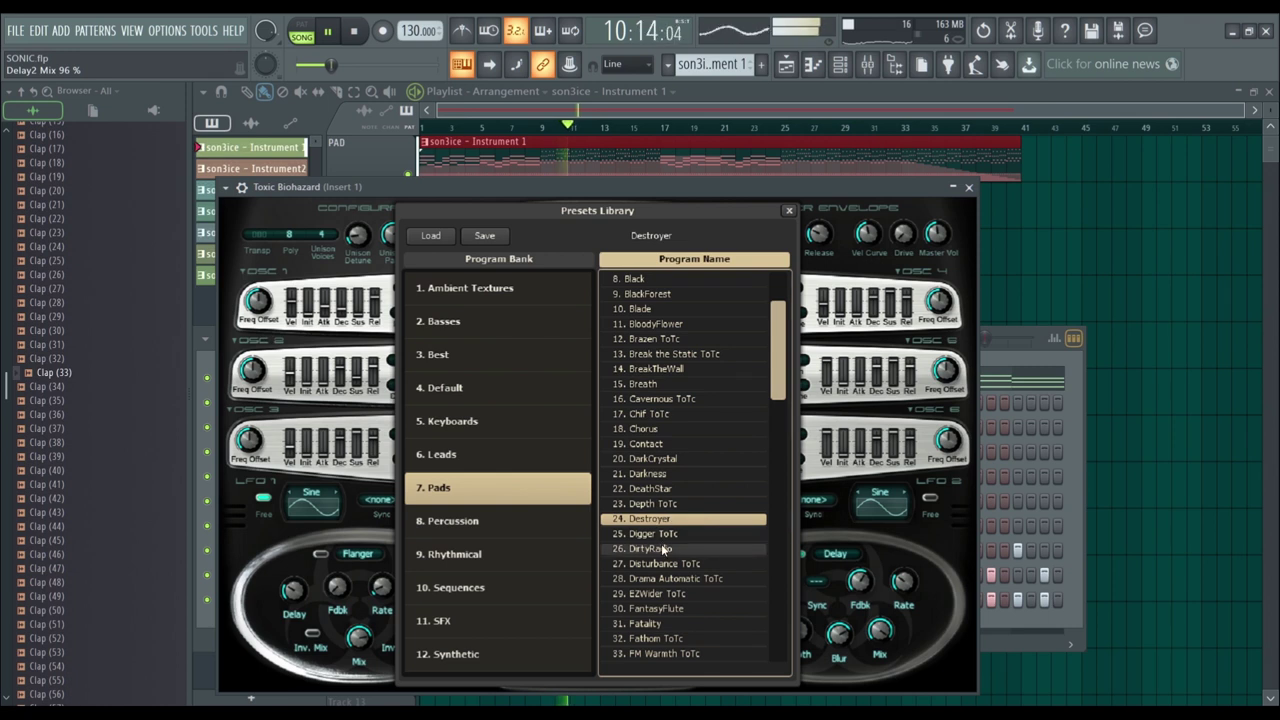
click(517, 522)
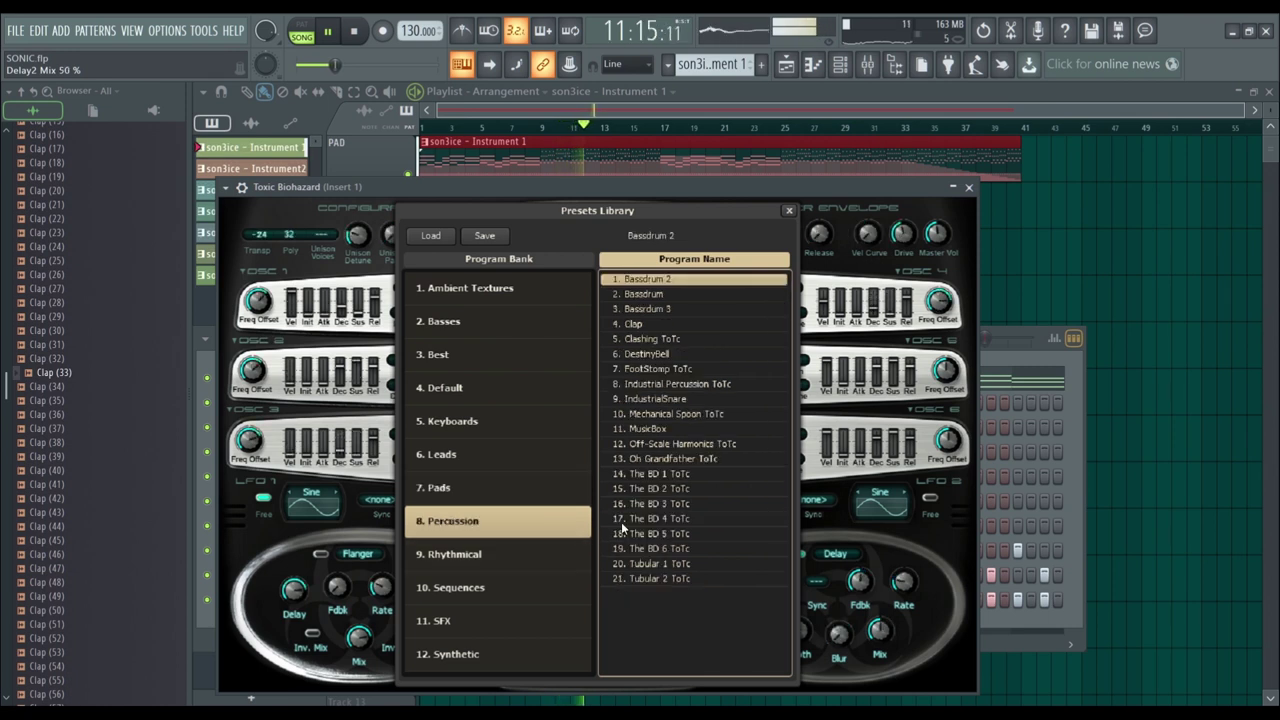
Audition the Rhythmical presets Calm Backing ToTc, Backing Gate ToTc and Burn Unit ToTc
click(506, 553)
click(719, 312)
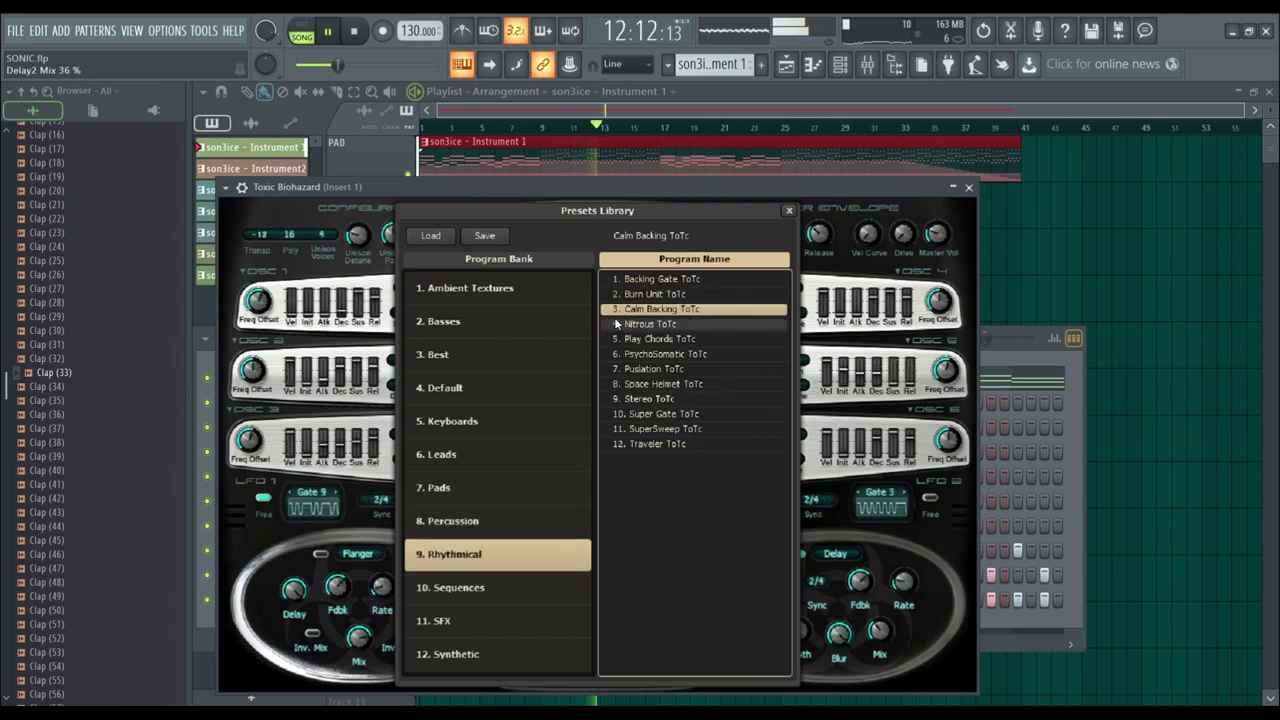
click(672, 281)
click(669, 294)
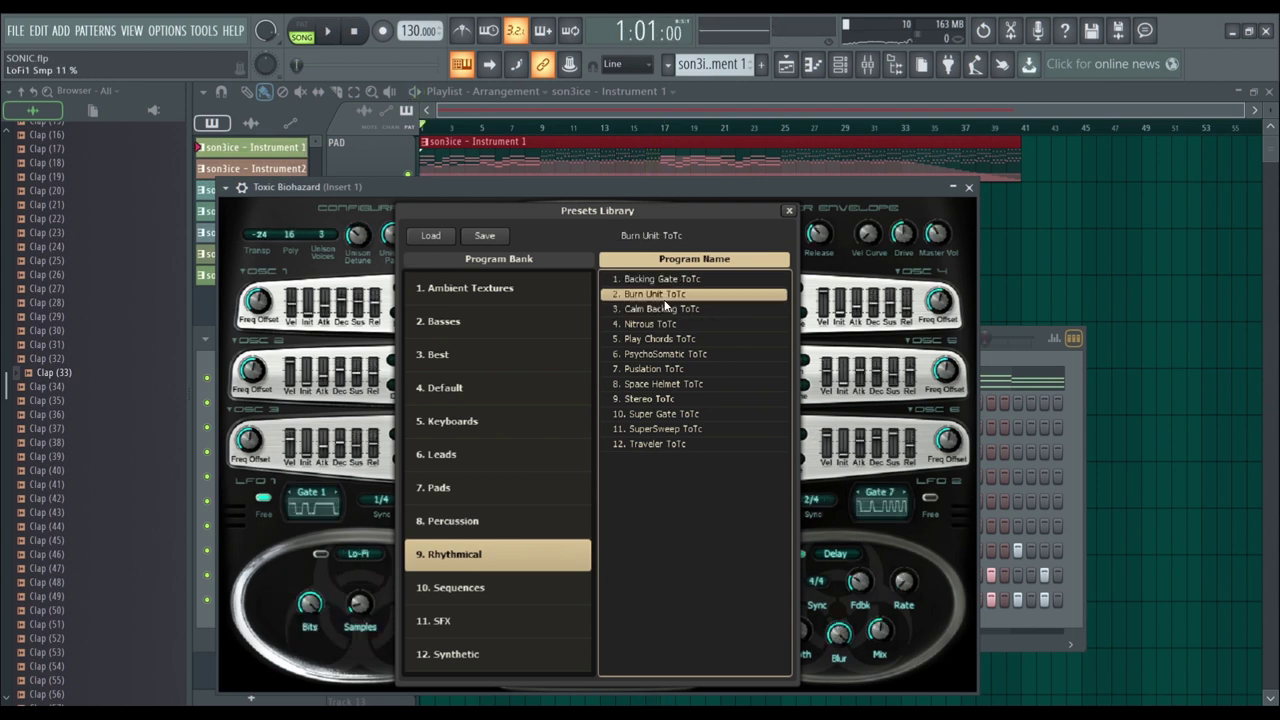
Restart playback, audition Play Chords ToTc, load the Rhythmical preset PsychoSomatic ToTc and close the presets library
key(space)
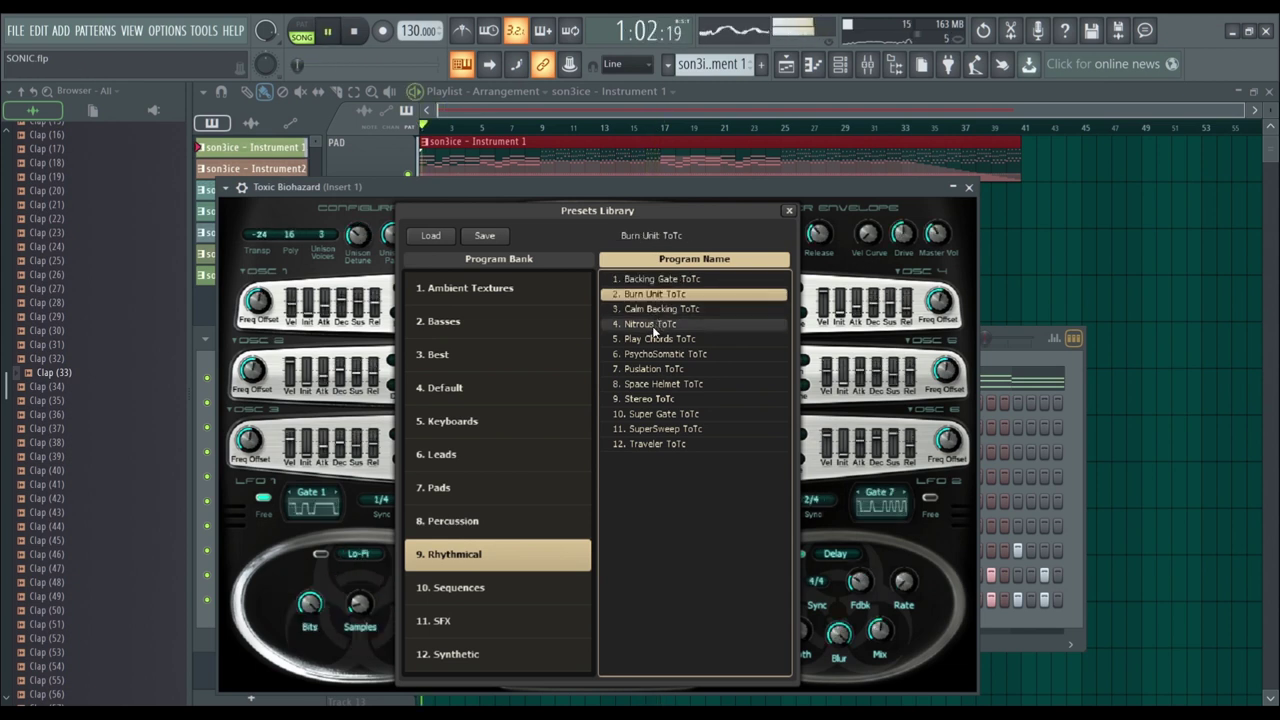
click(656, 340)
click(668, 356)
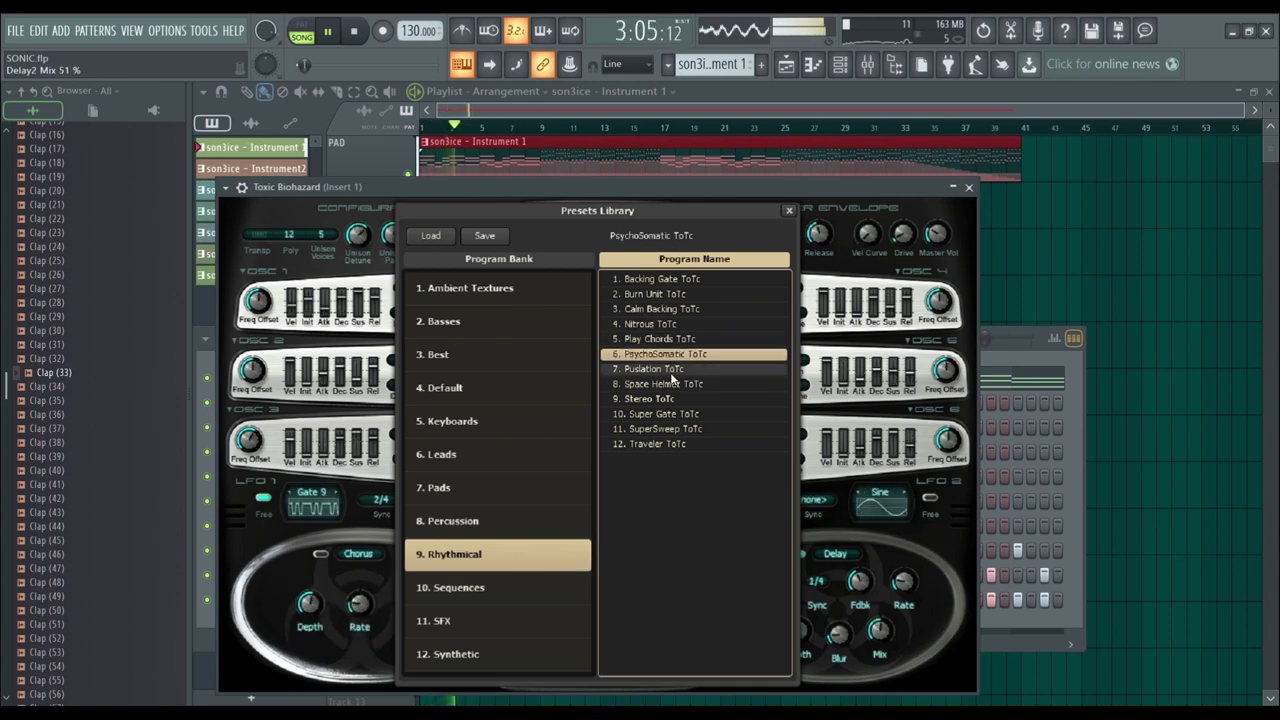
click(788, 213)
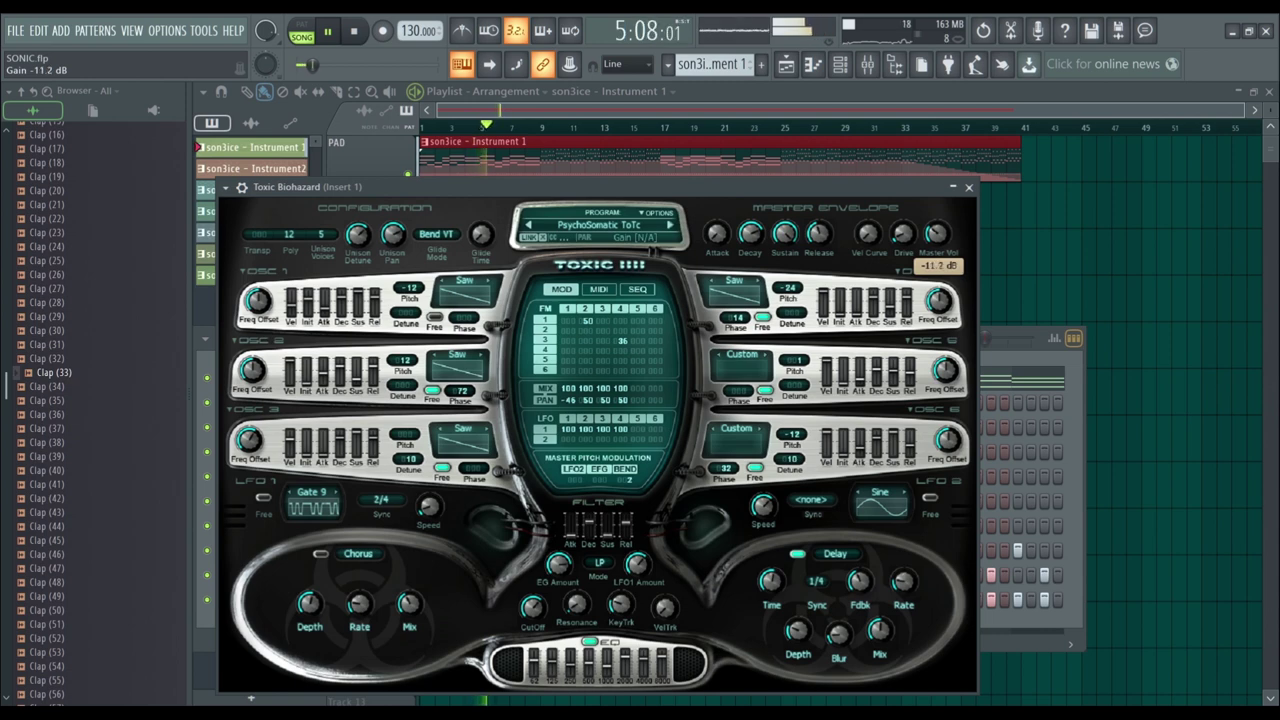
Set Toxic Biohazard's glide mode to Held ST and its glide time to 36%, and close the synth window
click(427, 238)
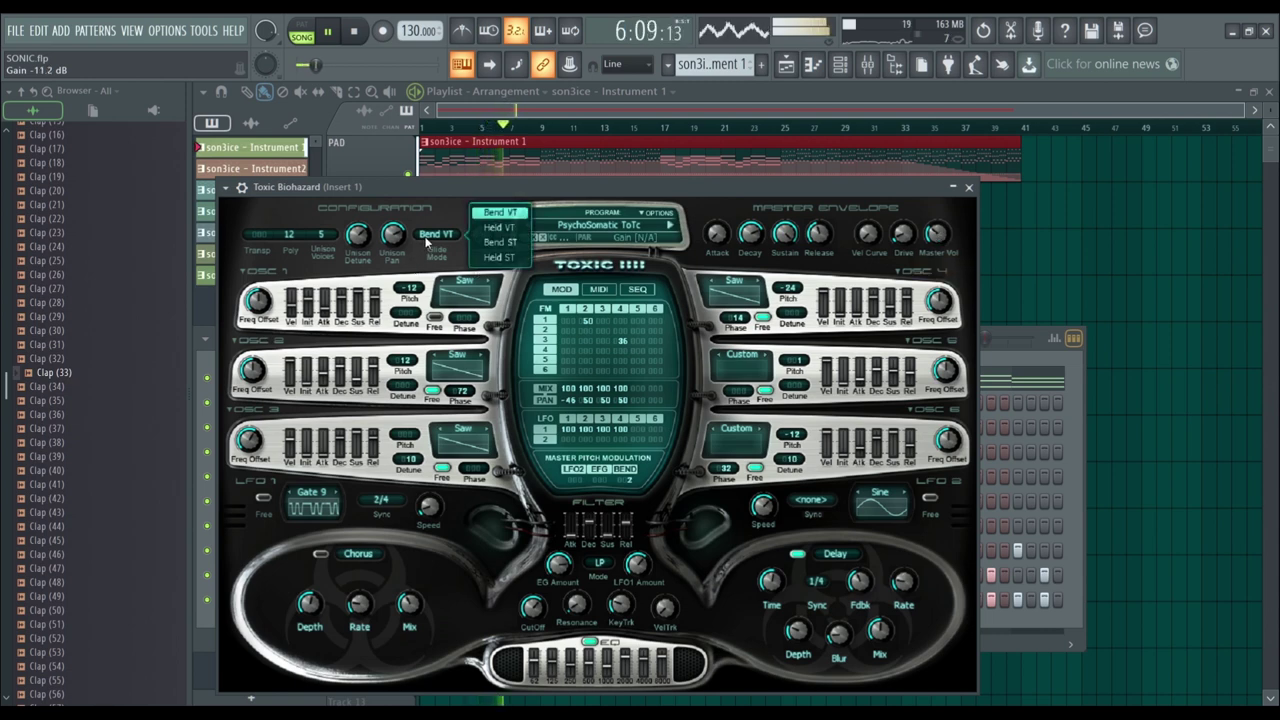
click(487, 257)
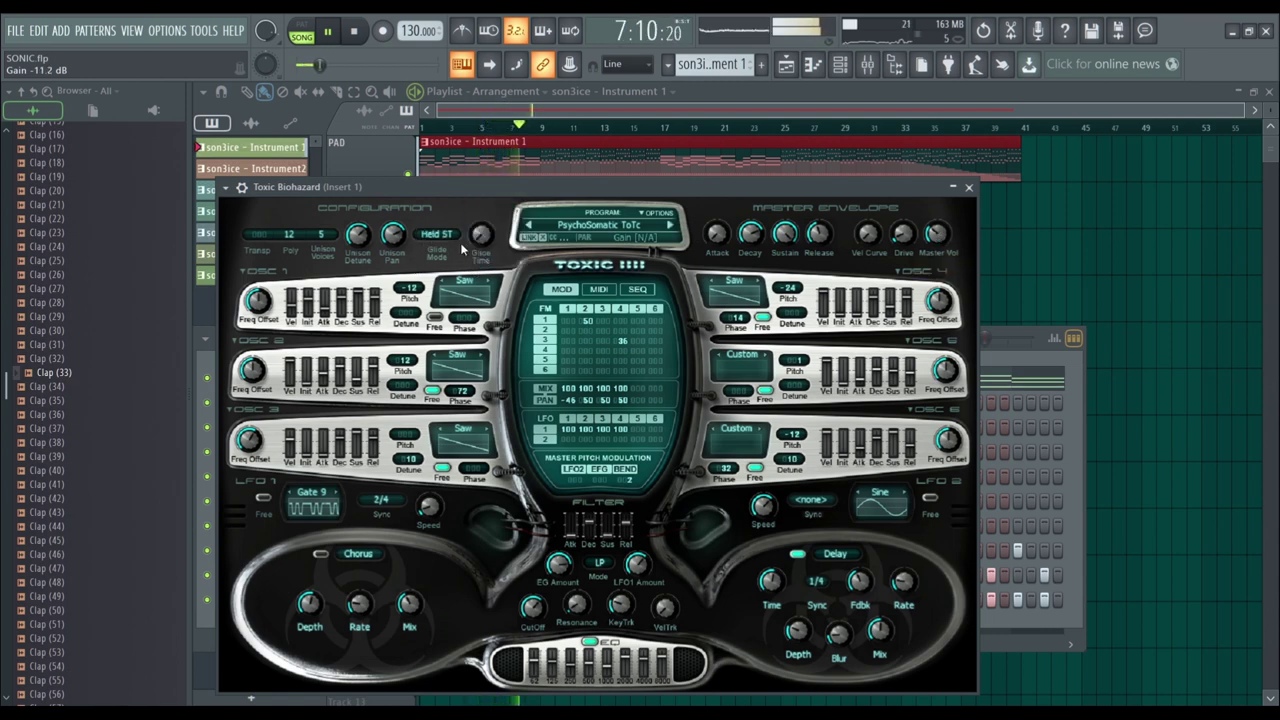
drag(481, 235, 481, 242)
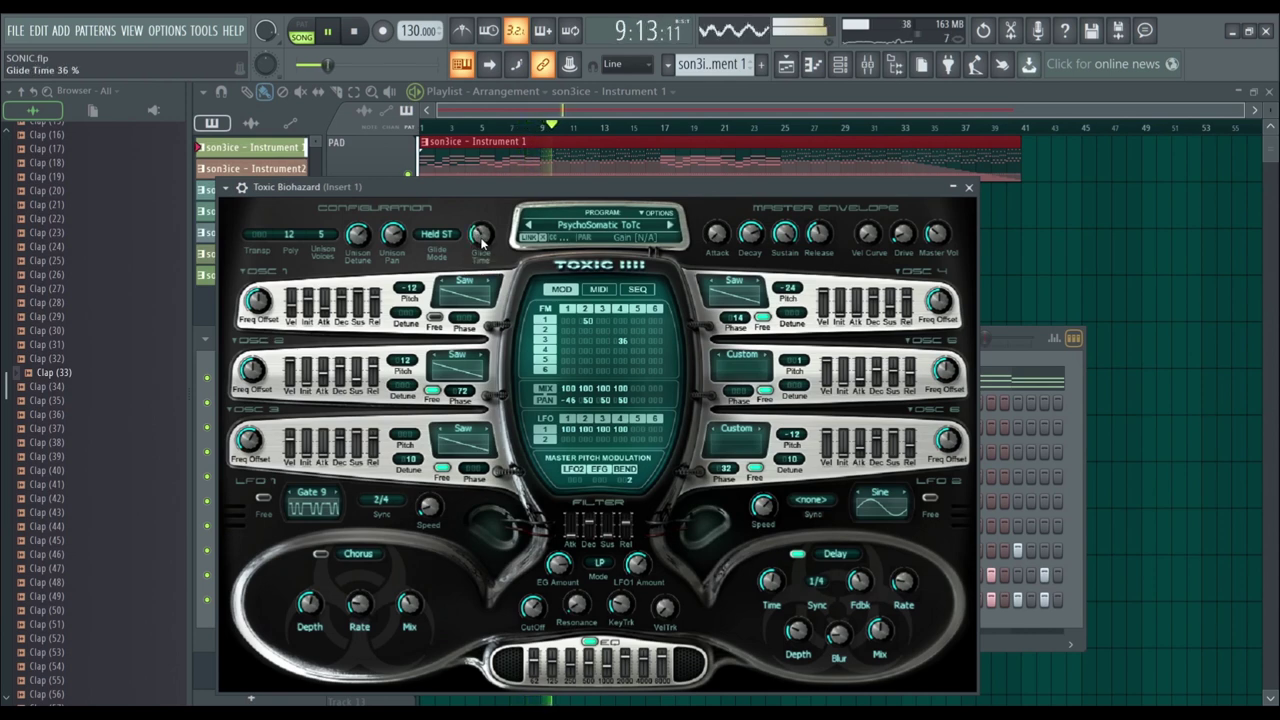
click(968, 190)
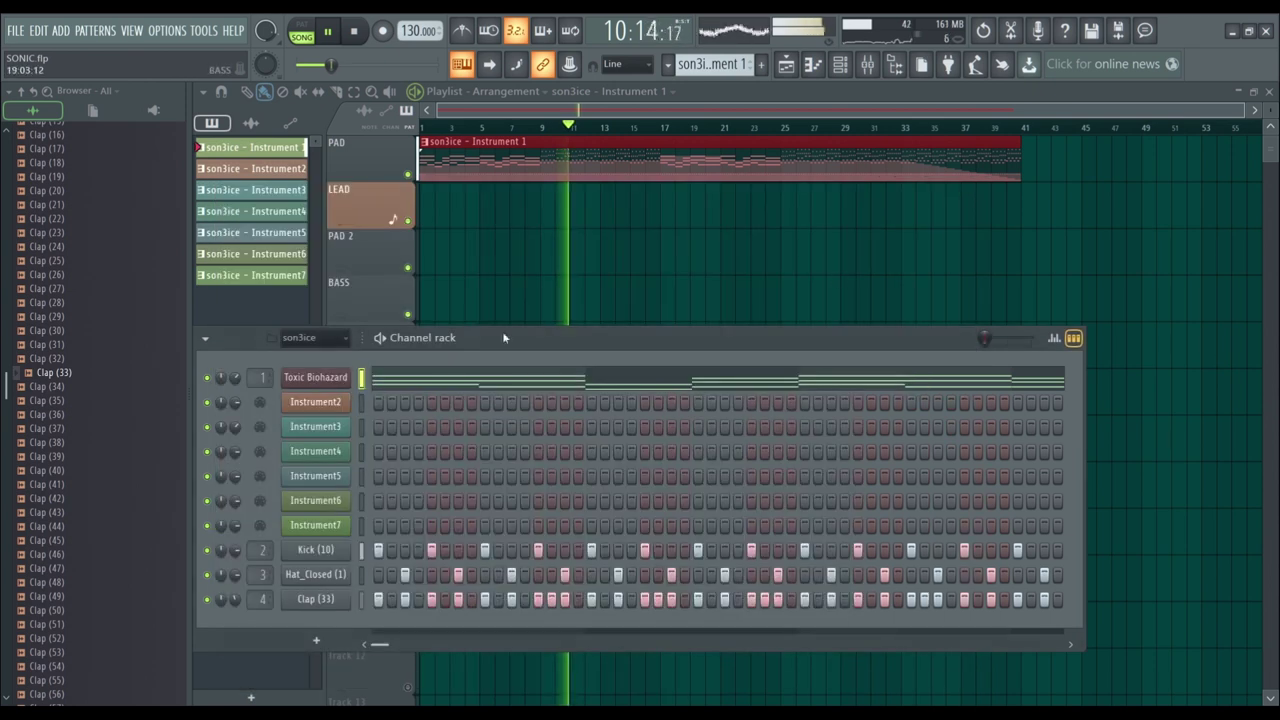
Inspect the Instrument2 channel's MIDI patch and controller settings, and close them
drag(455, 337, 591, 207)
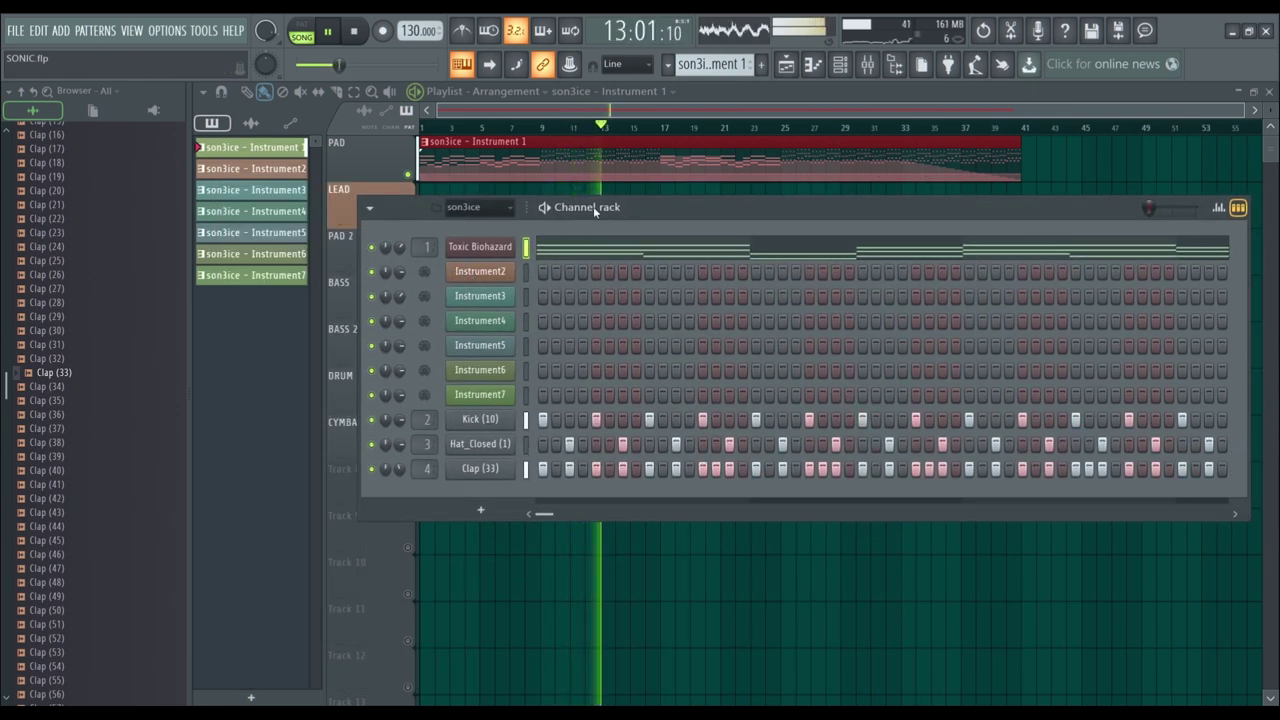
drag(588, 206, 510, 232)
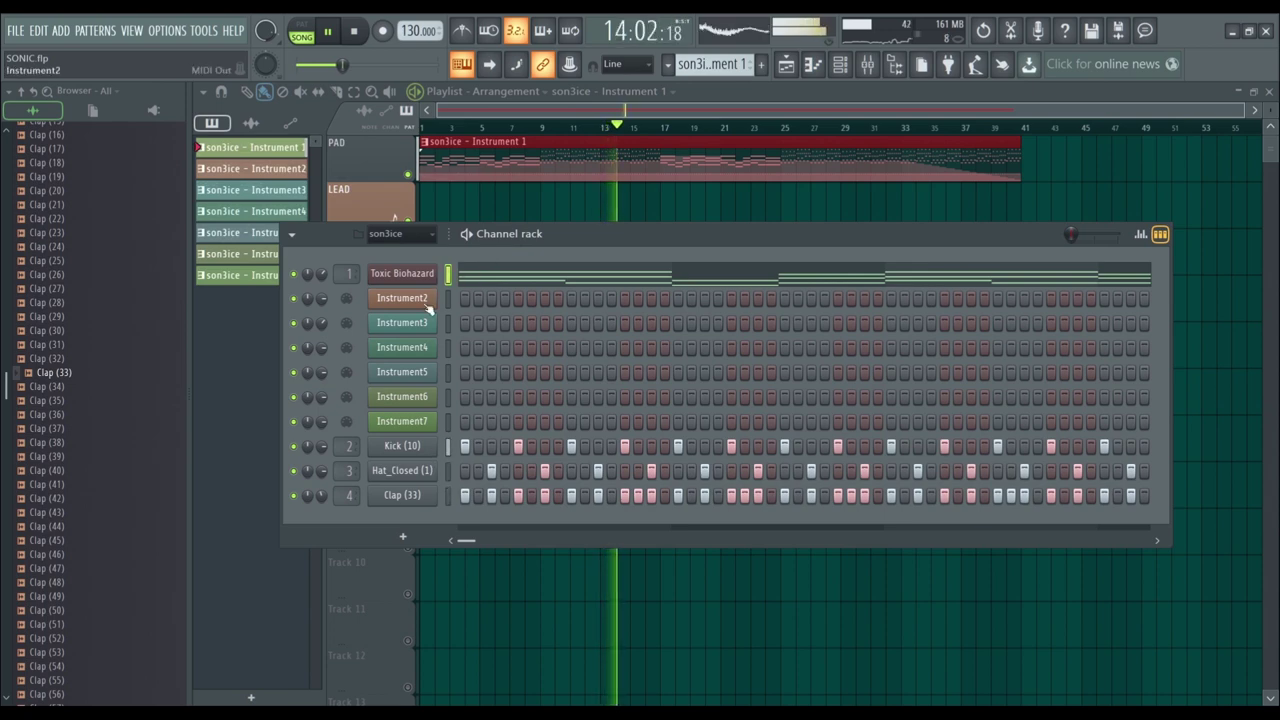
key(F6)
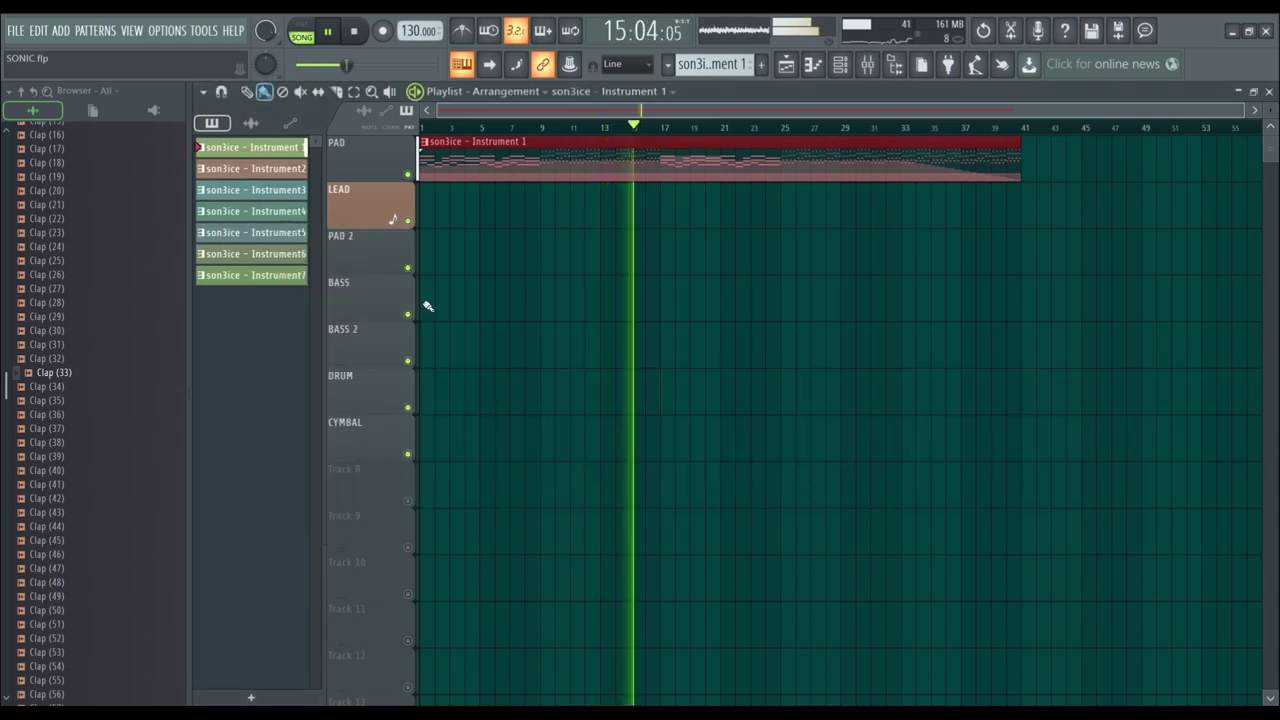
key(F6)
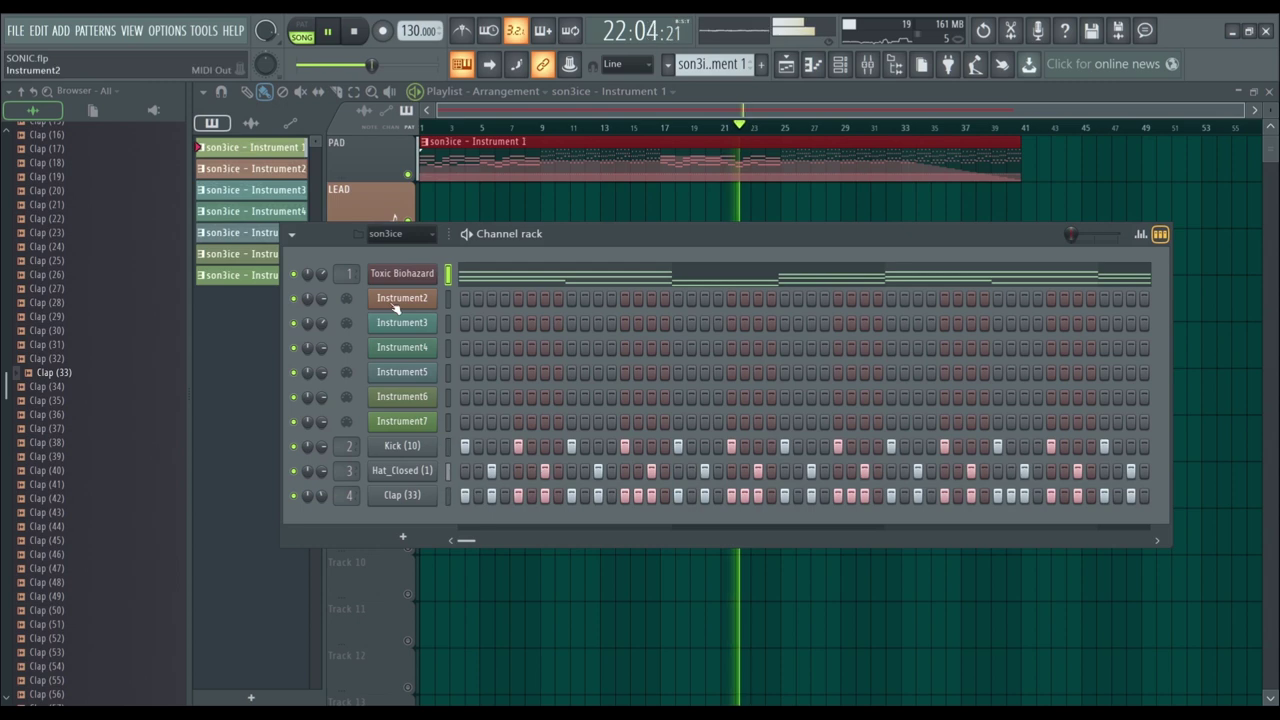
click(402, 298)
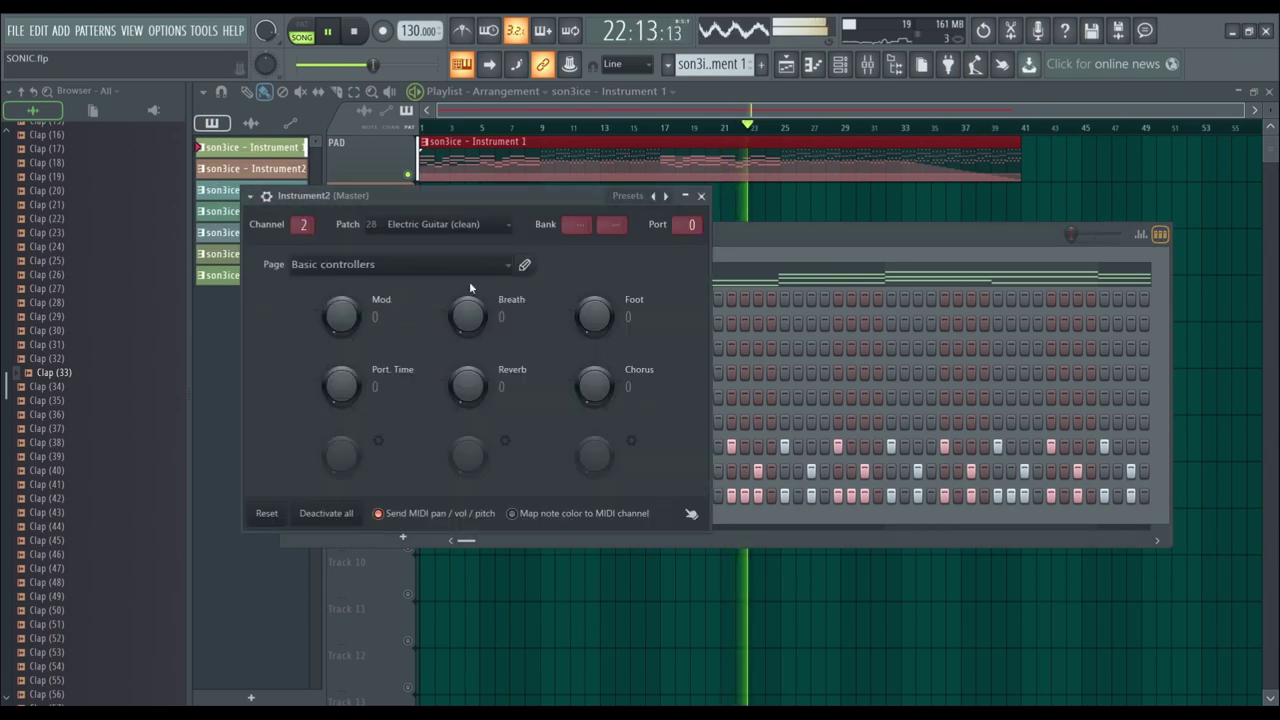
click(701, 195)
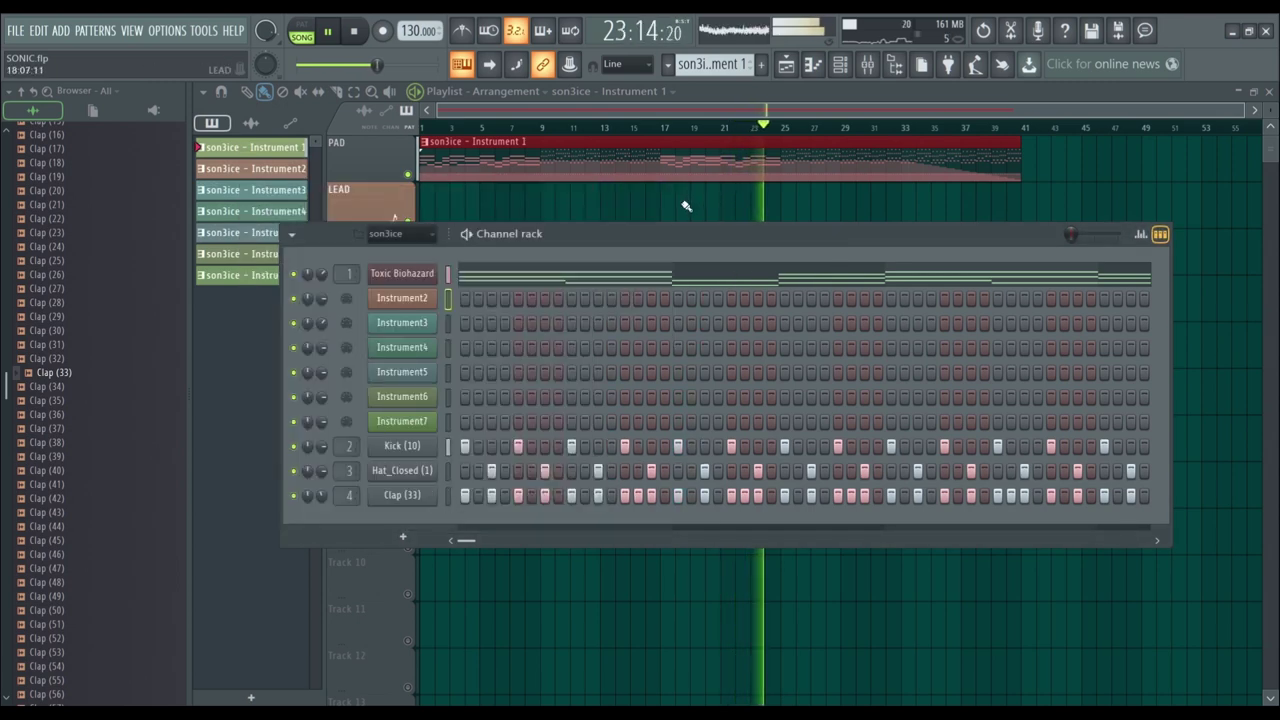
Place the son3ice - Instrument2 pattern on the LEAD track and align its clip with bar 1
drag(526, 233, 602, 424)
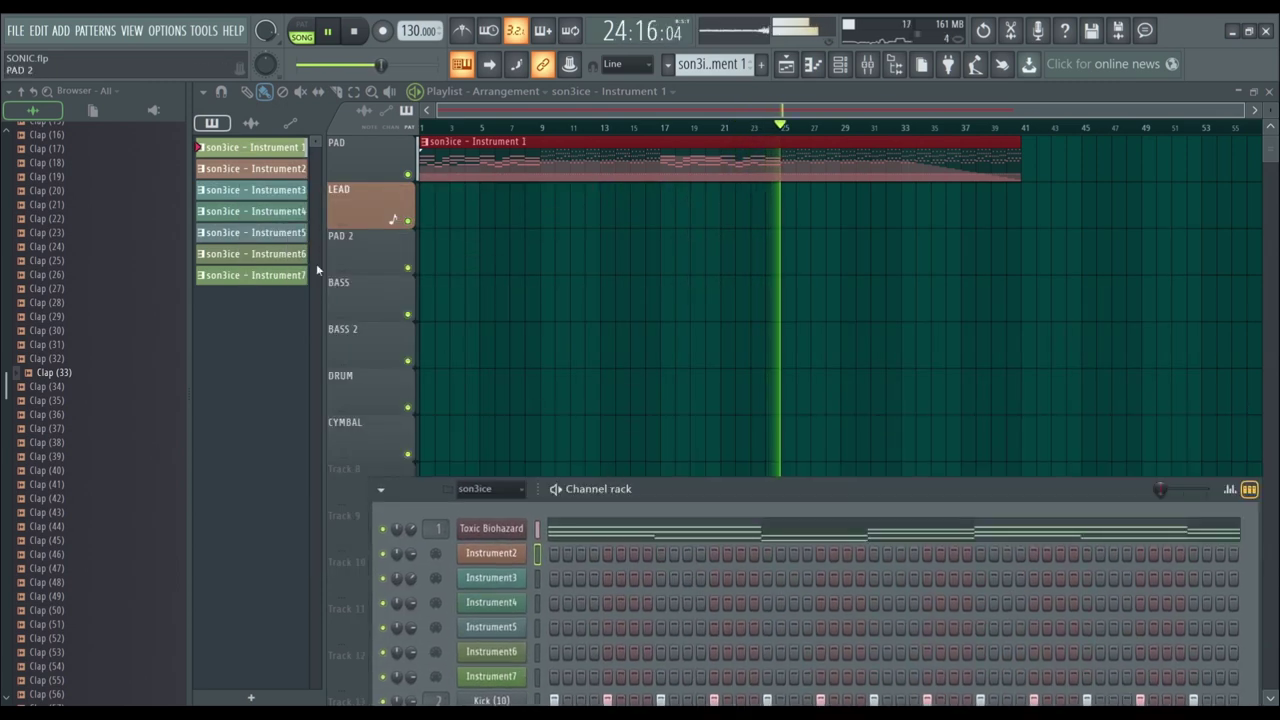
key(F6)
drag(288, 172, 686, 192)
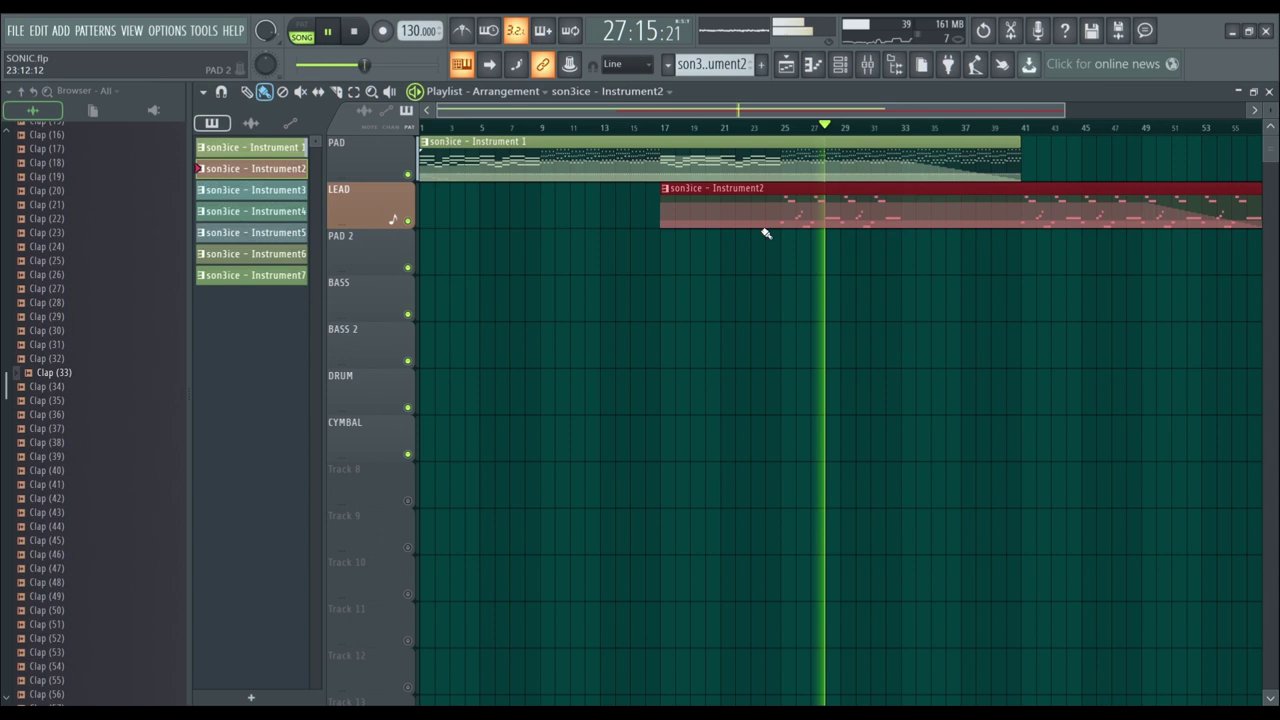
click(783, 127)
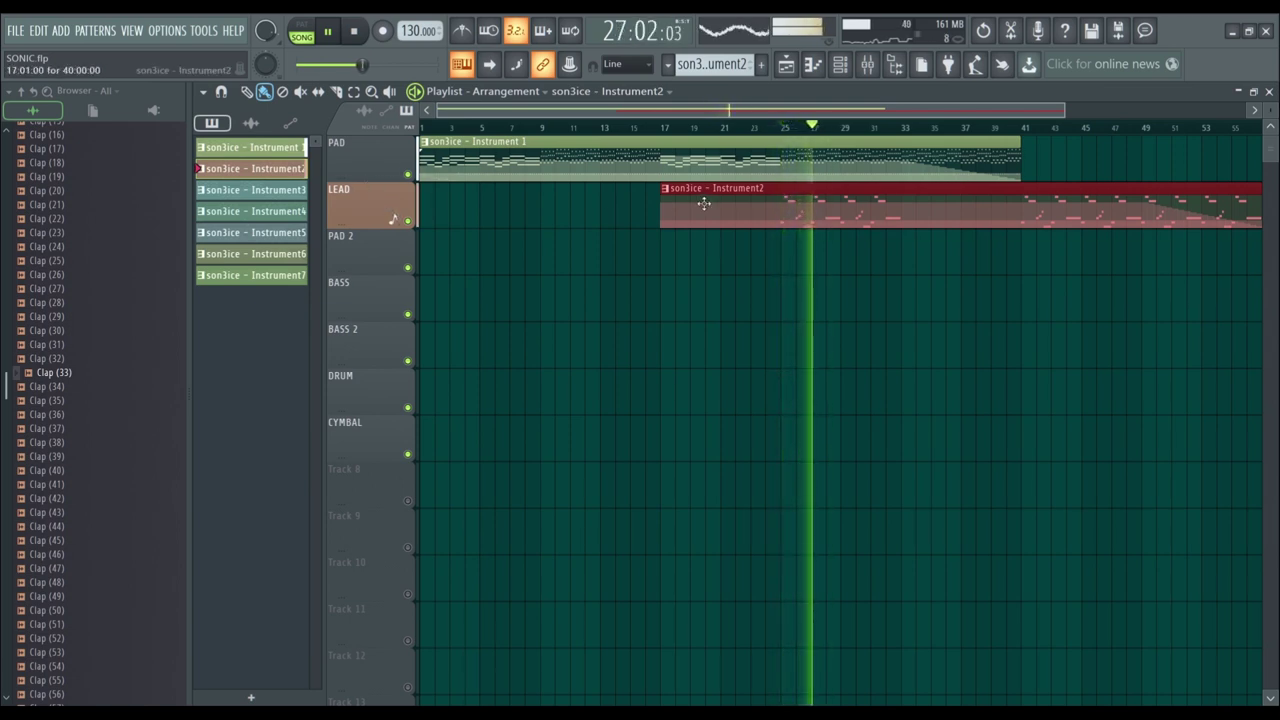
drag(700, 200, 450, 216)
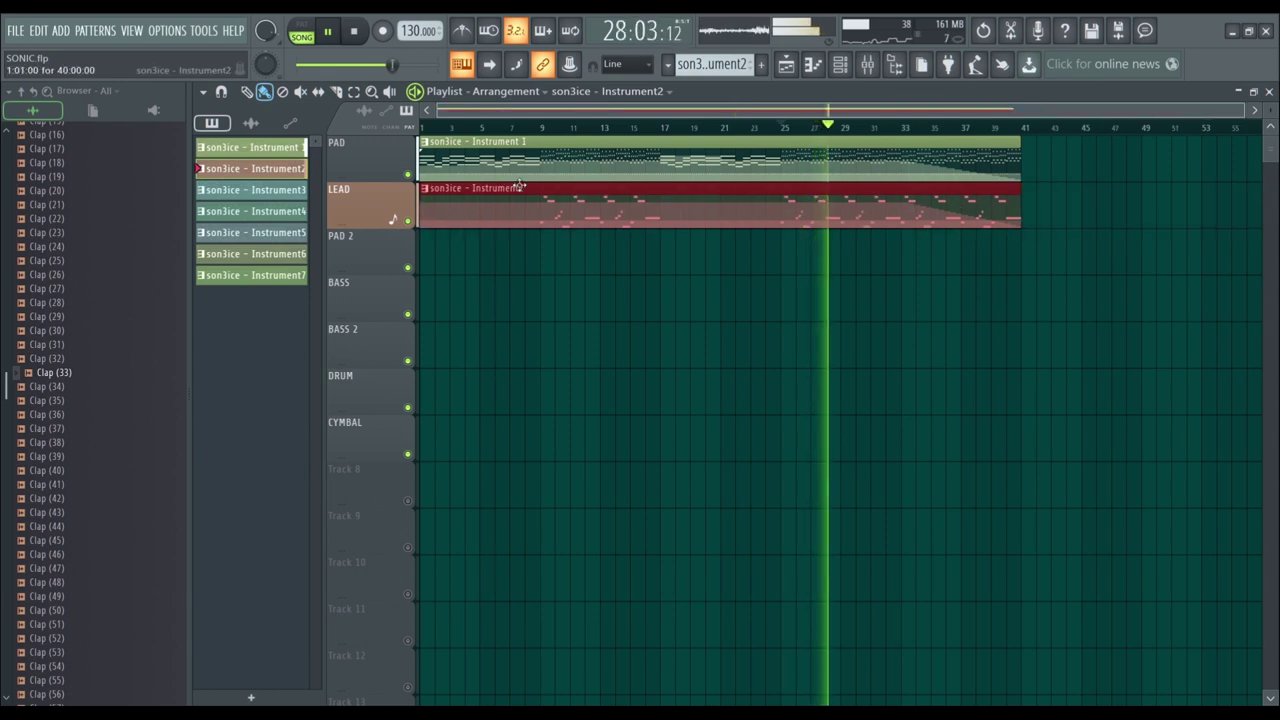
Collapse the LEAD track and check Instrument2's notes in the piano roll
double_click(371, 206)
key(F7)
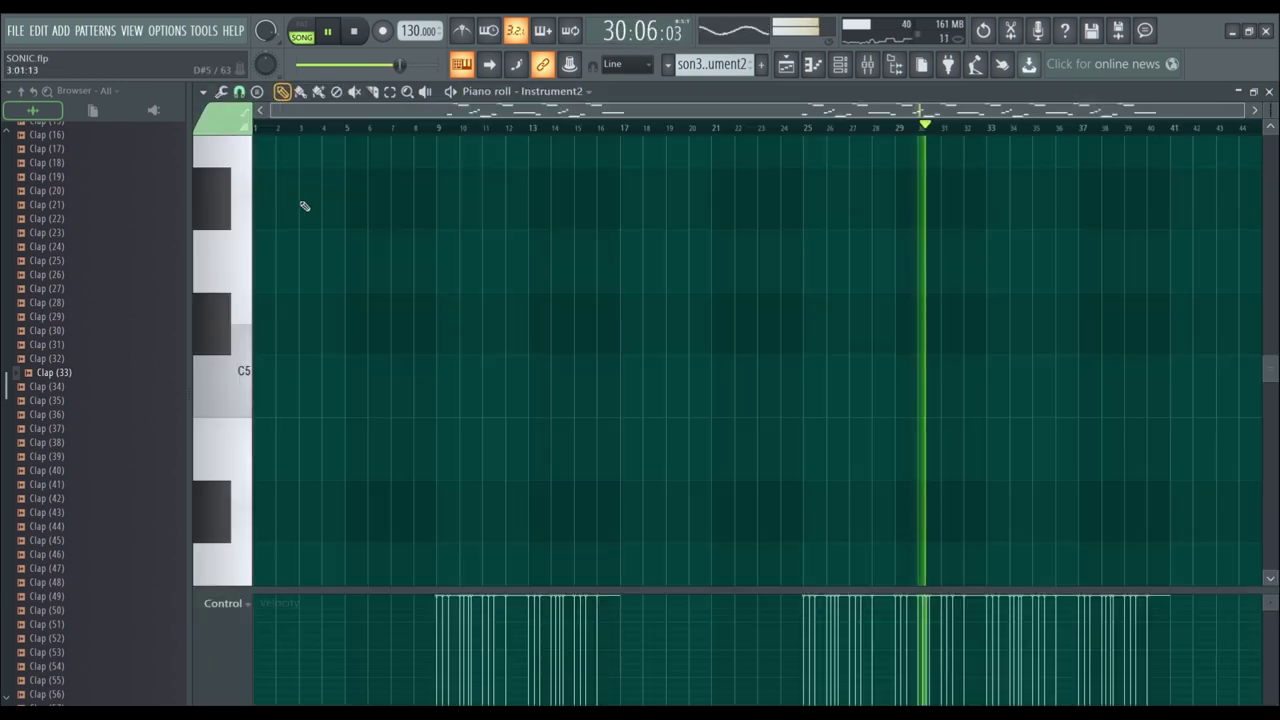
key(F7)
Replace the Instrument2 channel's instrument with Sytrus, switch to the next preset and close the synth window
key(F6)
drag(751, 502, 716, 382)
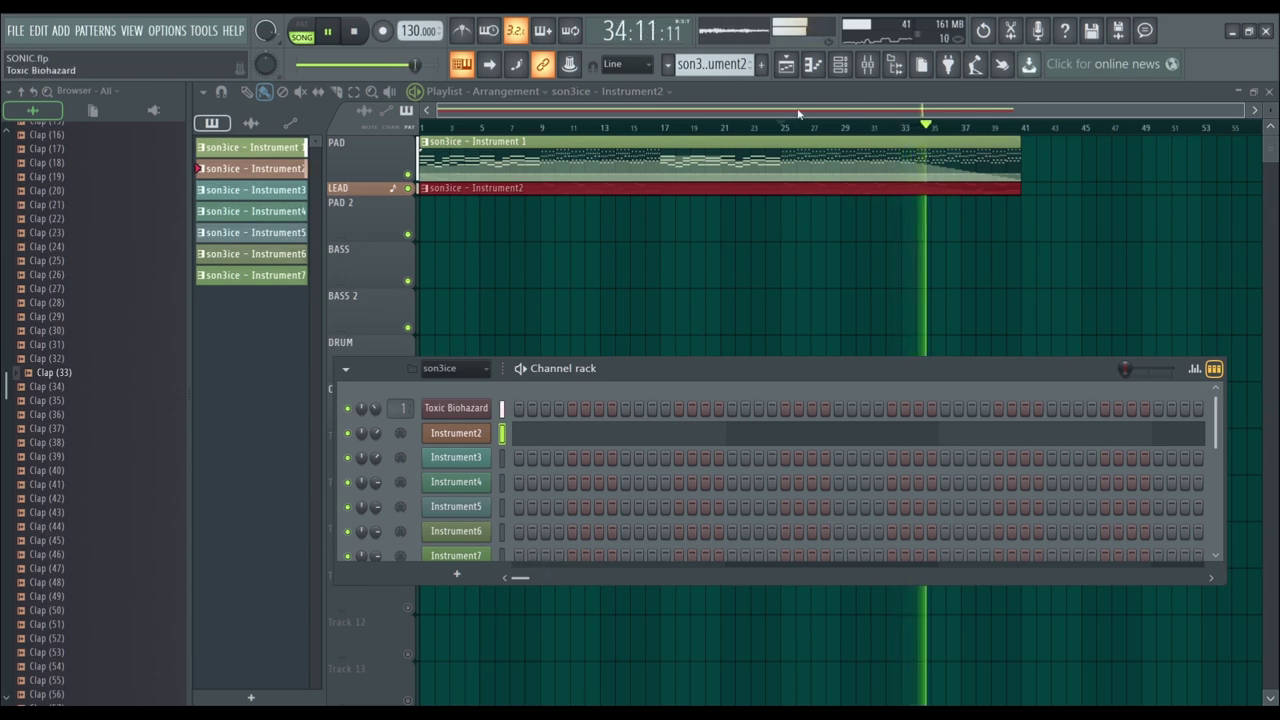
click(456, 432)
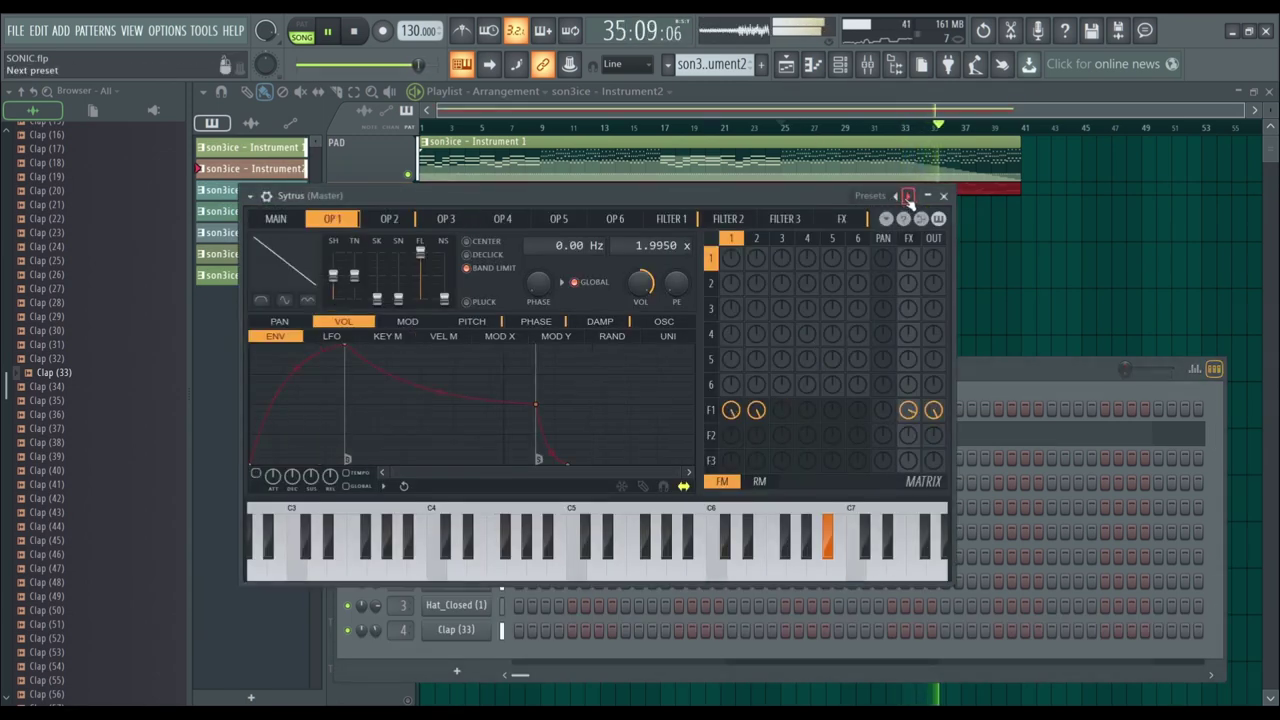
click(942, 196)
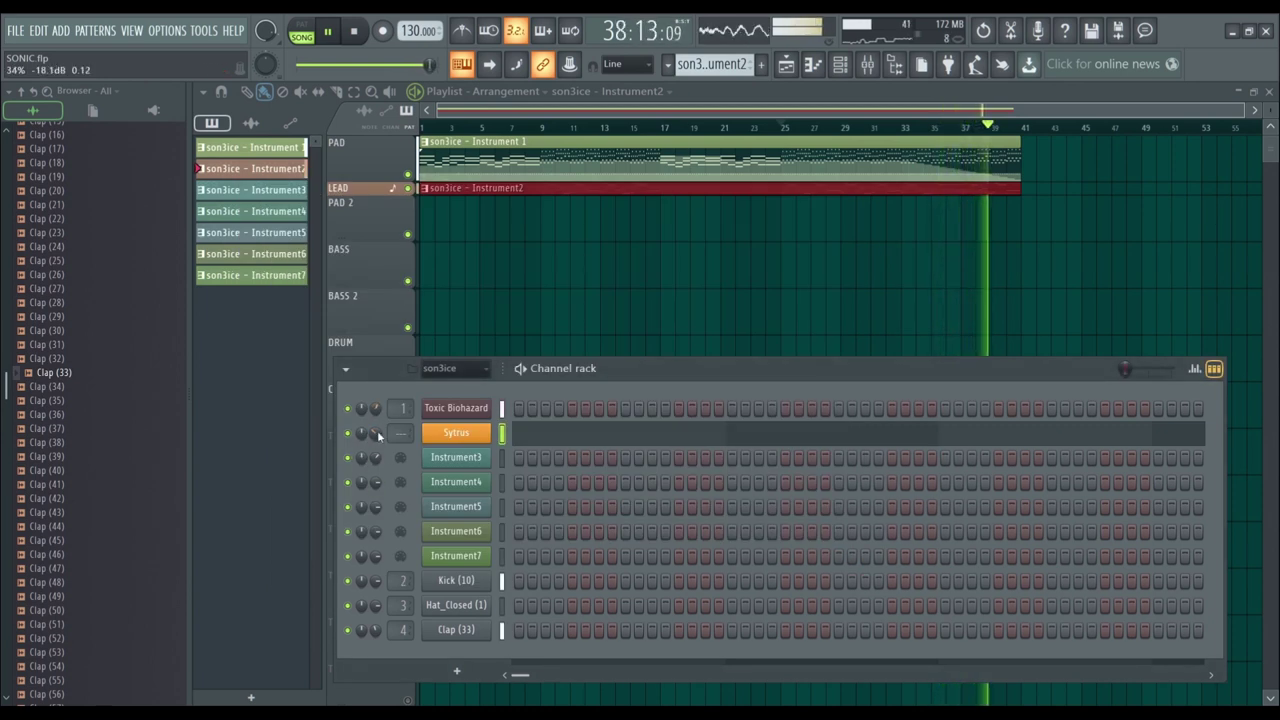
Remove the Instrument2 clip from the LEAD track and restart playback near the beginning of the song
right_click(563, 191)
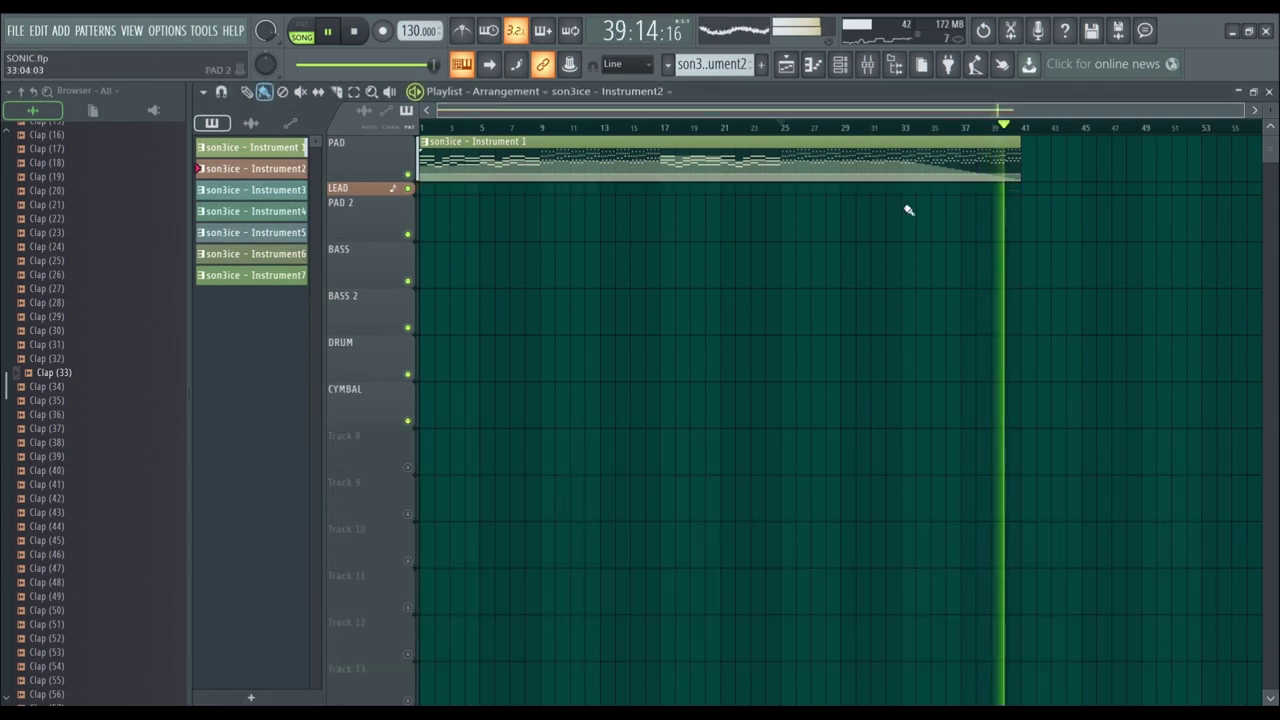
key(space)
key(space)
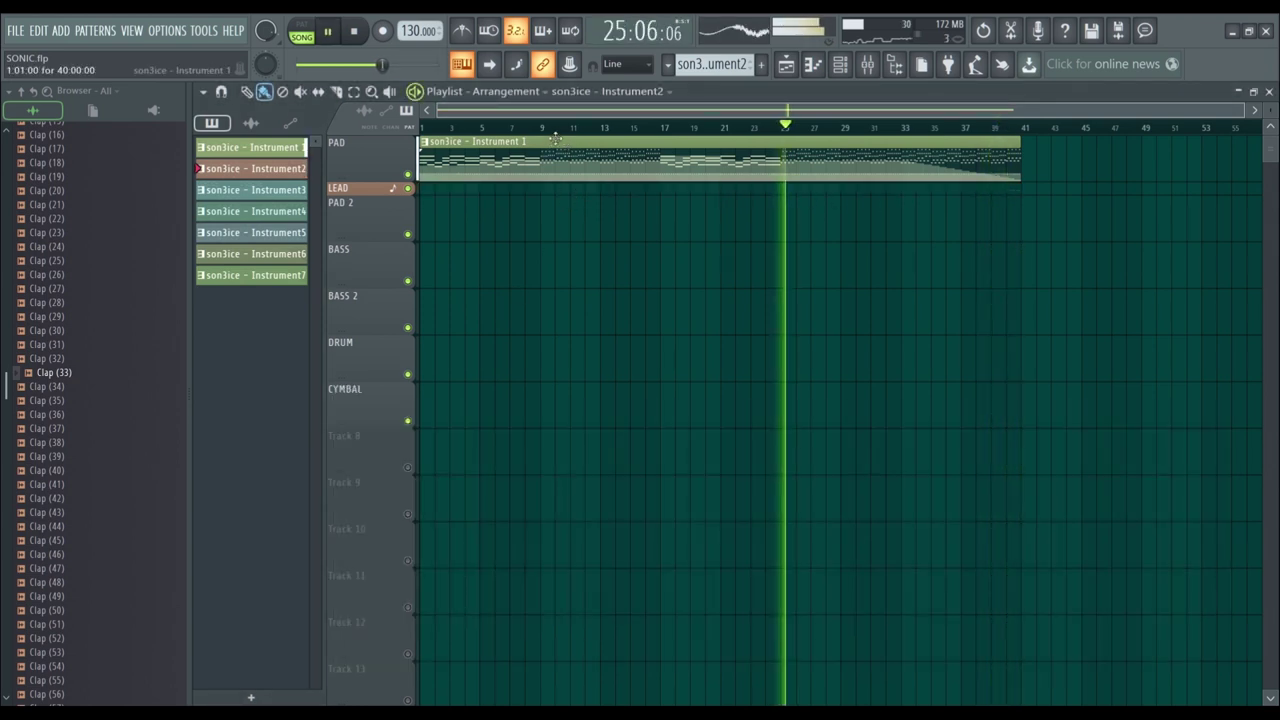
key(space)
drag(783, 130, 211, 151)
key(space)
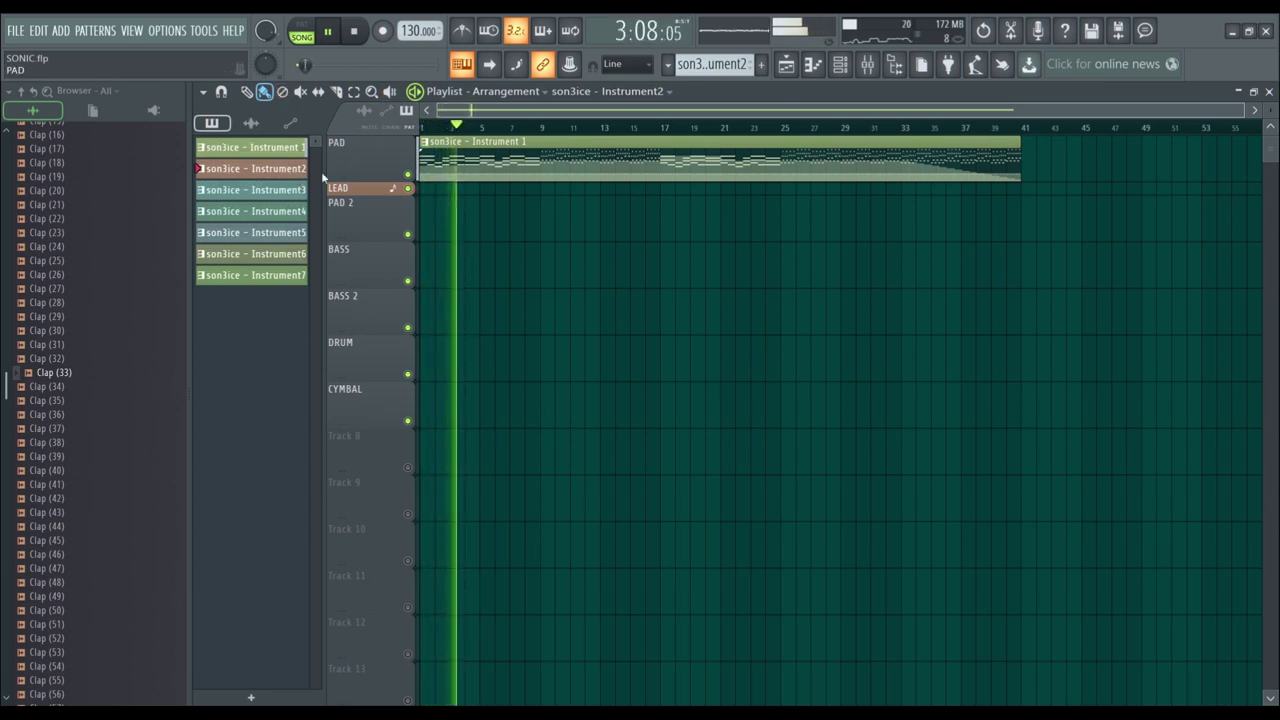
Look through the Sytrus channel's shift, Mod Y, panning, release velocity and fine pitch parameters in the graph editor
key(F6)
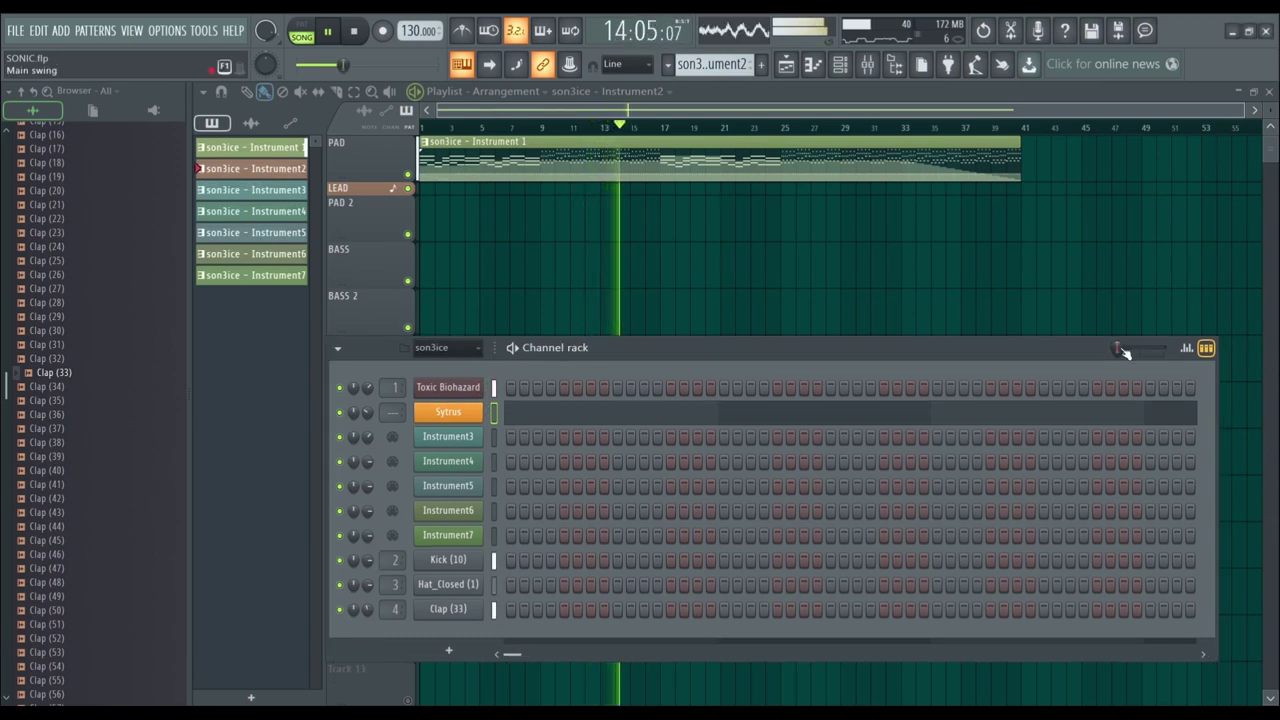
click(1186, 347)
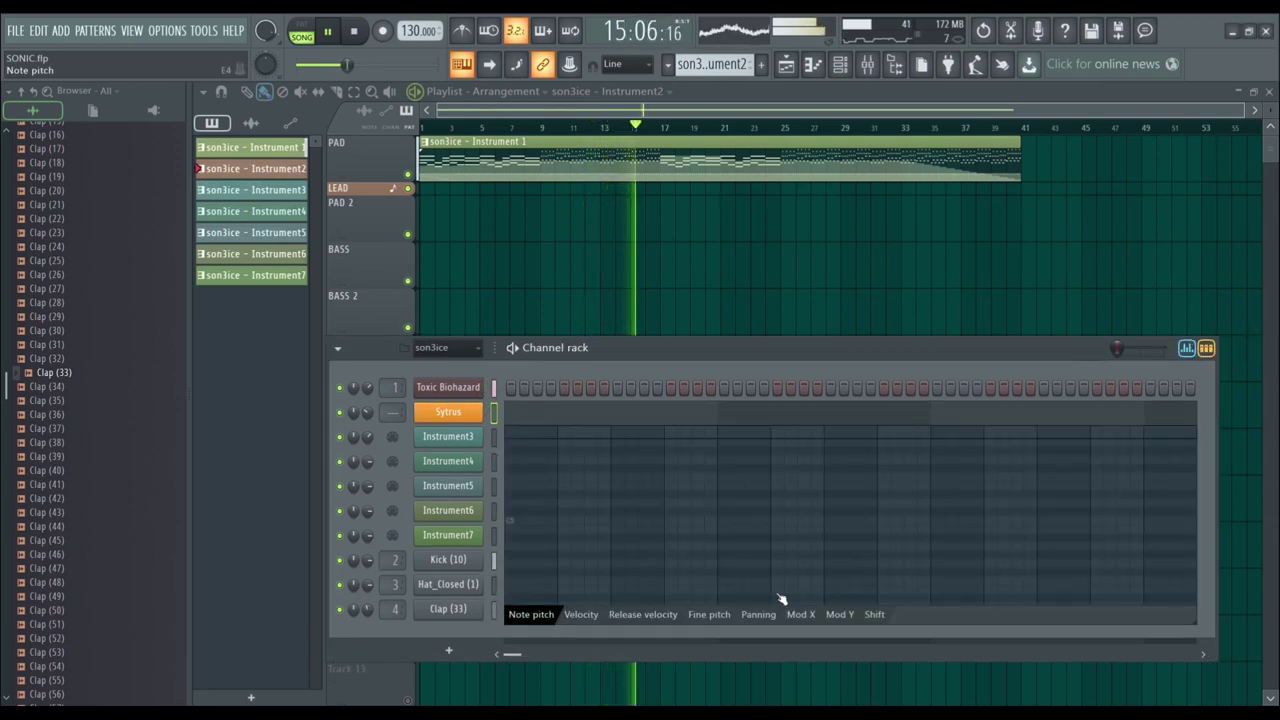
click(874, 614)
click(839, 614)
click(758, 614)
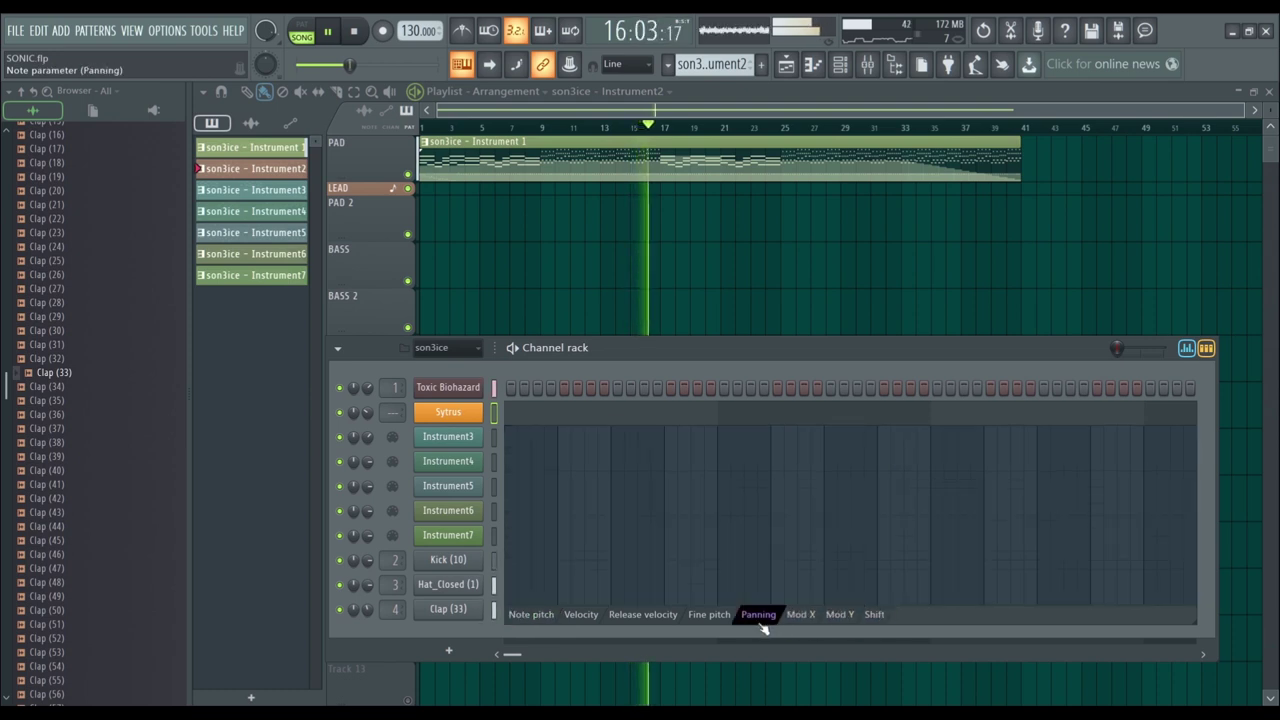
click(662, 618)
click(709, 618)
Try Clap (33) hits on steps 3 and 7, switch the channel rack to note preview and close the clap's settings
click(450, 609)
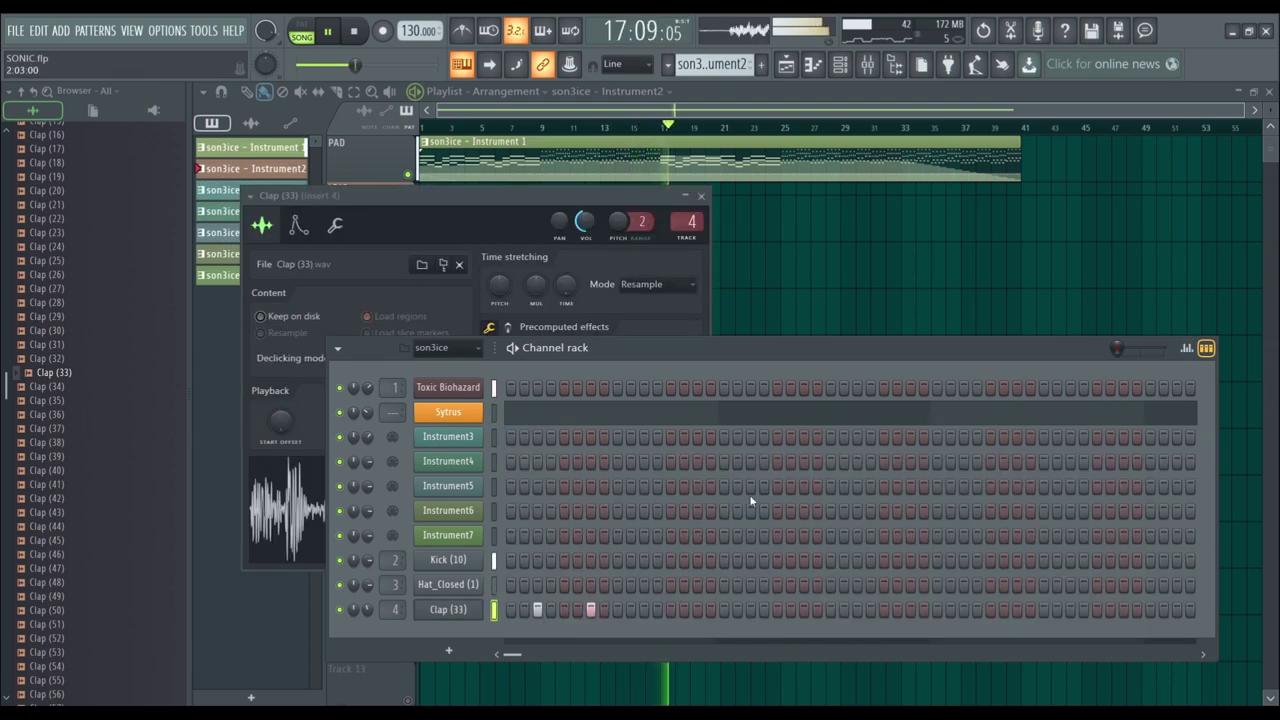
click(1186, 348)
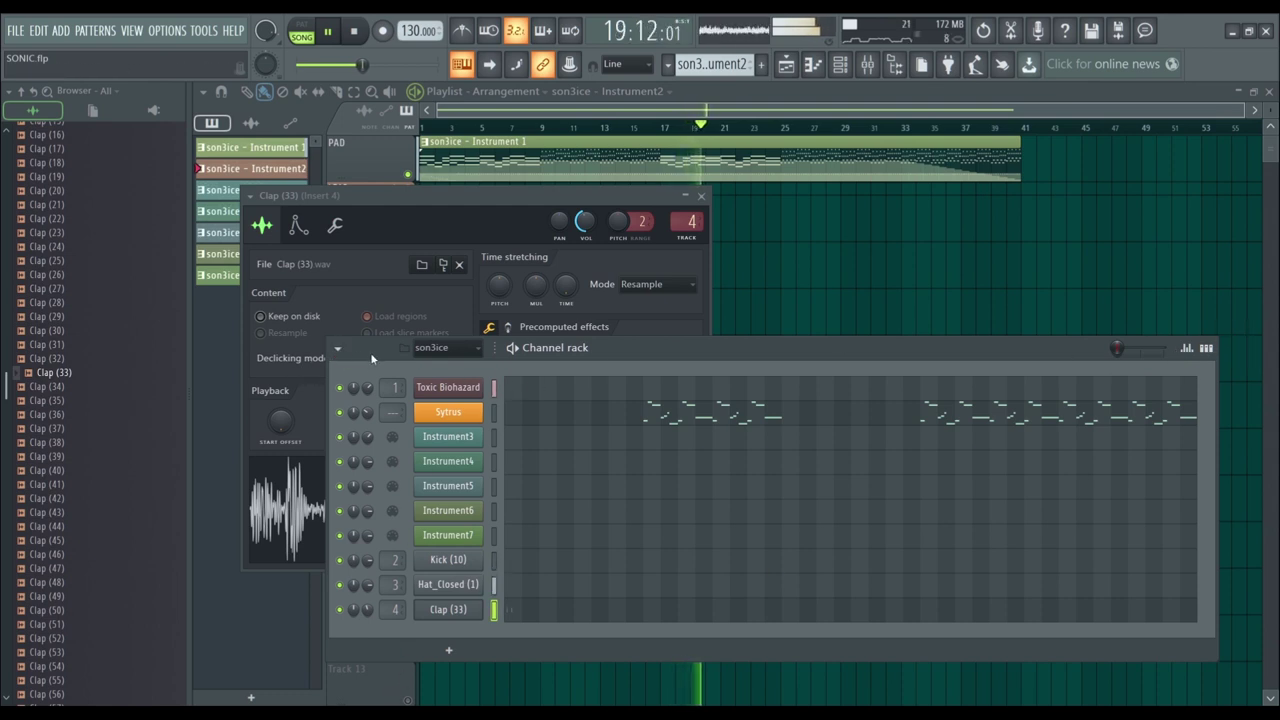
drag(372, 358, 386, 428)
key(F6)
click(702, 197)
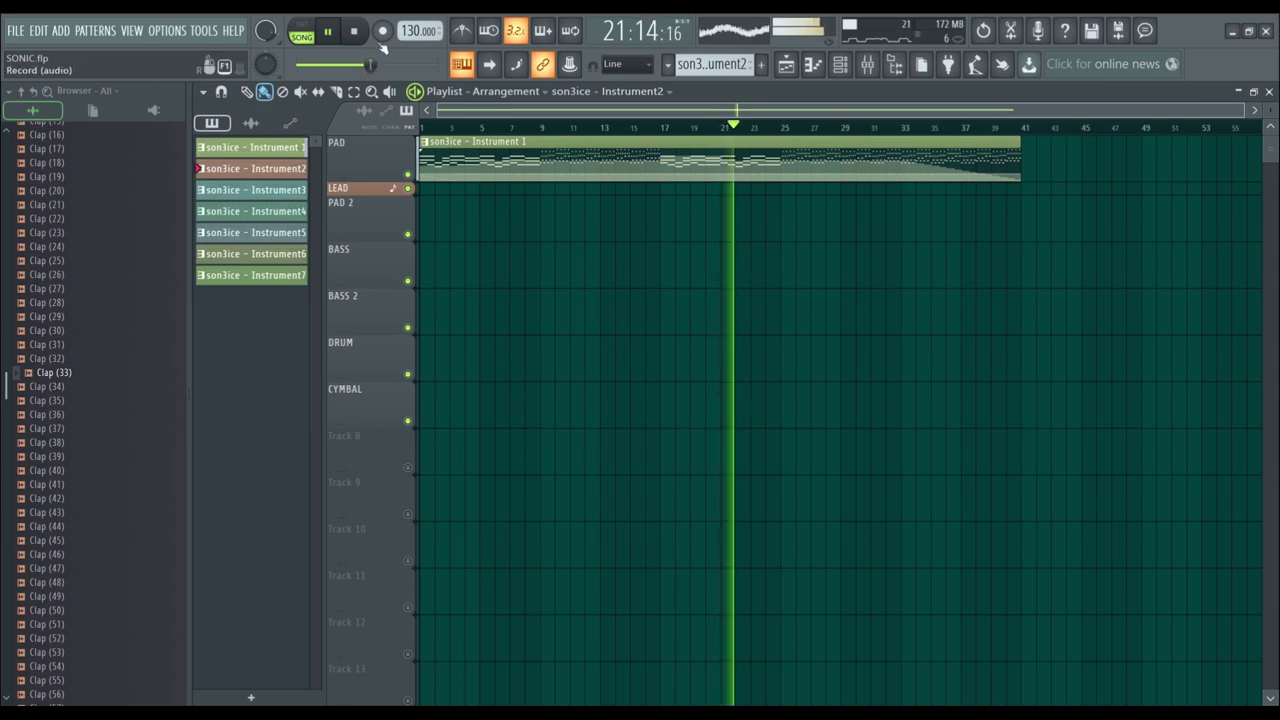
scroll(47, 424, down, 10)
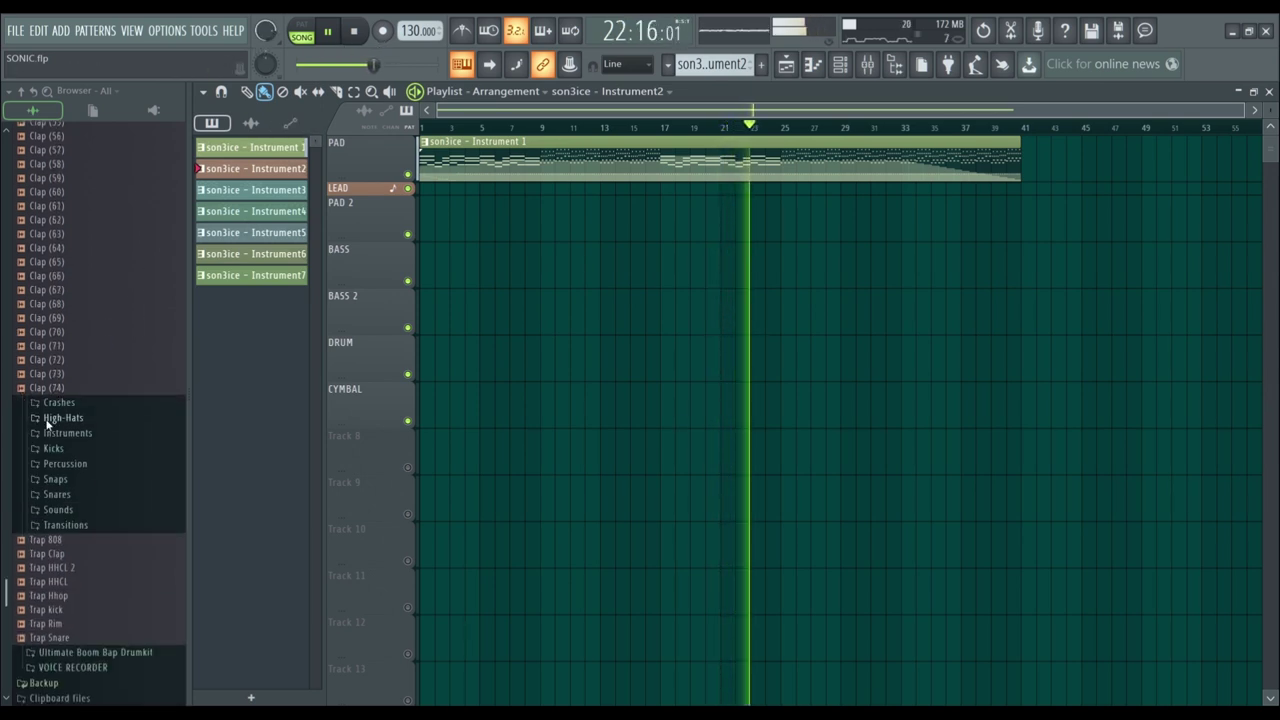
scroll(47, 424, up, 12)
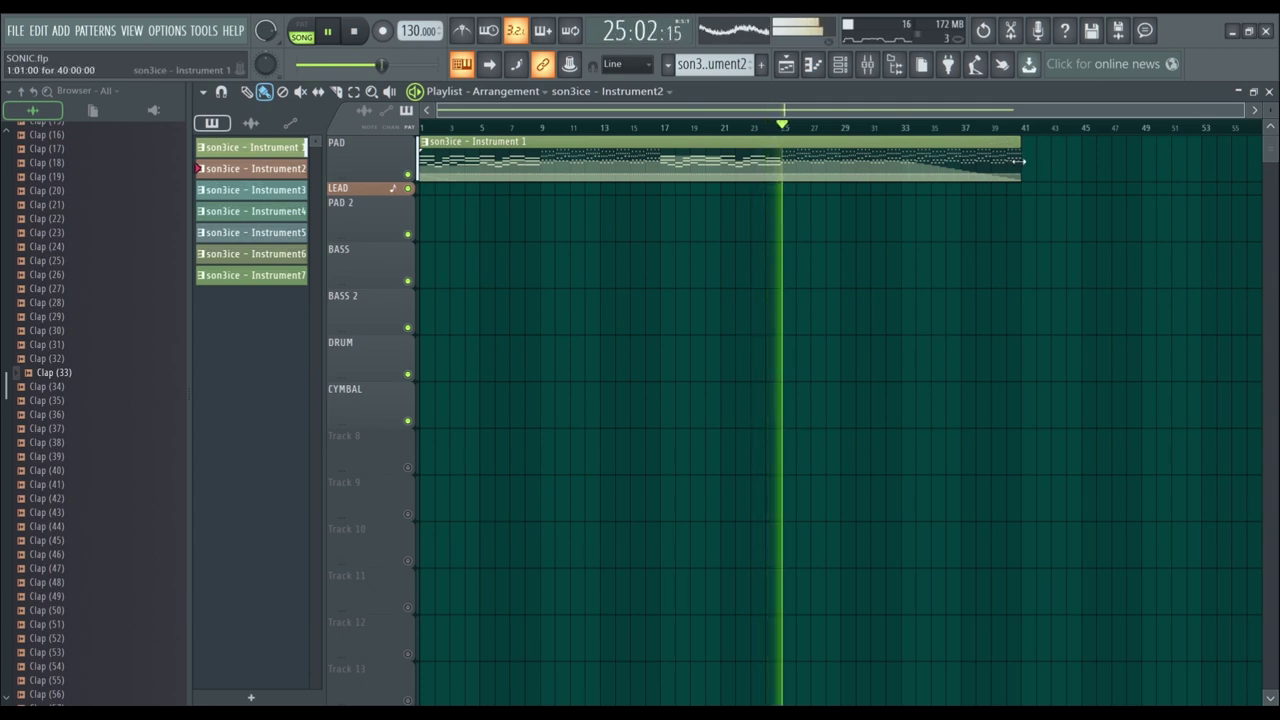
scroll(105, 265, up, 13)
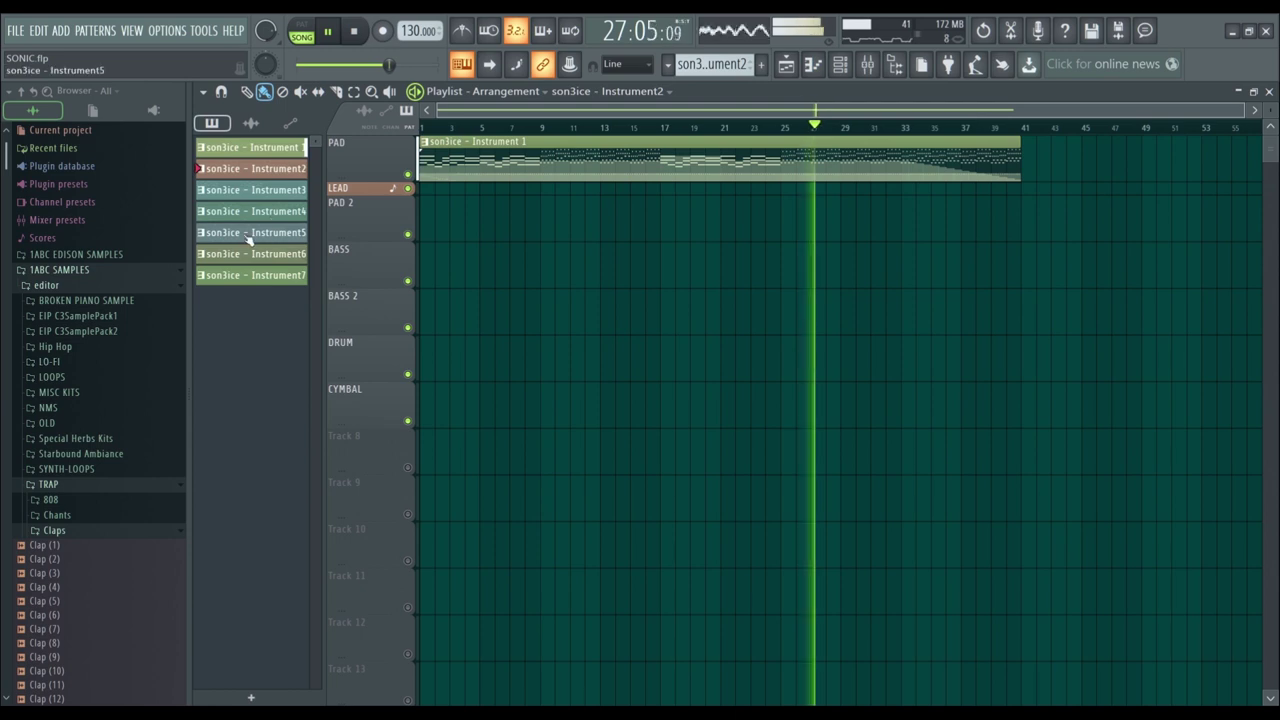
Restore the step grid in the channel rack and fill Clap (33) with a hit every four steps from step 1
key(F6)
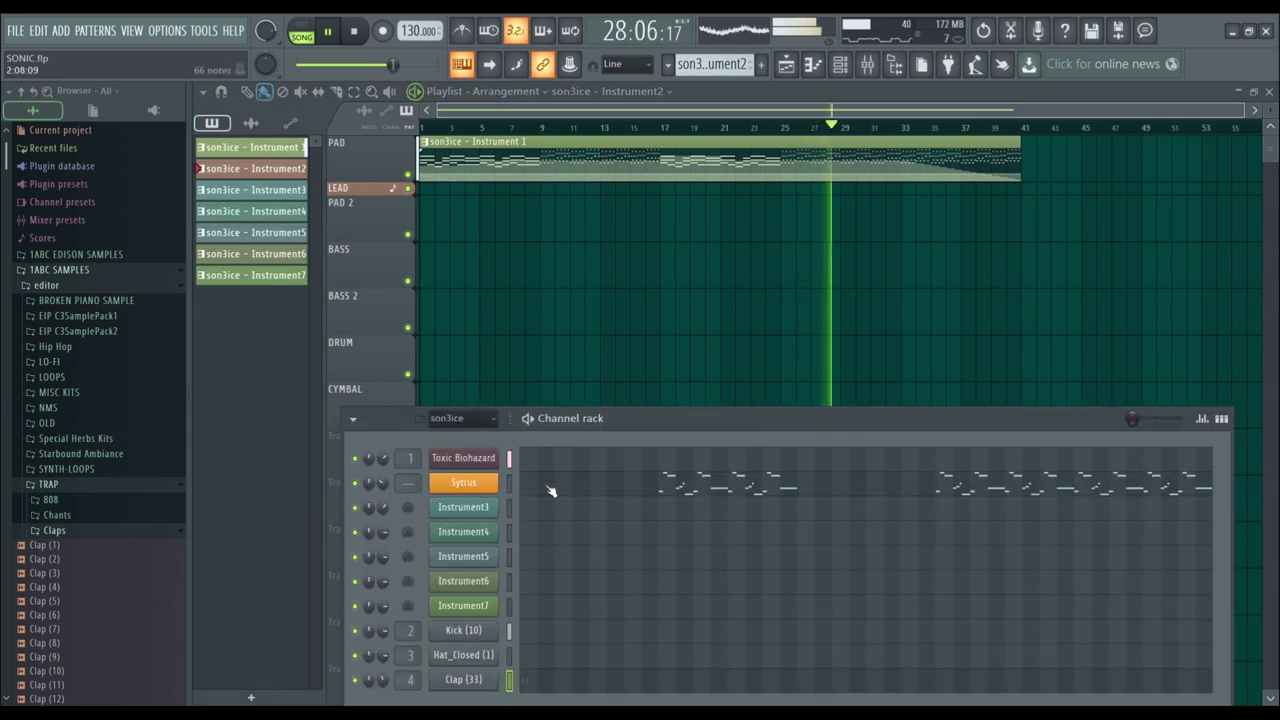
drag(610, 420, 572, 279)
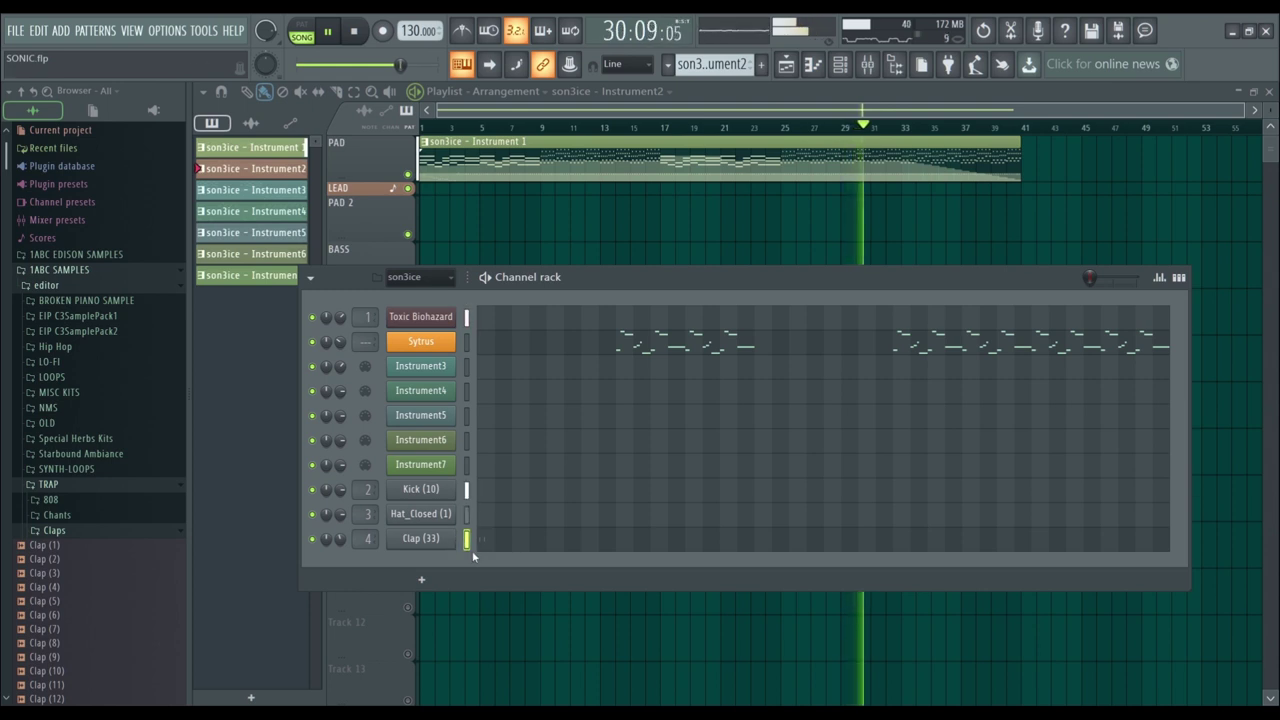
key(F6)
key(F6)
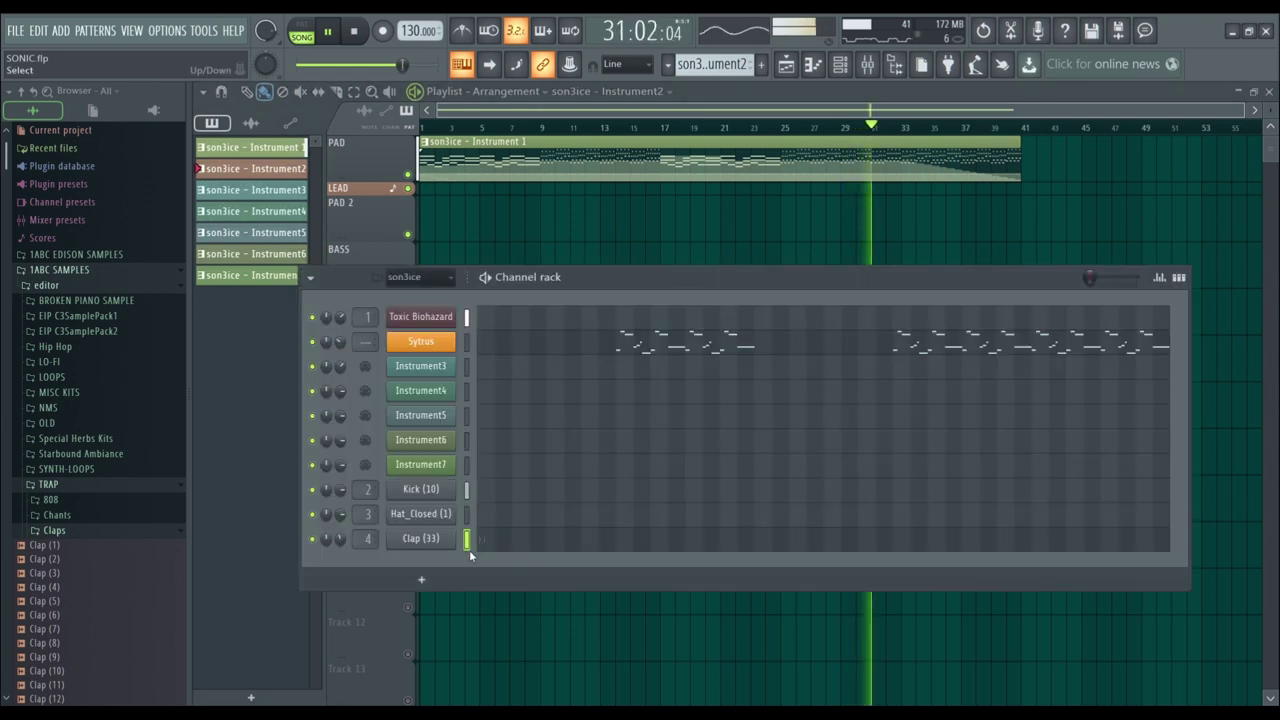
click(1160, 278)
key(space)
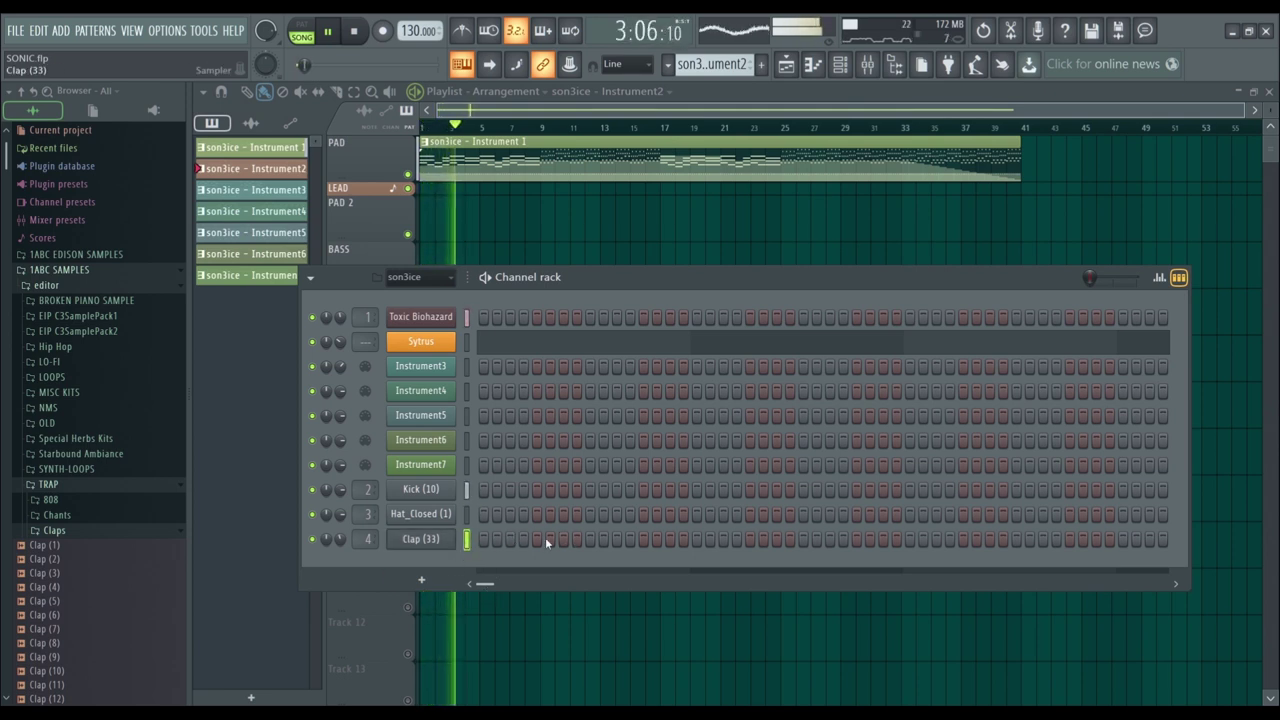
click(632, 588)
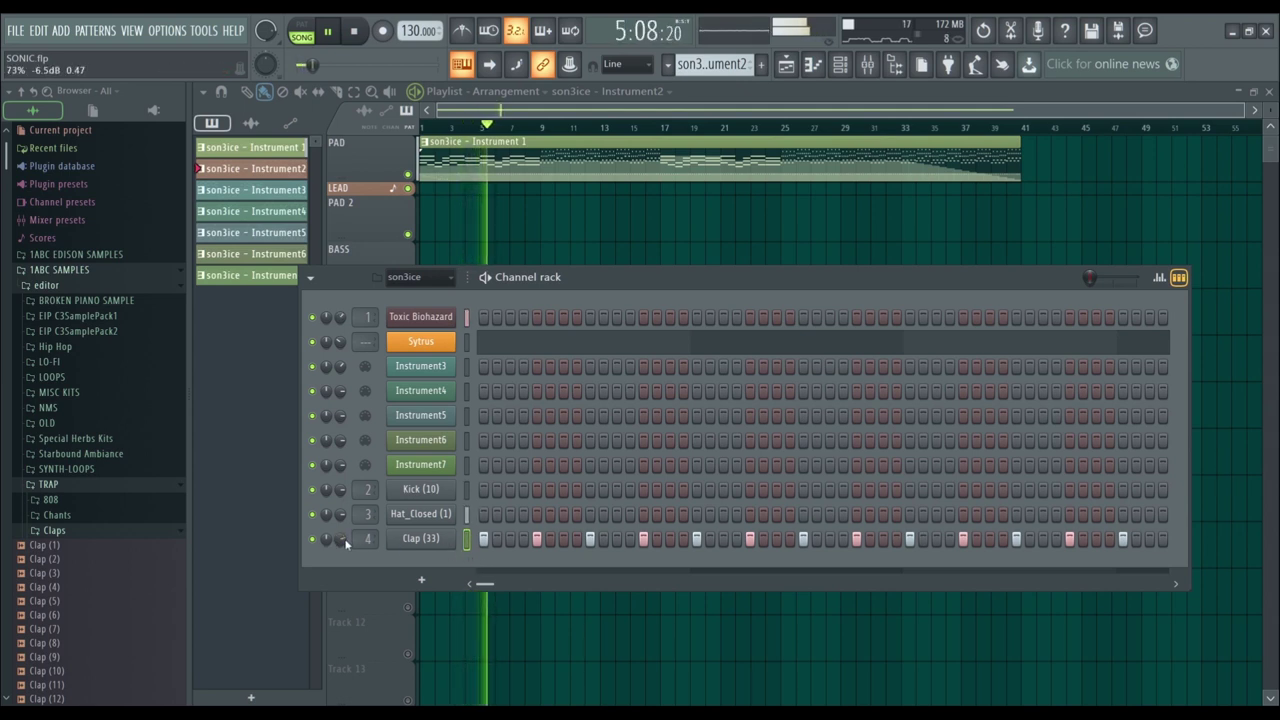
Refill Clap (33) with a hit every eight steps from step 1, and switch to the Instrument 1 pattern
right_click(402, 541)
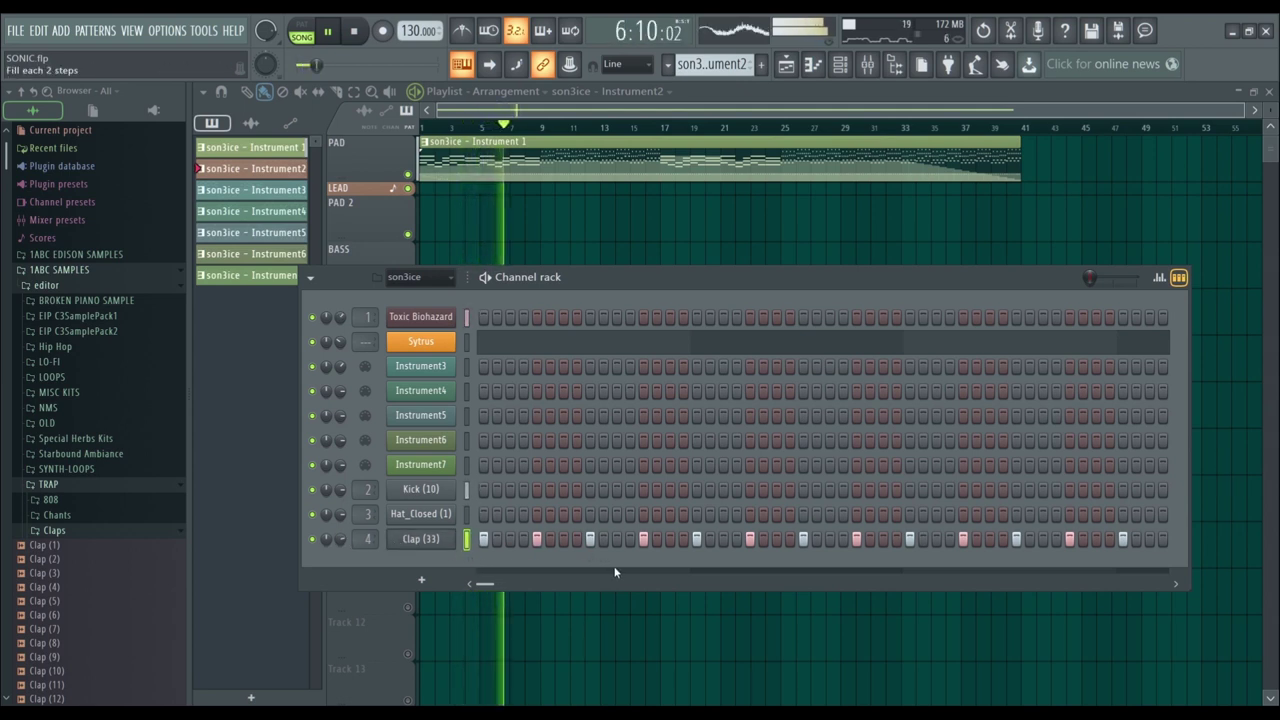
click(614, 569)
right_click(448, 541)
click(617, 596)
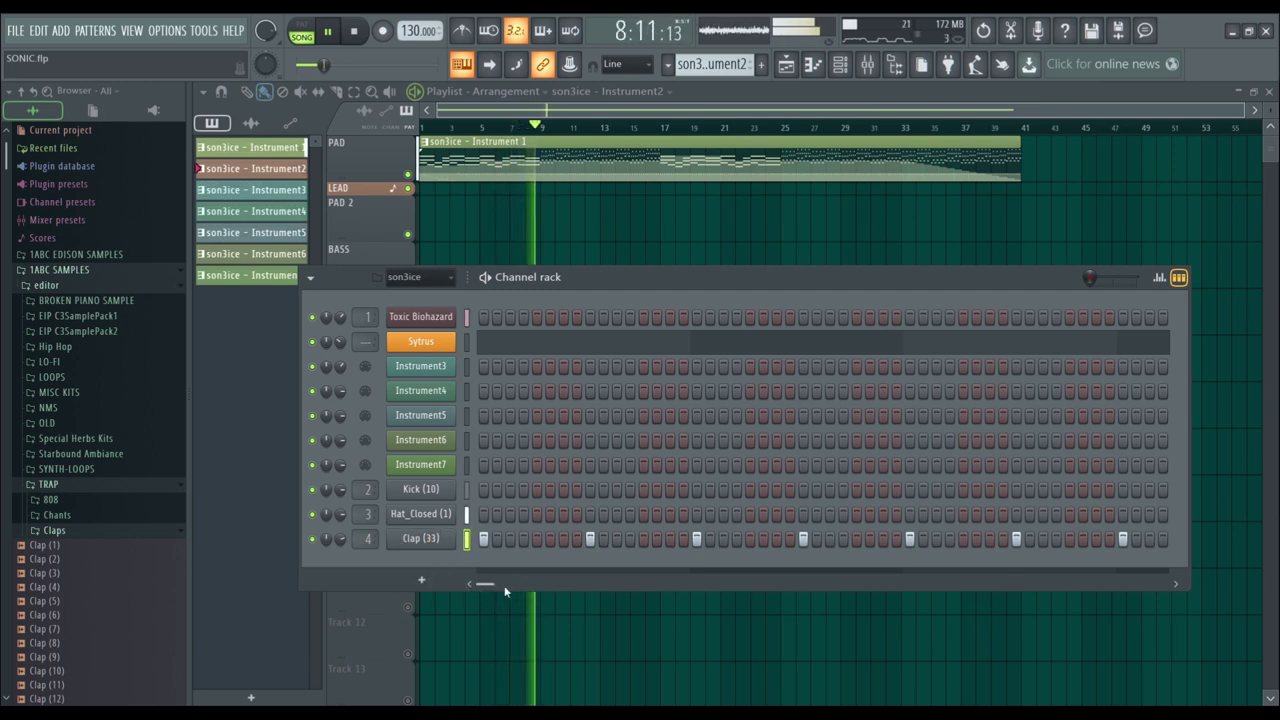
key(KP_Subtract)
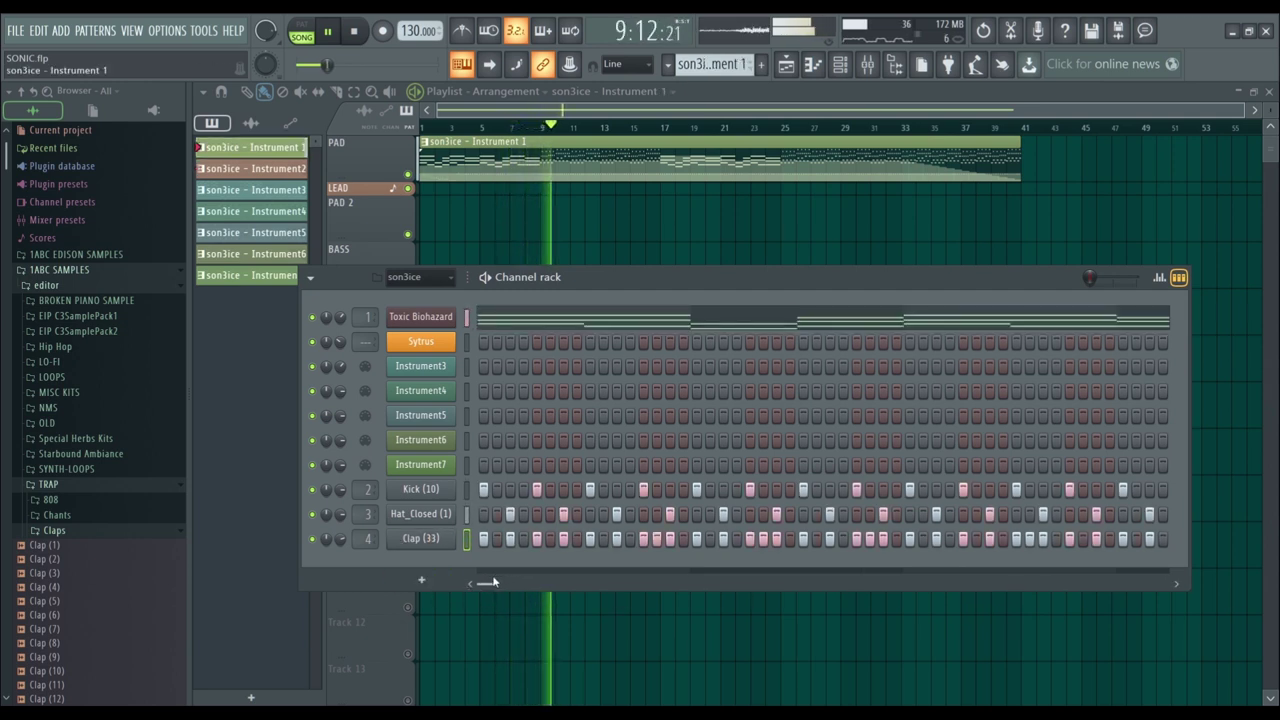
Rework the Clap (33) row in the Instrument 1 pattern into a hit every eight steps from step 5, replaying the song
key(space)
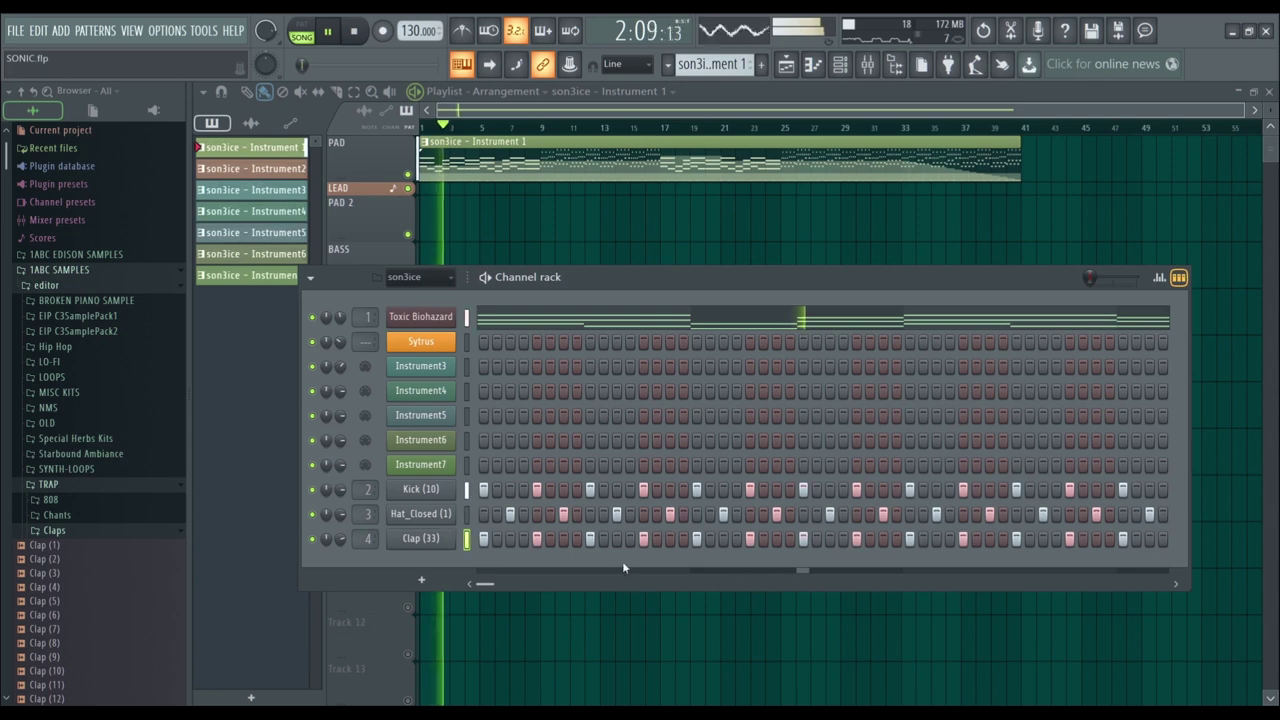
key(space)
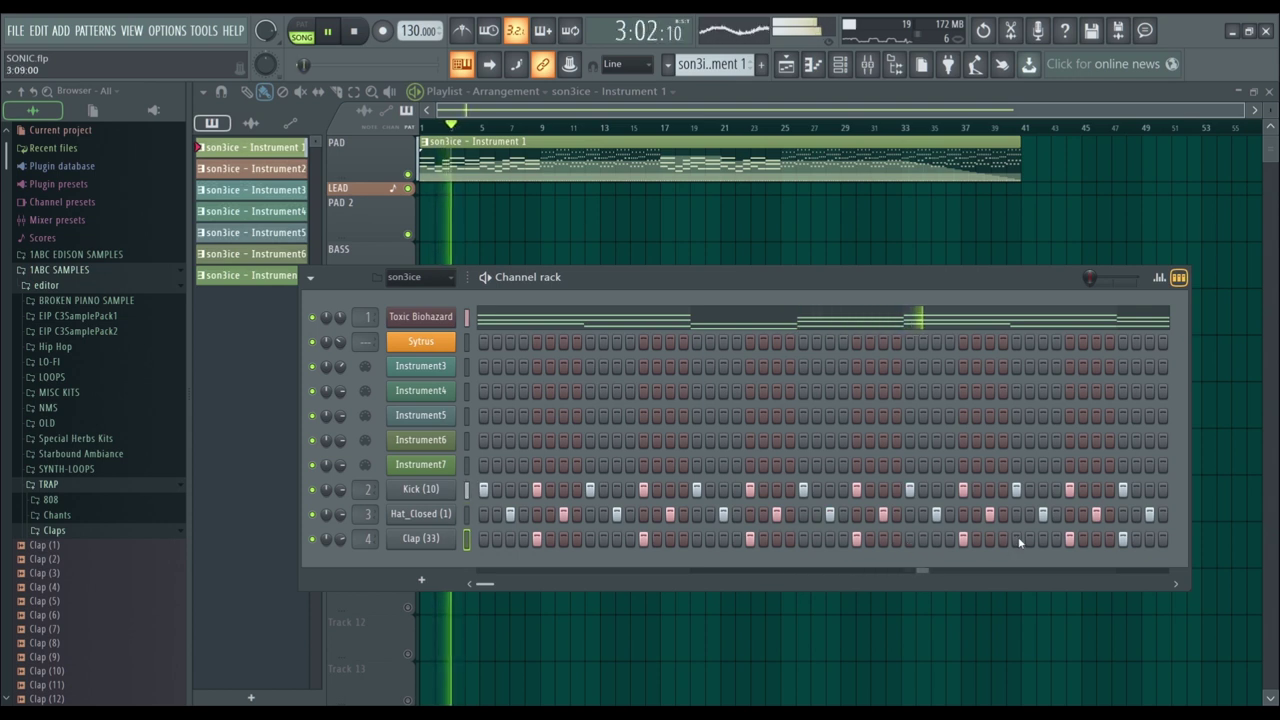
right_click(432, 544)
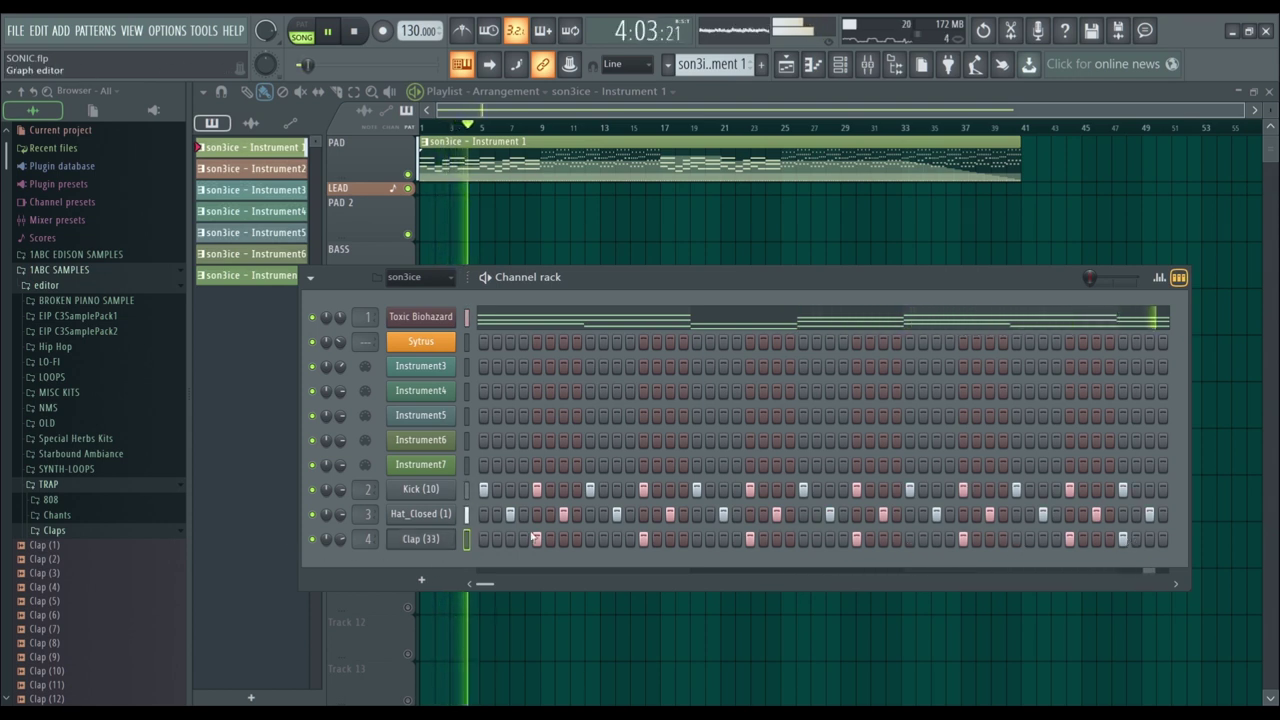
click(667, 571)
right_click(446, 536)
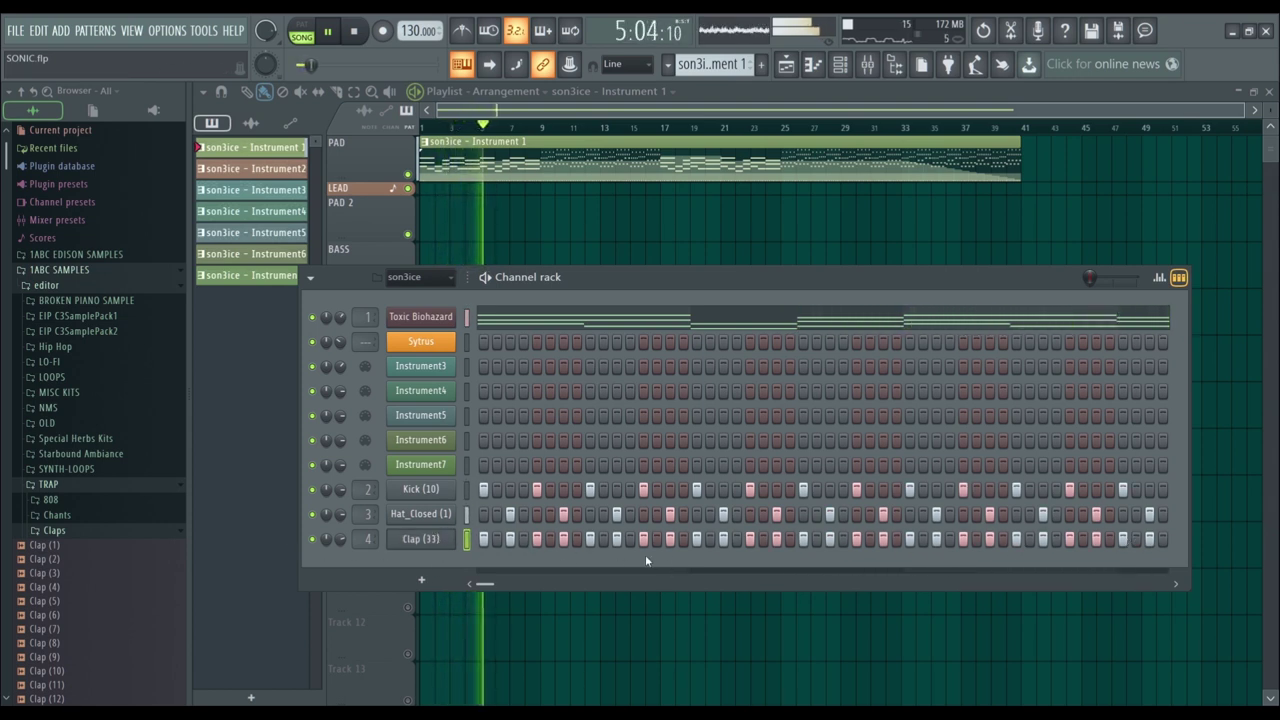
click(660, 575)
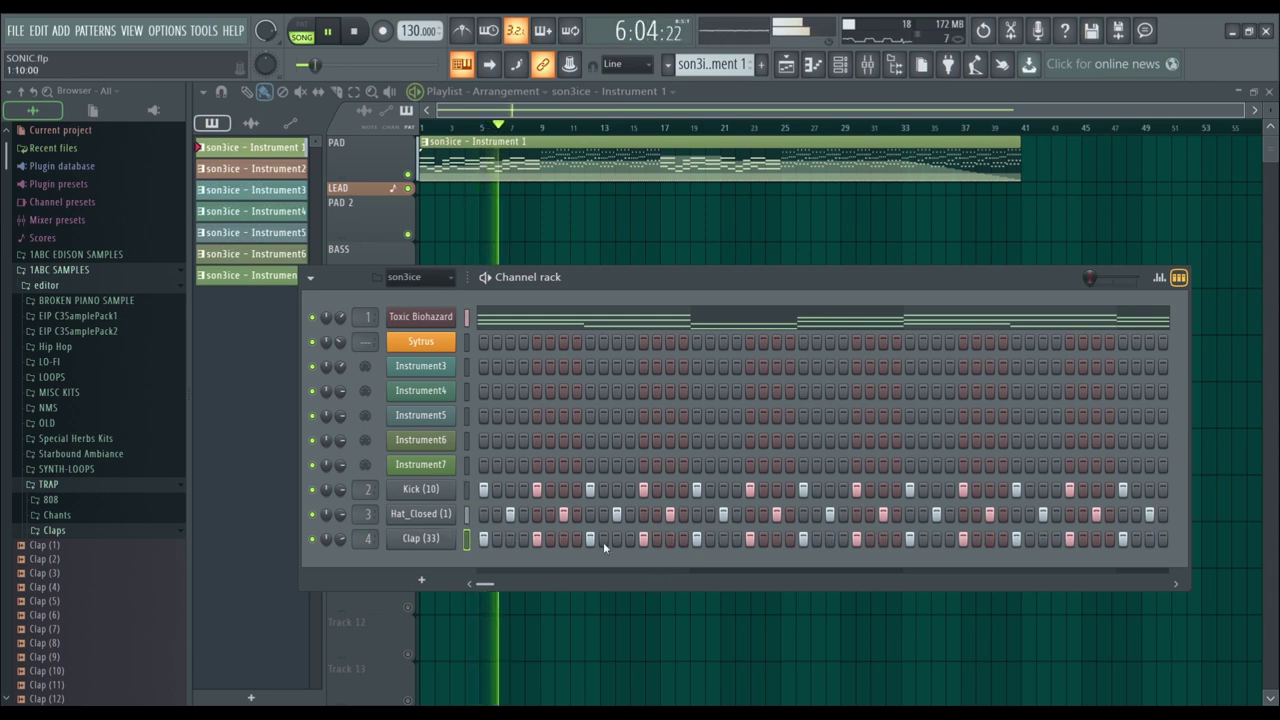
key(space)
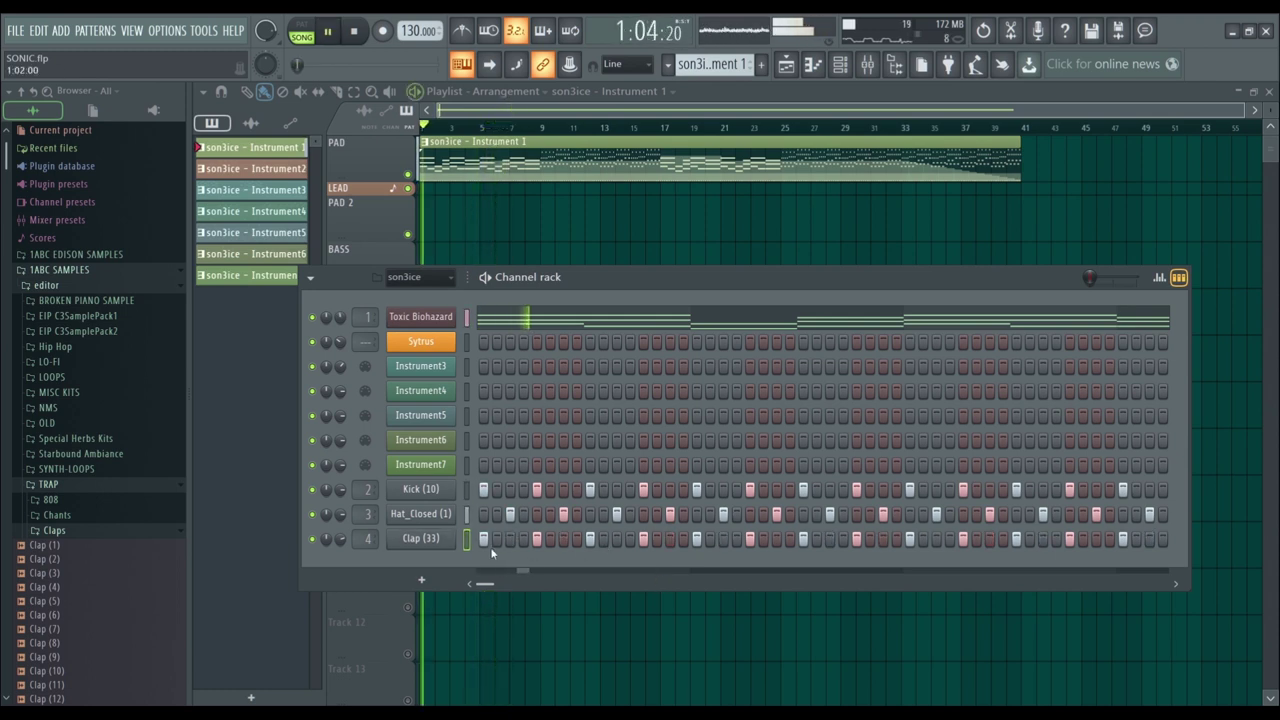
key(space)
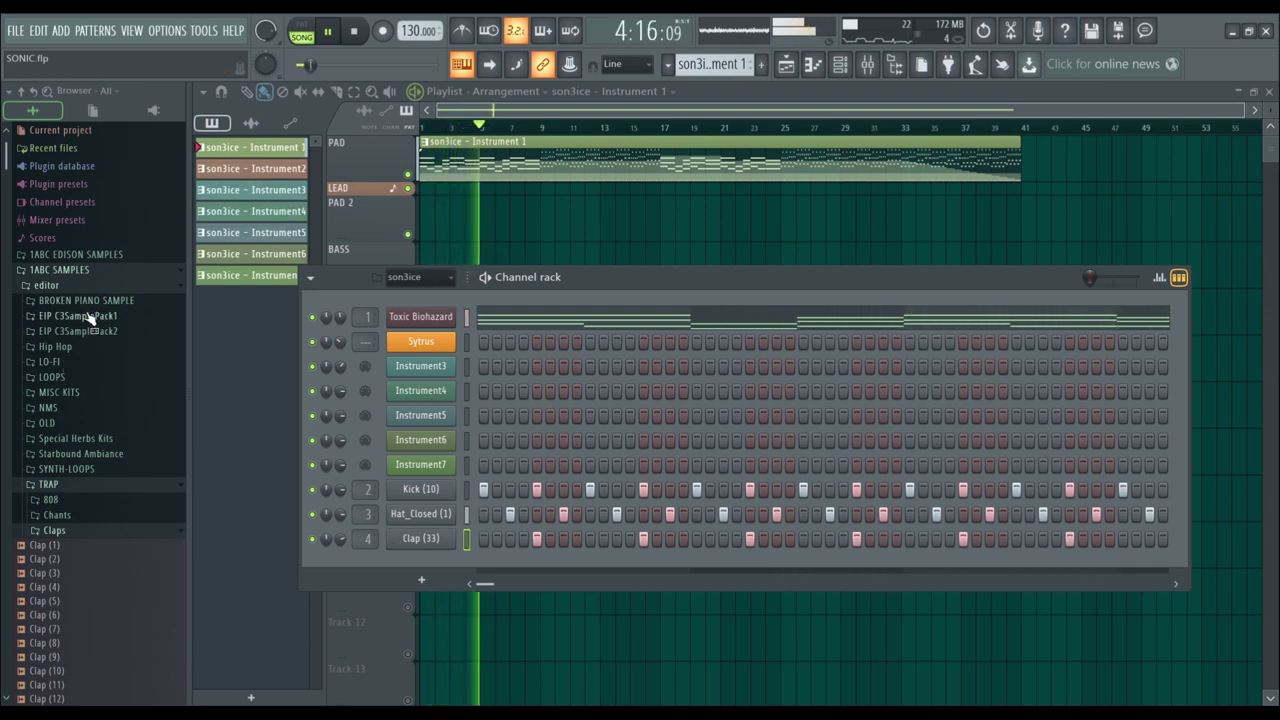
Collapse the 1ABC SAMPLES folder, set the Toxic Biohazard channel volume to 42% and hide the channel rack
click(55, 270)
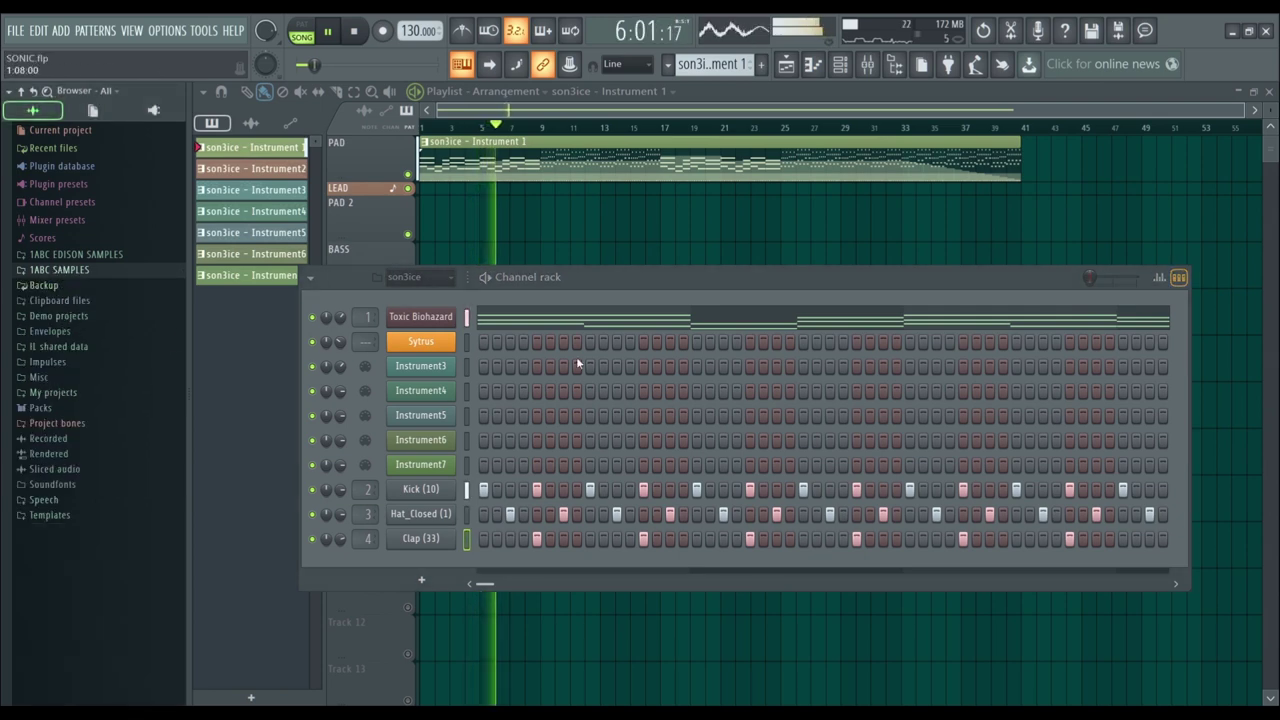
drag(338, 315, 336, 322)
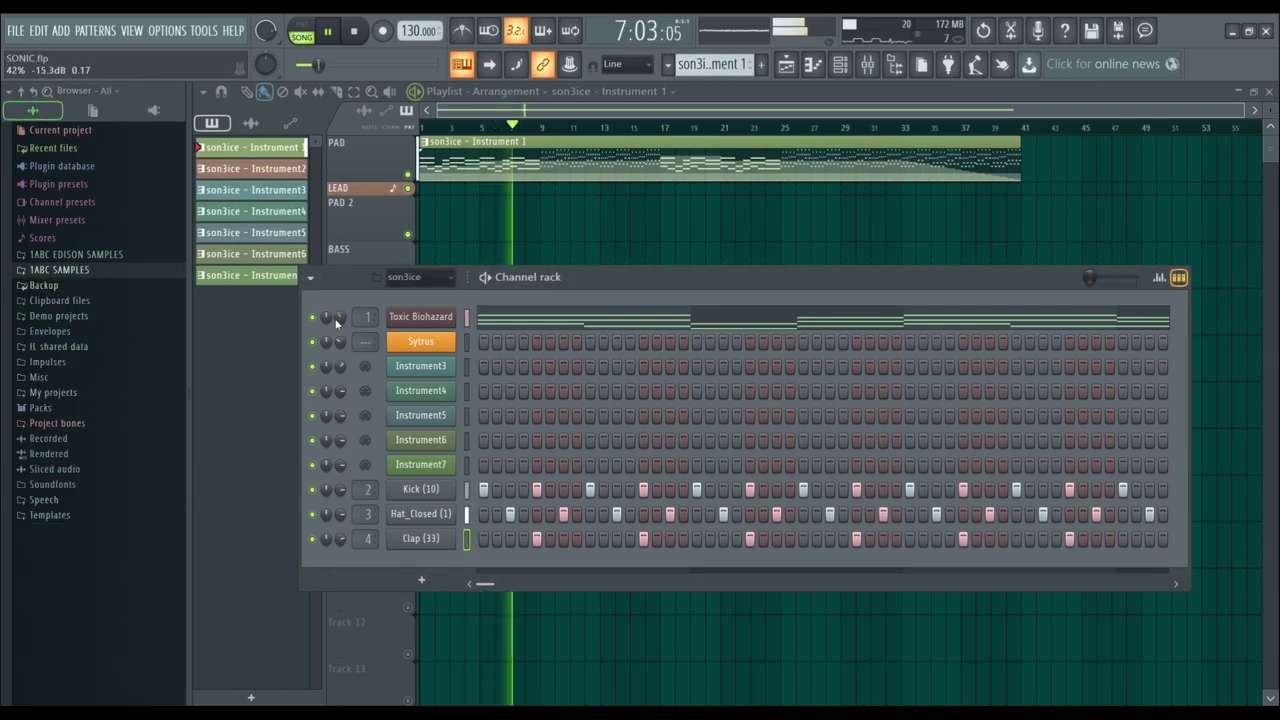
key(F6)
key(F6)
key(F6)
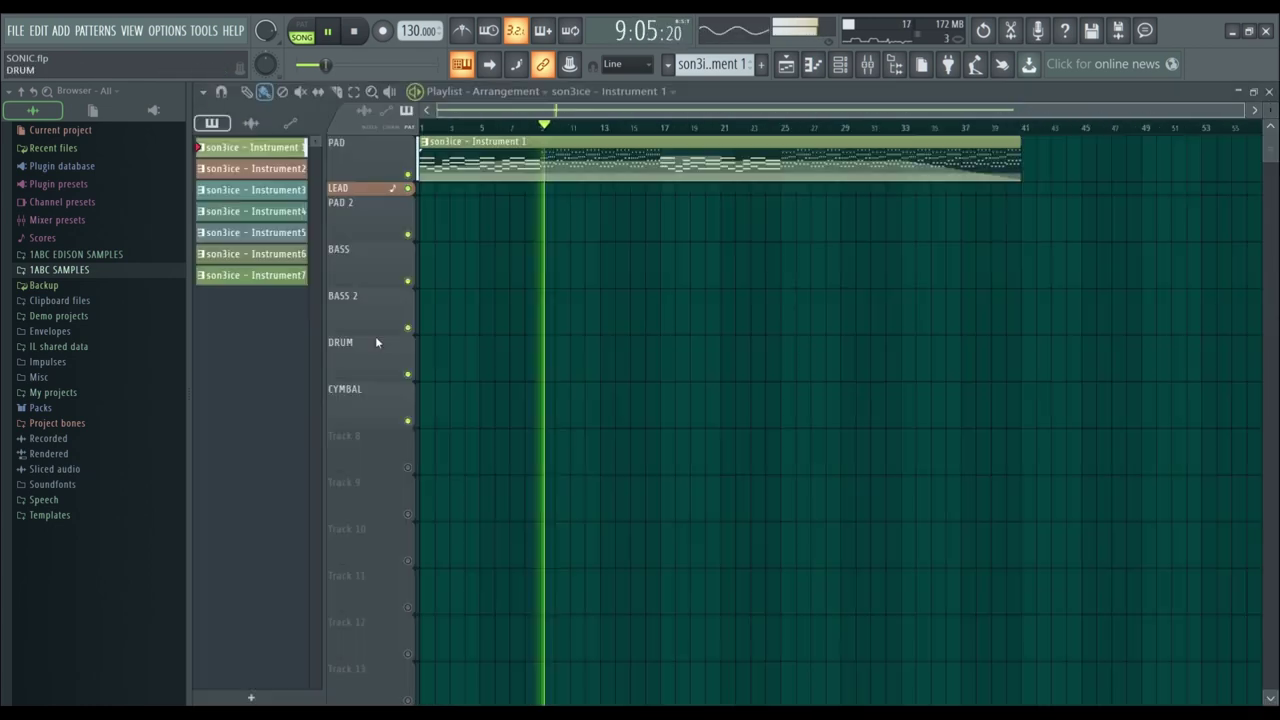
Show the mixer and route Sytrus to mixer track 2, Kick (10) to 3, Hat_Closed (1) to 4 and Clap (33) to 5
key(F9)
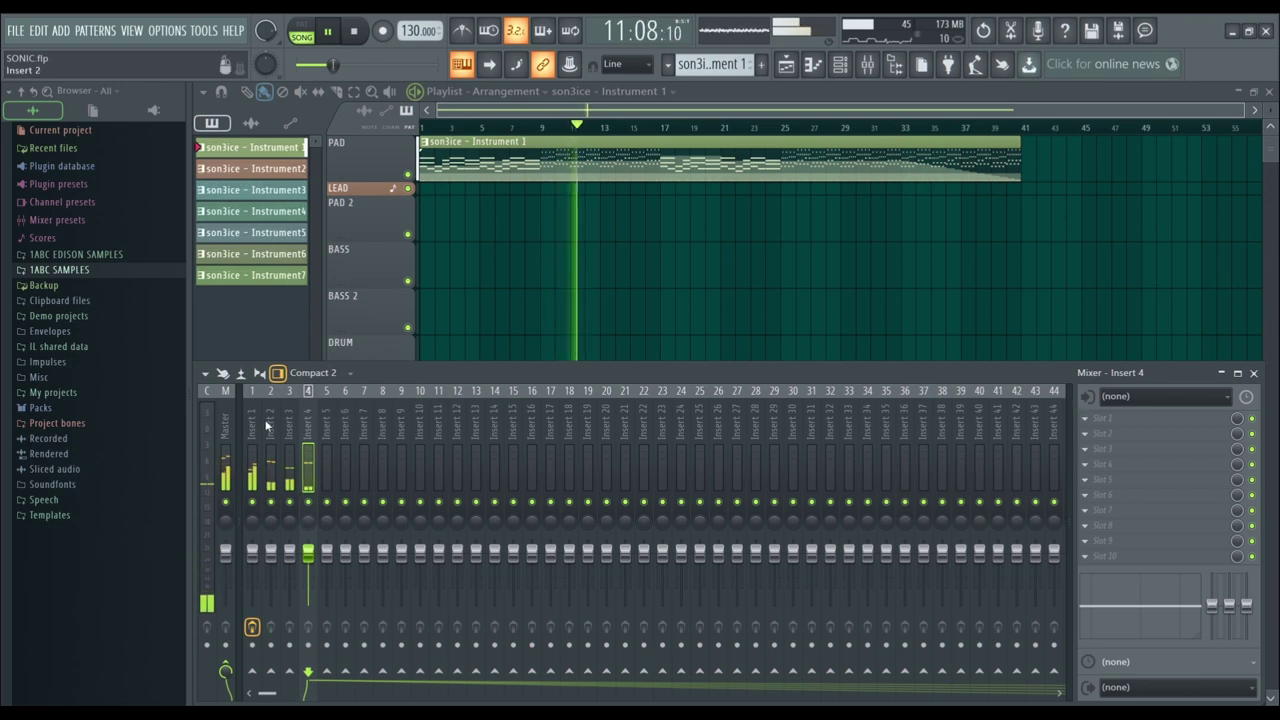
key(F5)
key(F5)
key(F6)
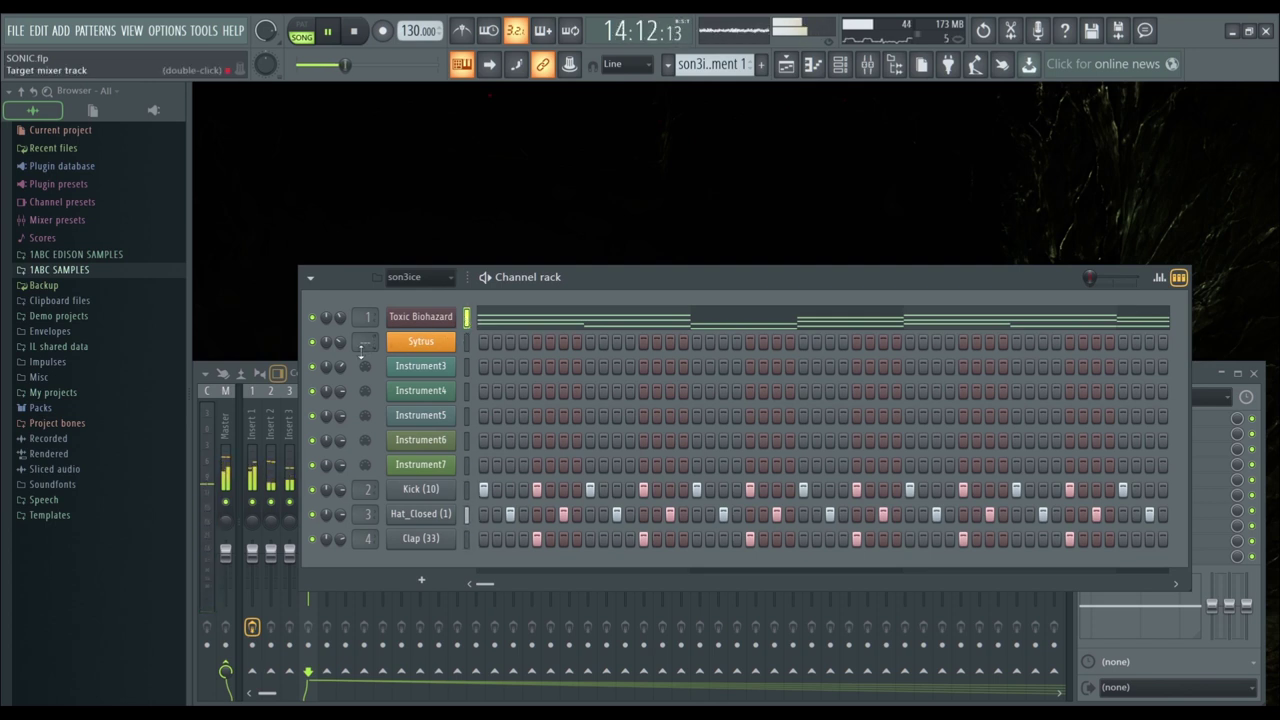
drag(361, 350, 362, 341)
drag(366, 489, 360, 485)
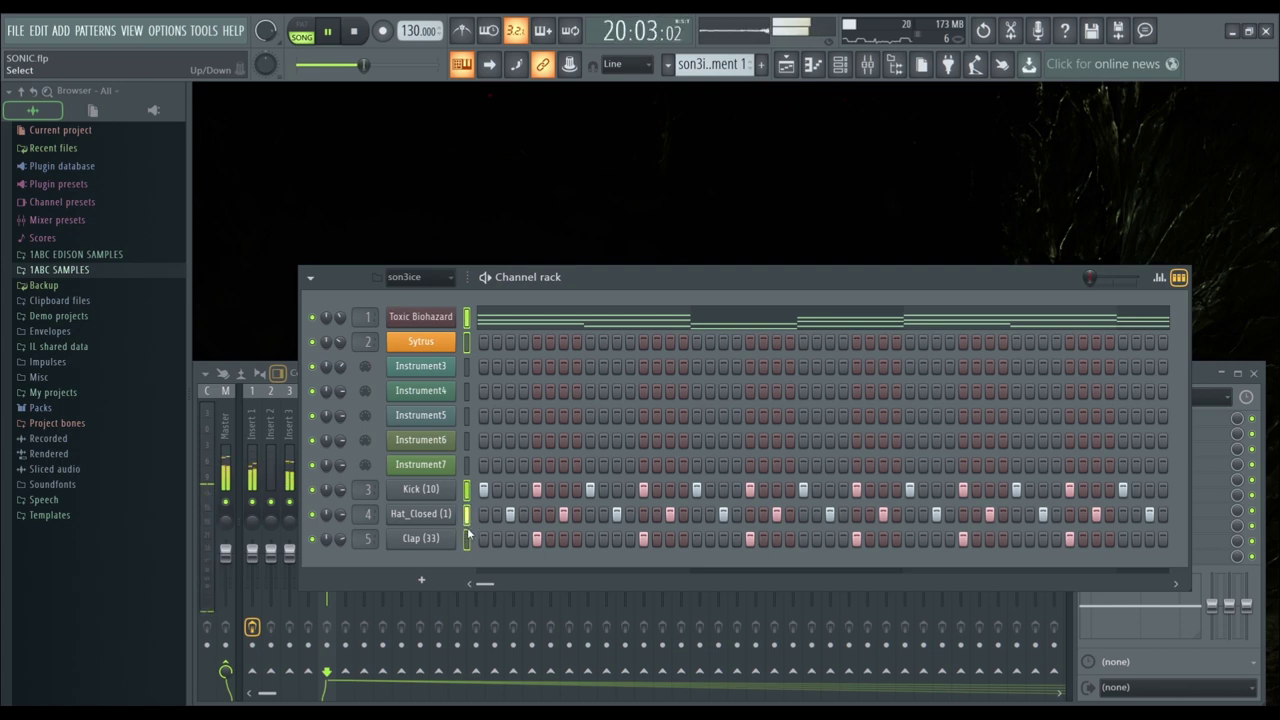
Link the selected channels to consecutive mixer tracks starting from Insert 1, and reposition the mixer window
drag(368, 281, 678, 266)
click(253, 417)
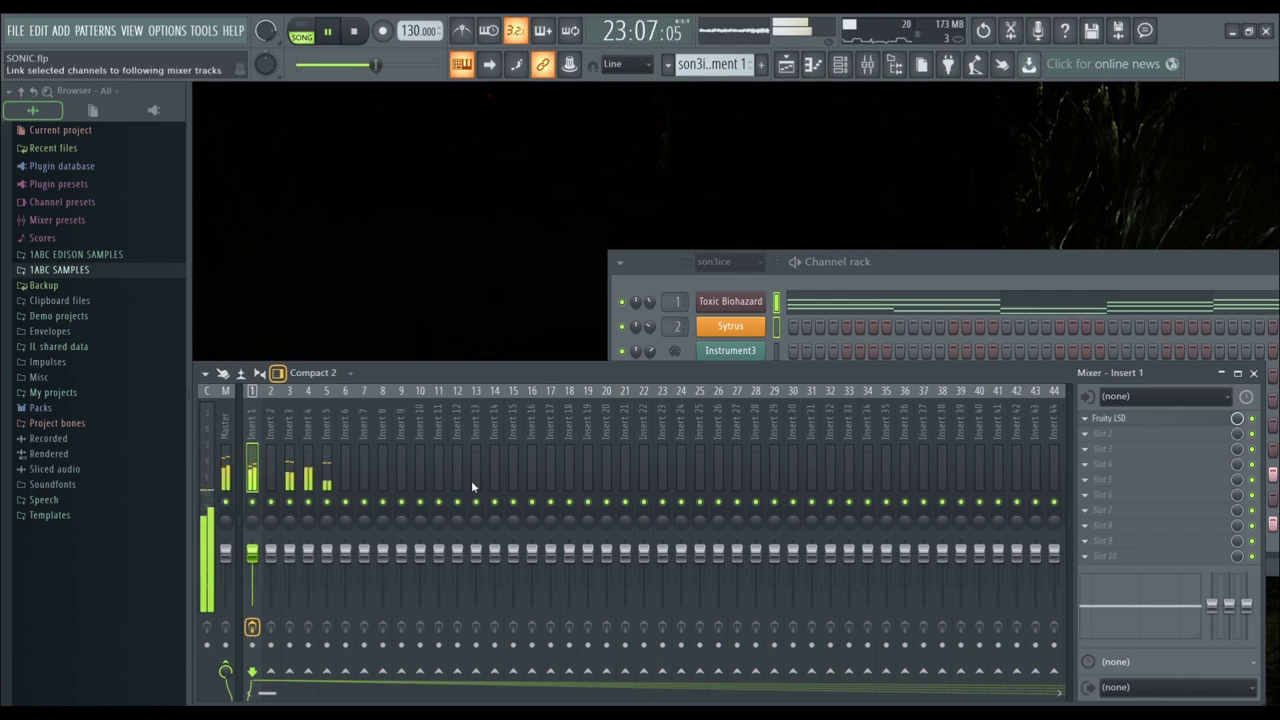
key(ctrl+shift+l)
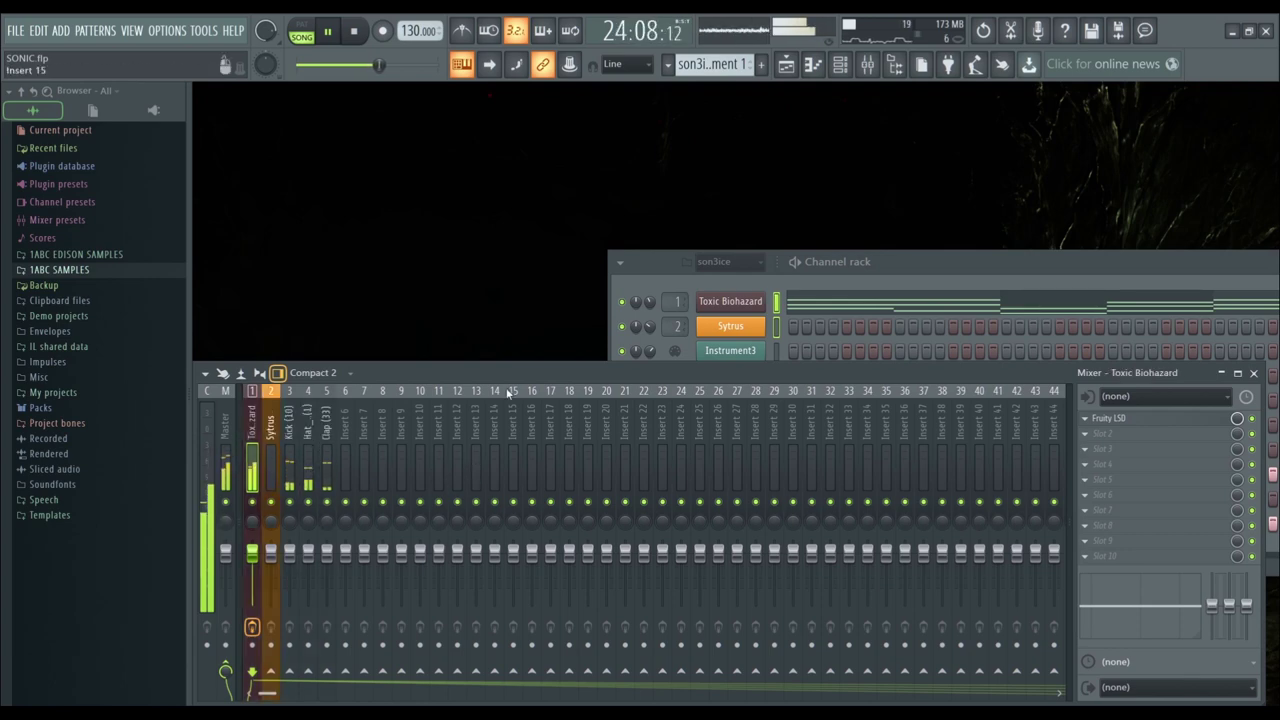
drag(760, 393, 780, 294)
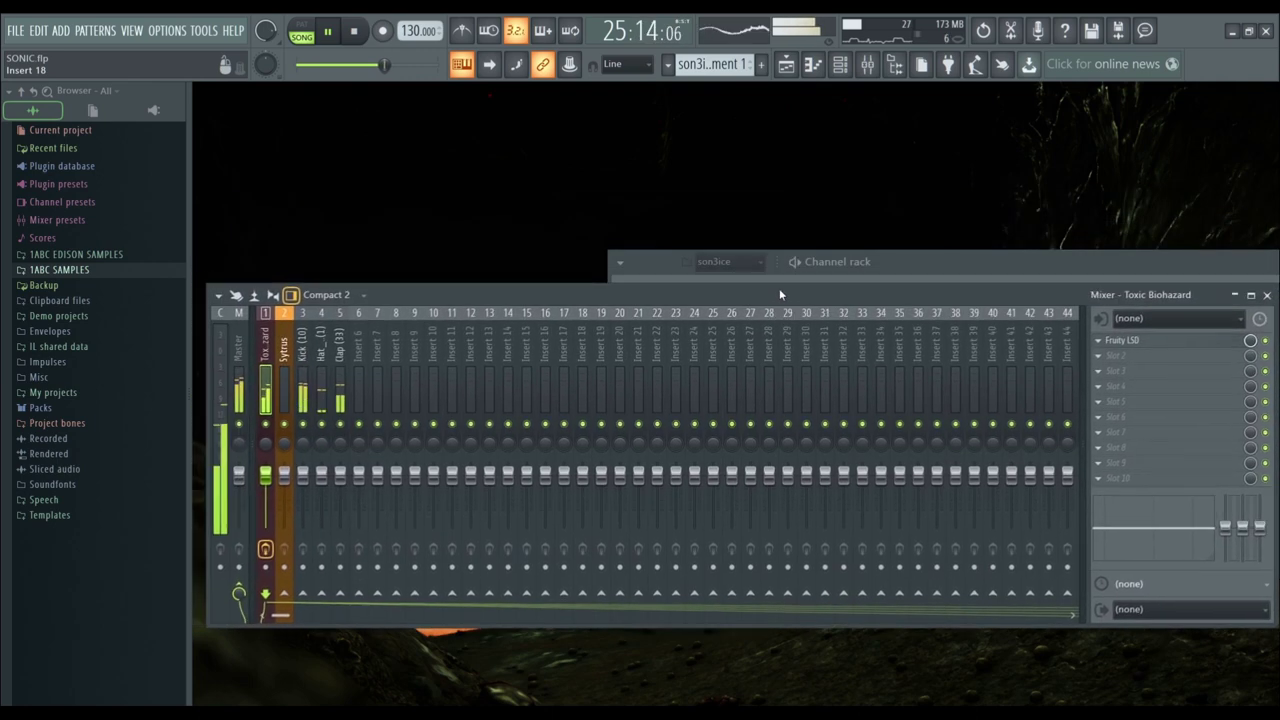
Select the Toxic Biohazard mixer track and clear the channel rack away from the mixer
click(295, 358)
click(265, 357)
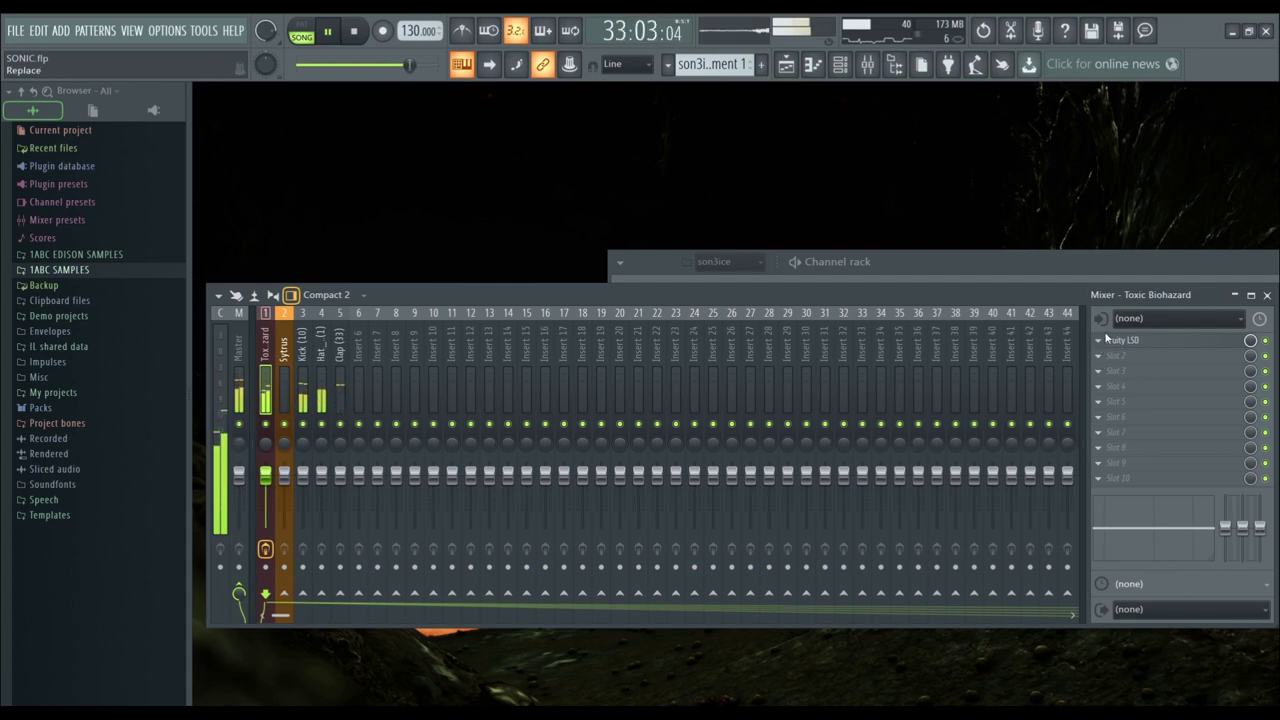
click(1120, 266)
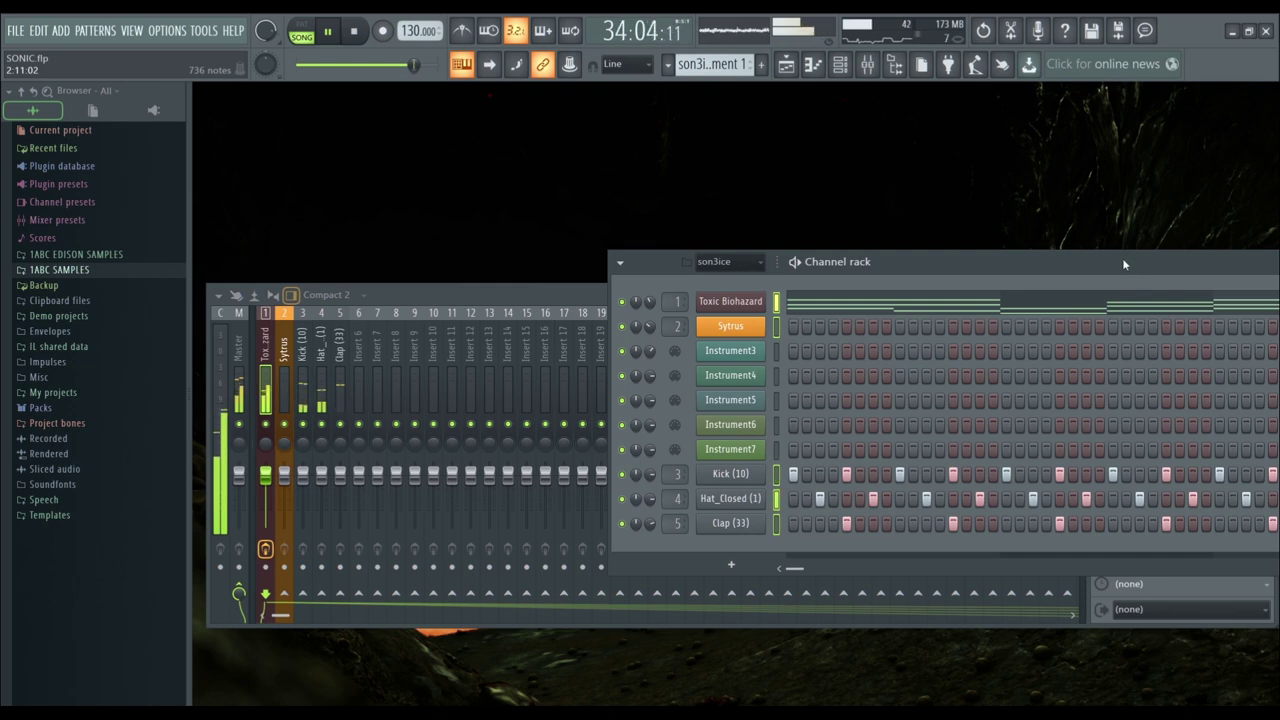
drag(1122, 264, 893, 489)
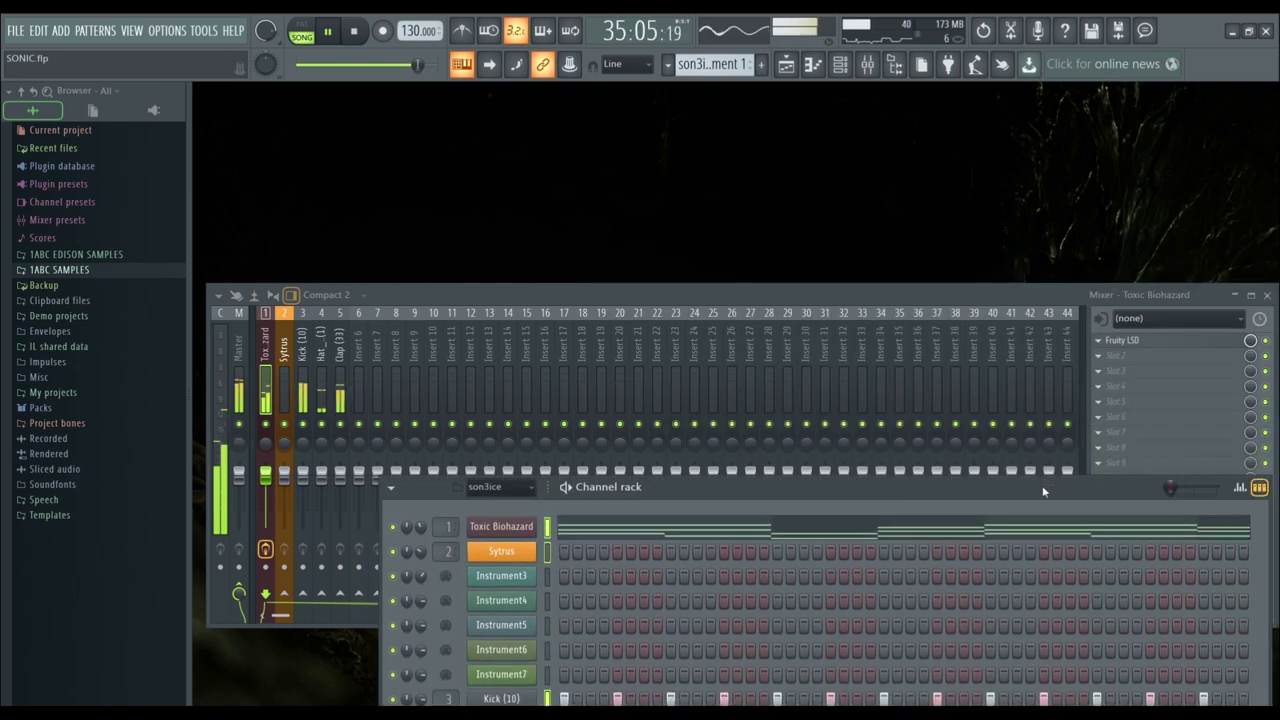
drag(1042, 486, 1045, 493)
key(F6)
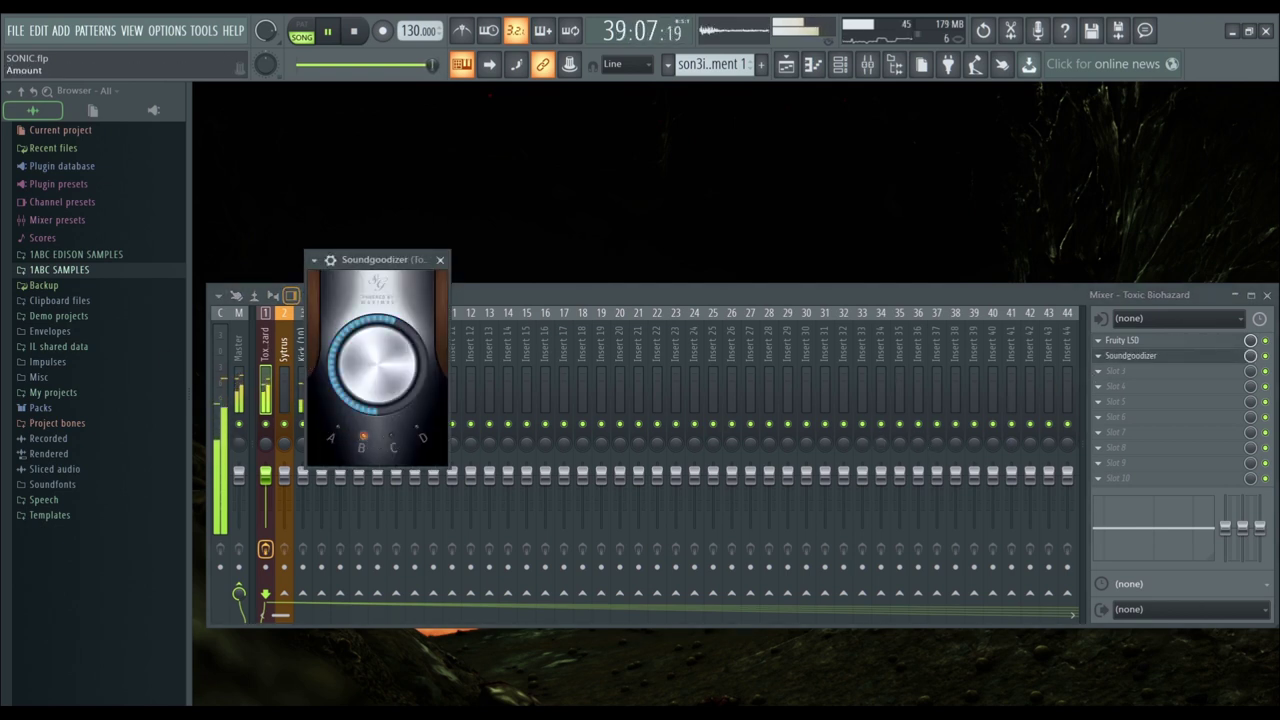
Replace Soundgoodizer with Gross Beat in slot 2 of the Toxic Biohazard track and load the Momentary preset
click(441, 260)
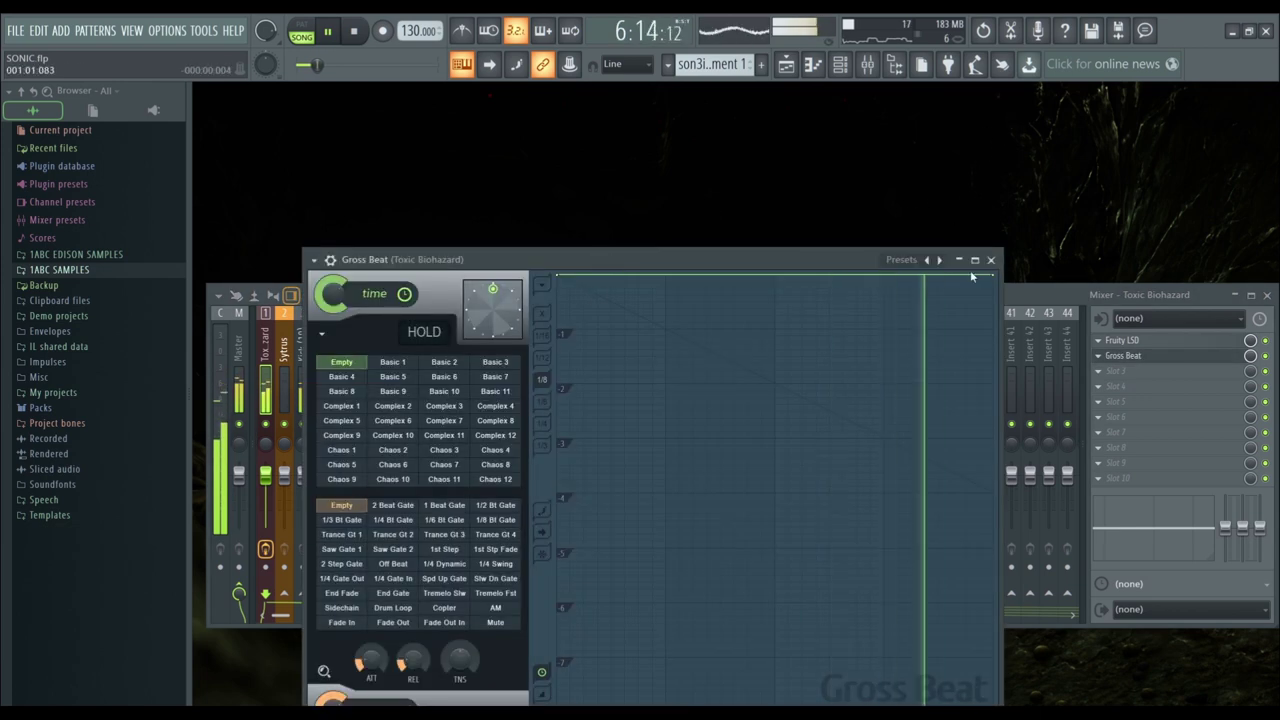
click(901, 262)
click(923, 300)
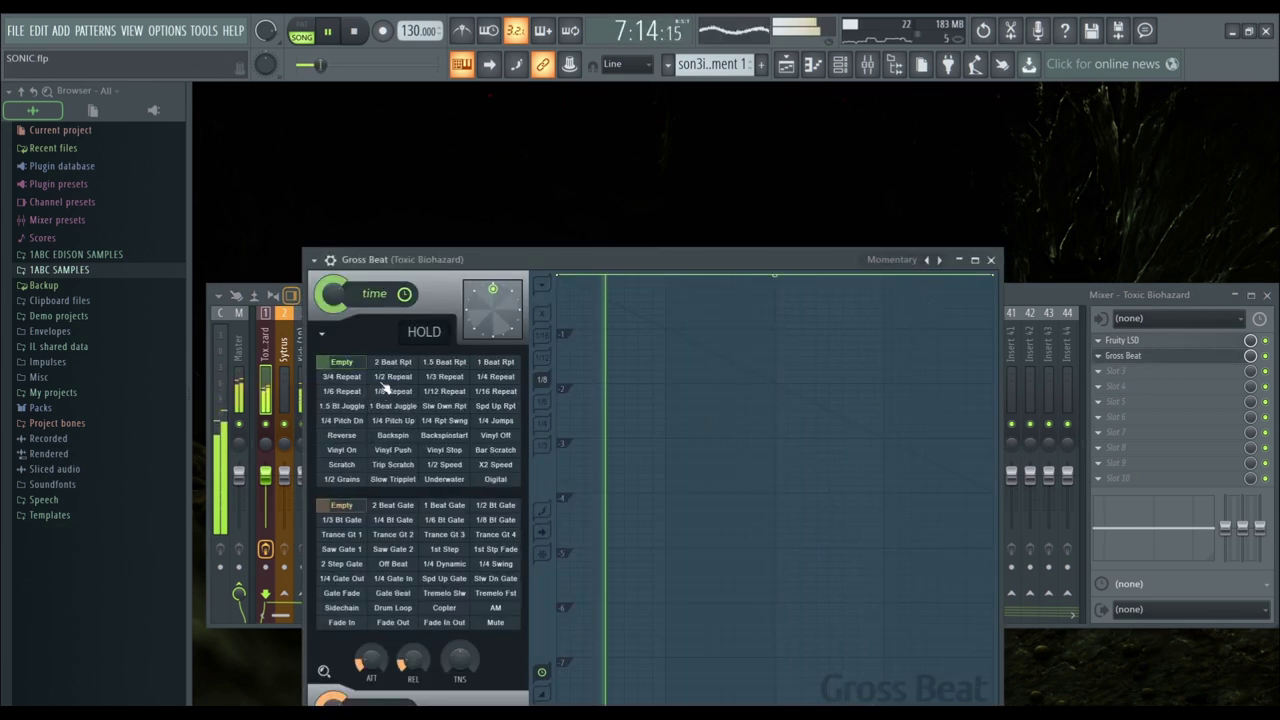
Try Gross Beat's Vinyl Push, 1/8 Repeat, 2 Beat Rpt and 1.5 Beat Rpt time effects
click(405, 452)
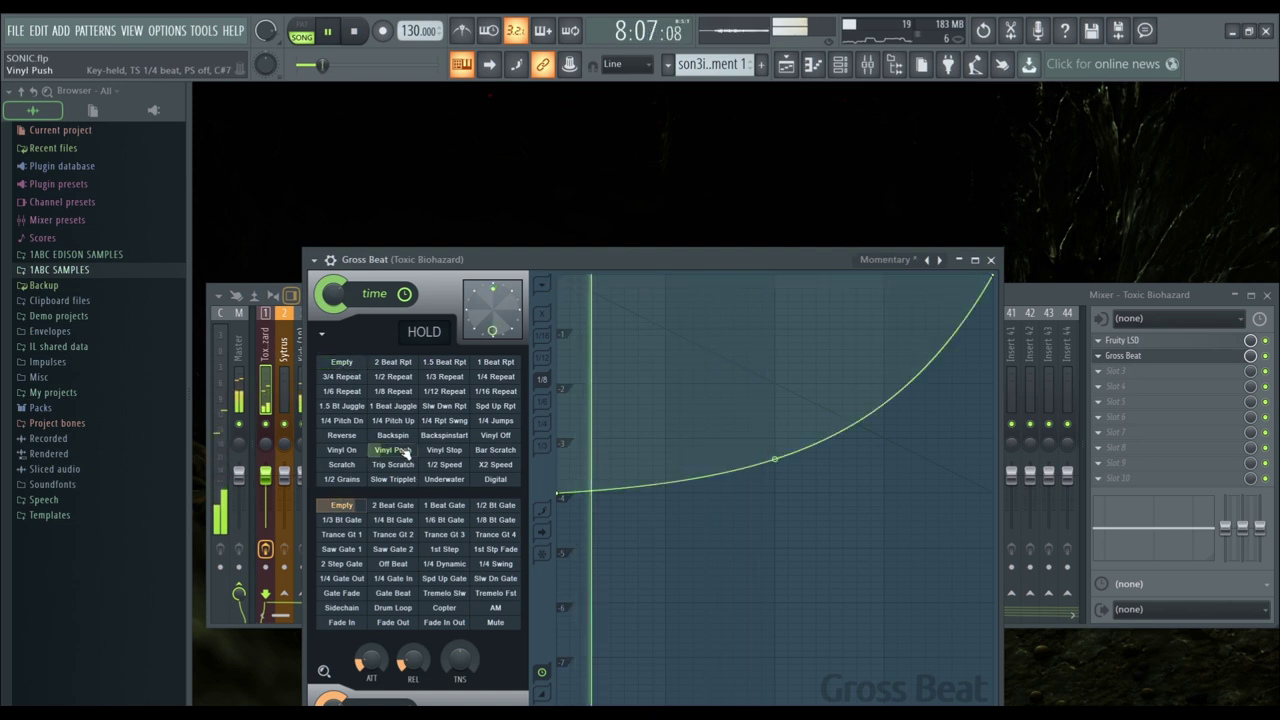
click(396, 392)
click(393, 362)
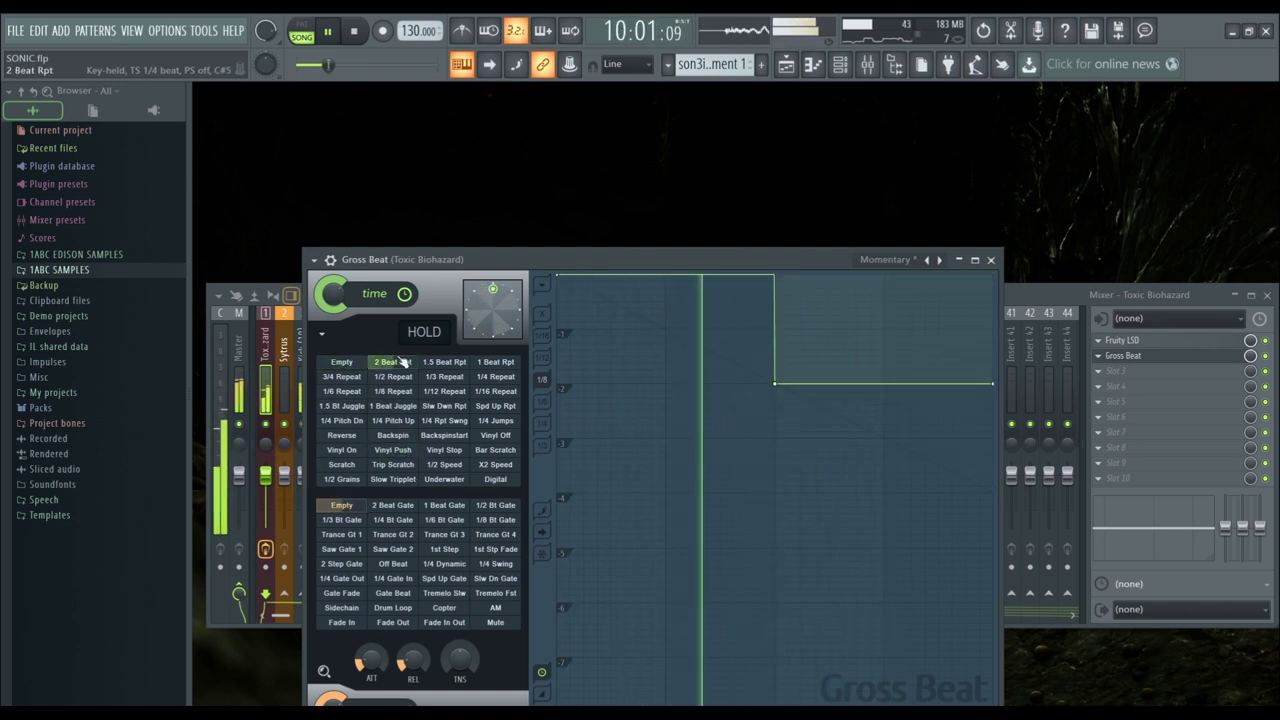
click(444, 362)
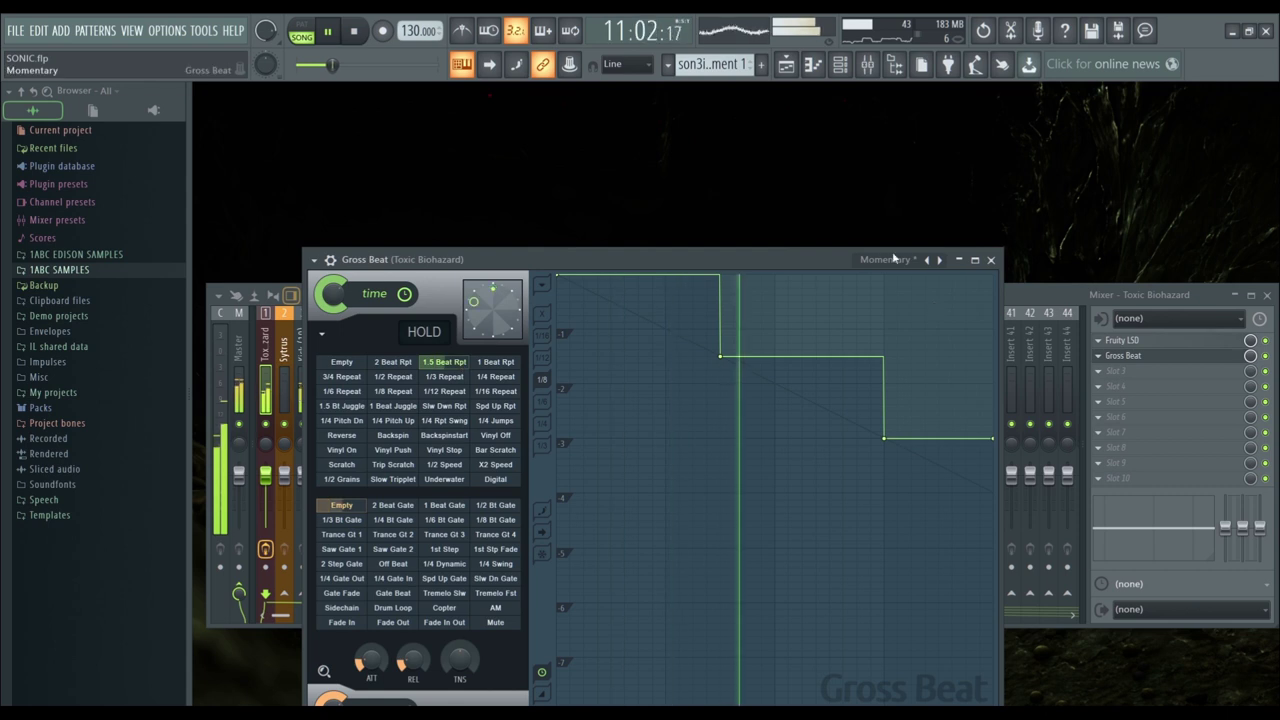
Load Gross Beat's Patterns preset and try the Basic 1, Complex 11, Chaos 2 and Chaos 3 time patterns
click(924, 262)
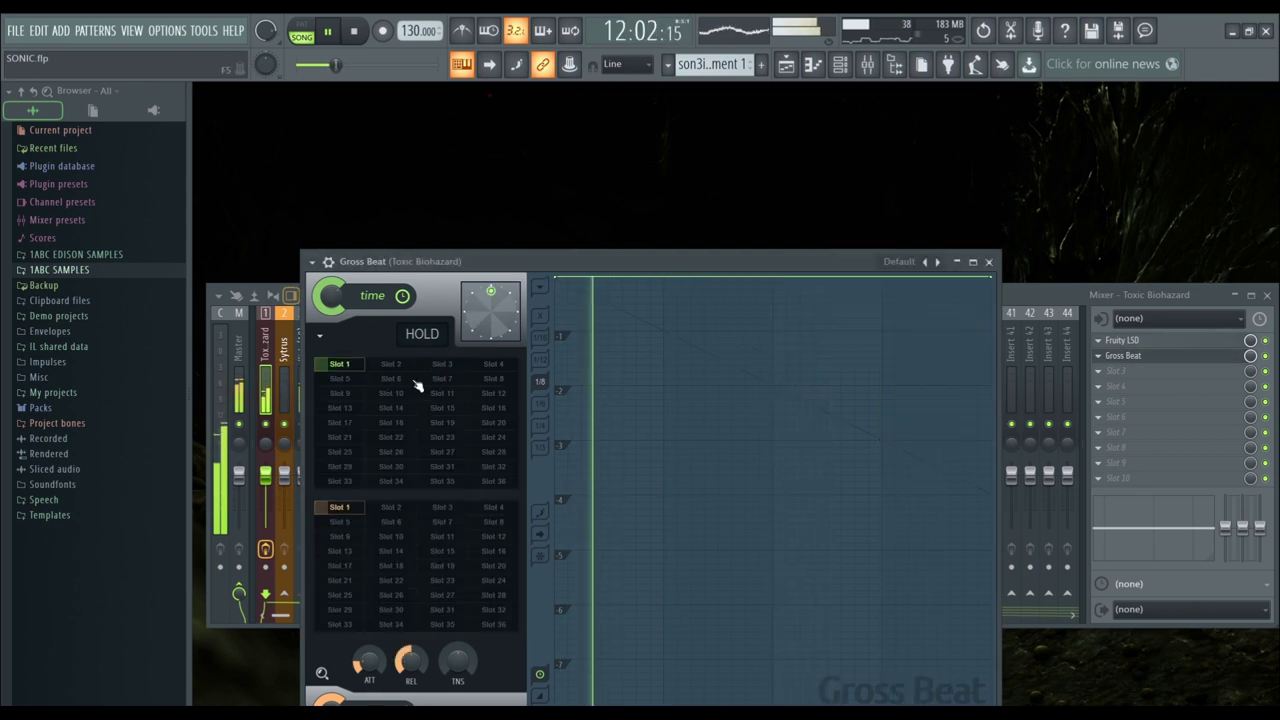
click(895, 267)
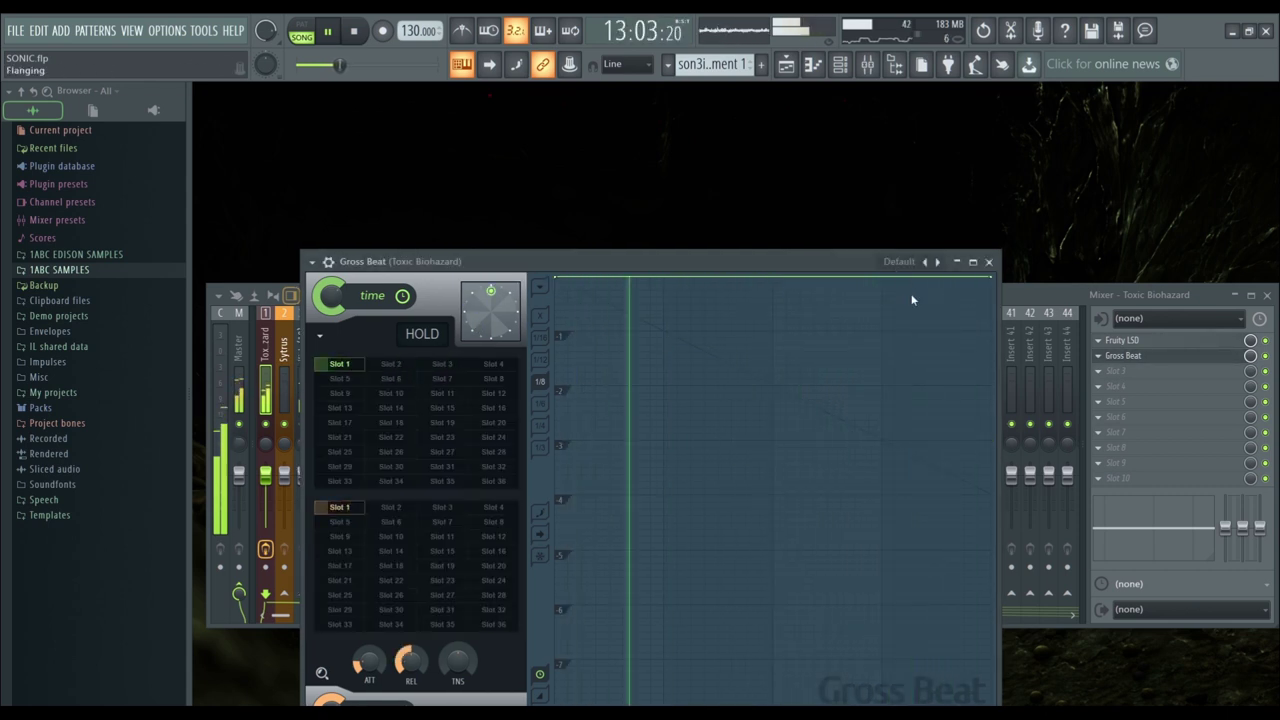
click(913, 296)
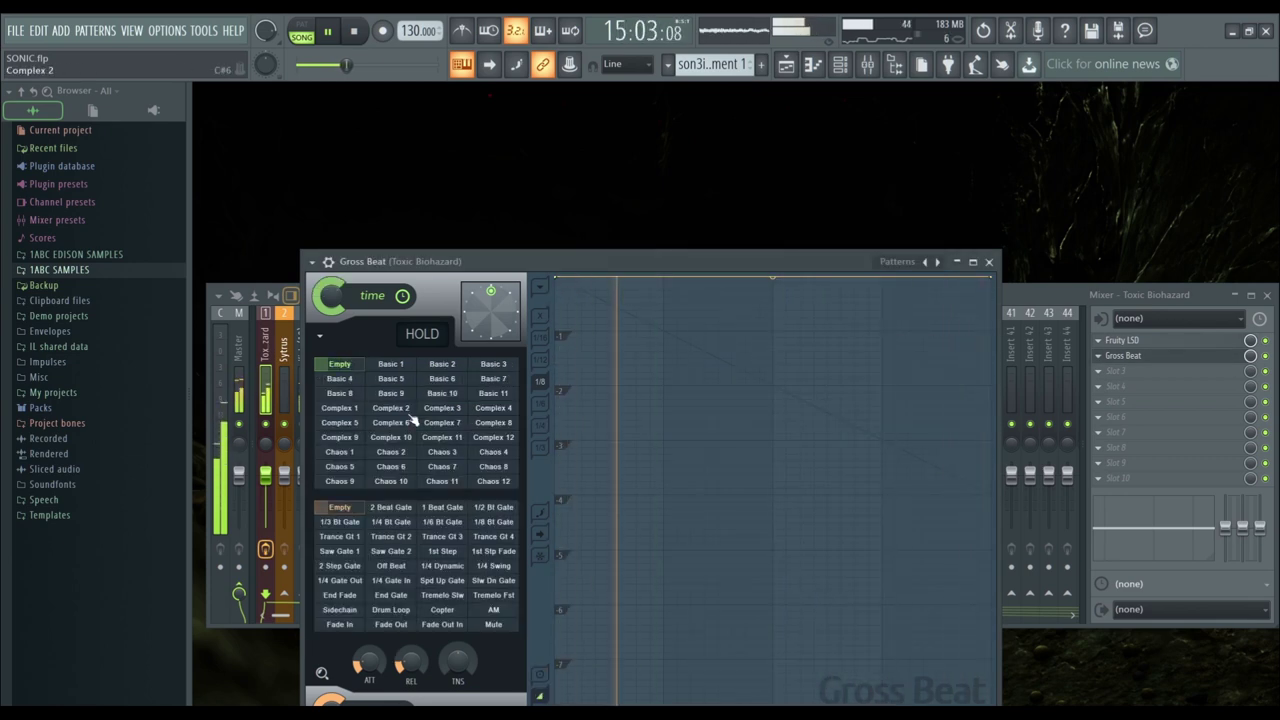
click(402, 367)
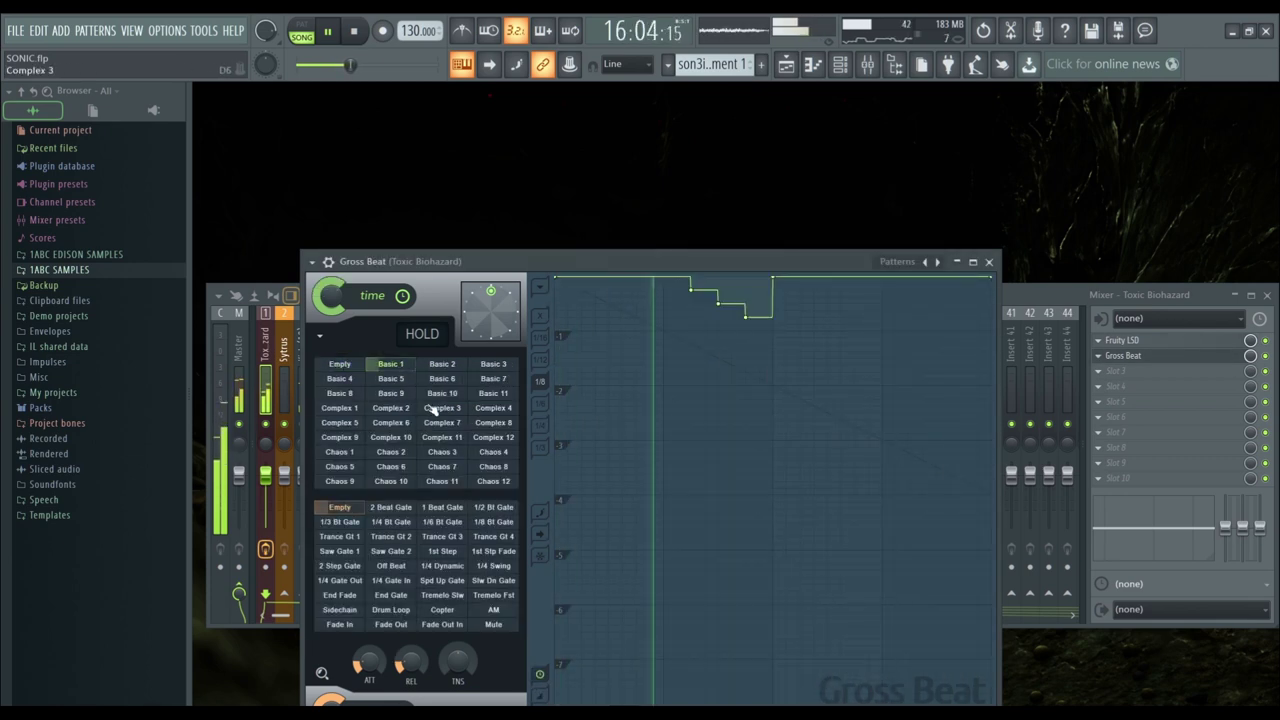
click(389, 454)
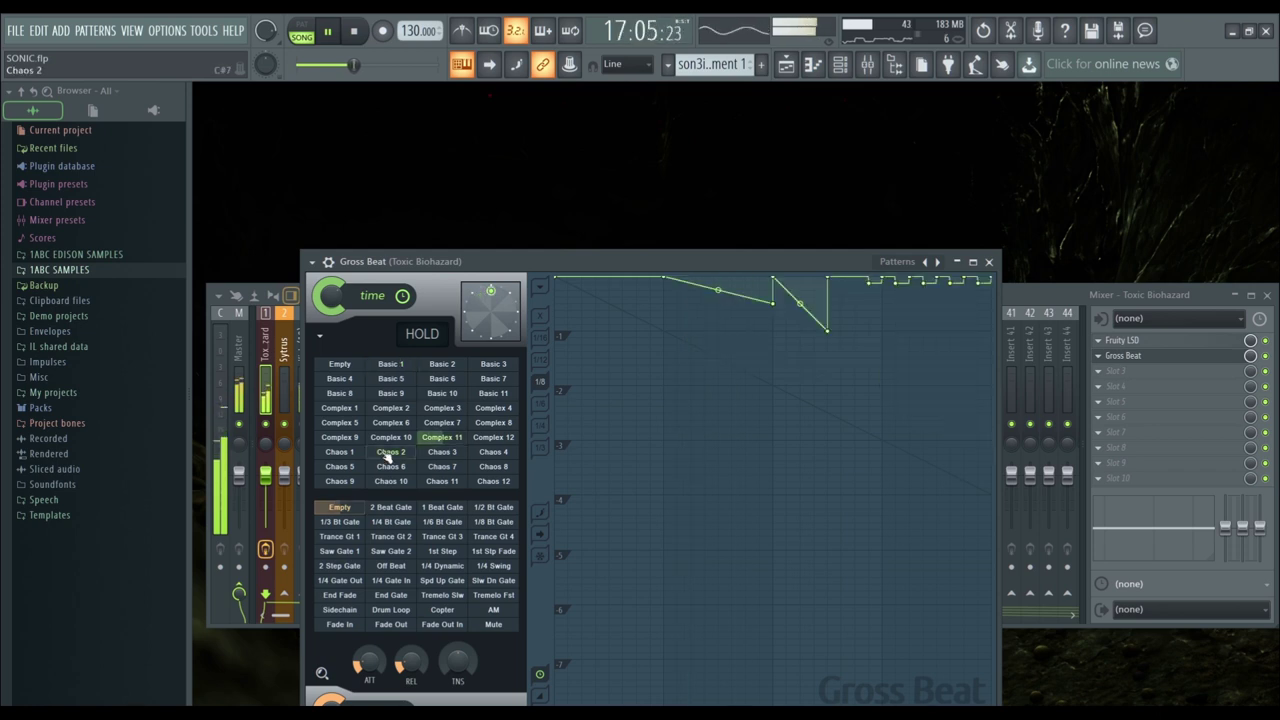
drag(753, 262, 753, 183)
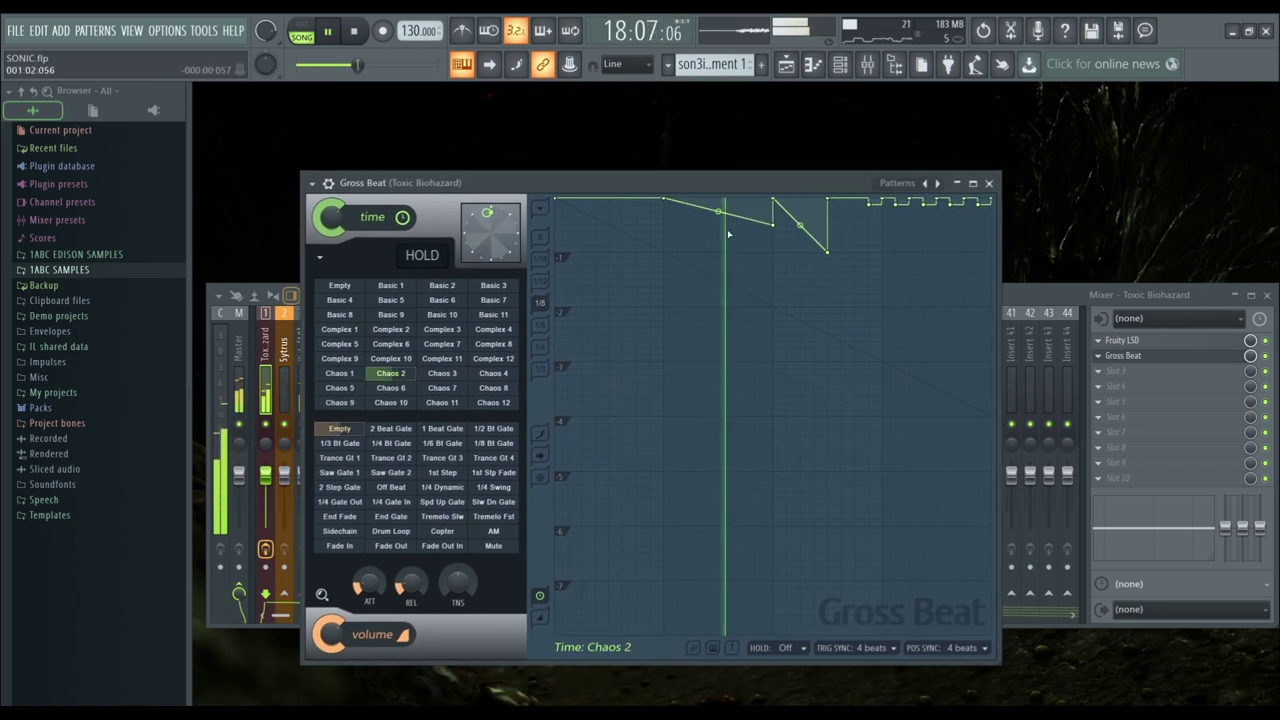
click(460, 376)
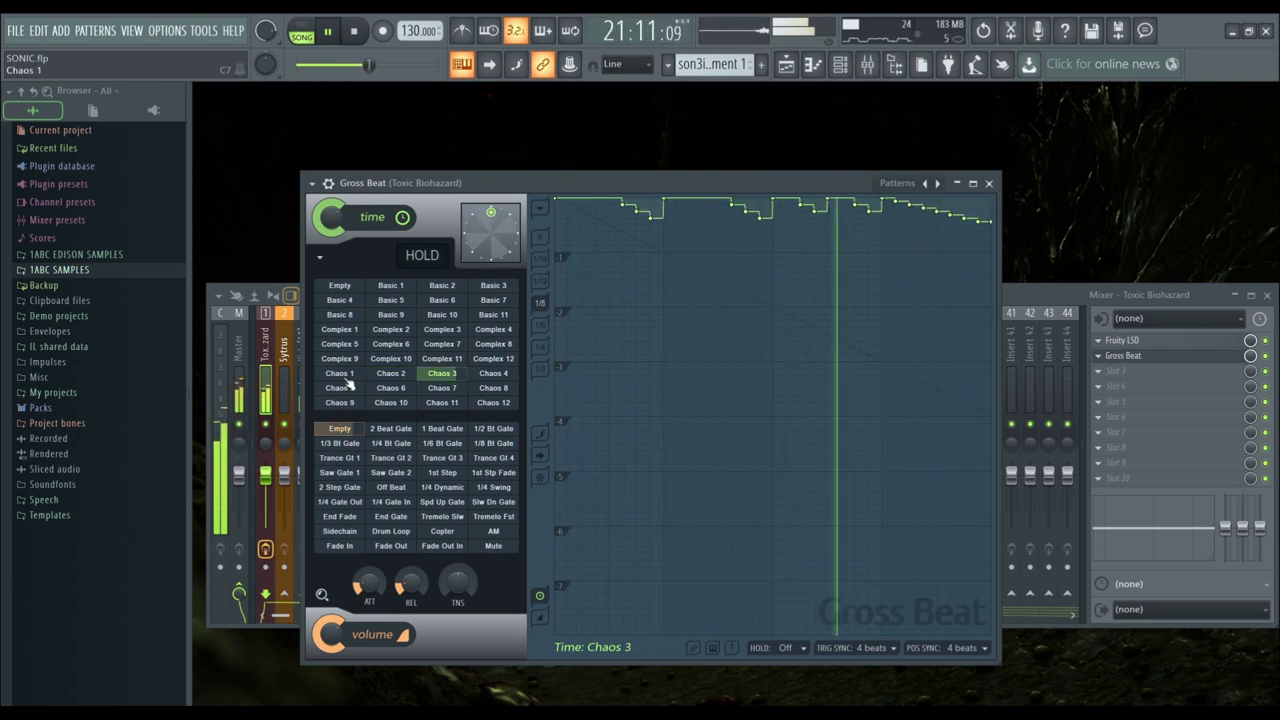
Try Gross Beat's Chaos 4, Chaos 5 and Chaos 6 time patterns on the playing song
click(496, 374)
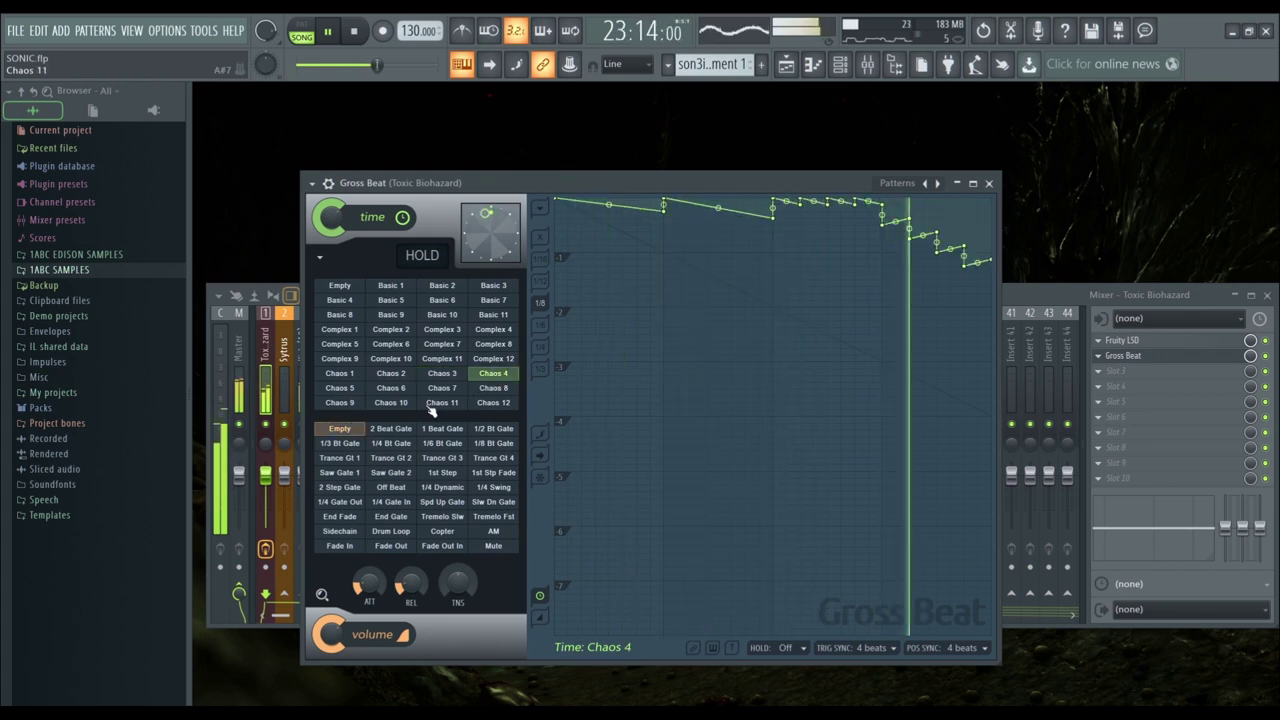
click(352, 389)
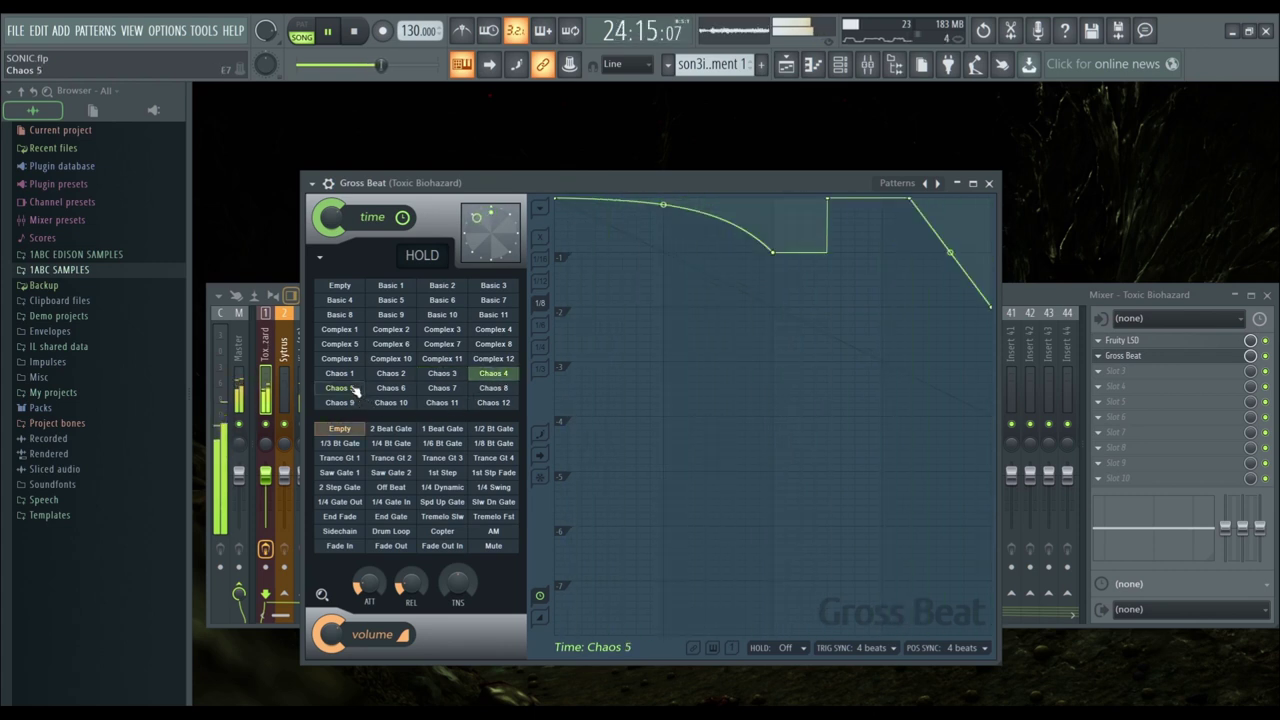
click(391, 390)
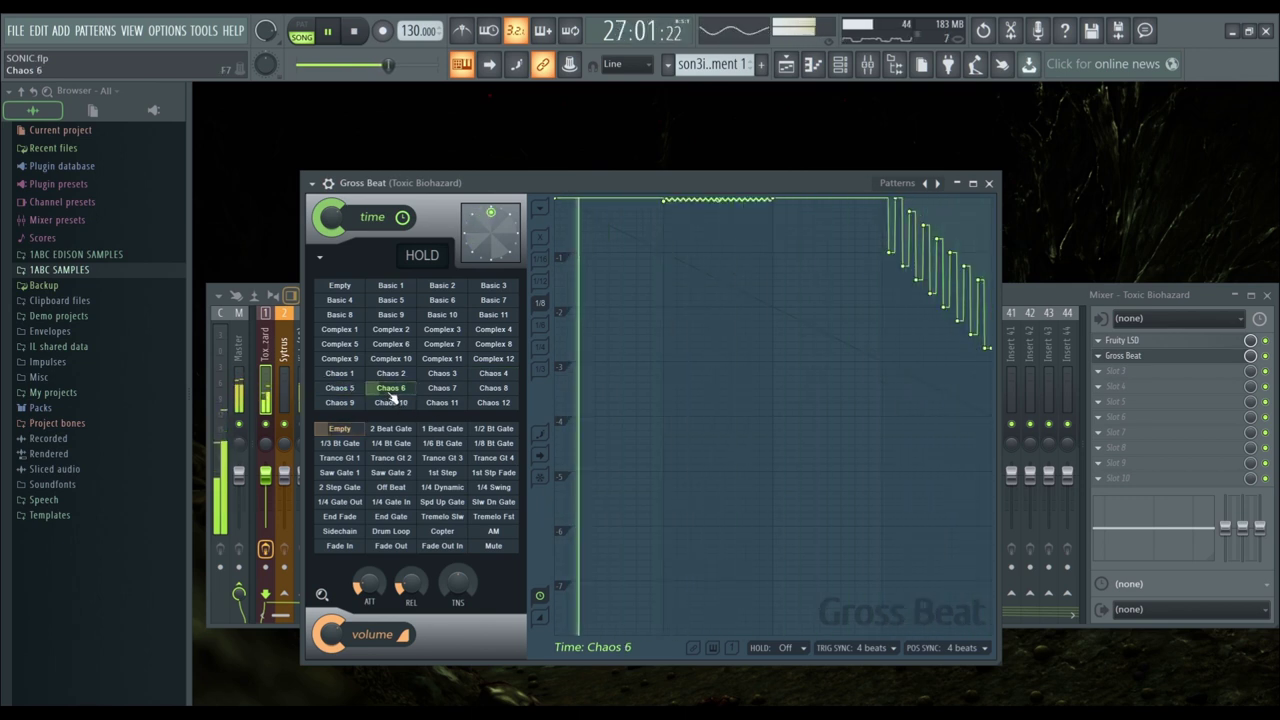
Try the Trance Gt 2, 1st Step, Saw Gate 2, Off Beat, 1/4 Gate Out, 2 Step Gate and Saw Gate 1 volume patterns, then reset to Empty
click(391, 458)
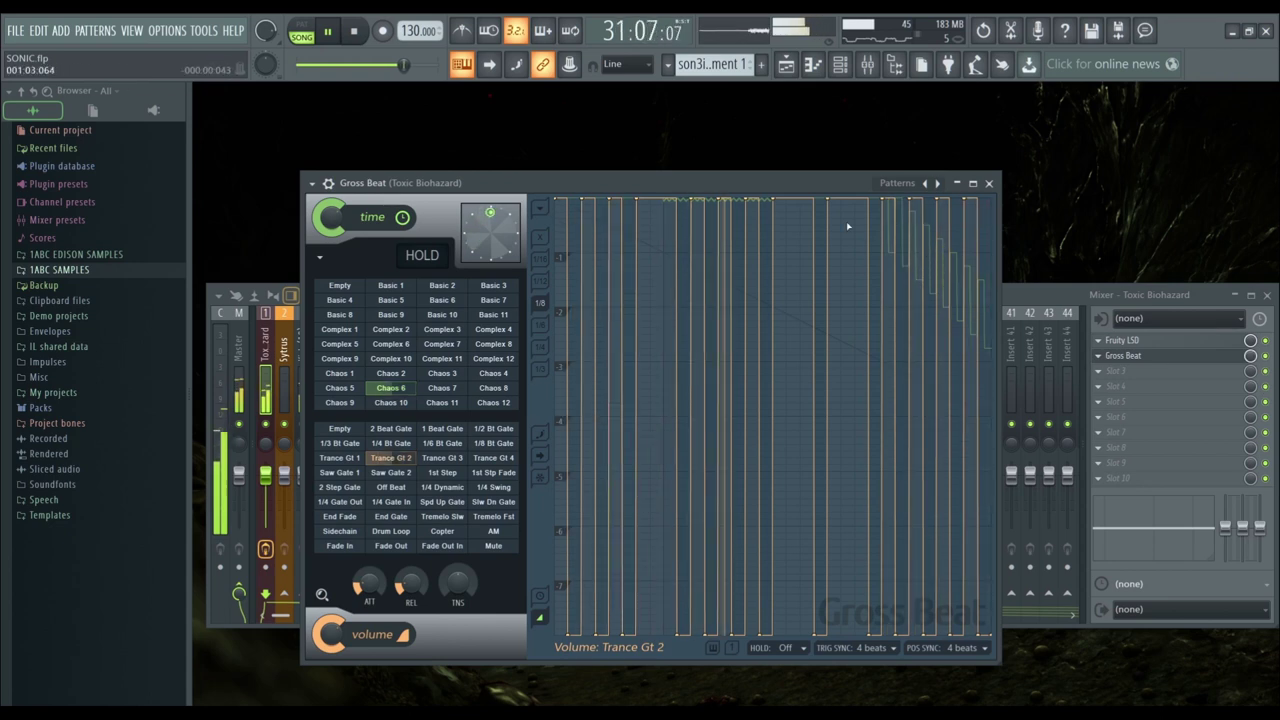
click(441, 474)
click(391, 473)
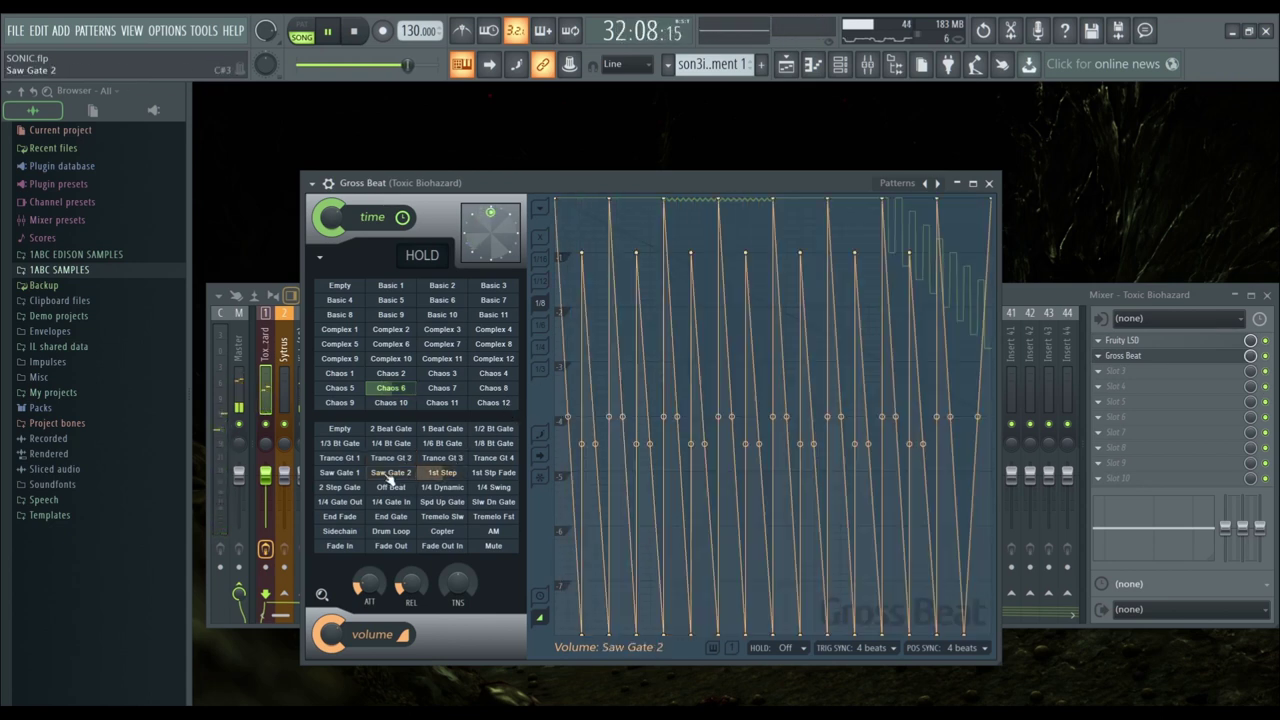
click(390, 488)
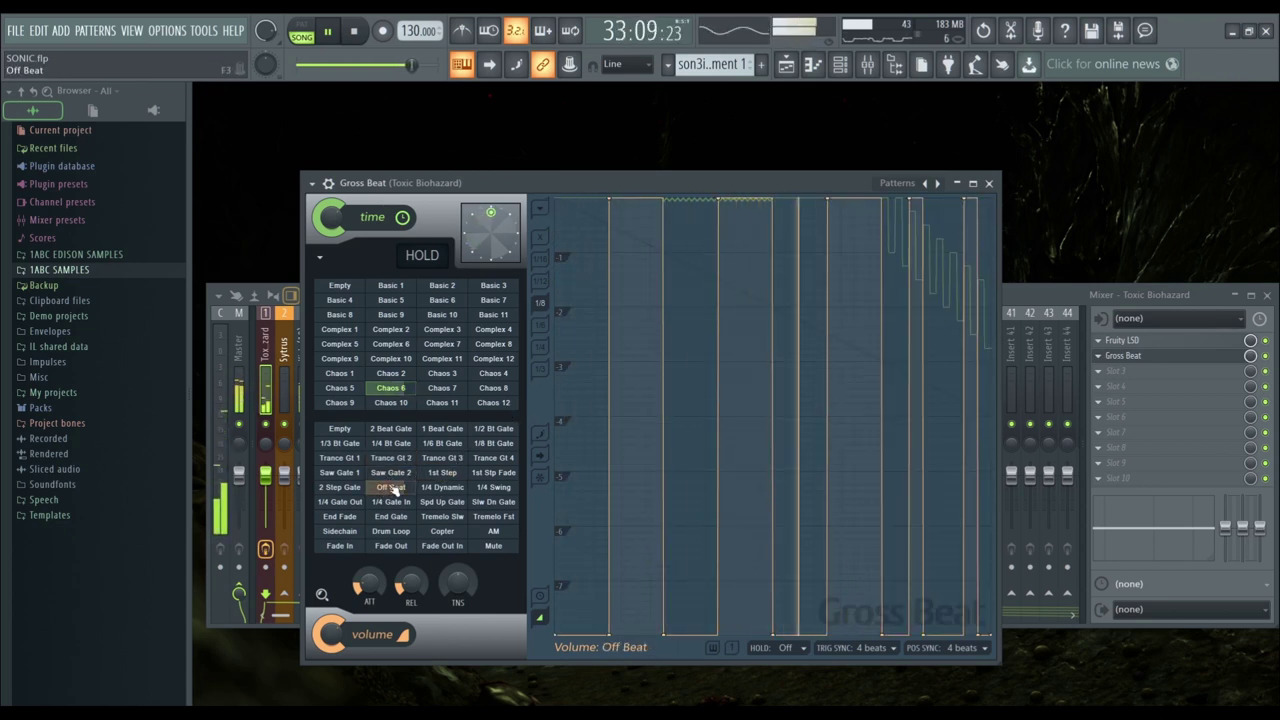
click(360, 504)
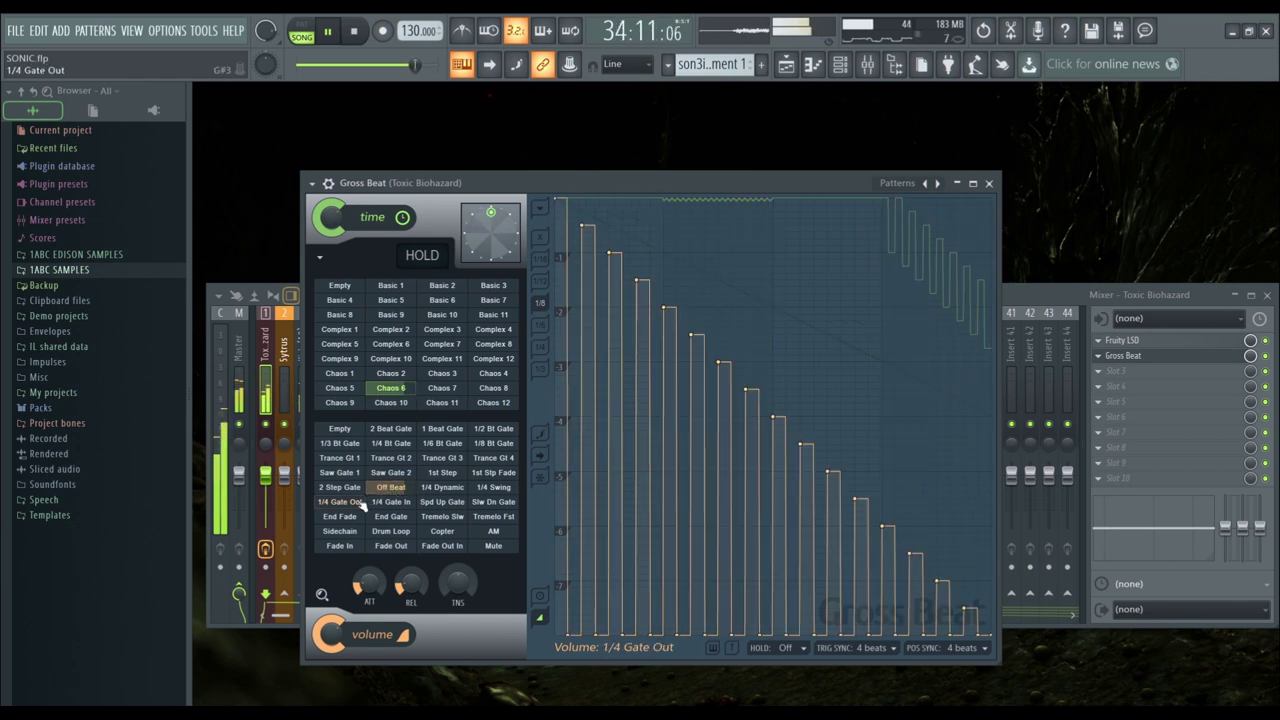
click(355, 488)
click(357, 474)
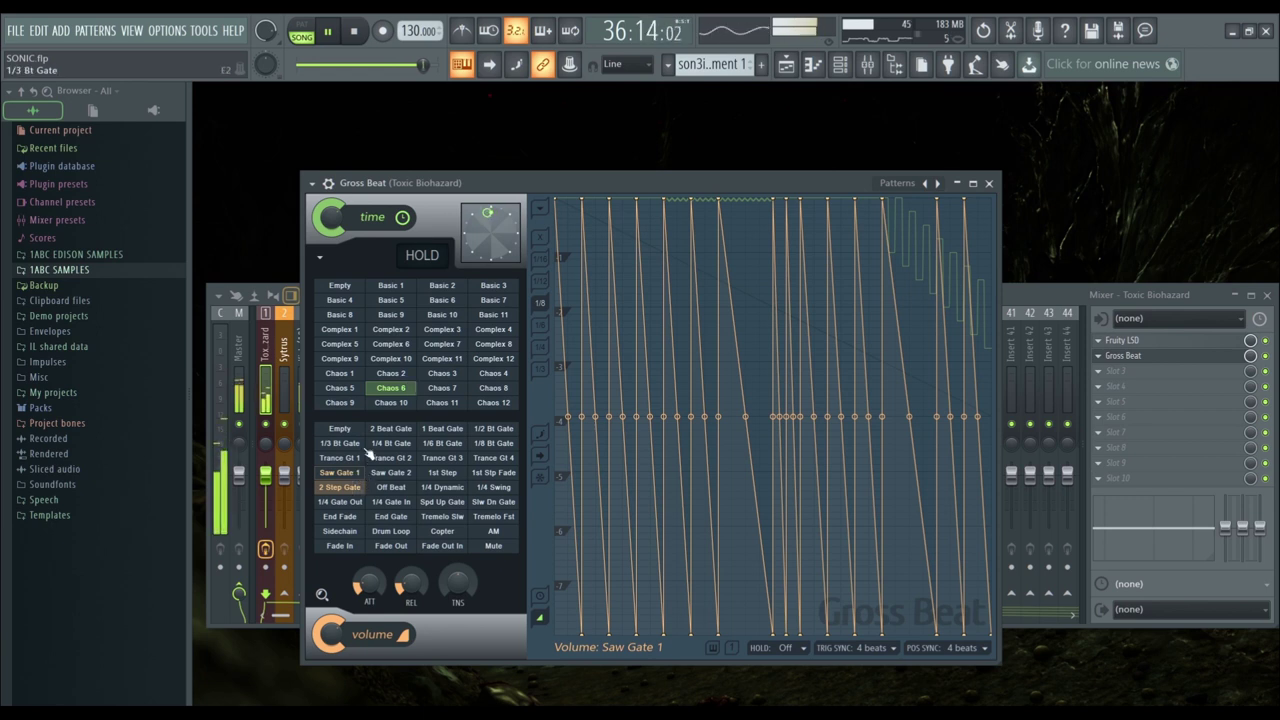
click(360, 431)
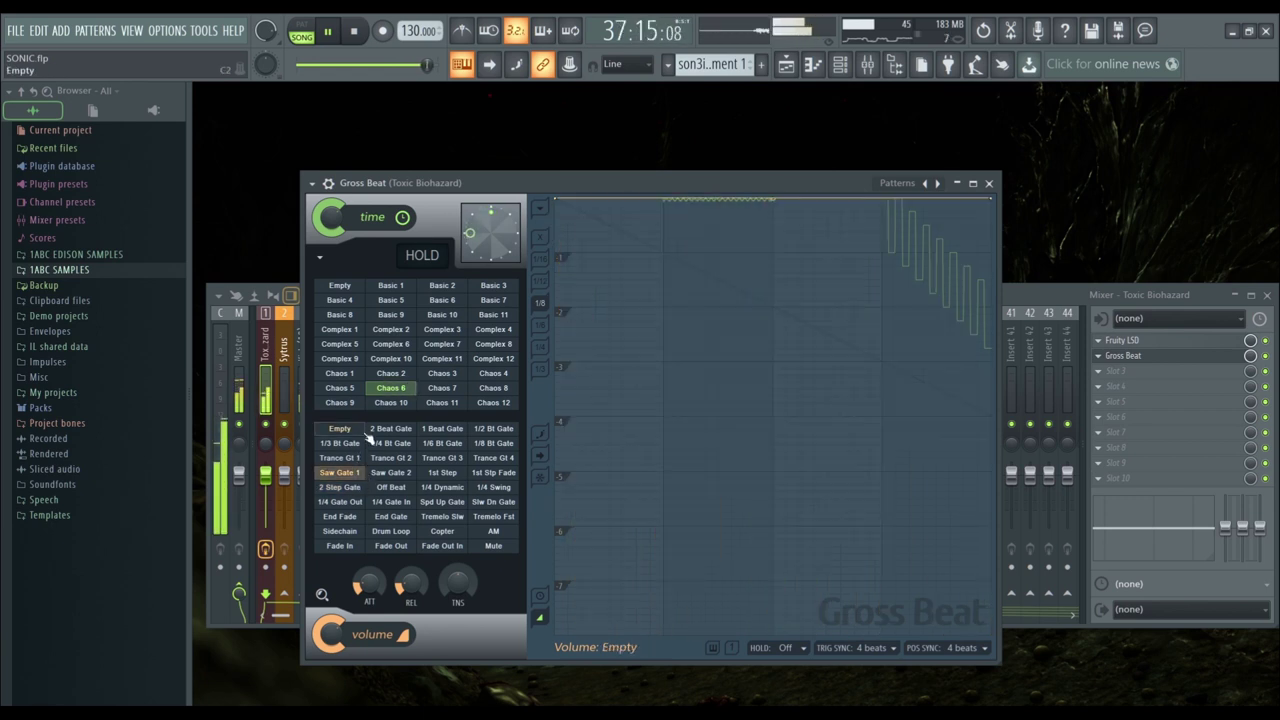
Try the Chaos 11, Complex 1, Complex 2 and Complex 3 time patterns in Gross Beat
click(447, 406)
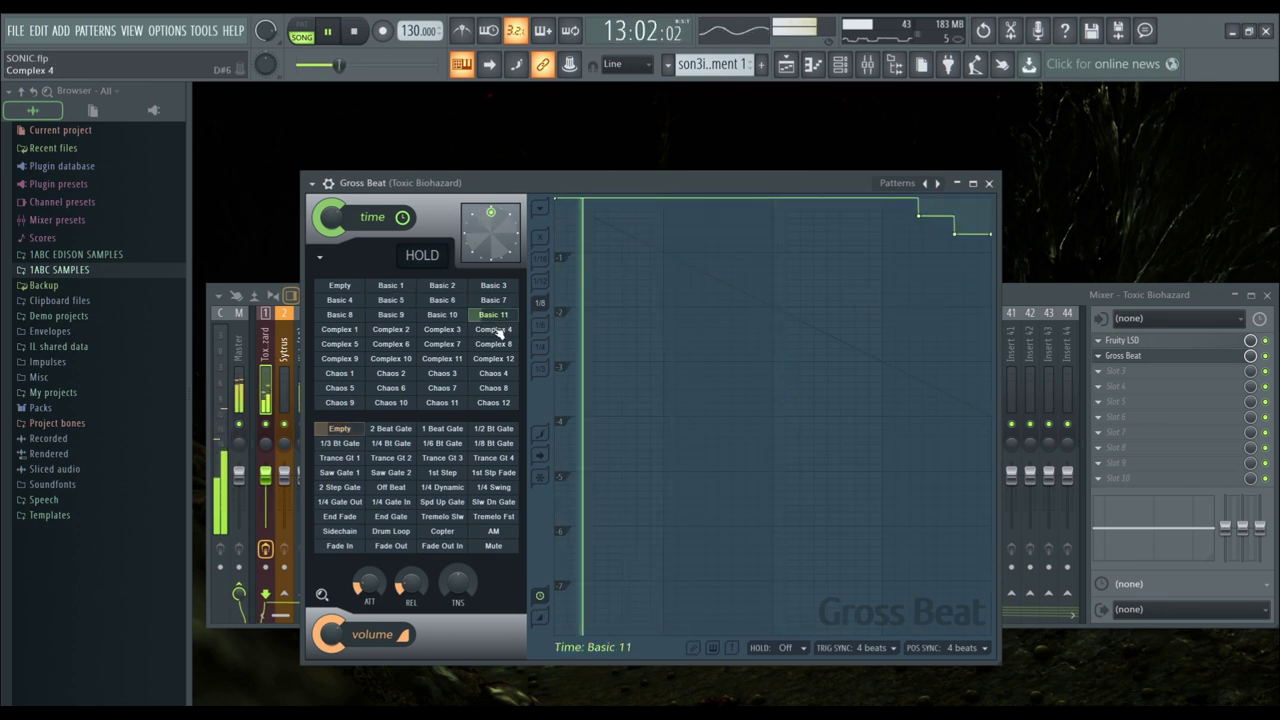
click(340, 330)
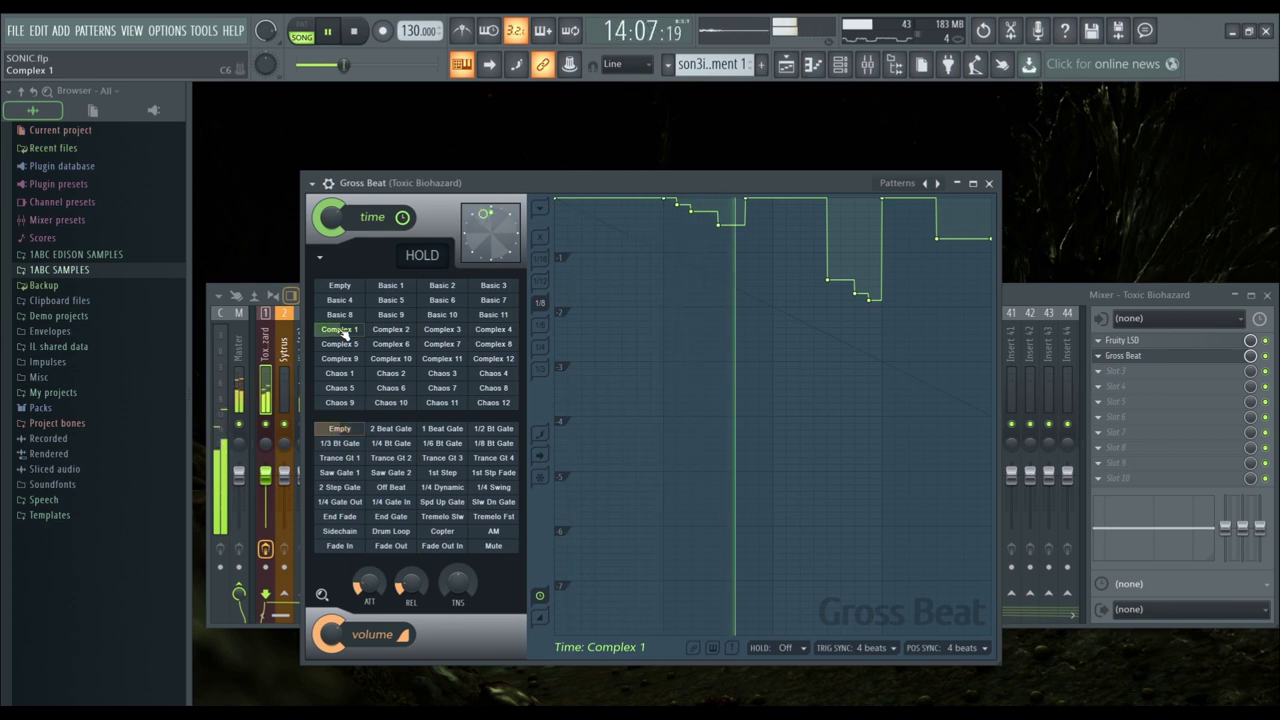
click(393, 332)
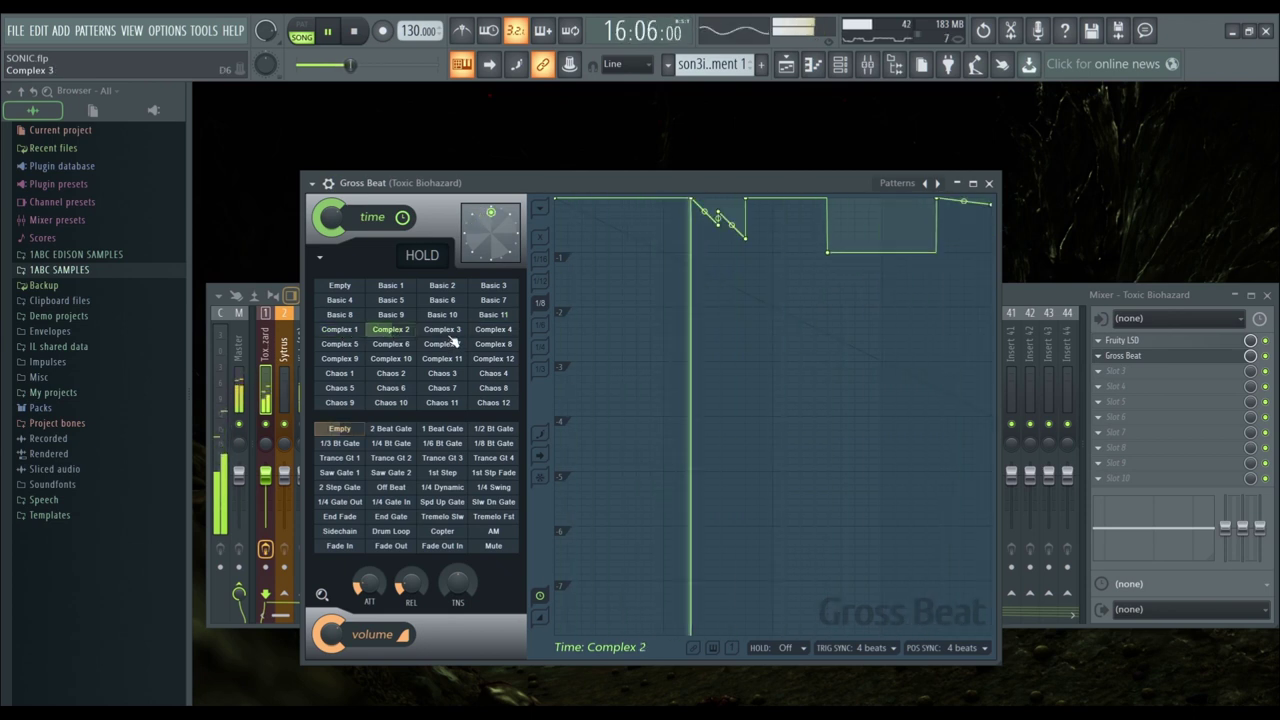
click(446, 332)
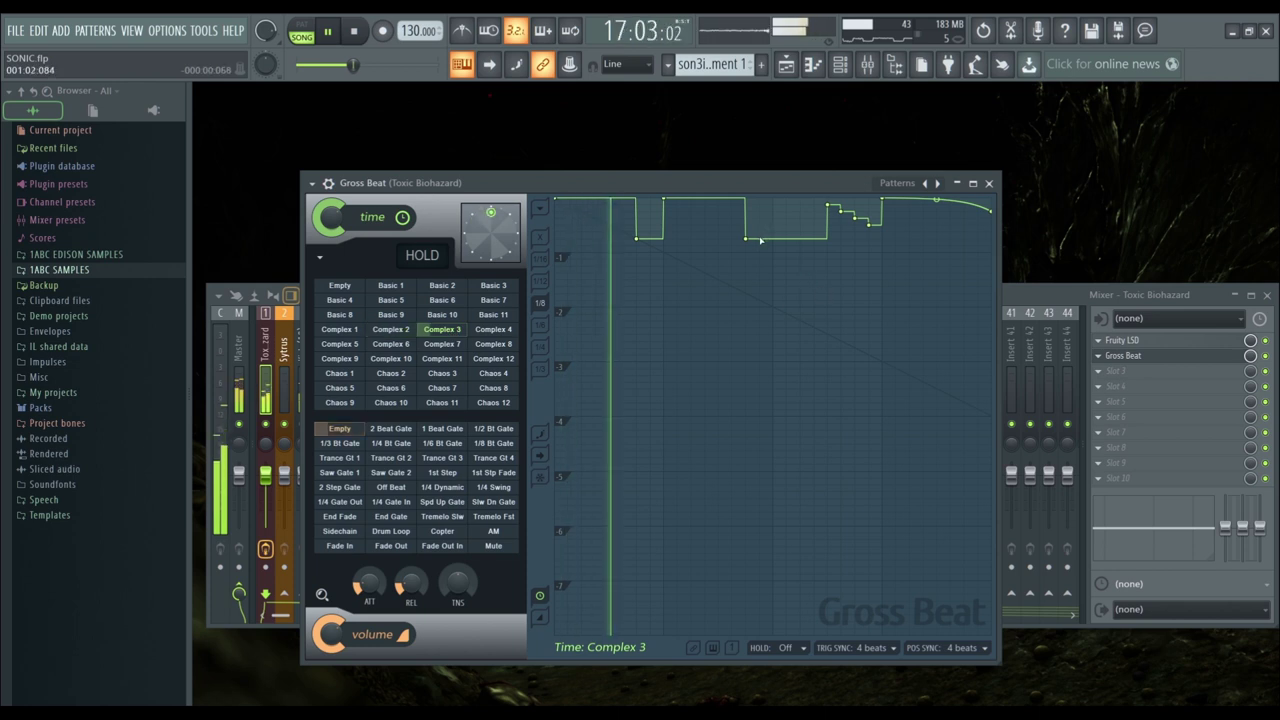
Reshape the Complex 3 time envelope by widening and deepening its middle step, lowering its end point and cutting a deep notch before the final curve
drag(745, 239, 704, 420)
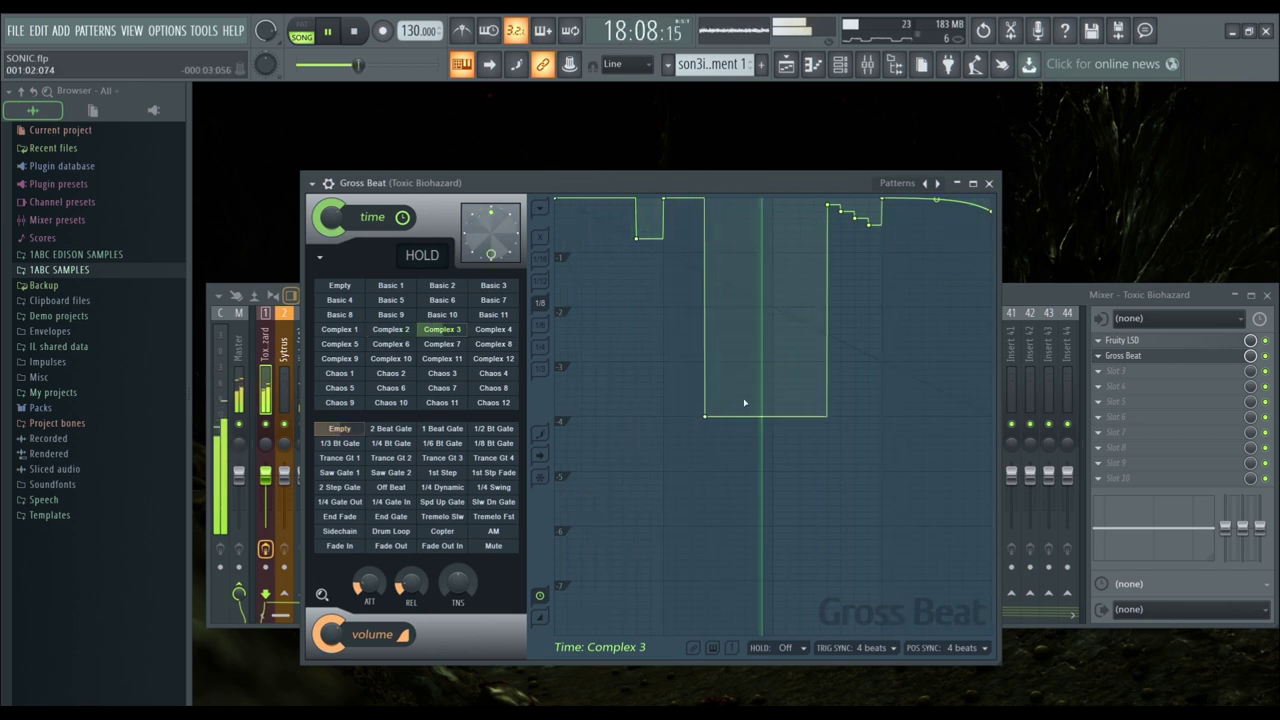
drag(990, 211, 990, 368)
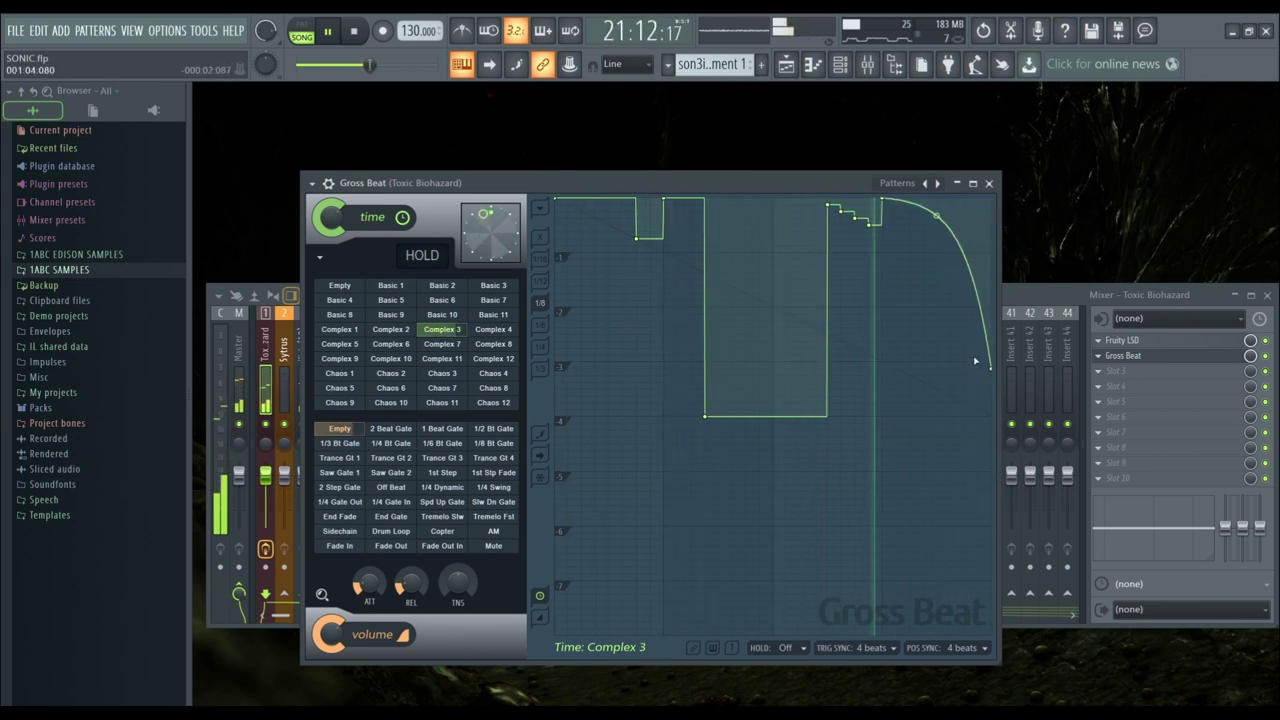
drag(882, 200, 845, 505)
drag(868, 226, 934, 416)
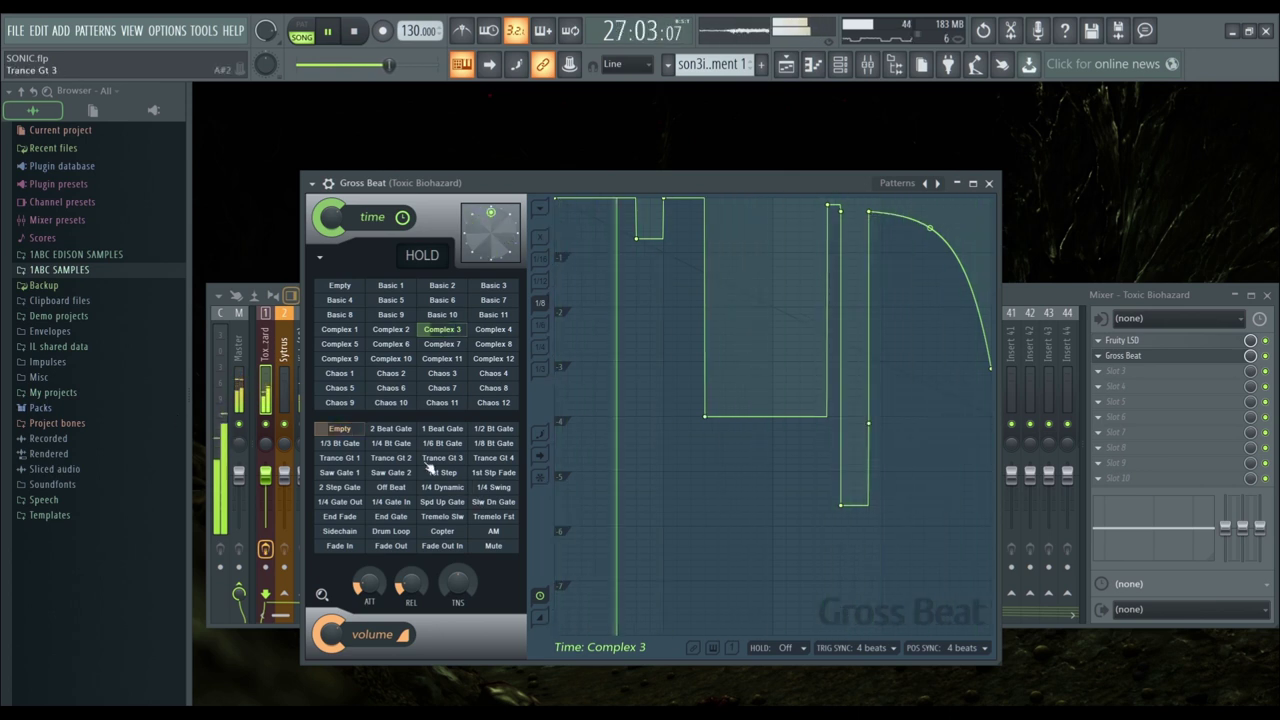
Try the 1/4 Bt Gate, 2 Beat Gate and 1 Beat Gate volume patterns in Gross Beat
click(396, 444)
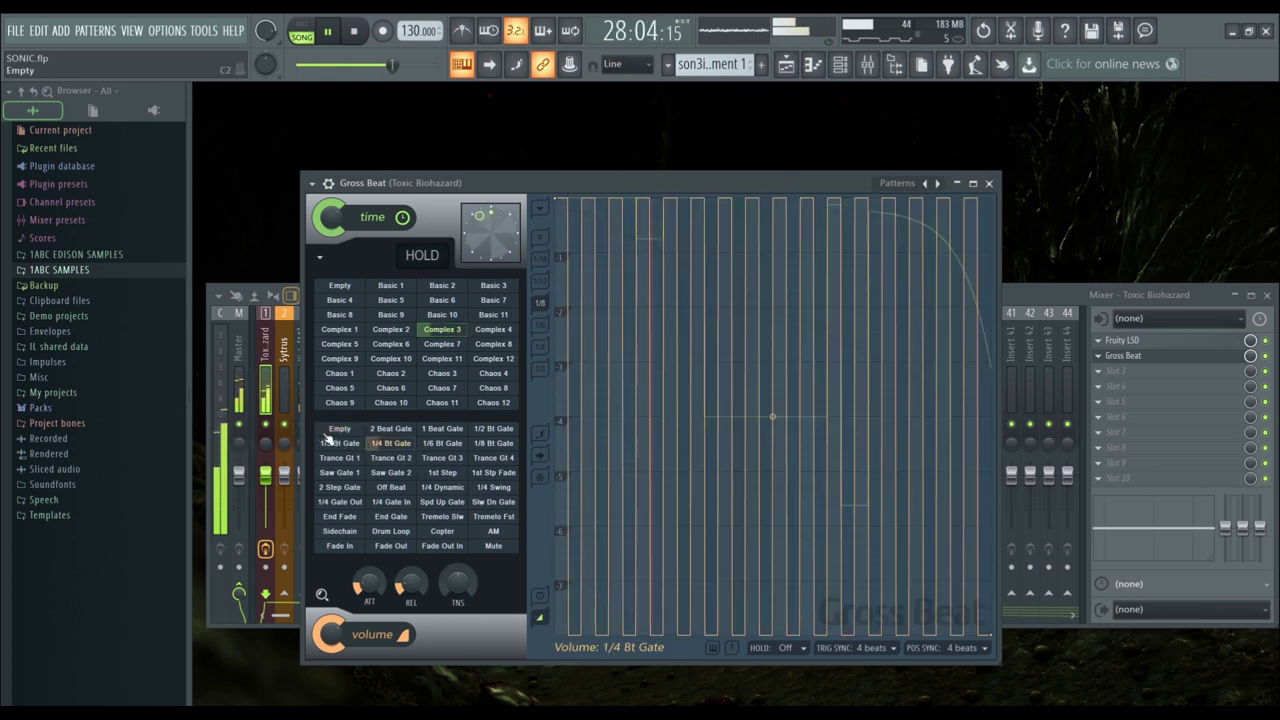
click(385, 428)
click(427, 432)
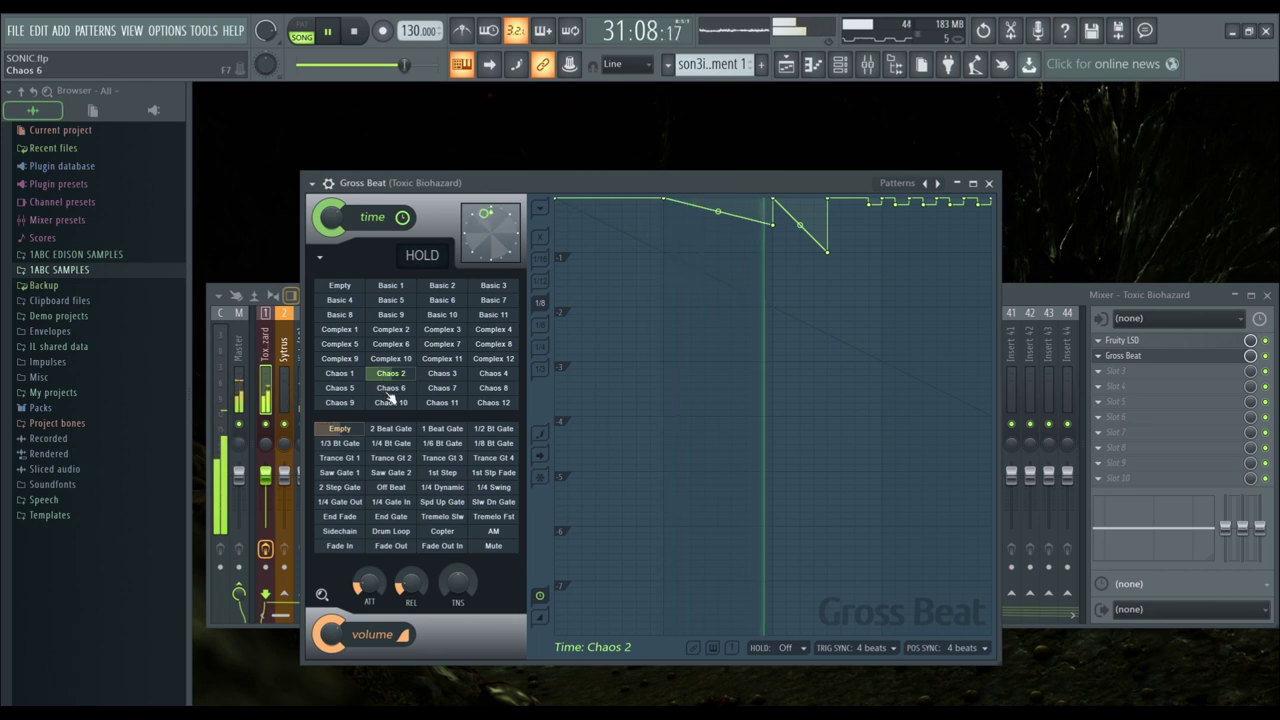
Show the channel rack beside Gross Beat while trying the Chaos 6 and Complex 11 time patterns
click(391, 388)
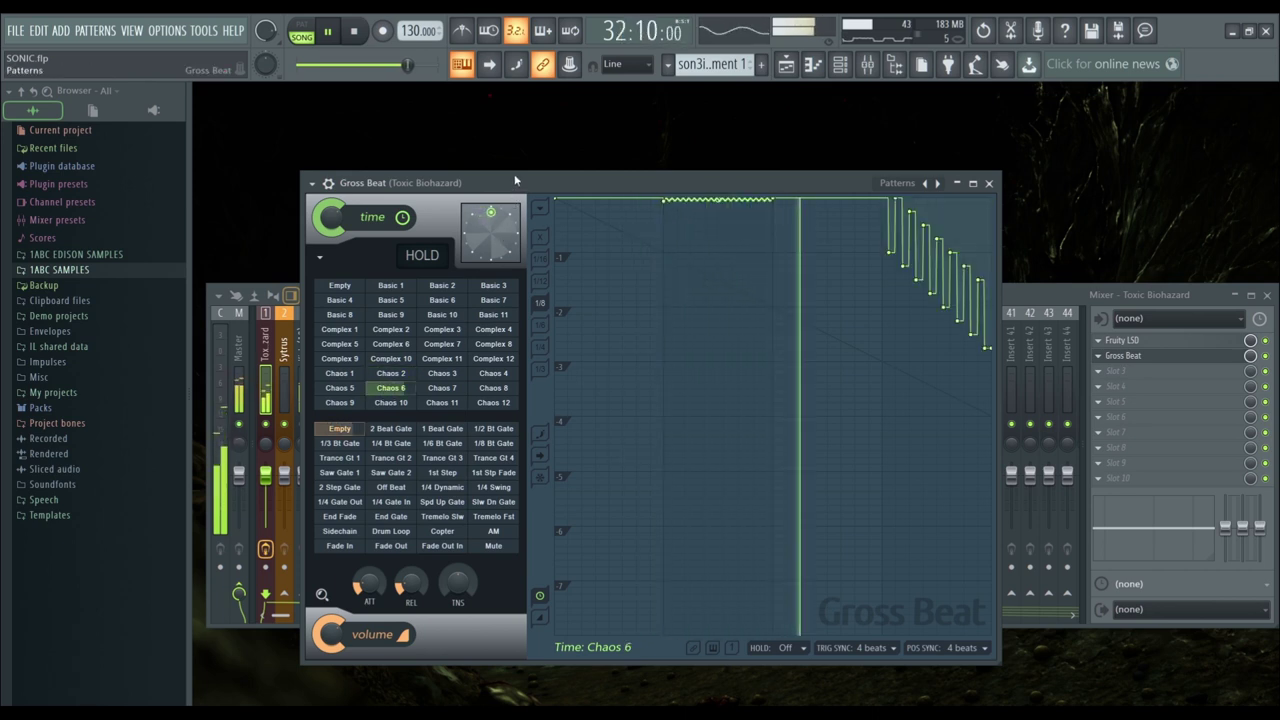
key(F6)
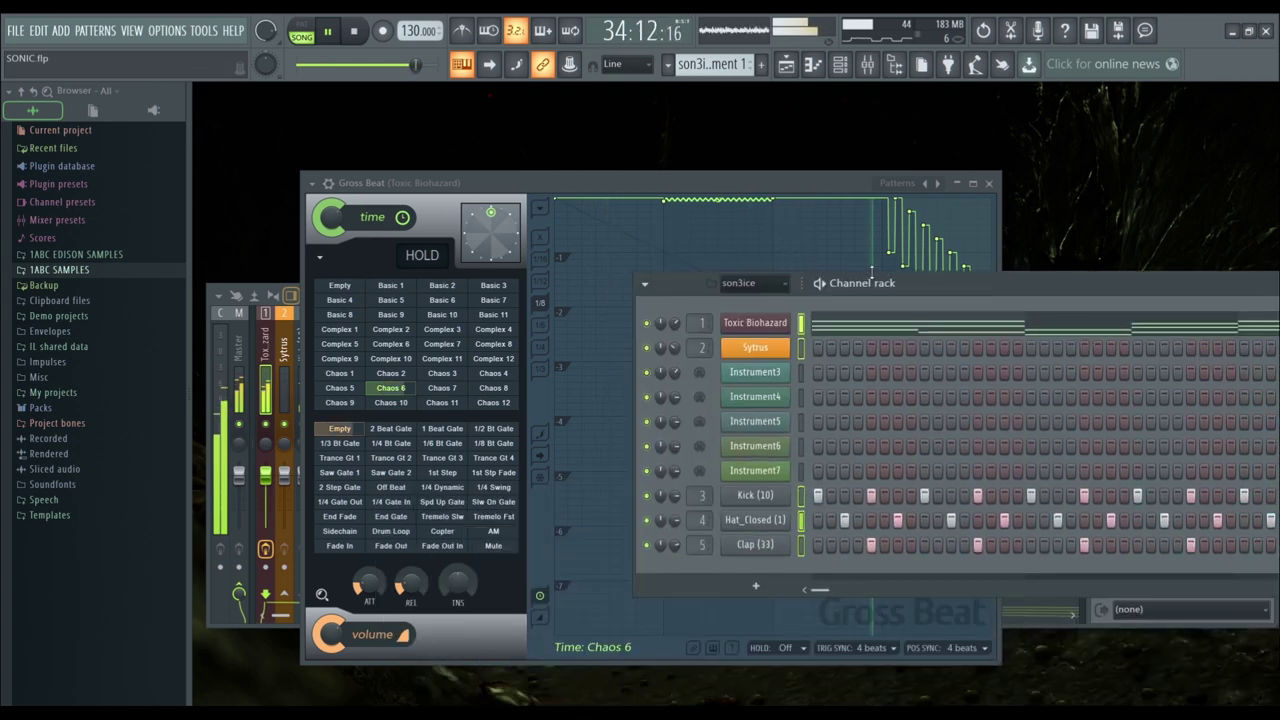
click(442, 358)
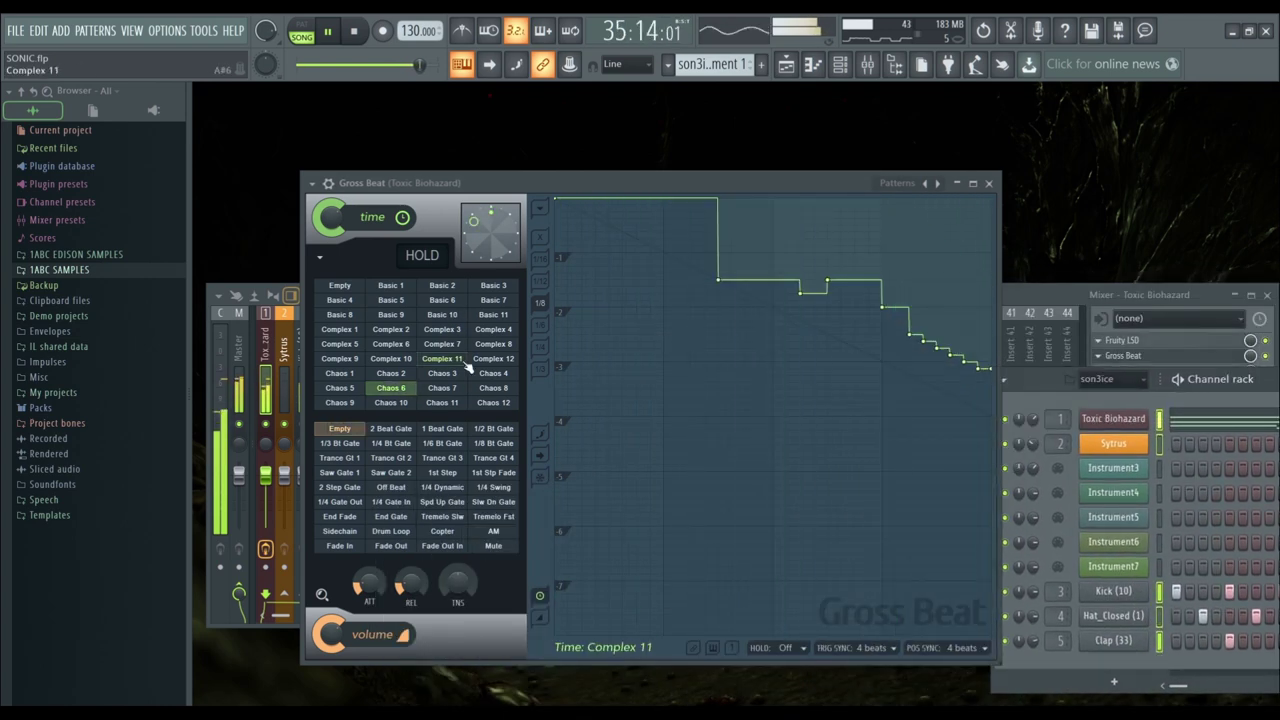
Load Gross Beat's Pitch shifter preset and try the +5 time slot with the 1/4 Bt Gate volume pattern
click(937, 183)
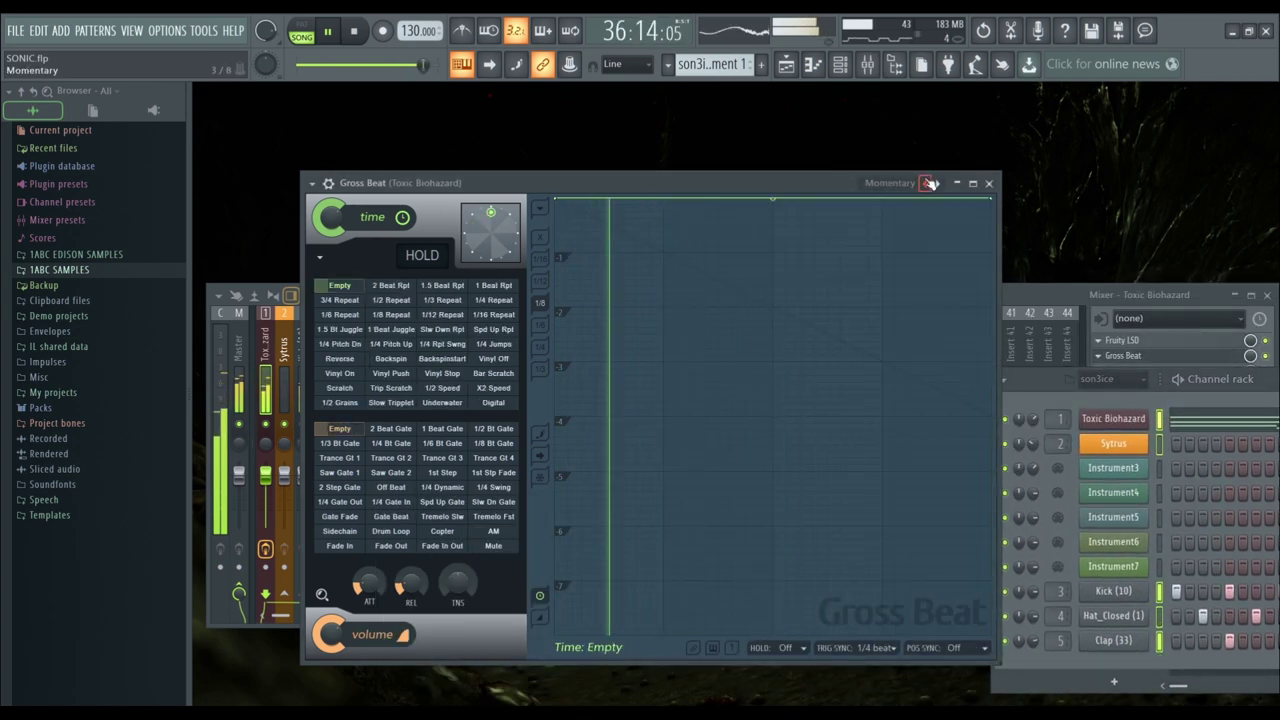
click(937, 183)
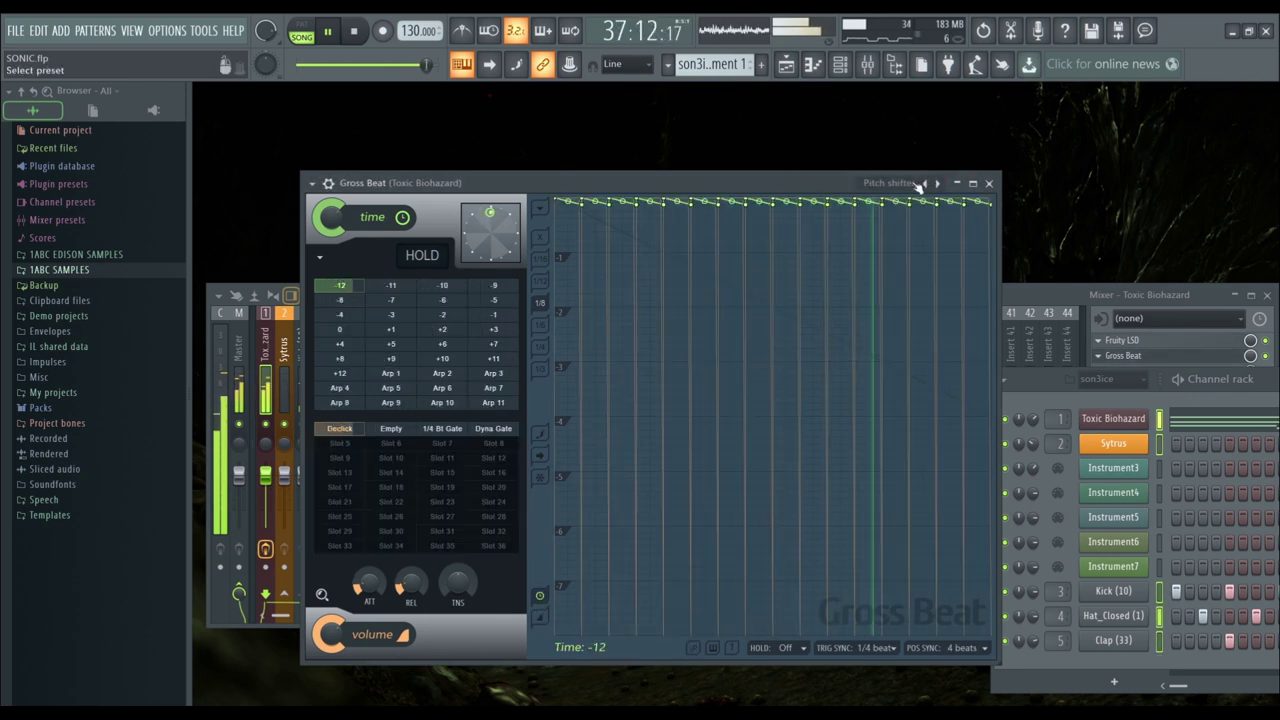
click(390, 344)
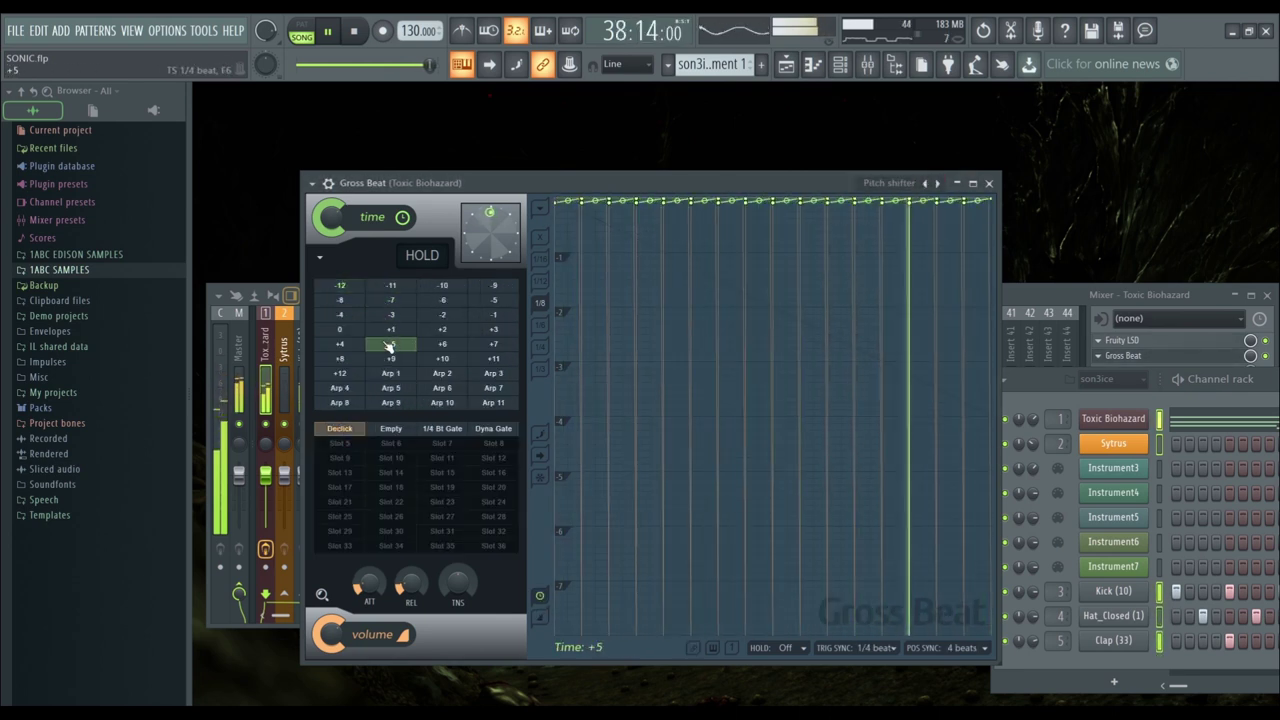
click(442, 428)
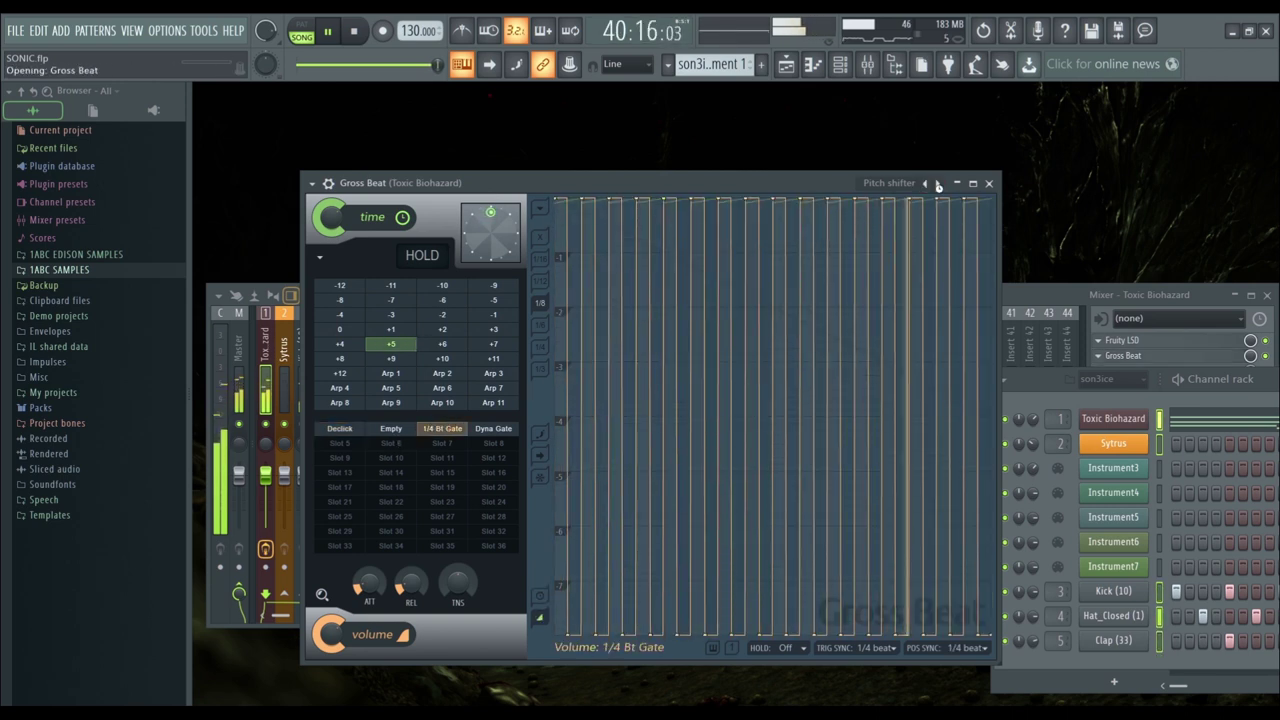
Load Gross Beat's Repeater preset and try the Half time b, Repeat e, Repeat d and Repeat c time patterns
click(925, 184)
click(391, 358)
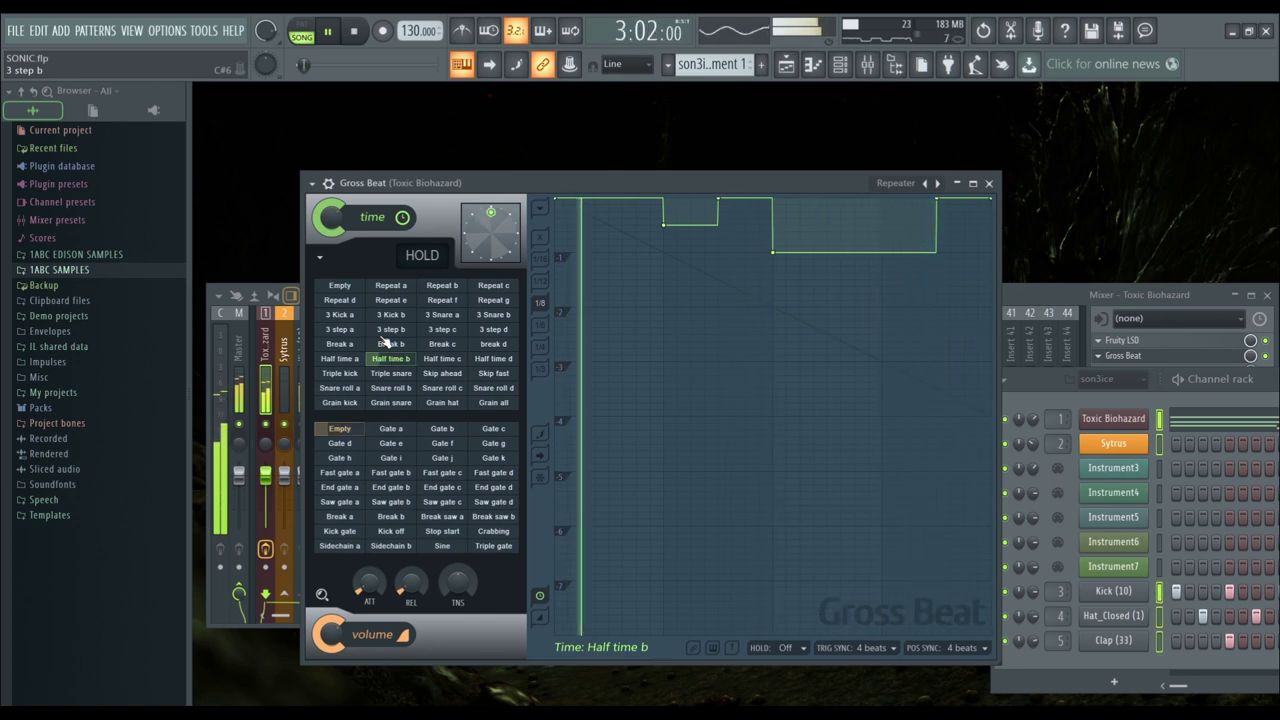
click(385, 300)
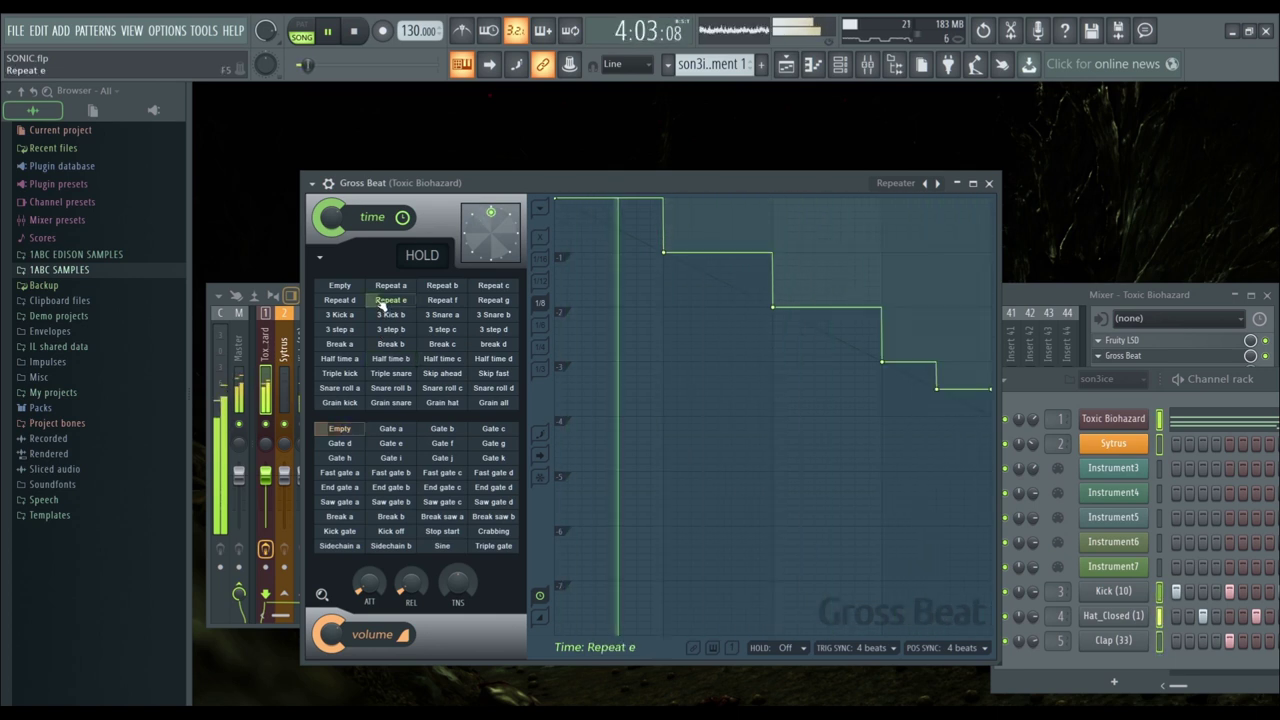
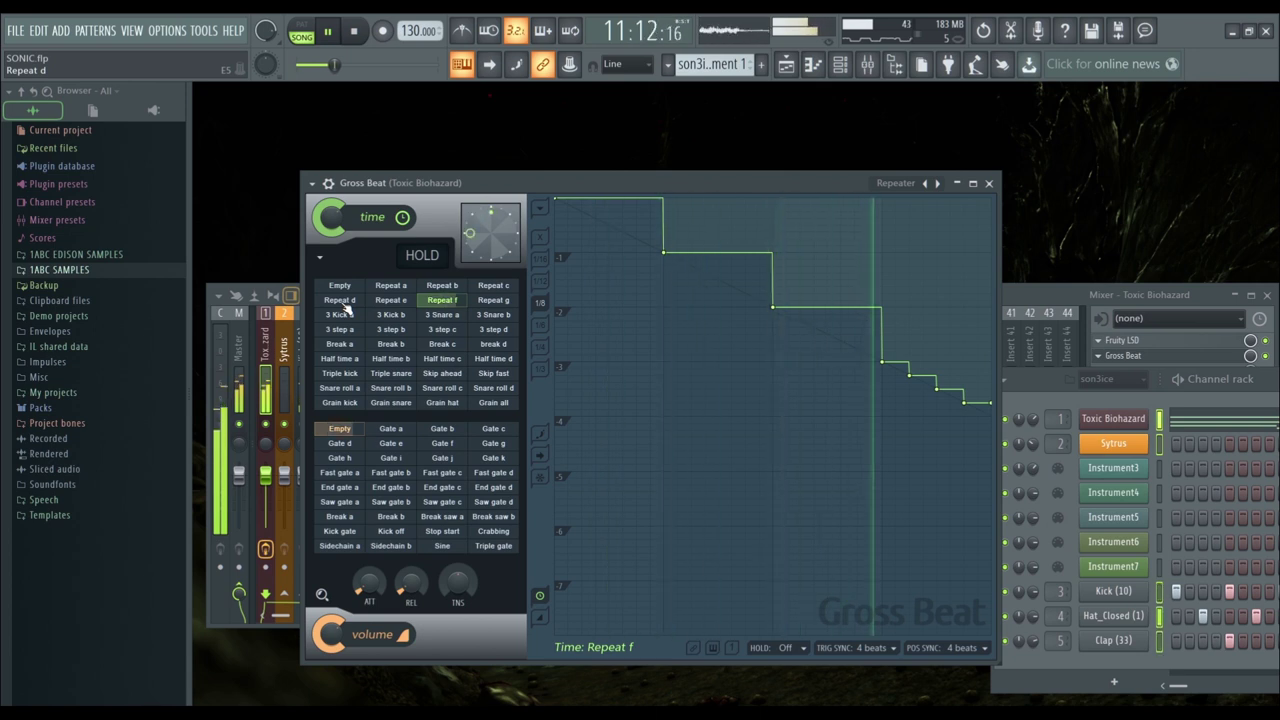
click(340, 300)
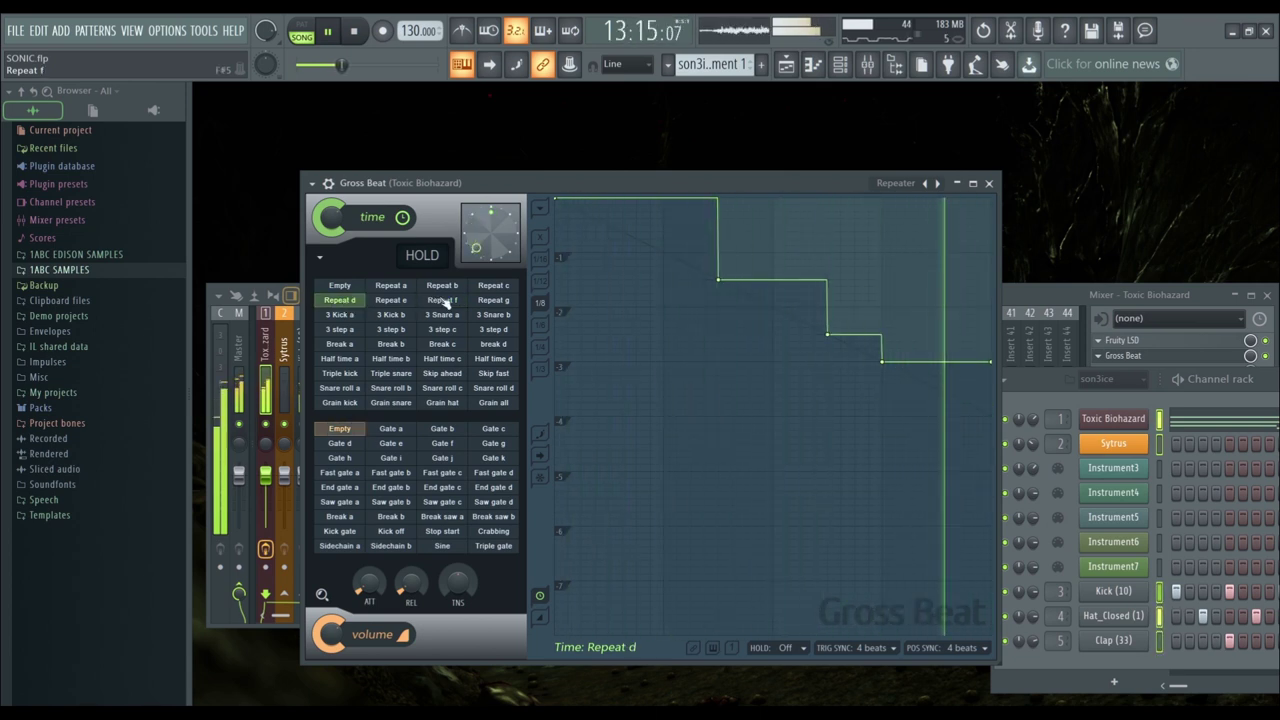
click(503, 287)
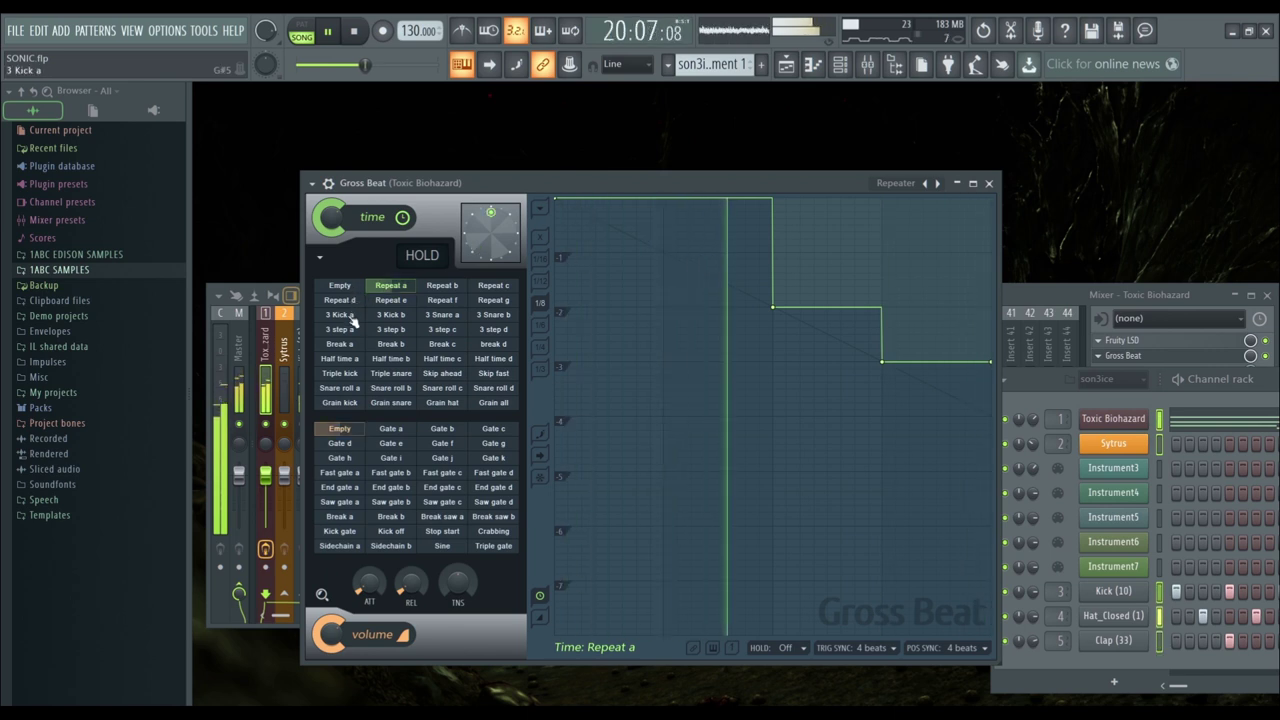
Try the Repeater preset's 3 step b, 3 step d, Half time a and Half time b time patterns and select Half time c
click(393, 330)
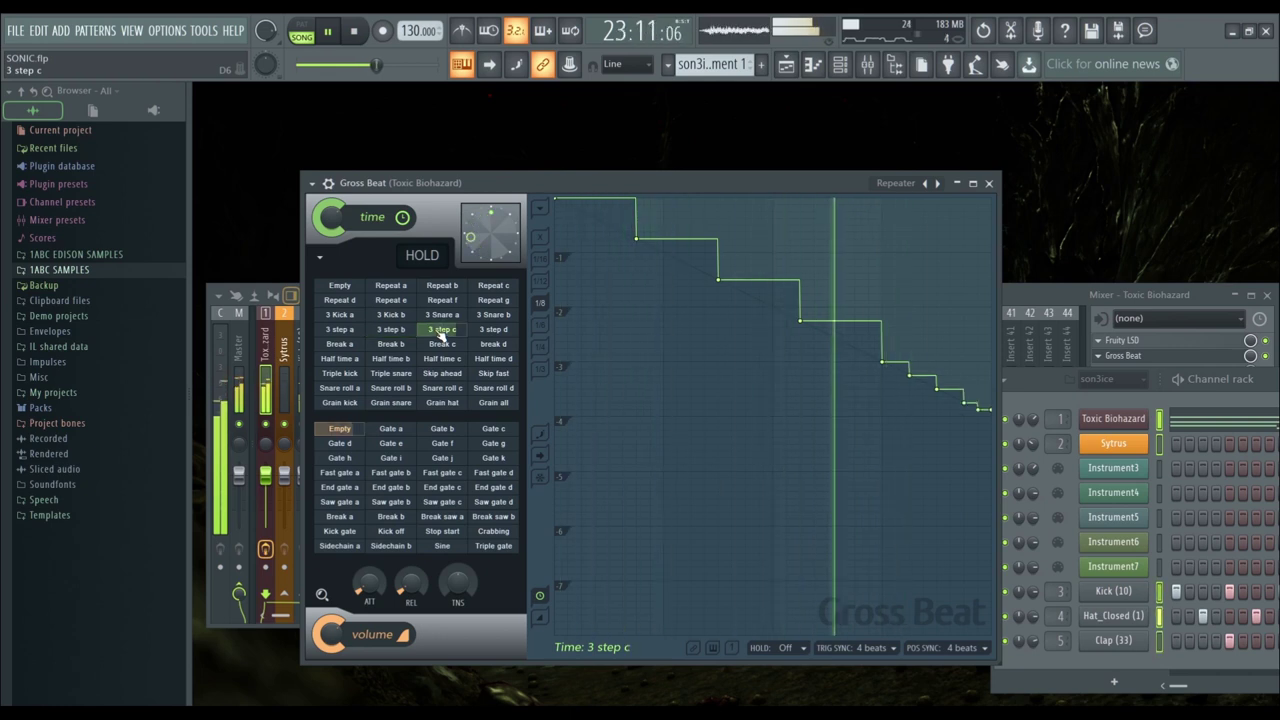
click(493, 331)
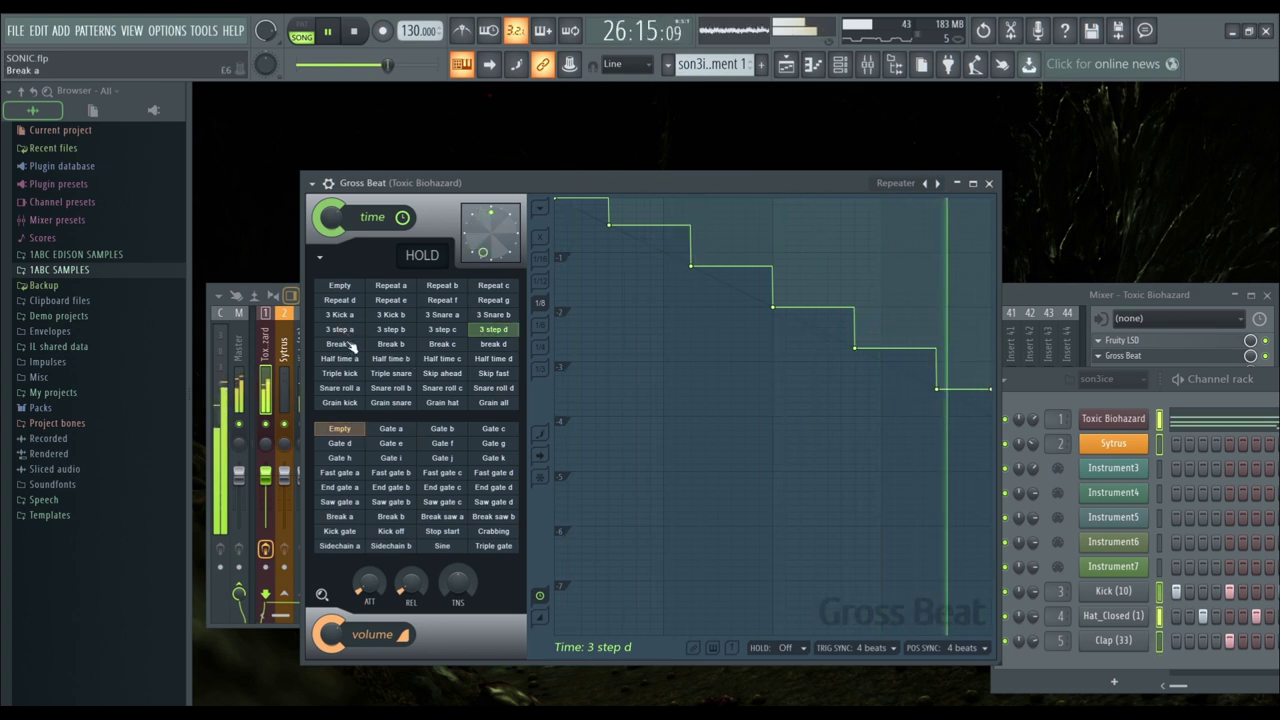
click(345, 358)
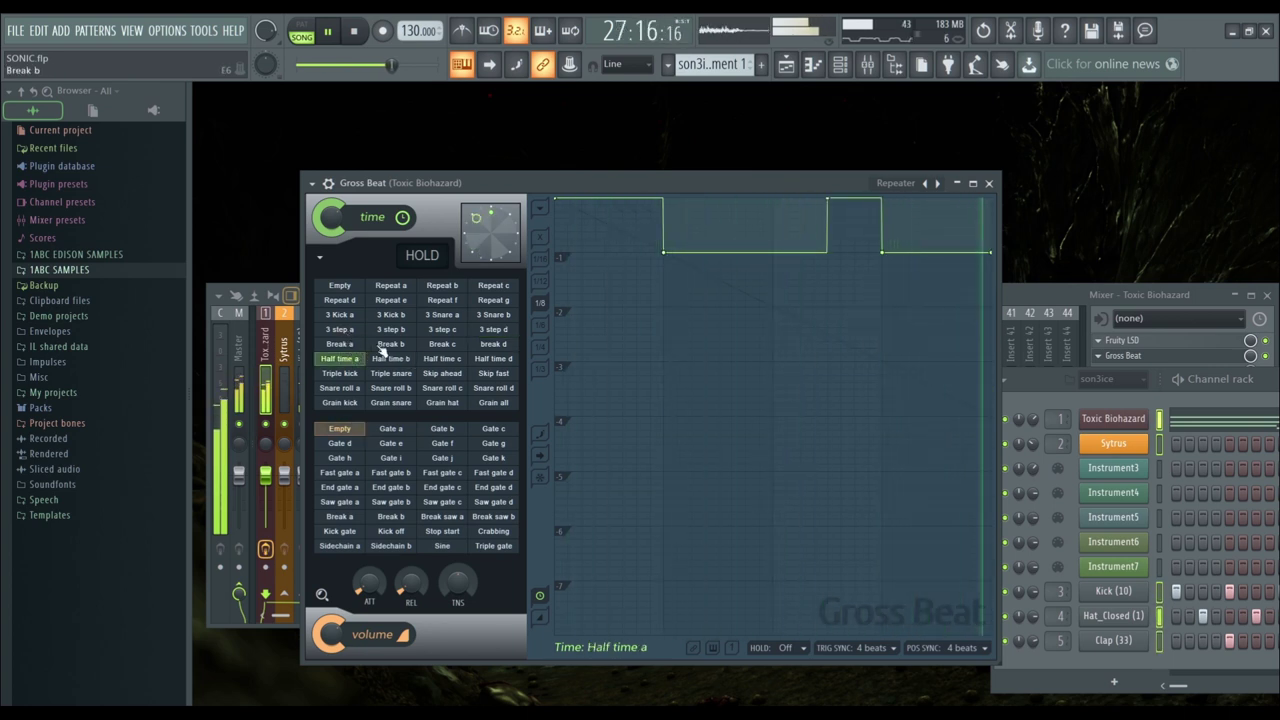
click(397, 360)
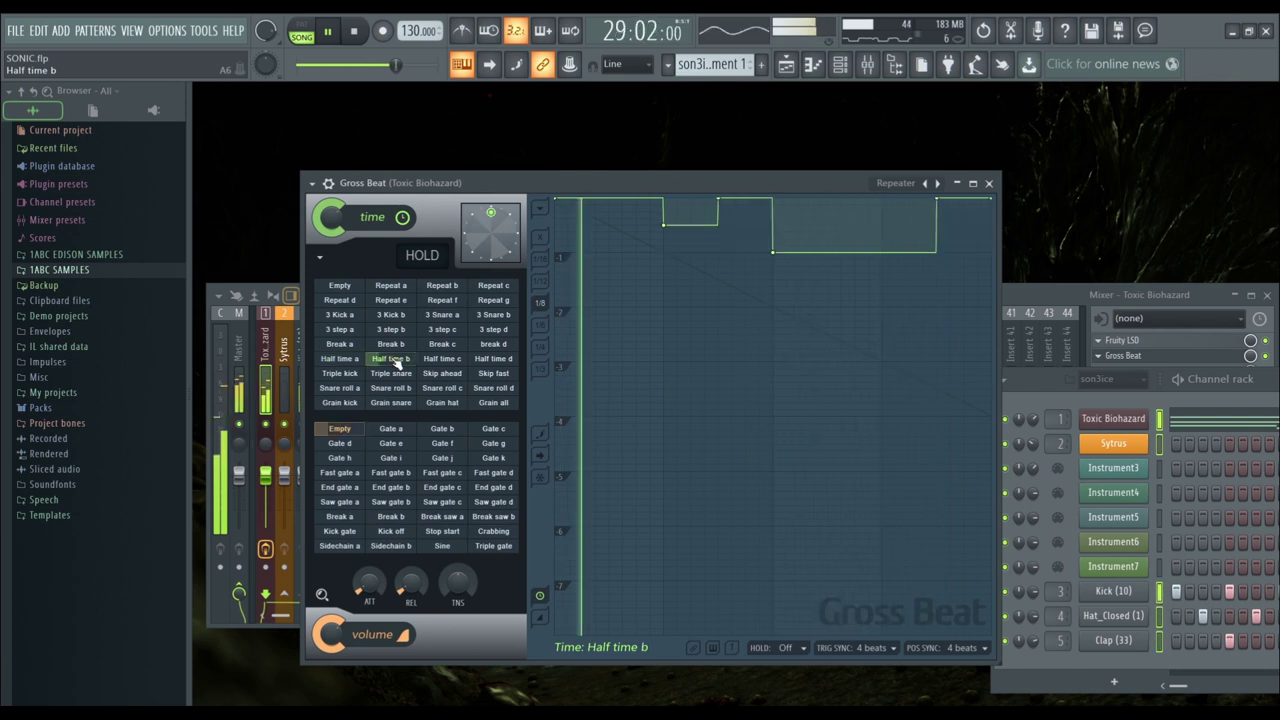
click(450, 364)
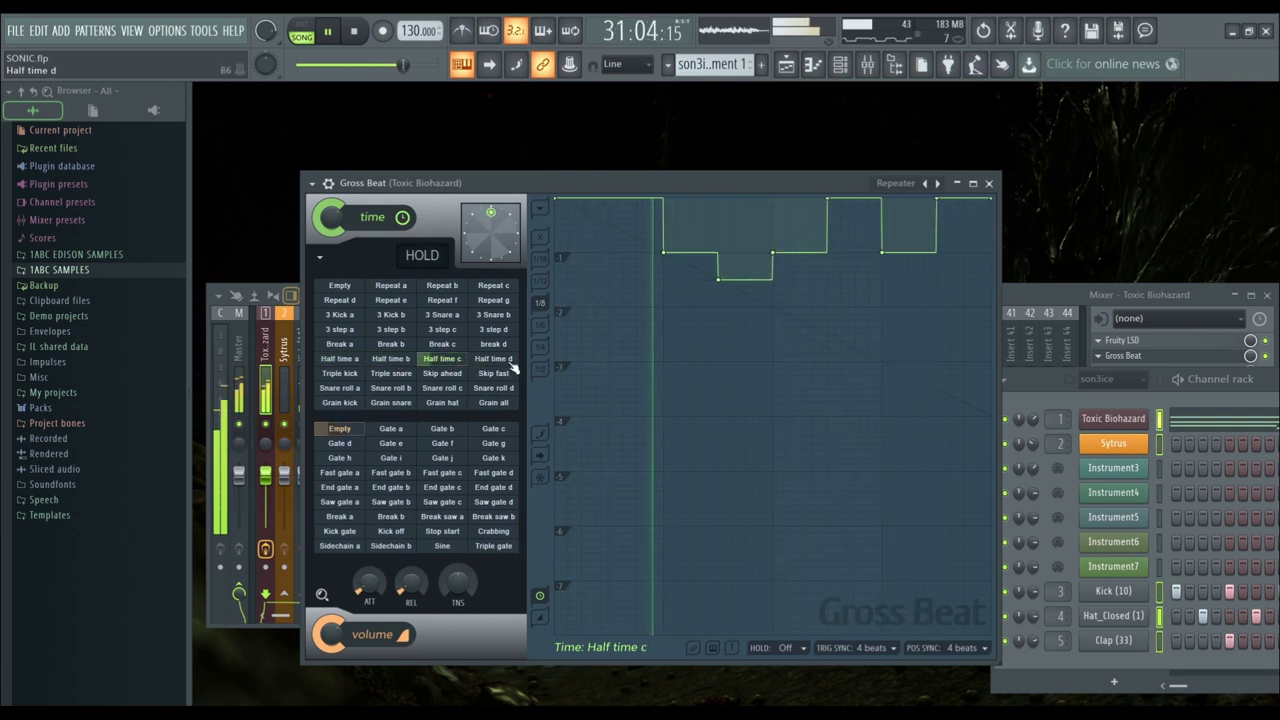
Try the Repeater preset's Half time d, Triple kick, Triple snare, Skip ahead and Skip fast time patterns
click(500, 360)
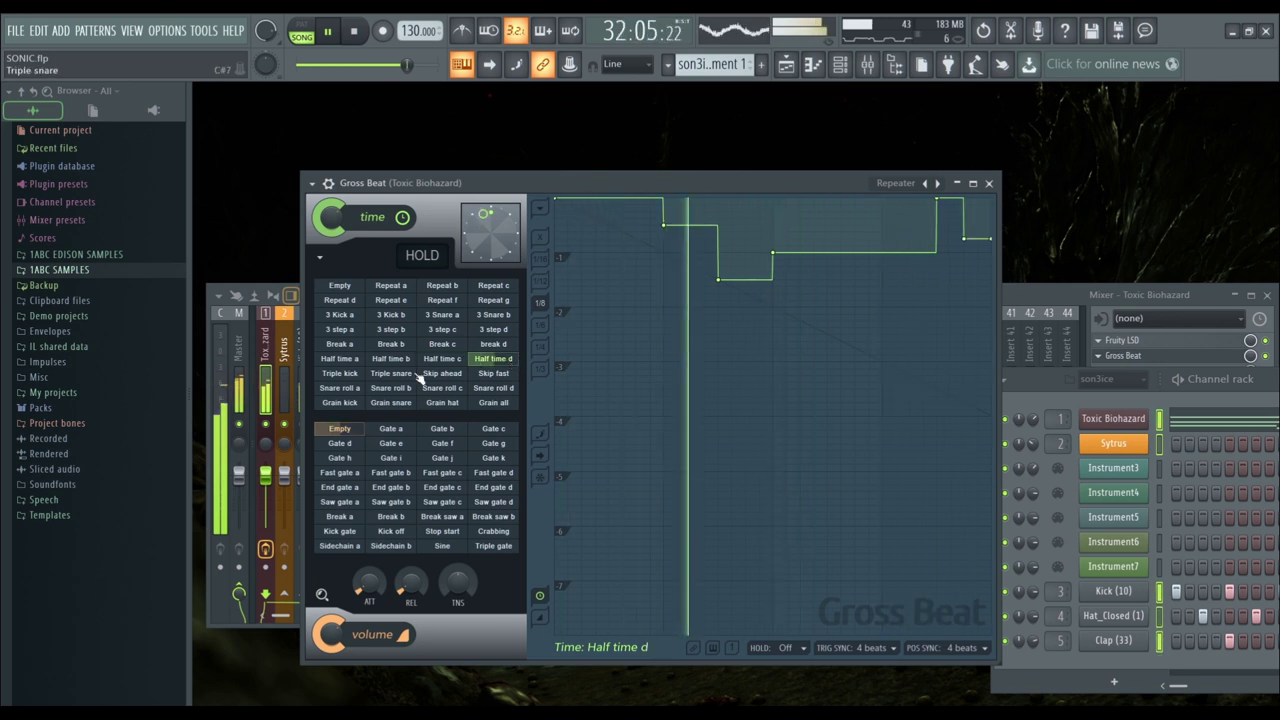
click(339, 373)
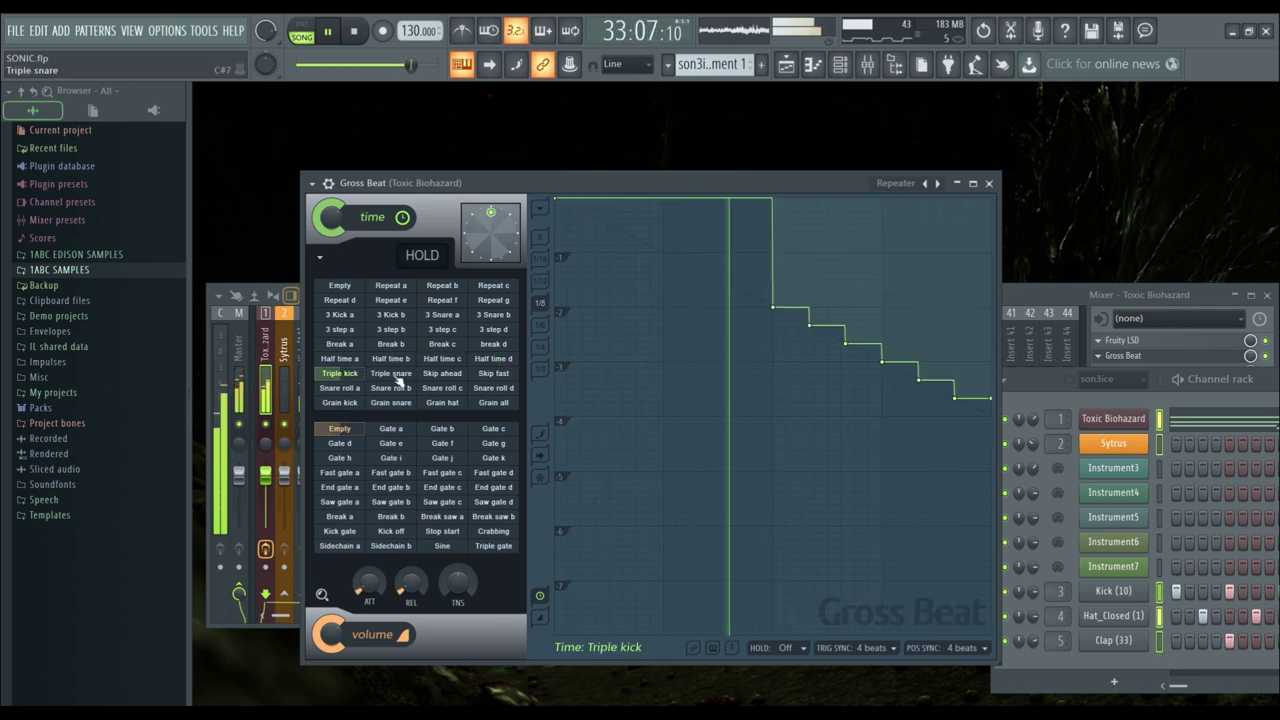
click(393, 375)
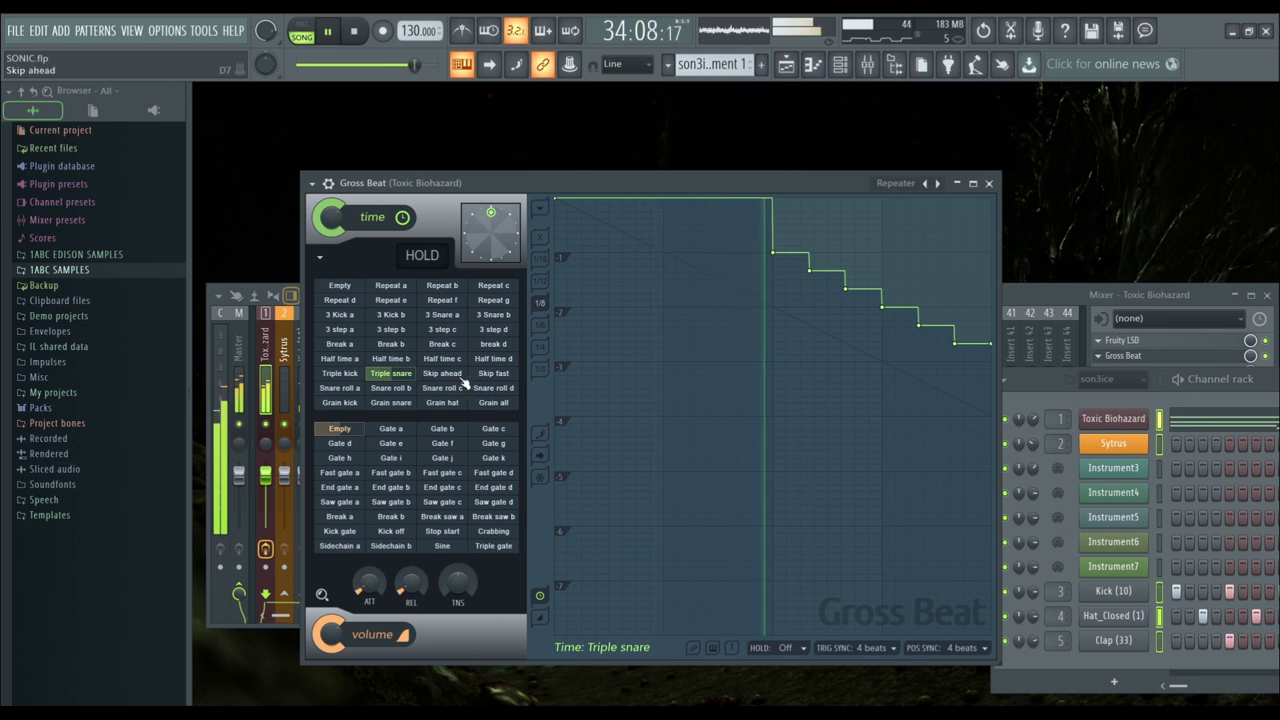
click(443, 373)
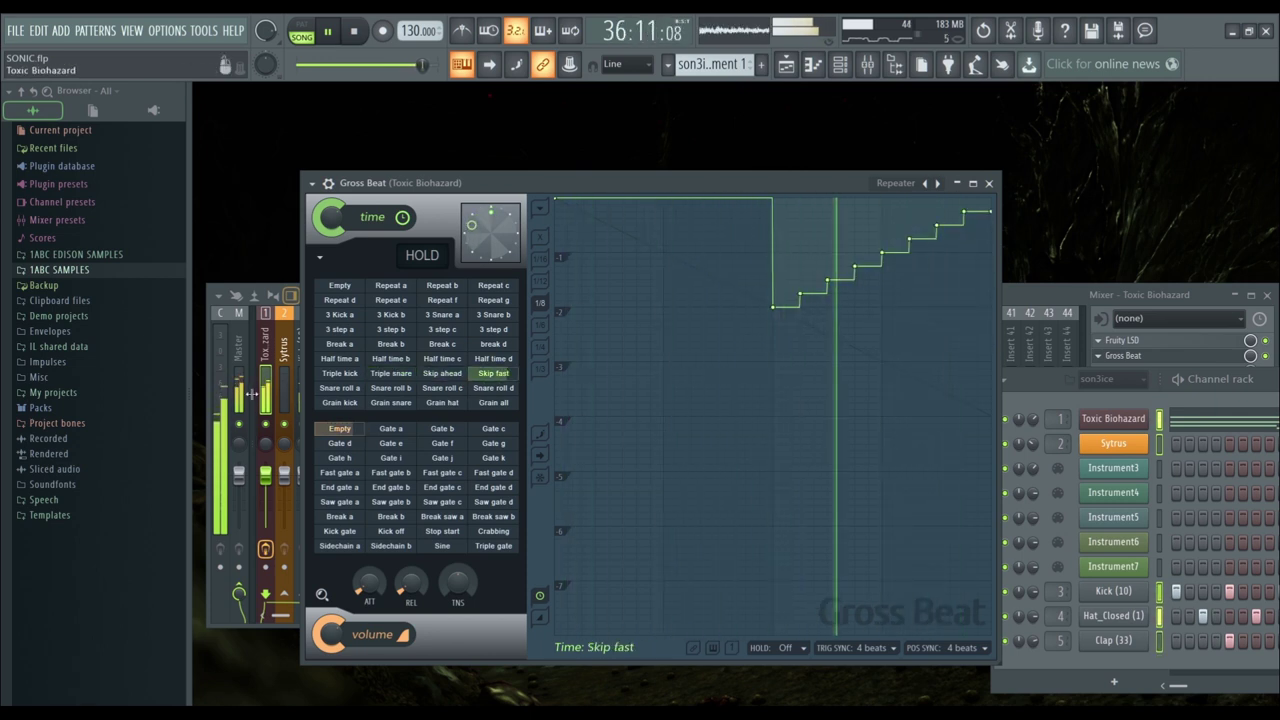
Audition the Repeater preset's time patterns Snare roll a, Snare roll b, Snare roll c and Snare roll d
click(342, 390)
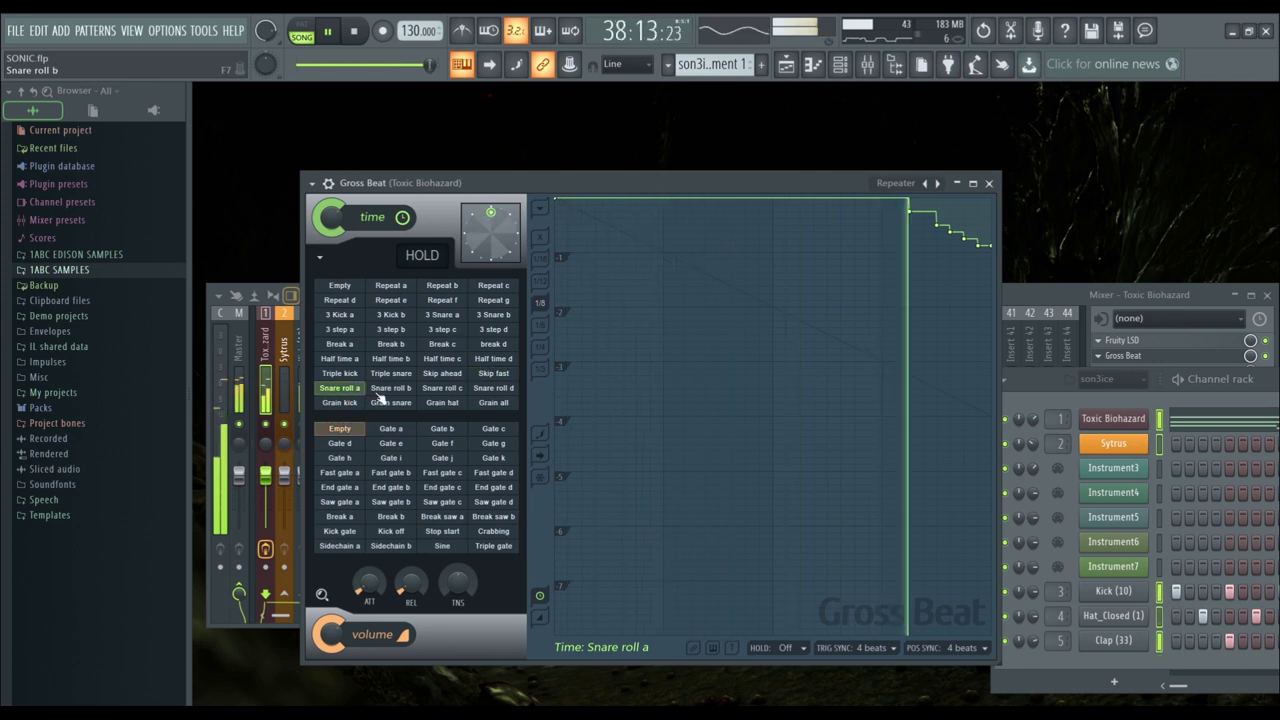
click(380, 392)
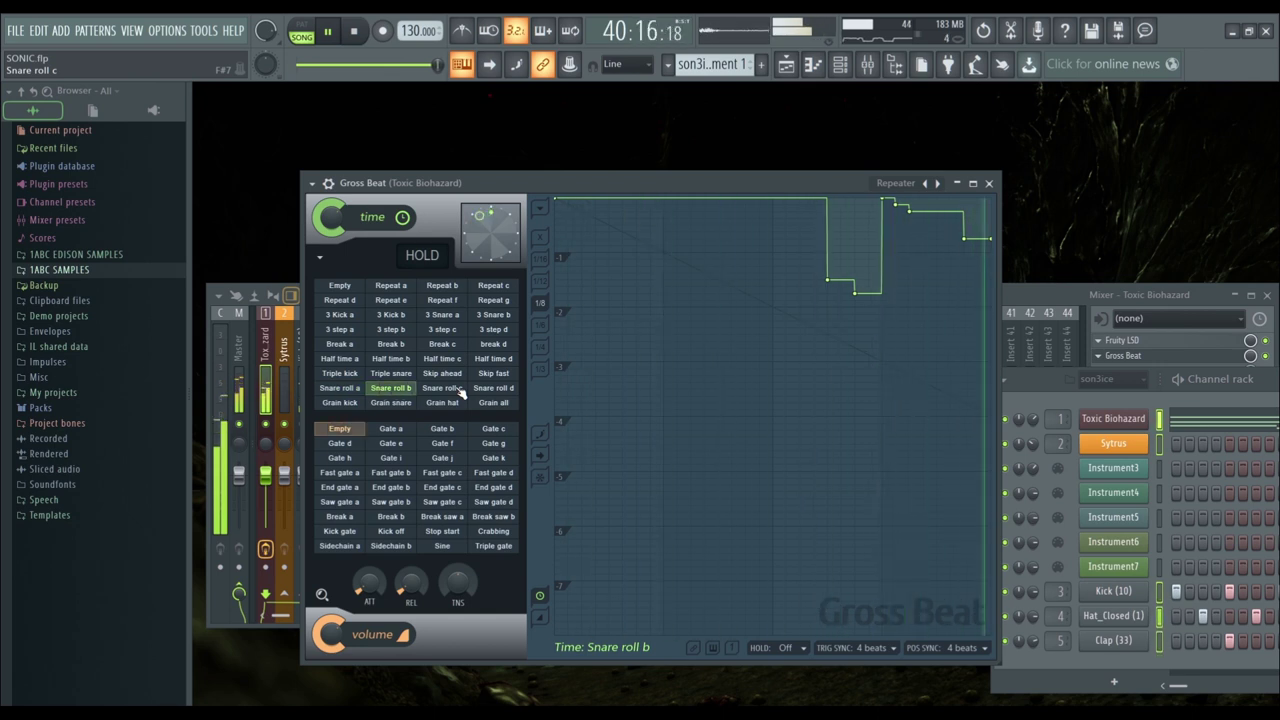
click(450, 390)
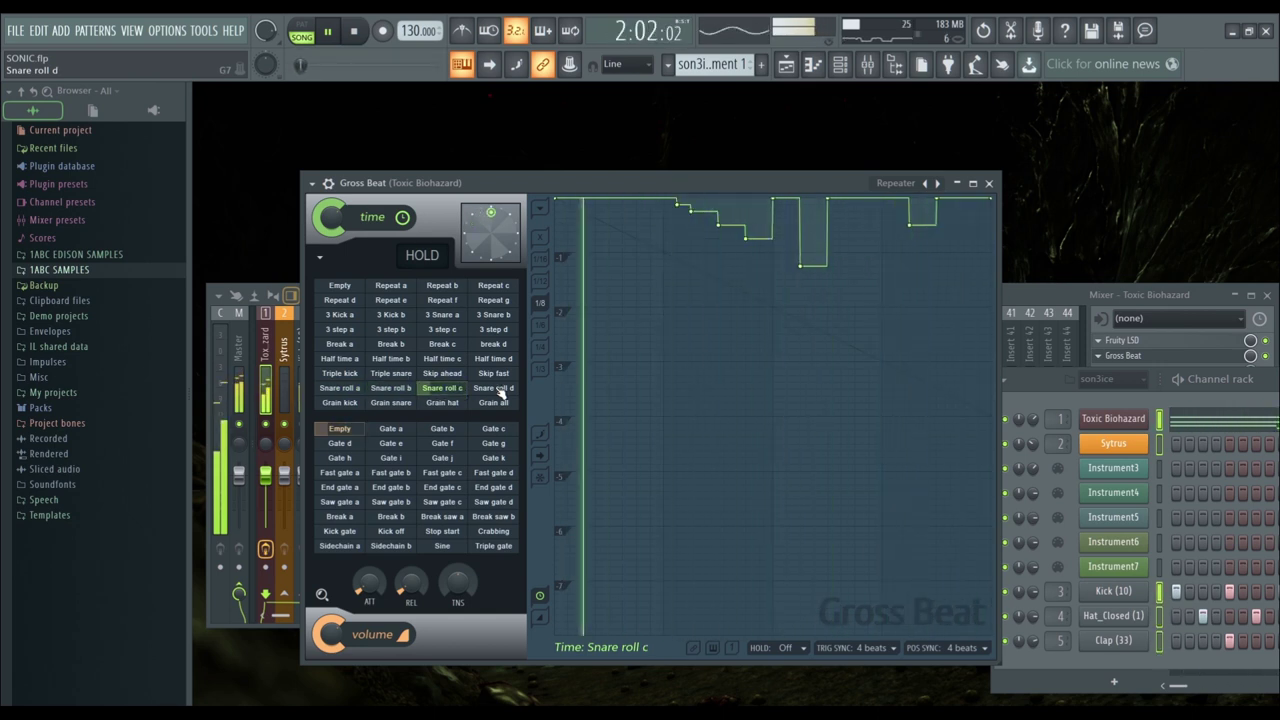
click(495, 388)
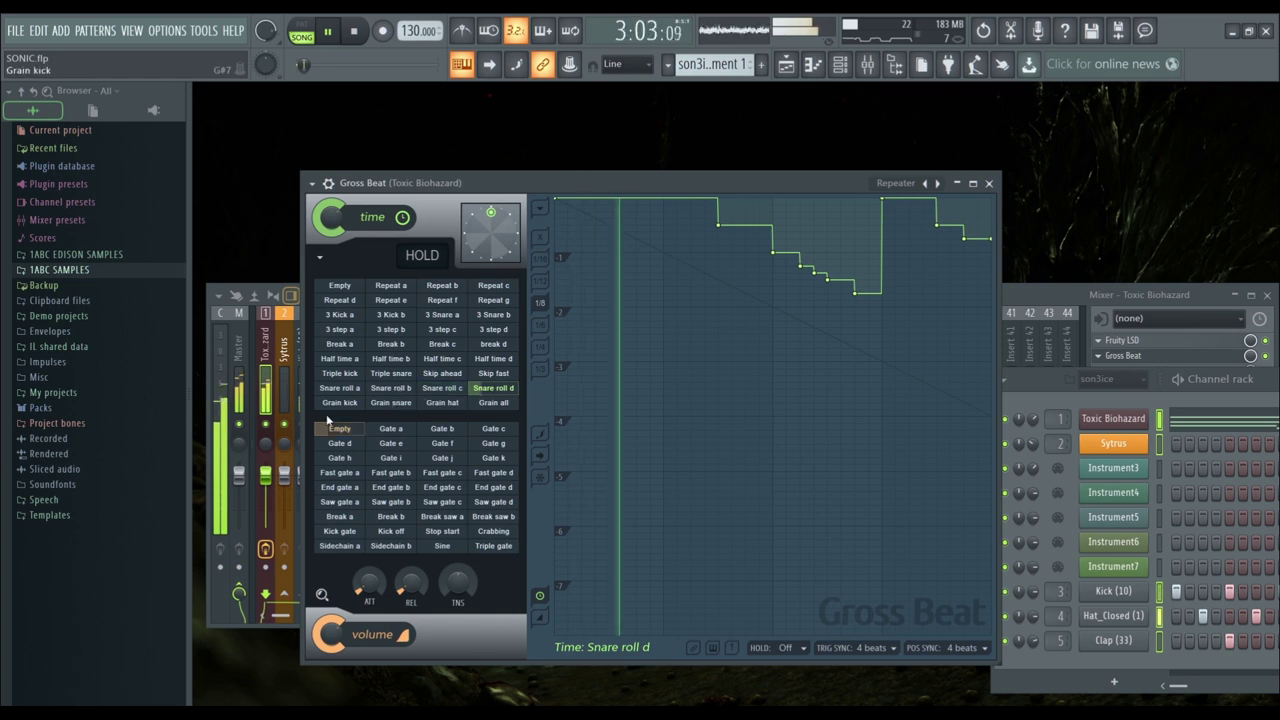
Audition the Repeater preset's Grain kick, Grain snare, Grain hat and Grain all time patterns
click(354, 402)
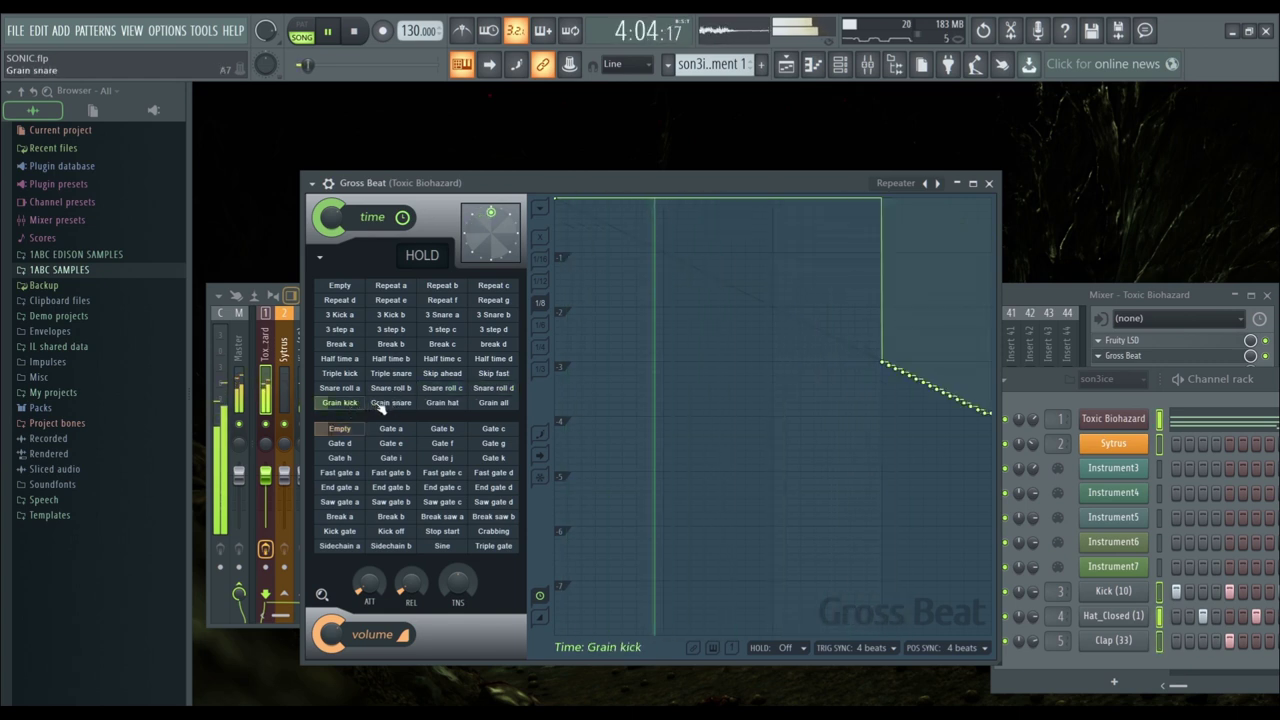
click(388, 404)
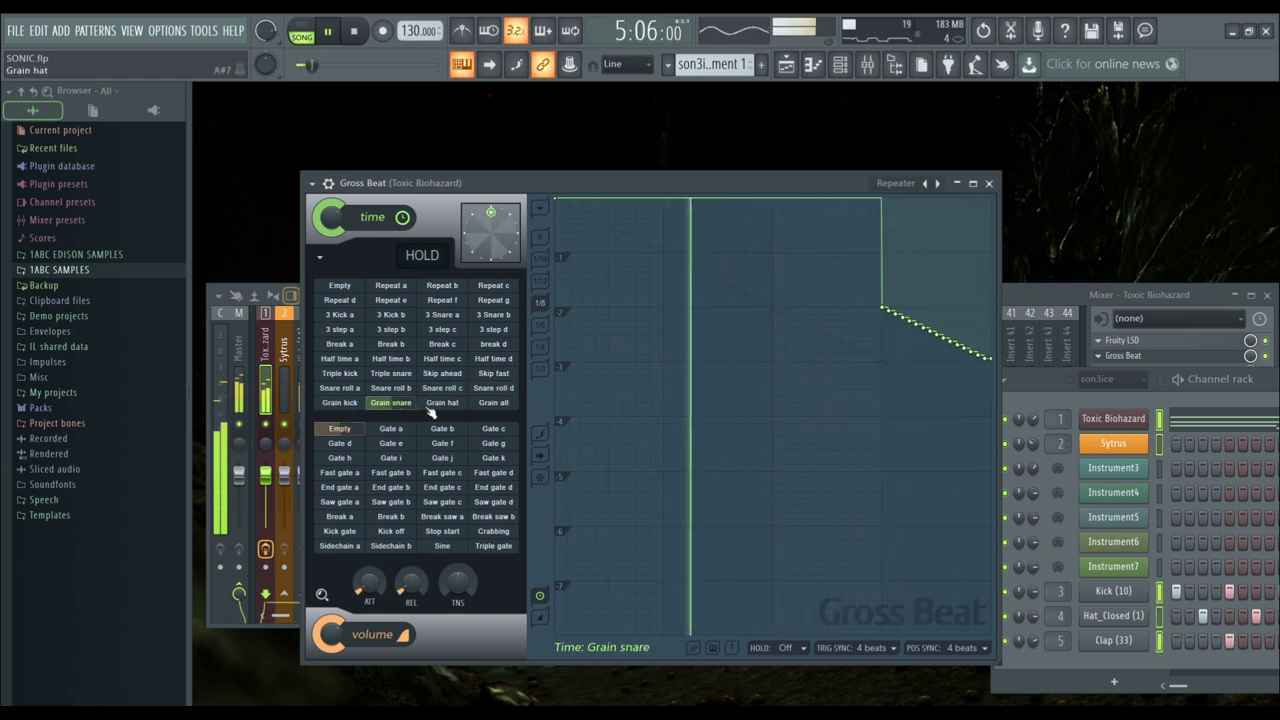
click(460, 406)
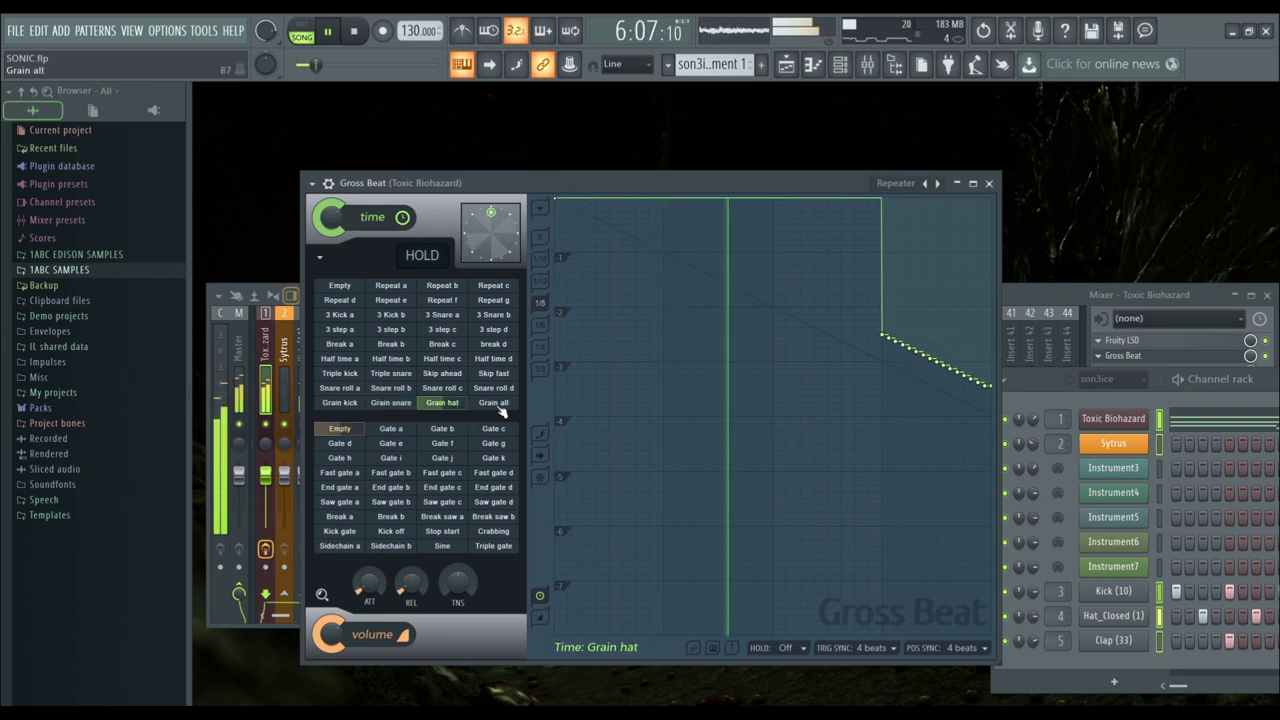
click(502, 410)
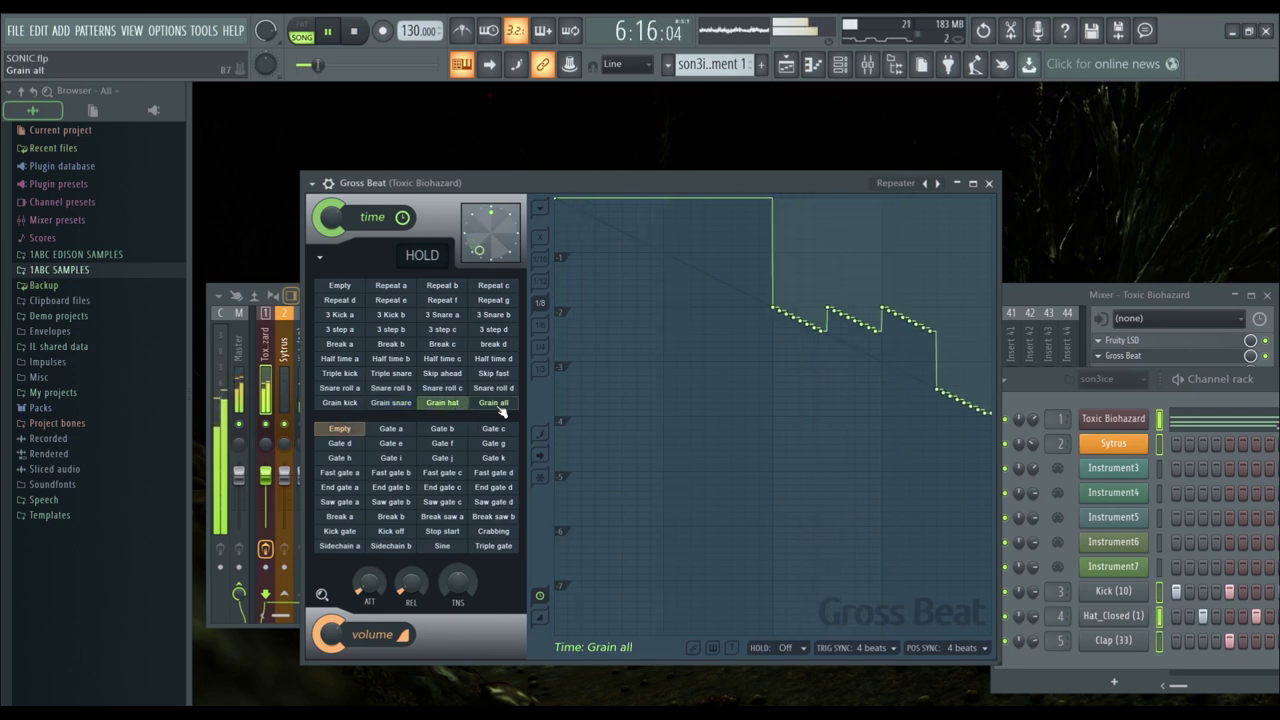
Try the Break b, Repeat e and Repeat f time patterns and select Repeat d
click(402, 345)
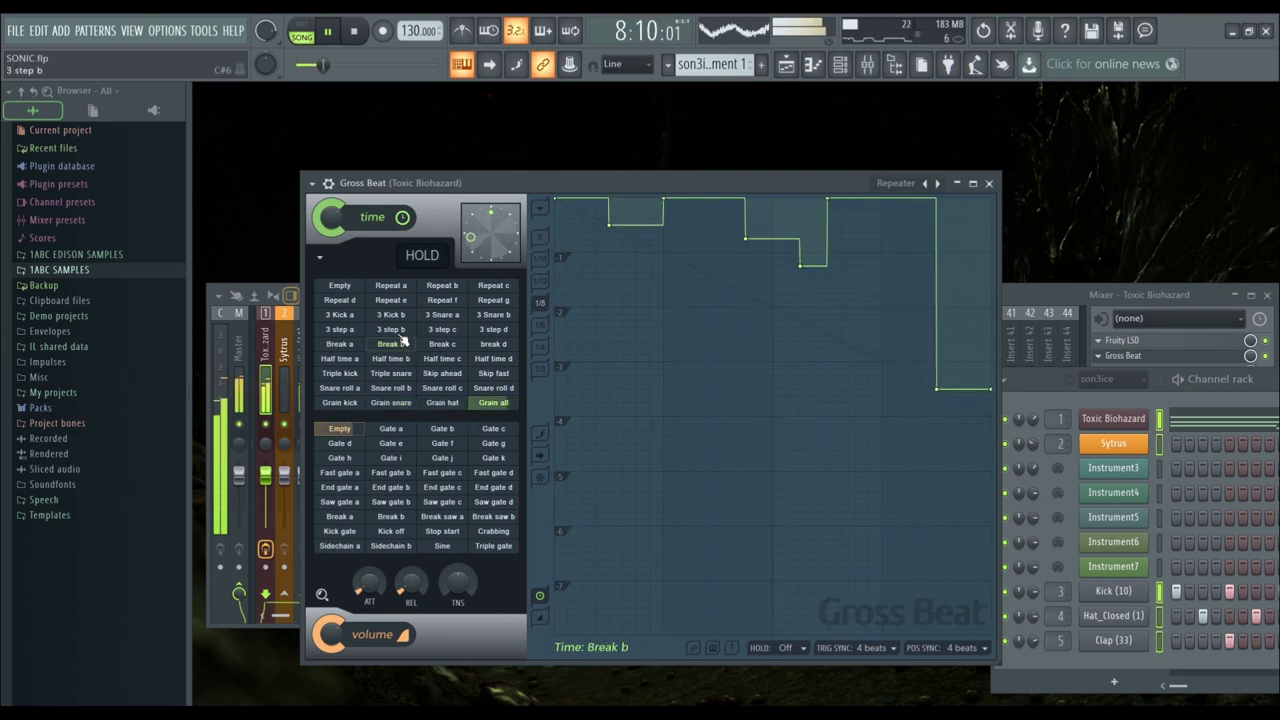
click(395, 302)
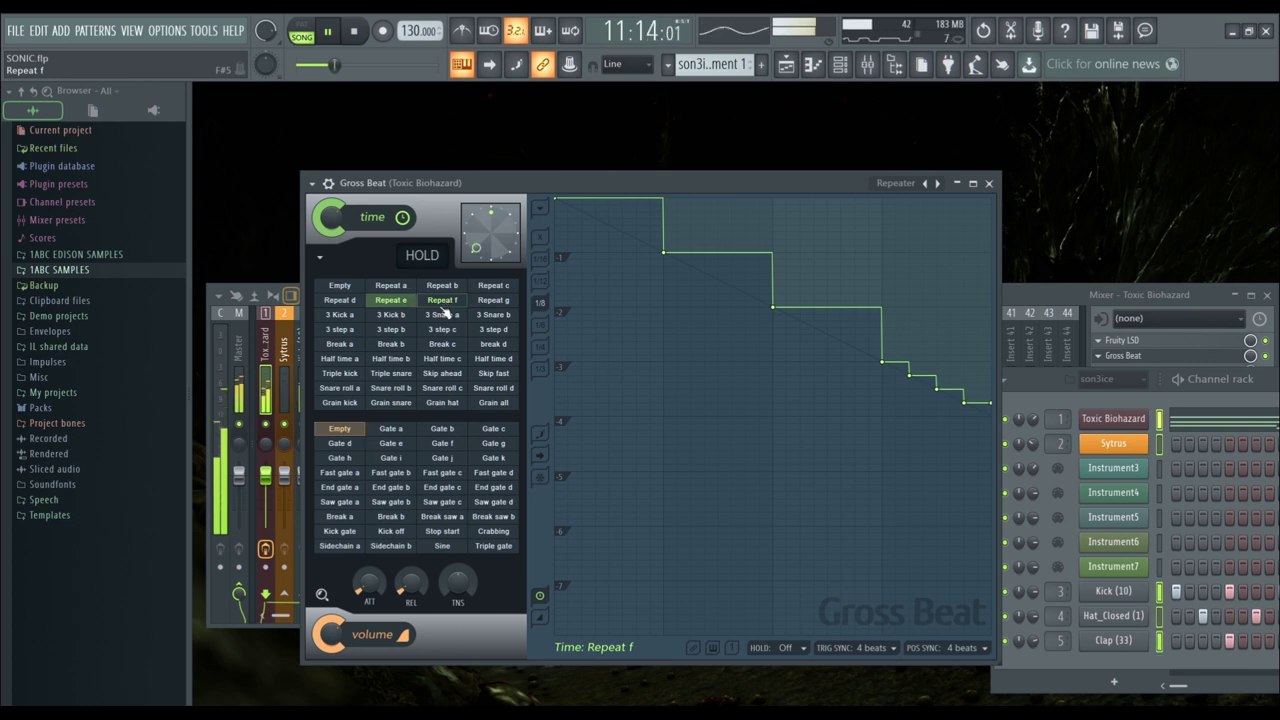
click(356, 304)
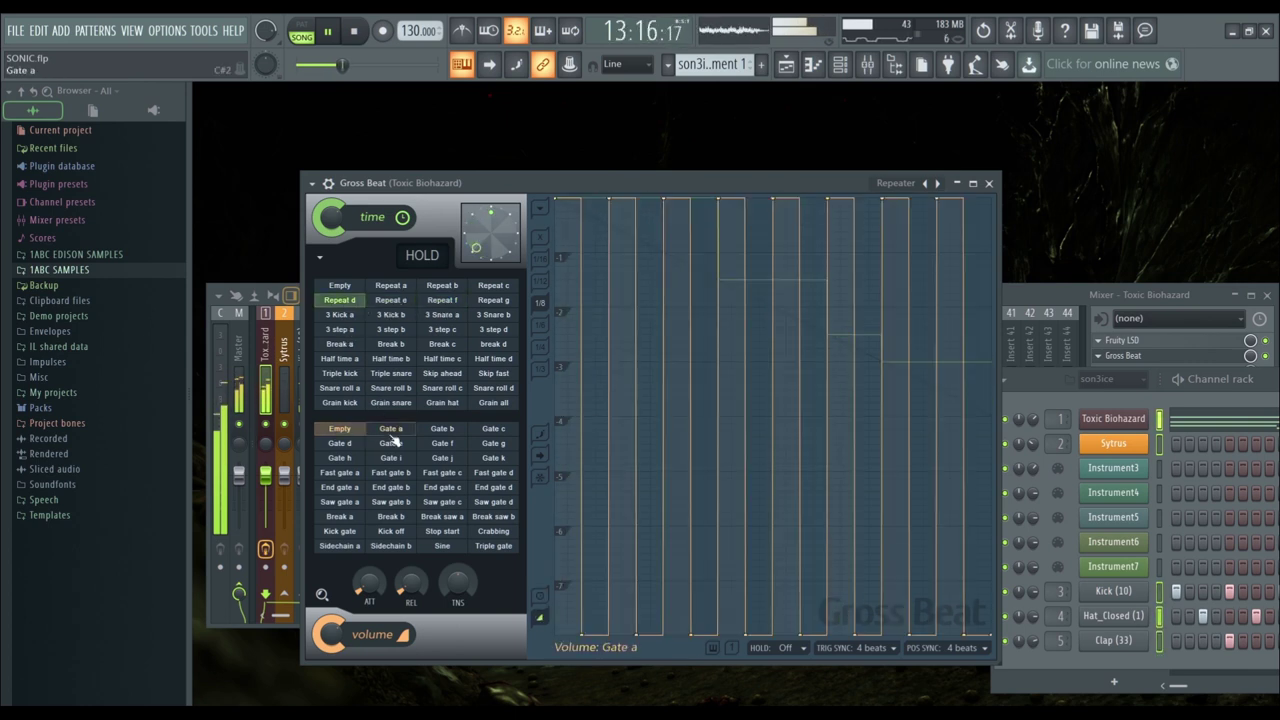
Try the Gate a, Gate b, Gate c and Gate e volume patterns over the Repeat d time pattern
click(392, 434)
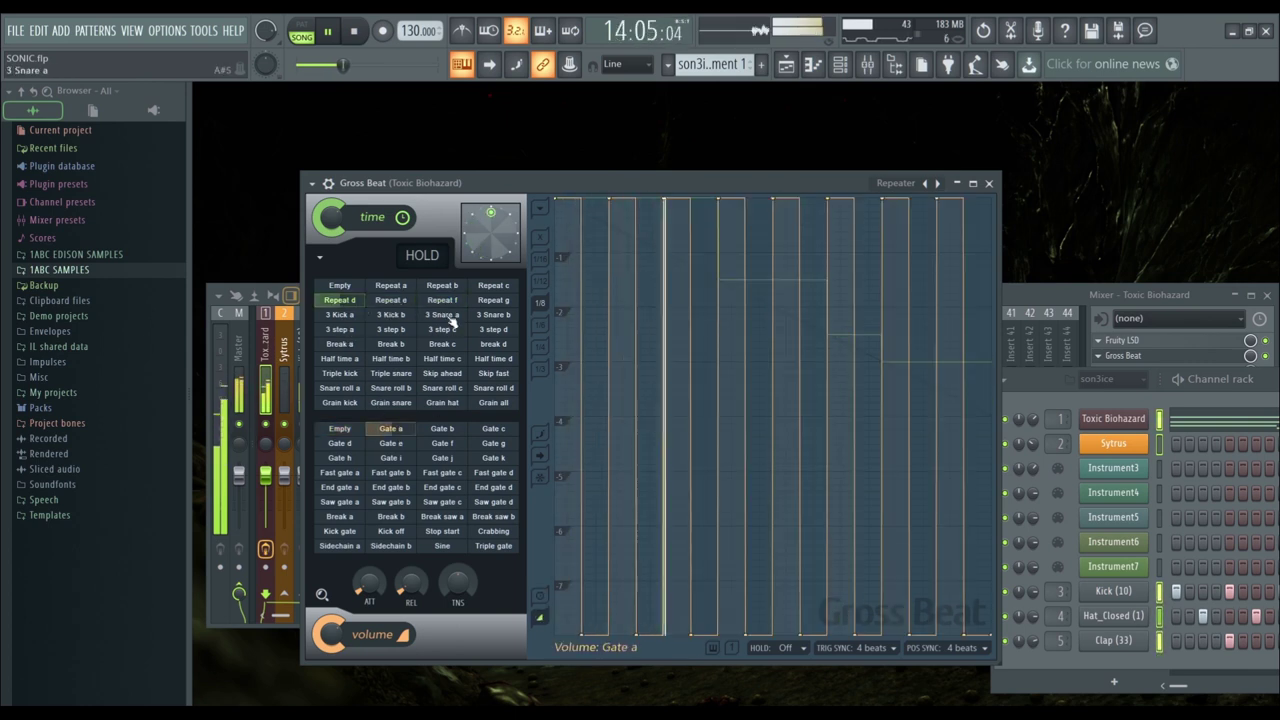
click(446, 430)
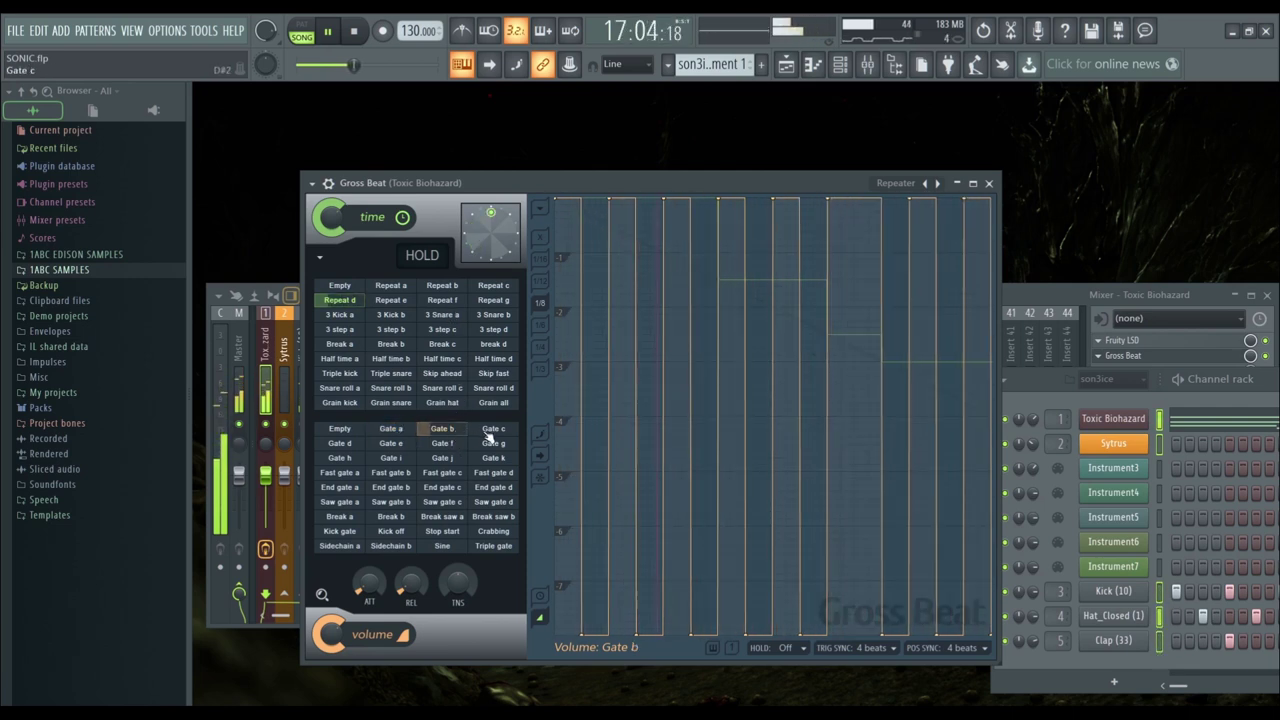
click(489, 432)
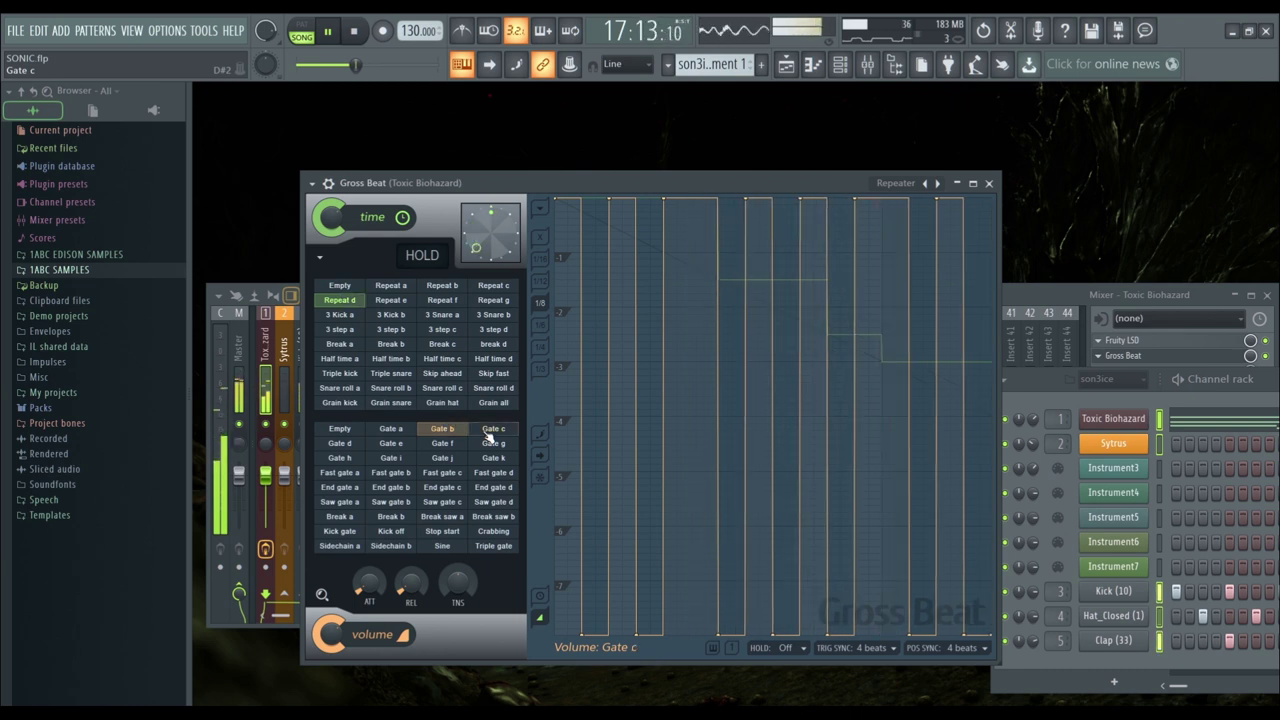
click(405, 446)
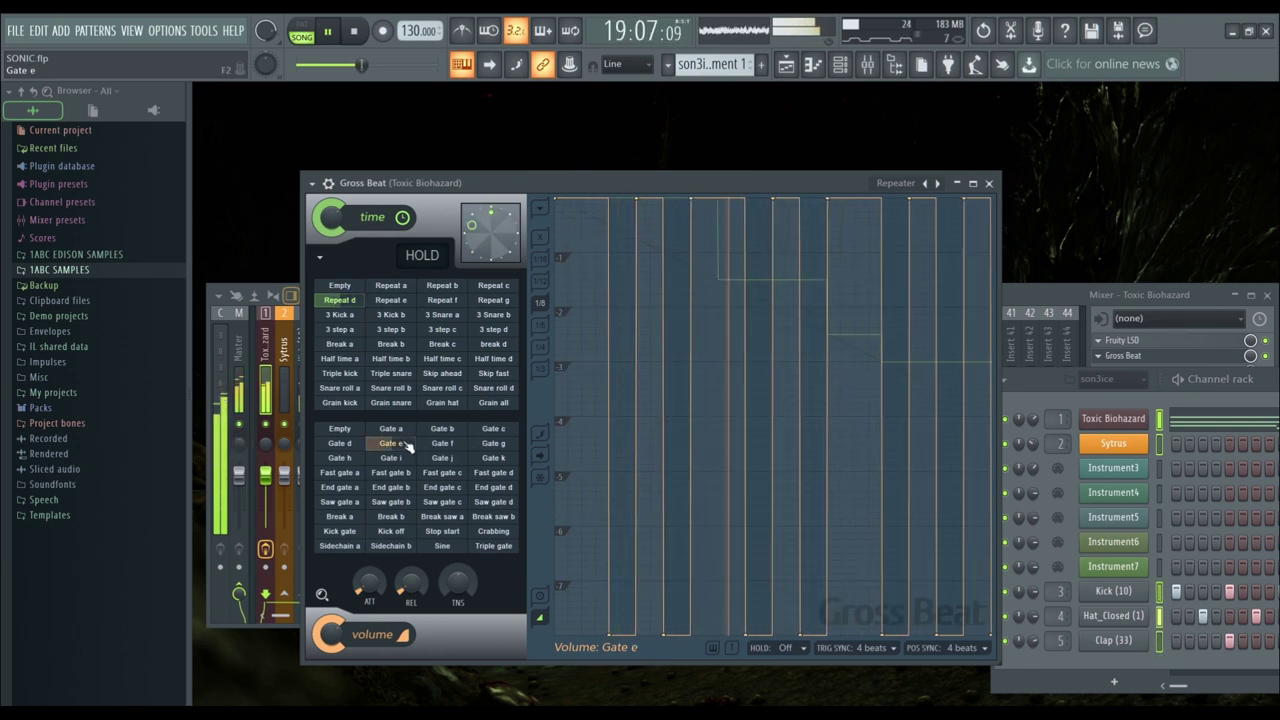
Try the Fast gate b, Saw gate b, Saw gate d, Saw gate a and Kick gate volume patterns
click(405, 475)
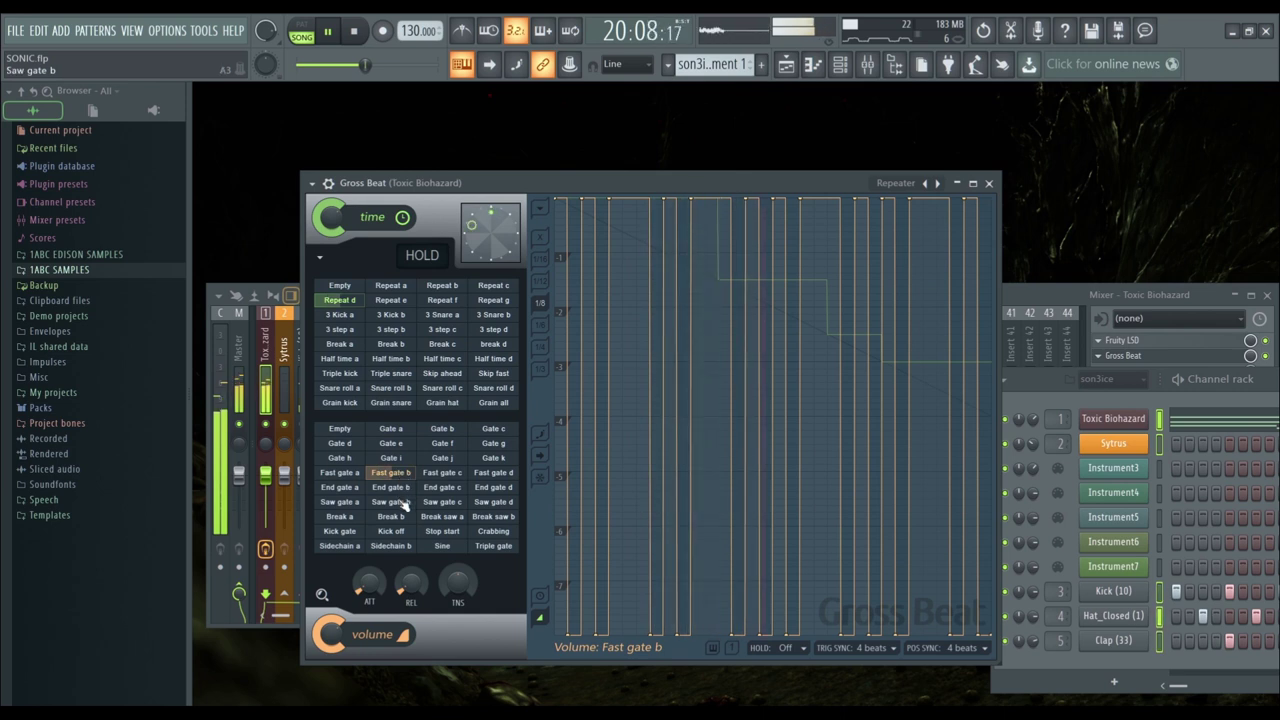
click(405, 503)
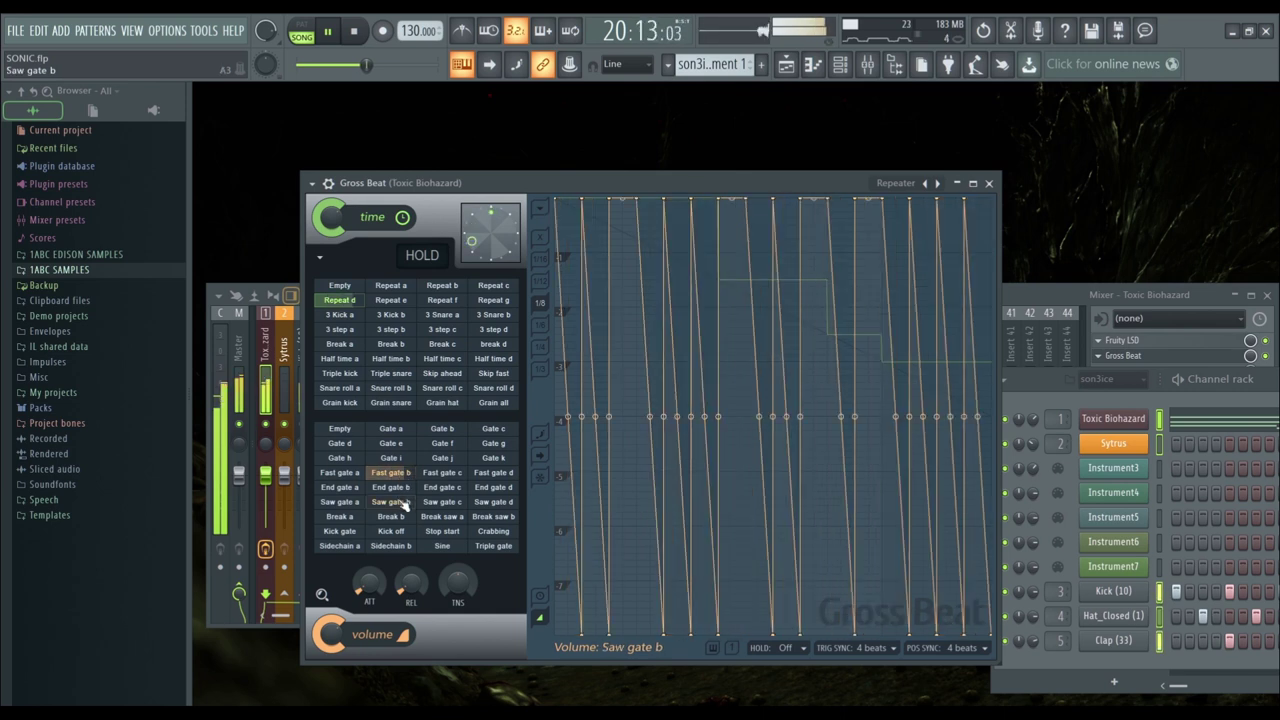
click(503, 503)
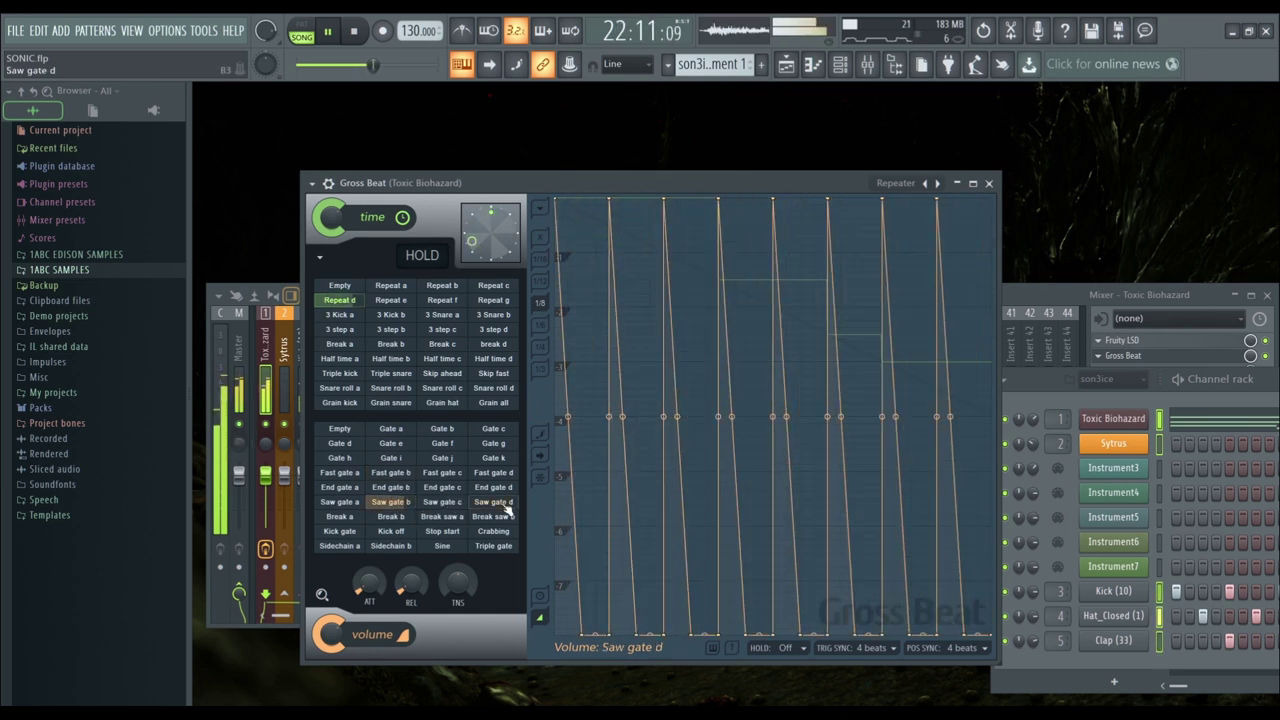
click(347, 505)
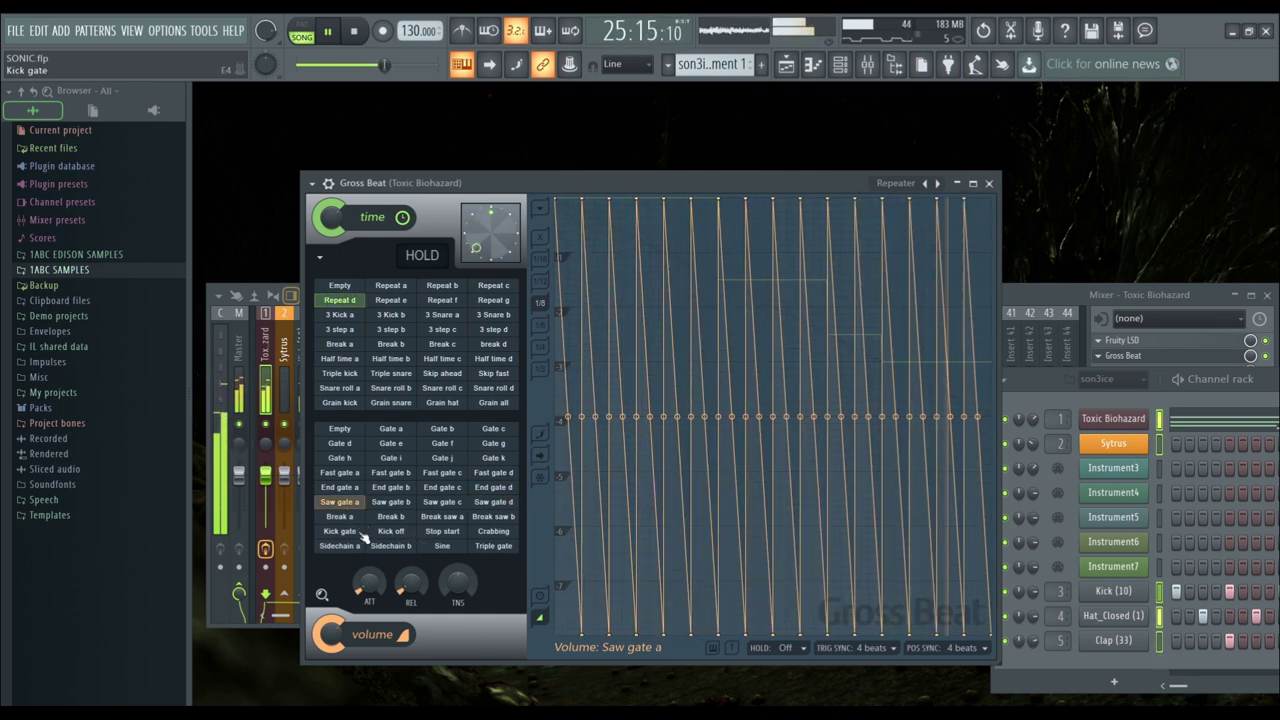
click(350, 531)
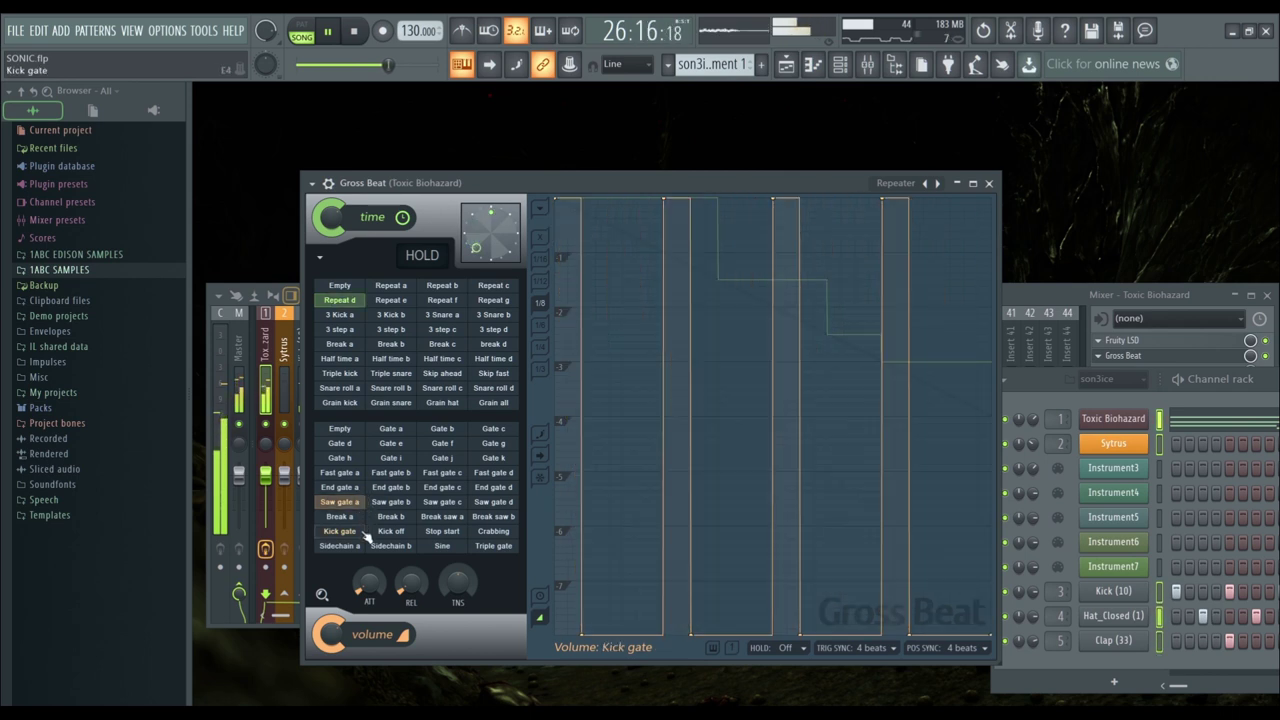
Try the Break b, Break saw a, Stop start and Crabbing volume patterns
click(391, 517)
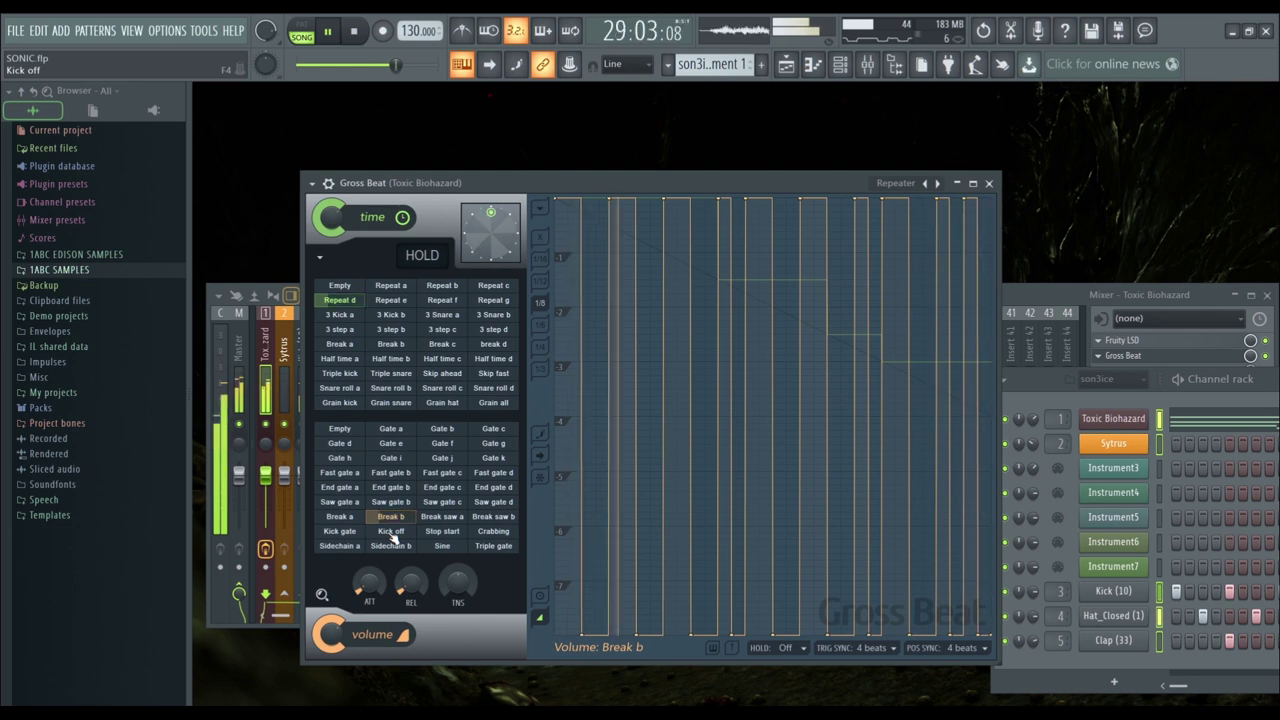
click(443, 518)
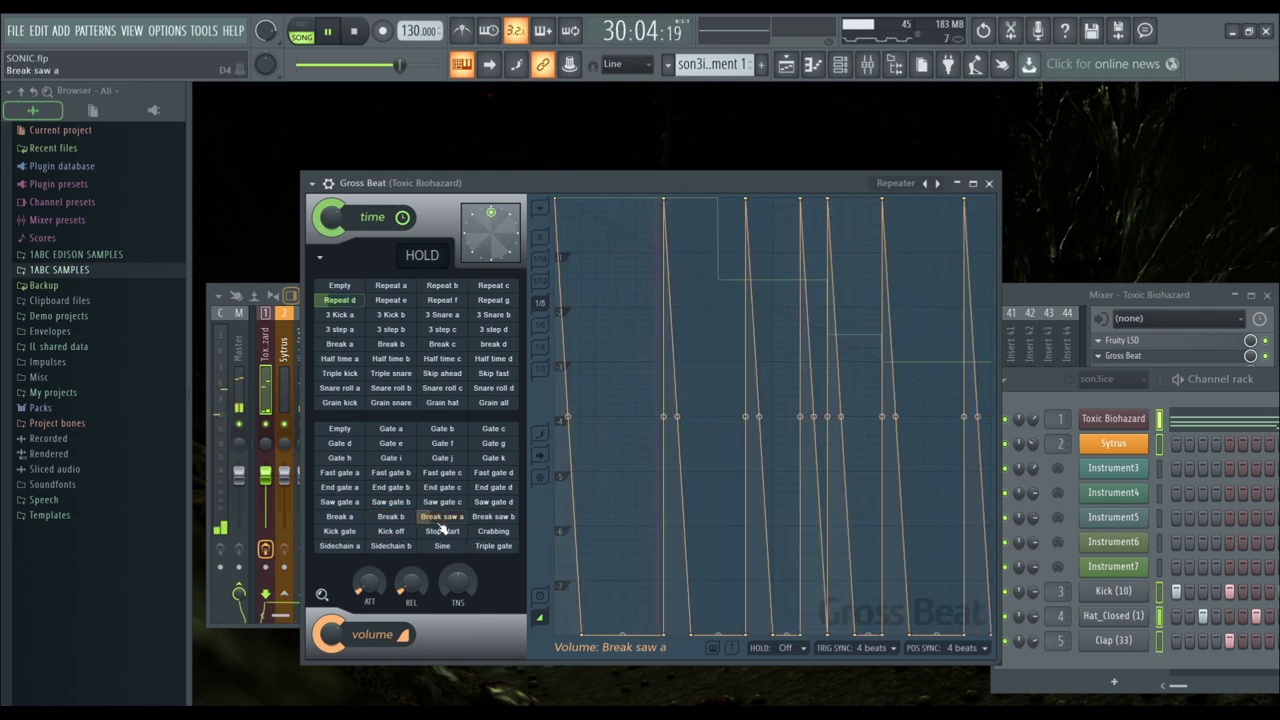
click(442, 531)
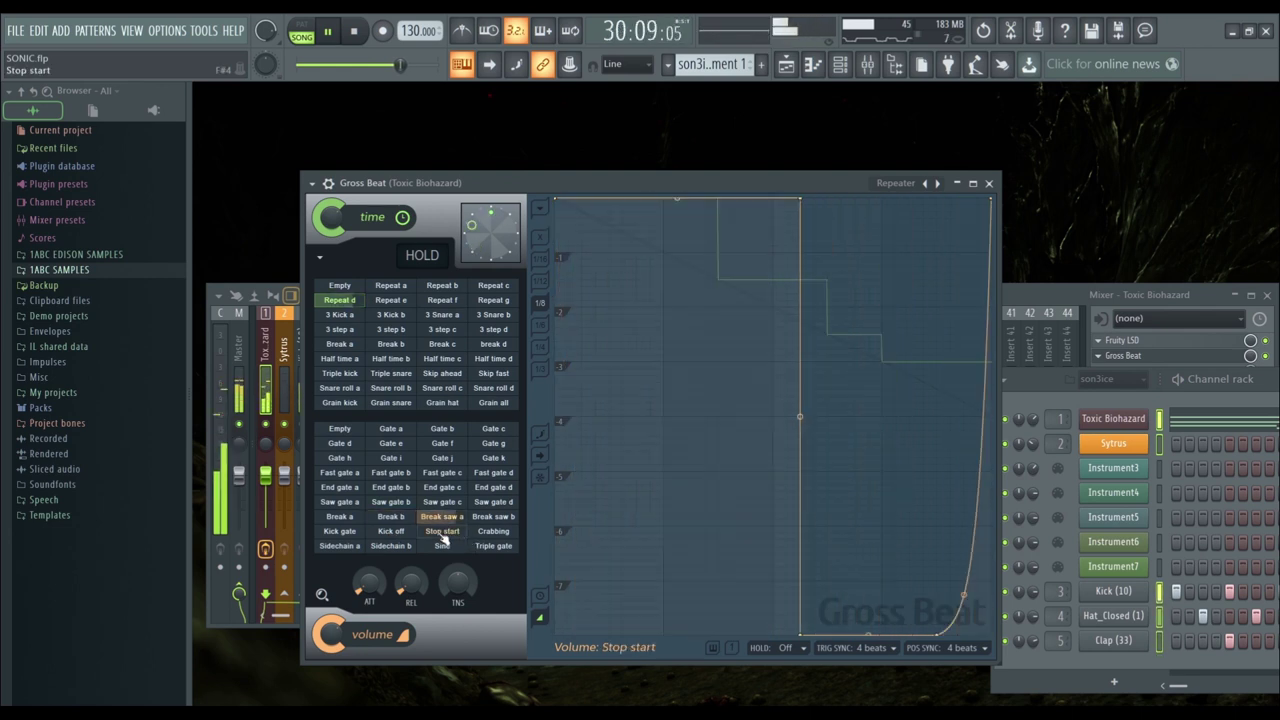
click(493, 532)
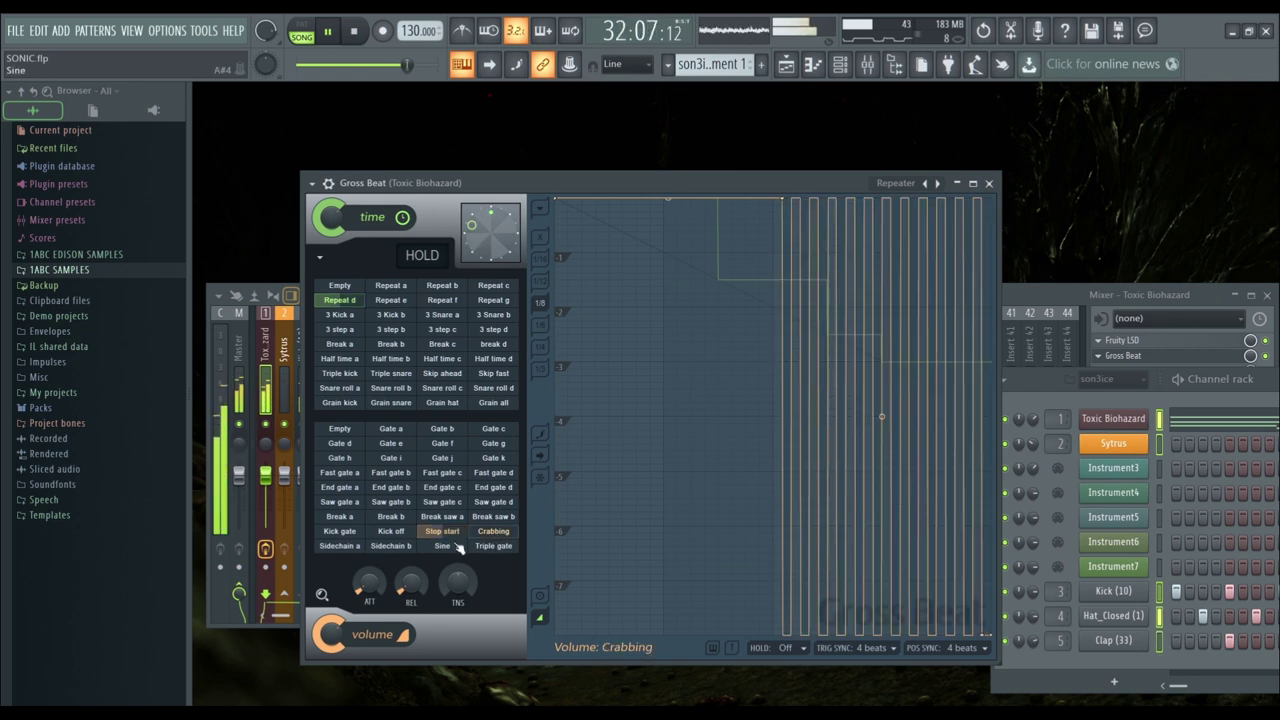
Audition the Sidechain a, Sidechain b and Sine volume patterns
click(341, 548)
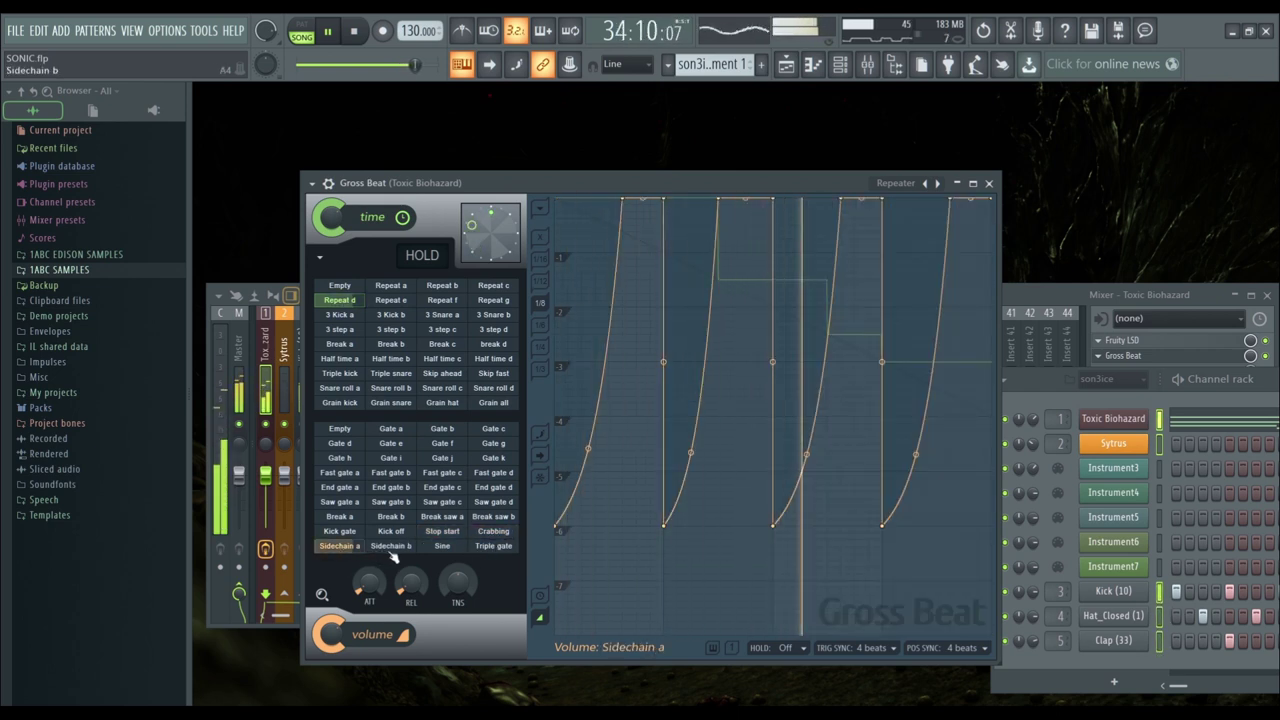
click(395, 549)
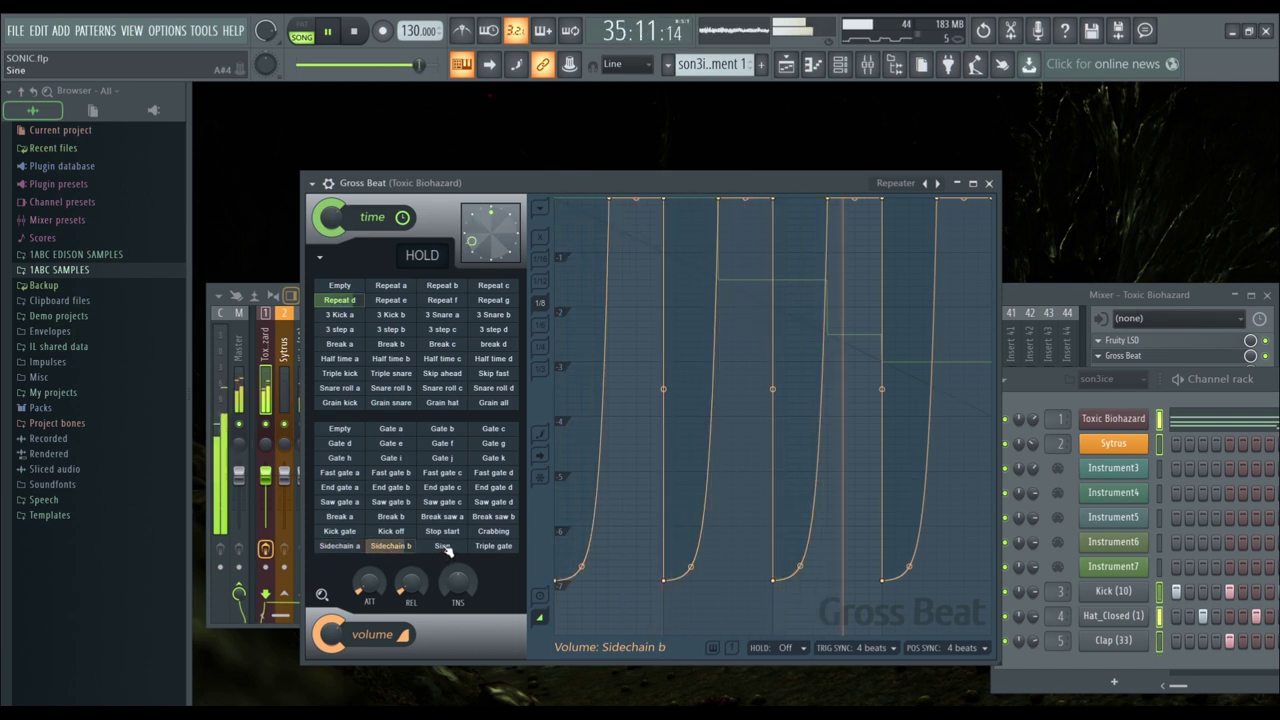
click(444, 548)
Select the Triple gate volume pattern and try it with the 3 step b, Break b and Half time b time patterns
click(491, 550)
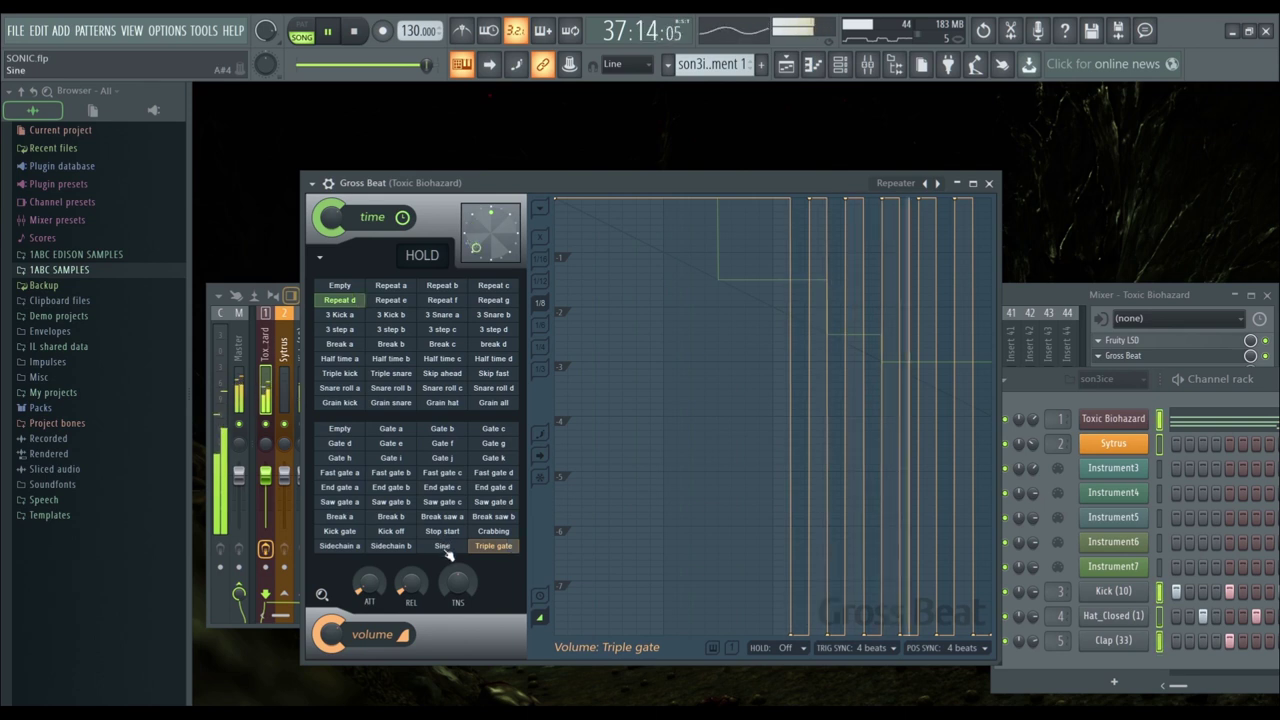
click(391, 330)
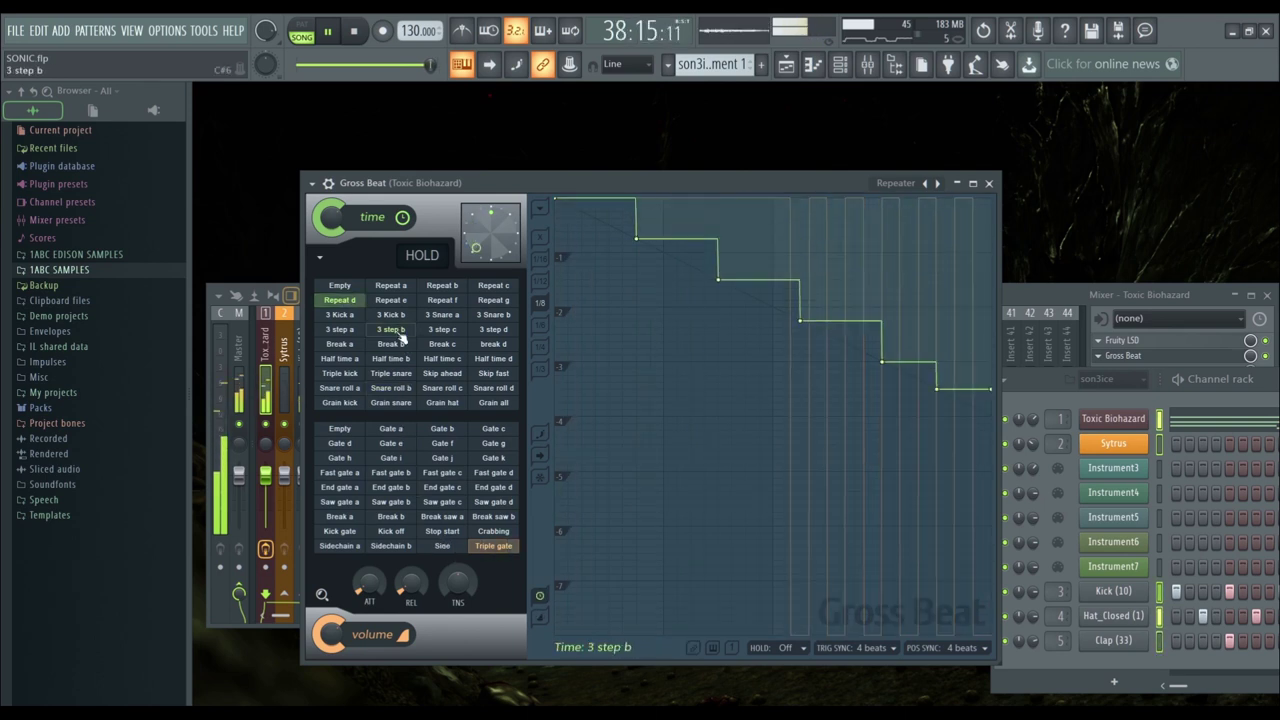
click(399, 345)
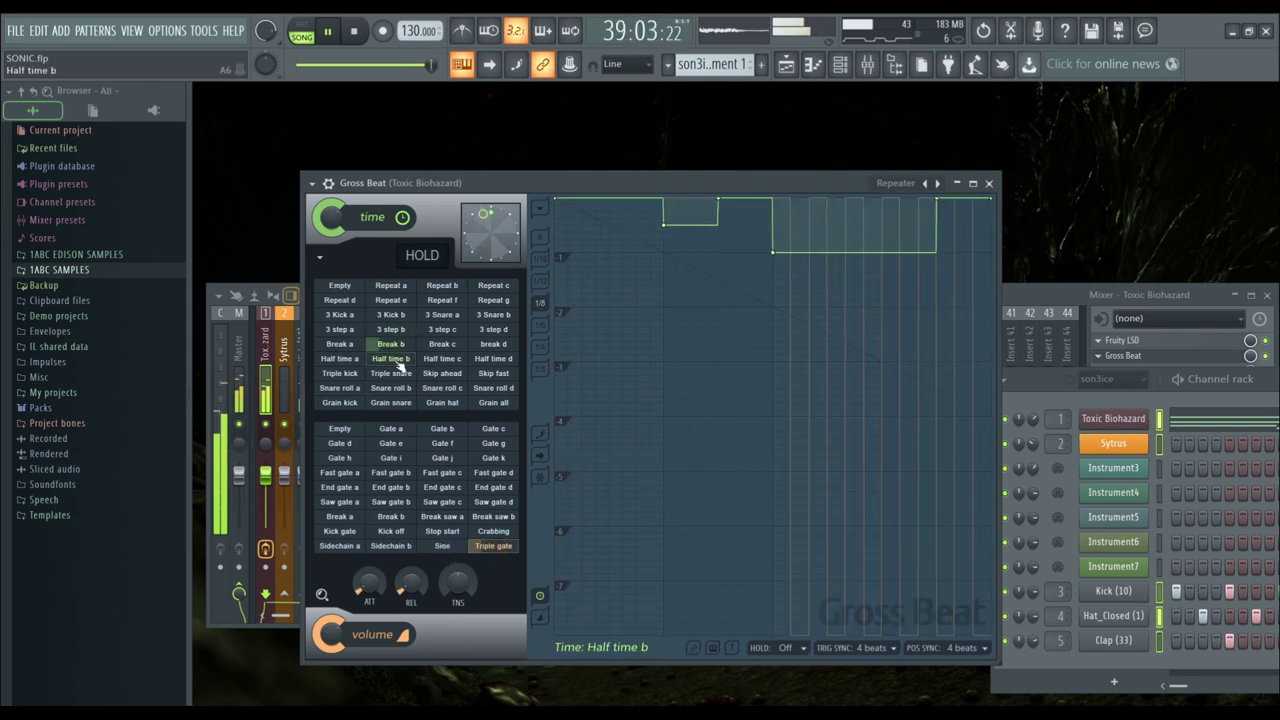
Load Gross Beat's Stutter preset and select the Stut 8 time pattern
click(908, 187)
click(930, 285)
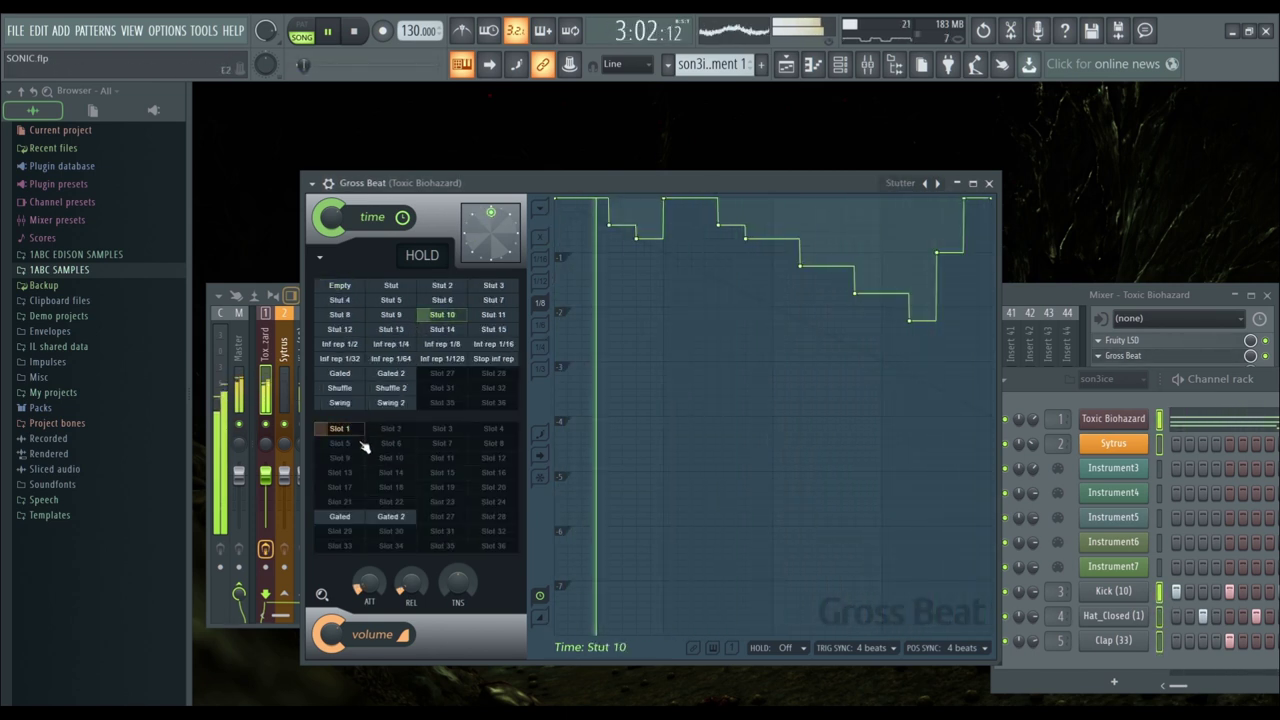
click(351, 318)
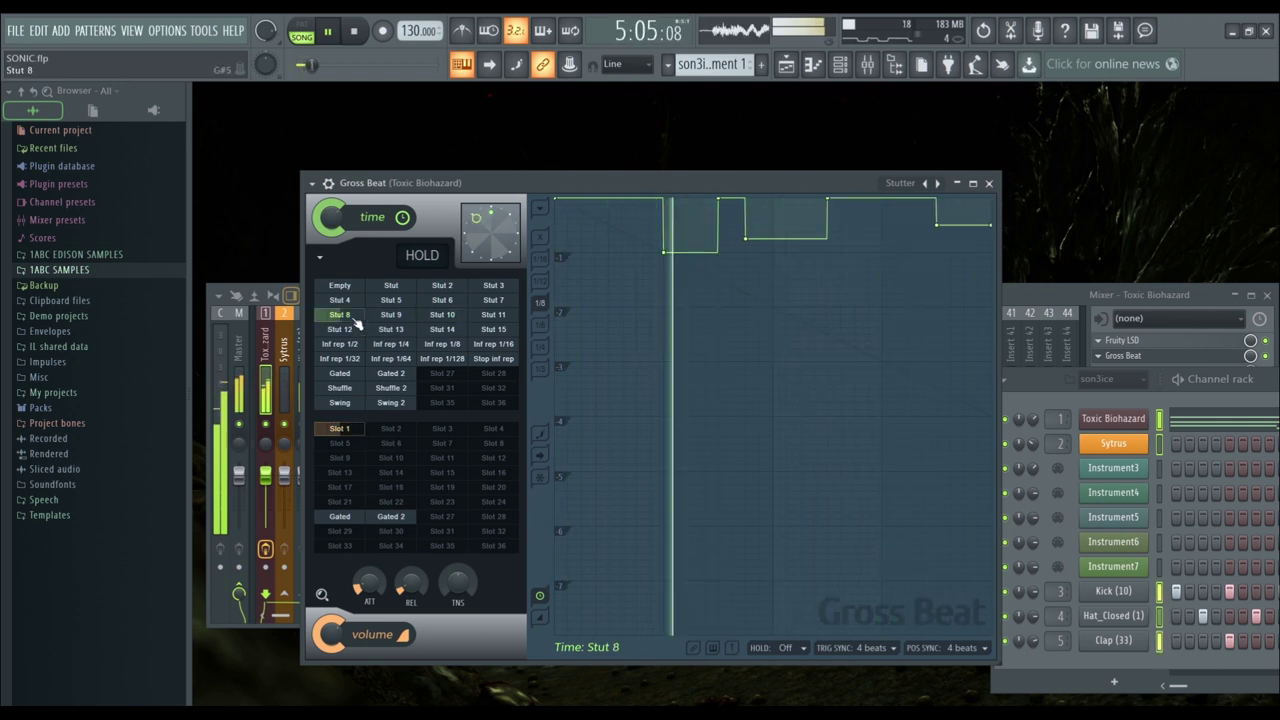
Audition the Inf rep 1/64 and Inf rep 1/4 time patterns, followed by Stut 15, Stut 14, Stut 13 and Stut 12
click(392, 358)
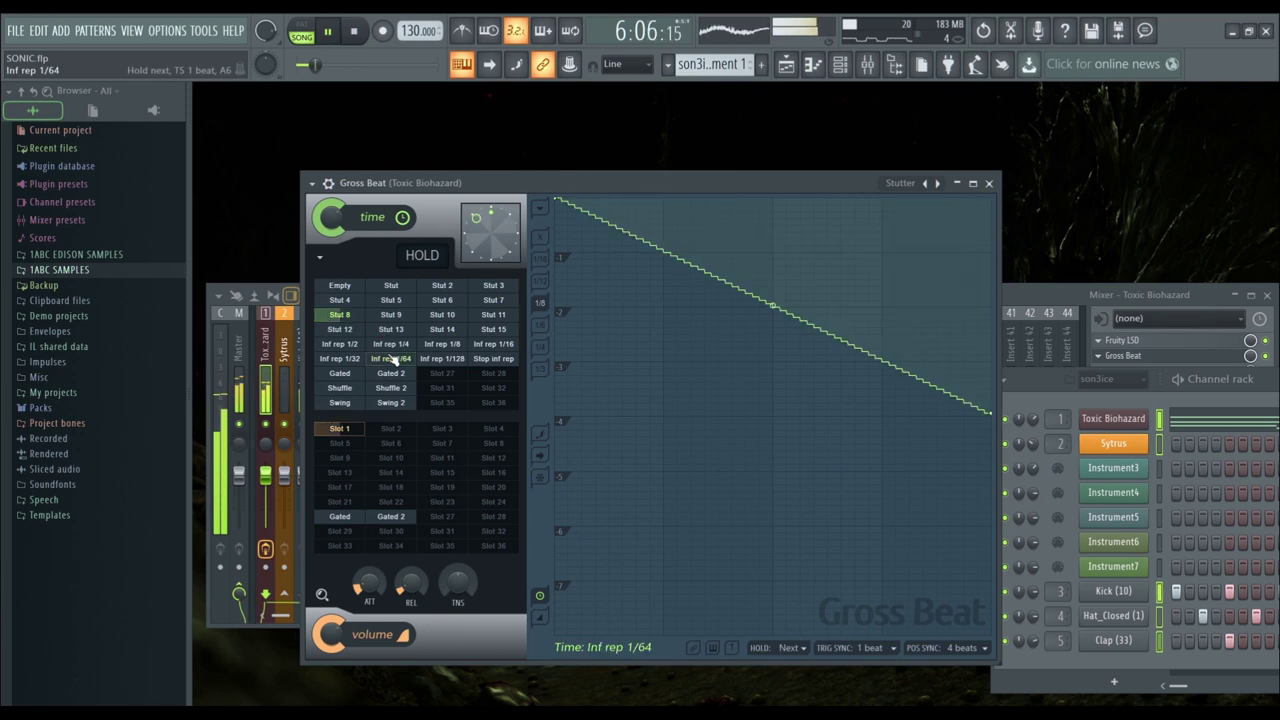
click(391, 344)
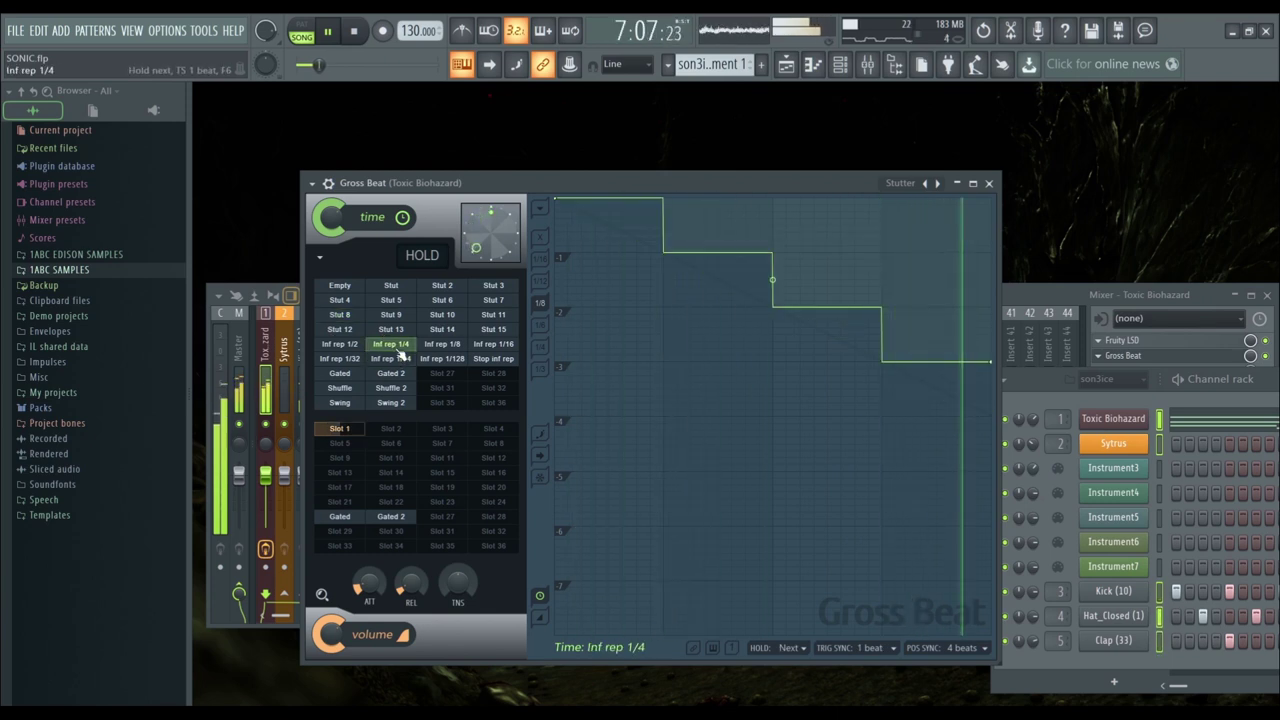
click(503, 330)
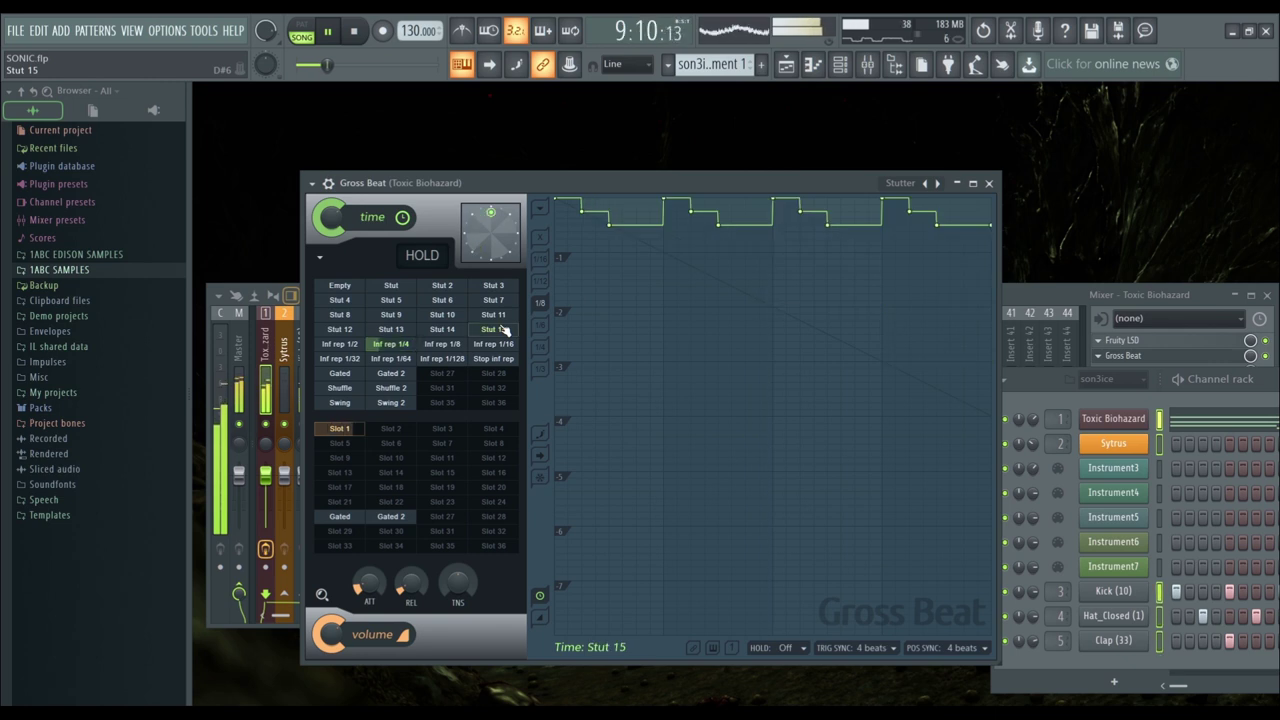
click(442, 331)
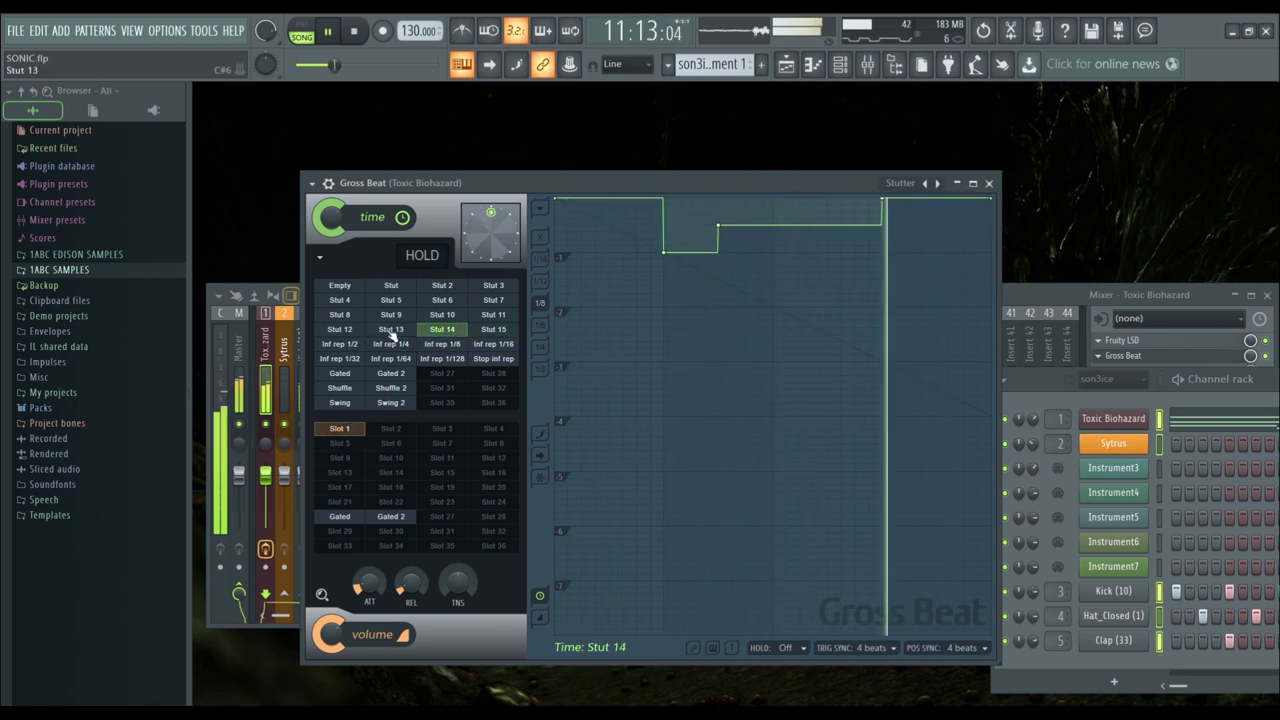
click(391, 330)
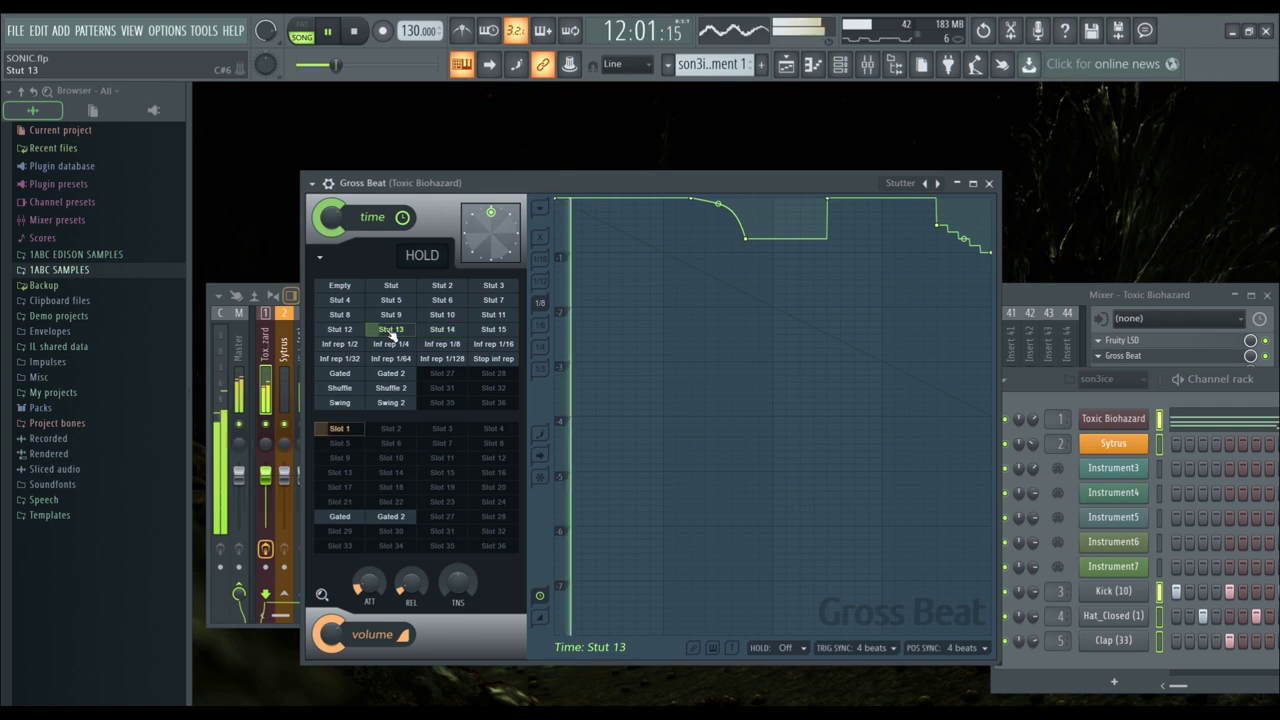
click(339, 331)
Audition the Stutter time patterns in descending order from Stut 7 through Stut 2, ending on Stut
click(493, 300)
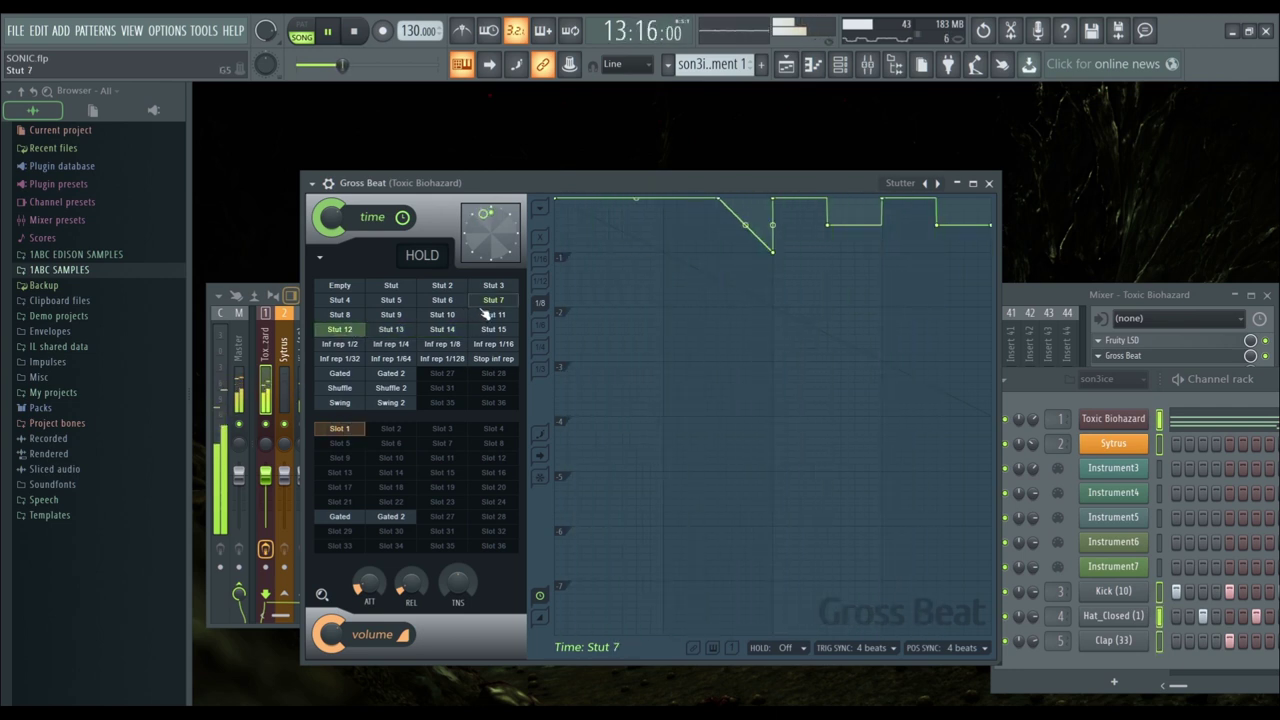
click(440, 301)
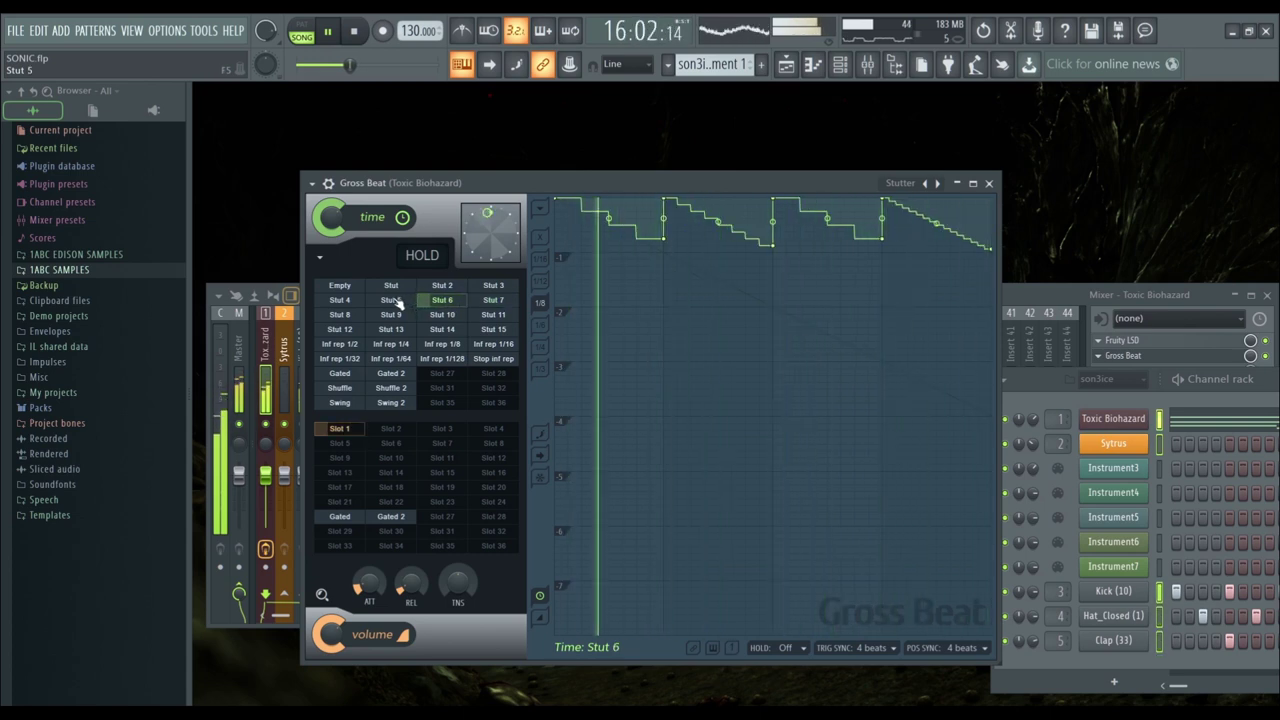
click(393, 301)
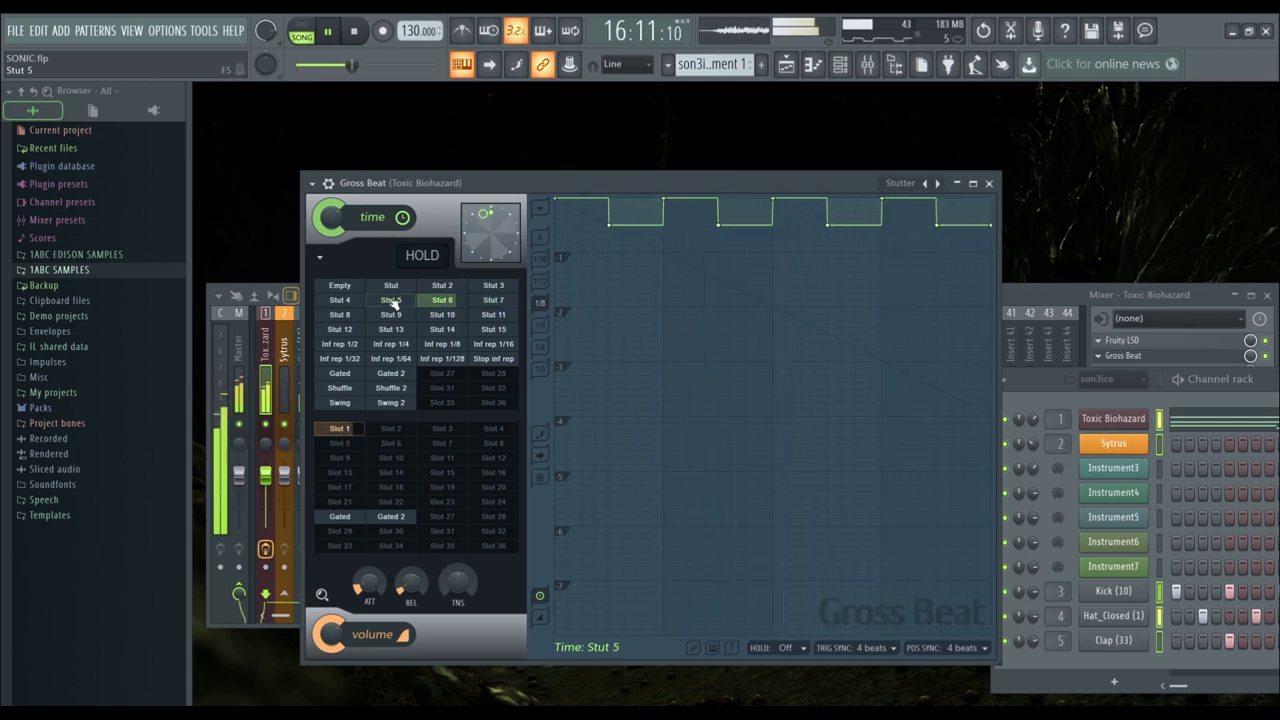
click(340, 301)
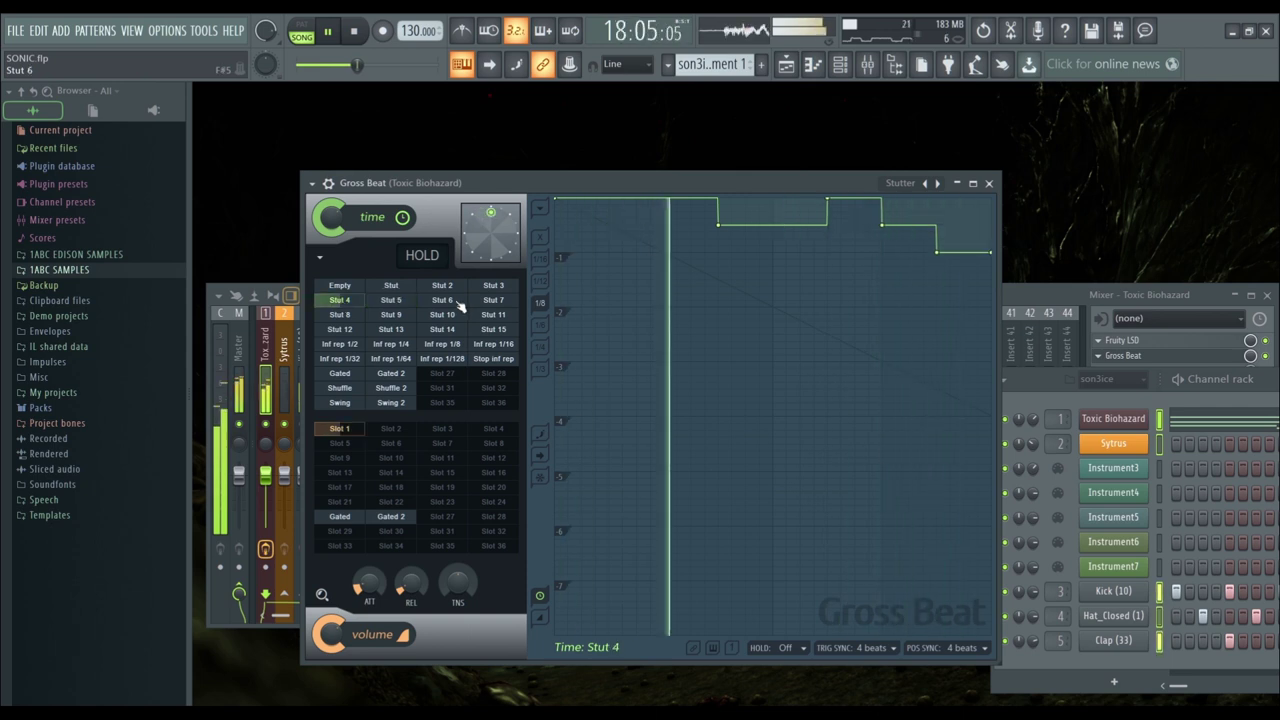
click(492, 287)
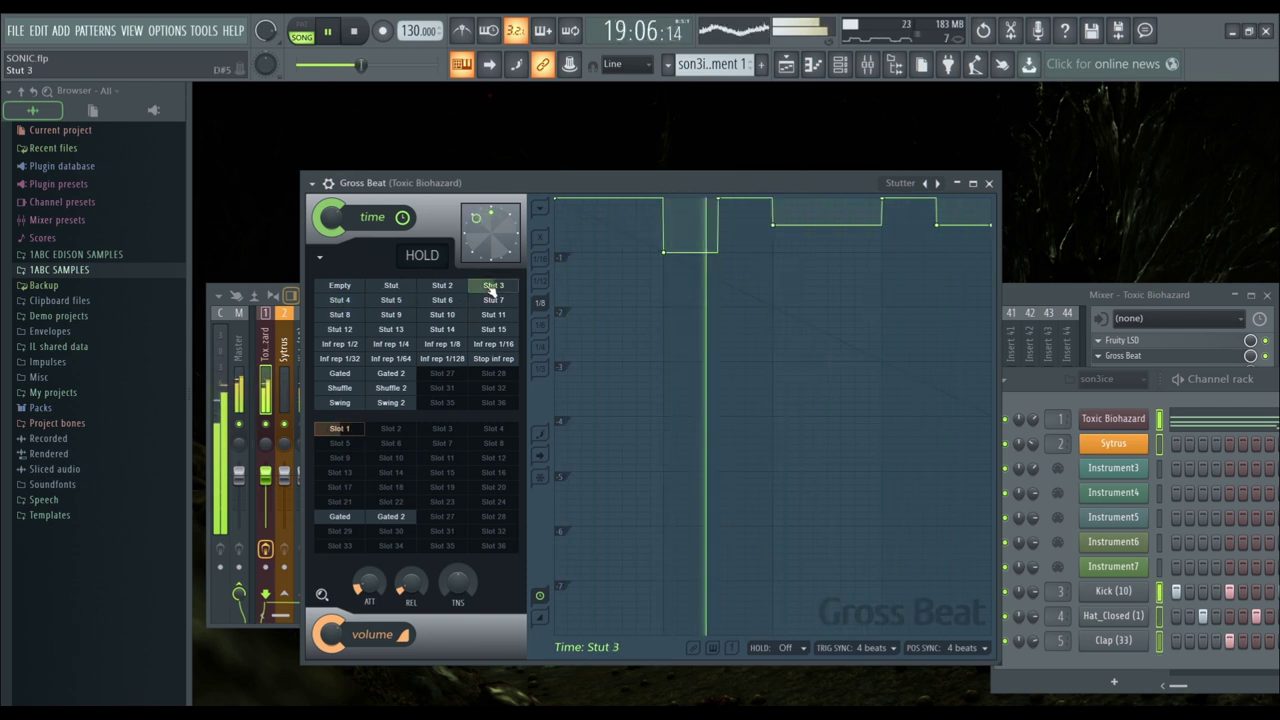
click(442, 291)
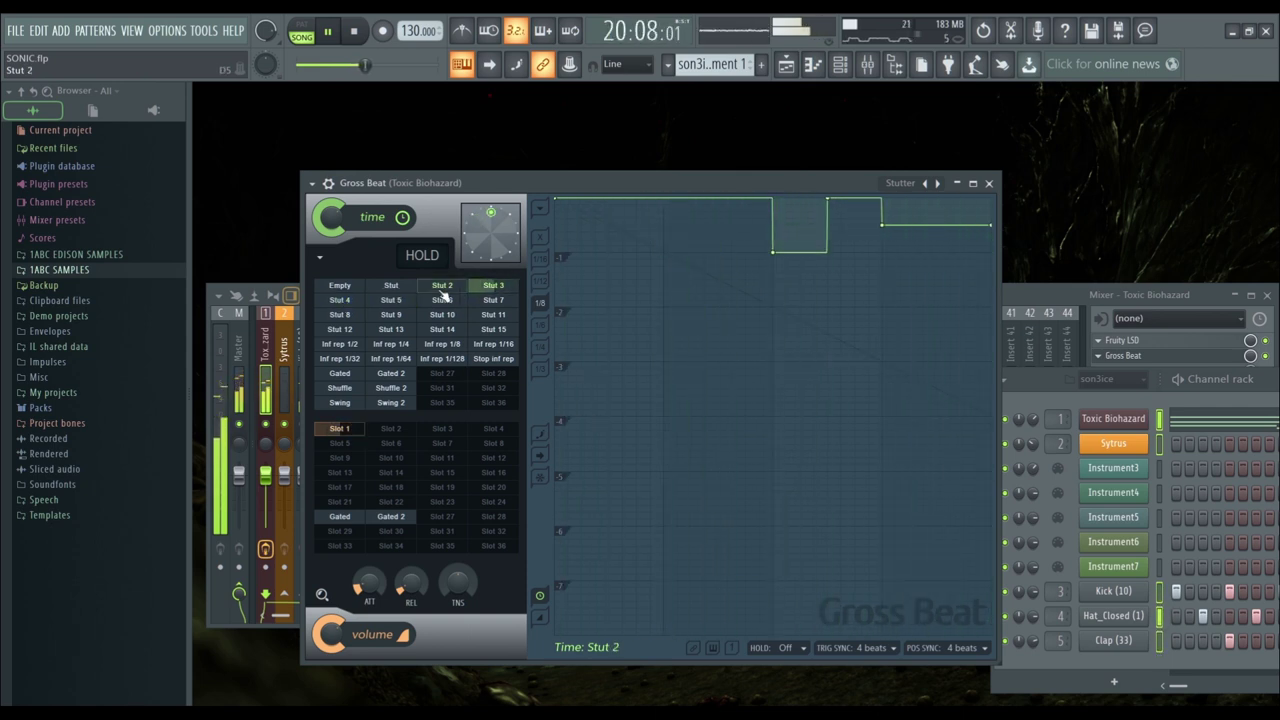
click(391, 287)
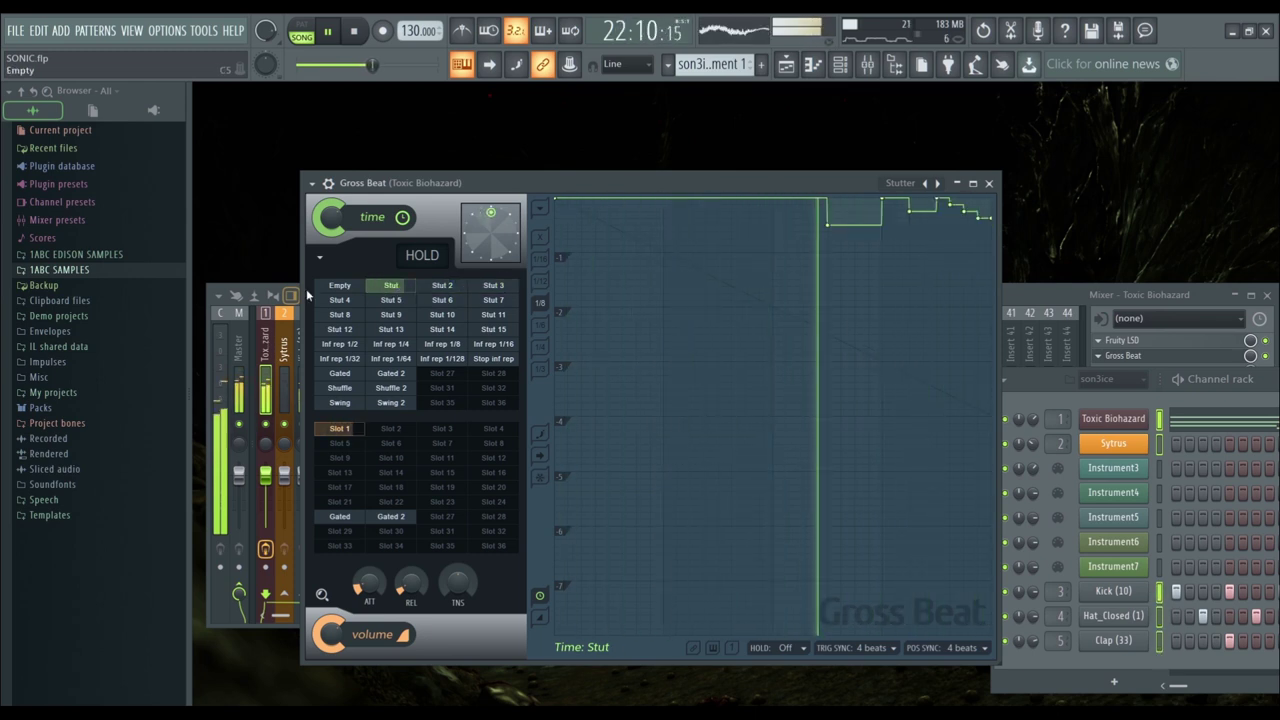
Try the Gated 2, Shuffle and Gated time patterns, plus the Gated, Gated 2 and Slot 5 volume patterns
click(395, 374)
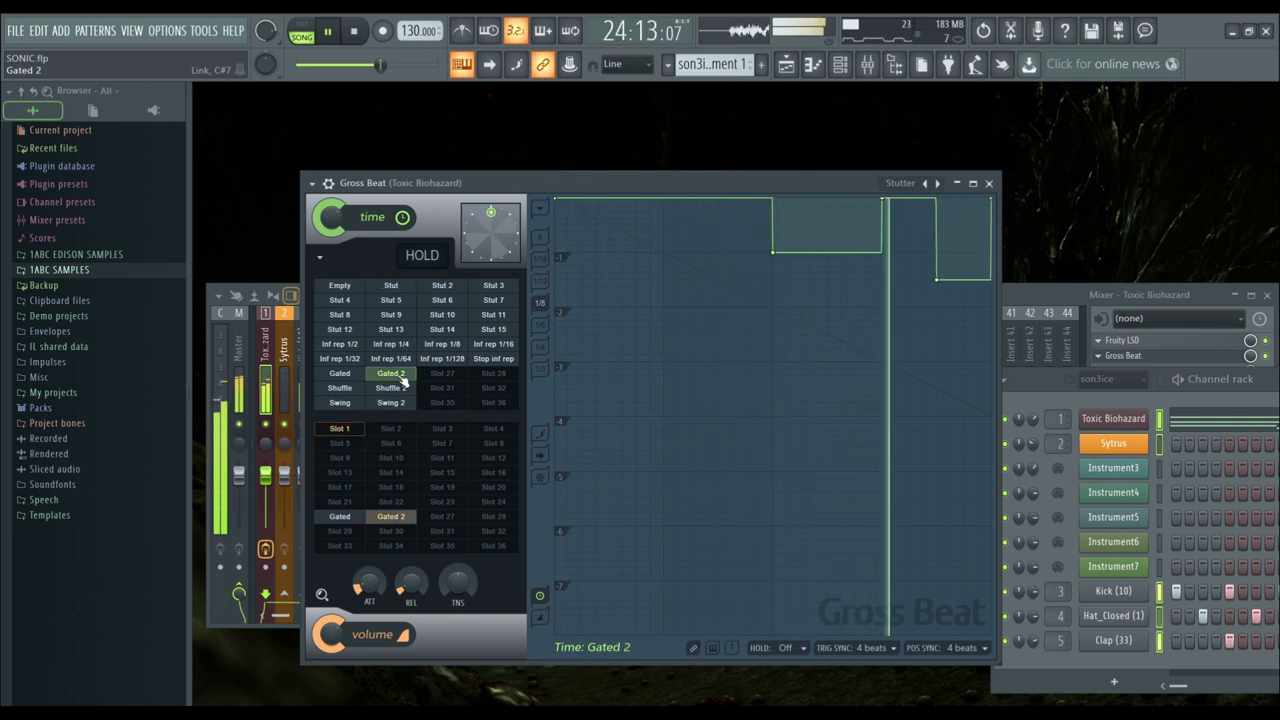
click(345, 388)
click(348, 376)
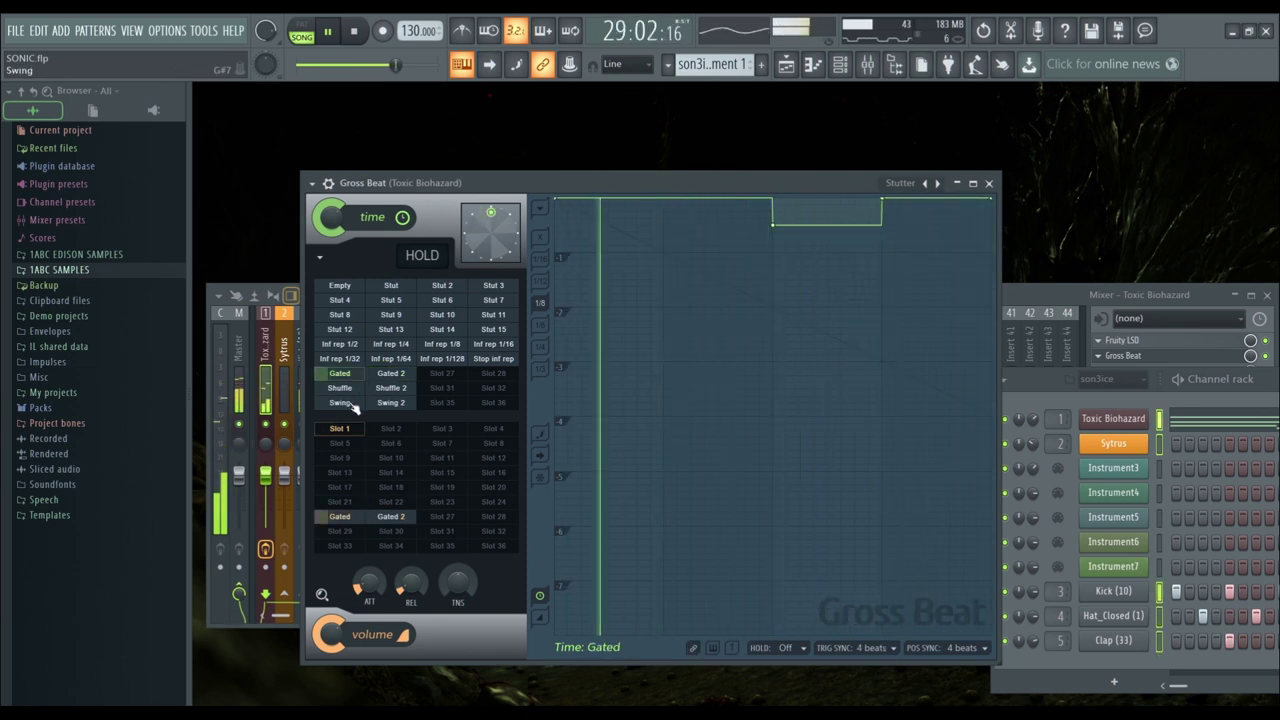
click(339, 516)
click(388, 519)
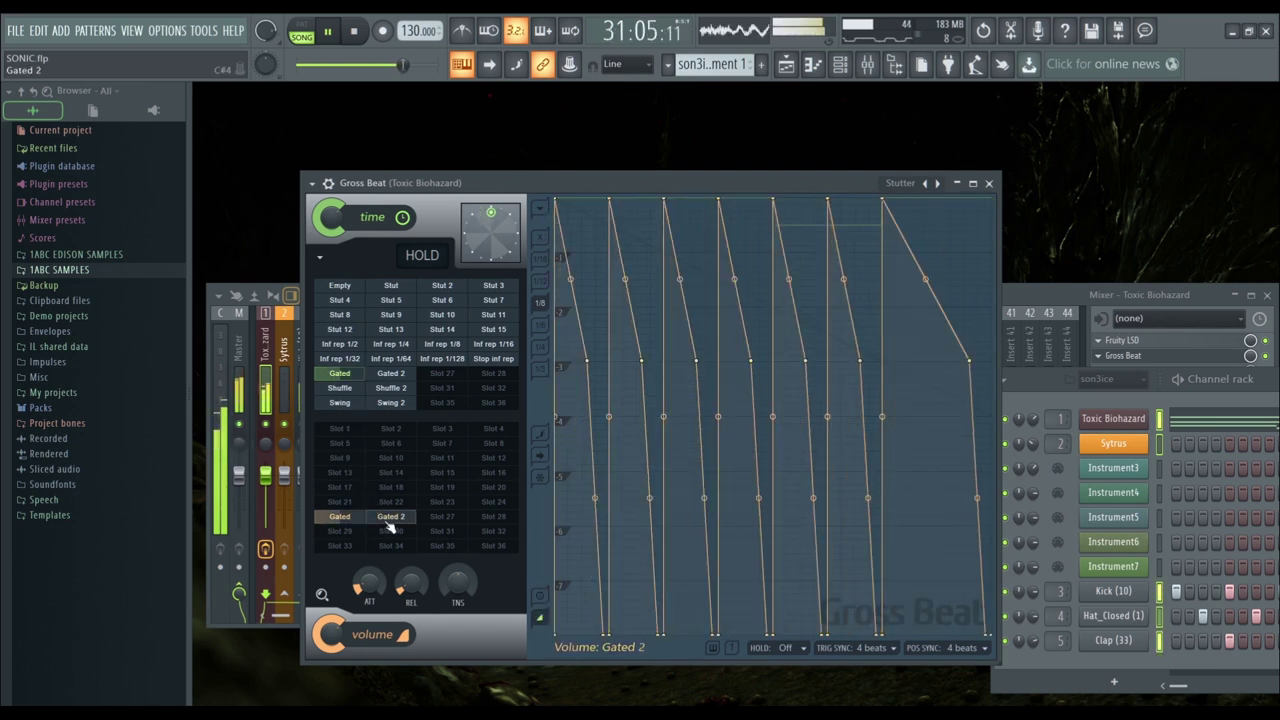
click(347, 443)
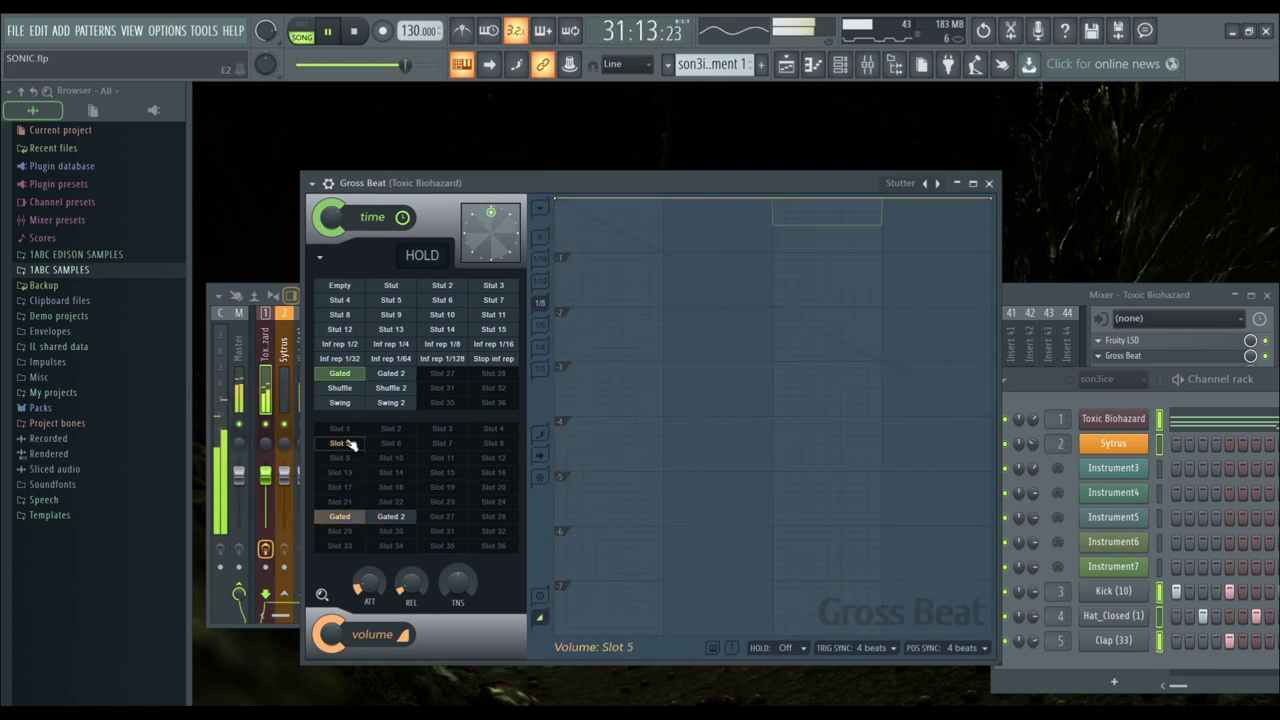
Audition the Shuffle, Shuffle 2, Swing and Swing 2 time patterns
click(345, 389)
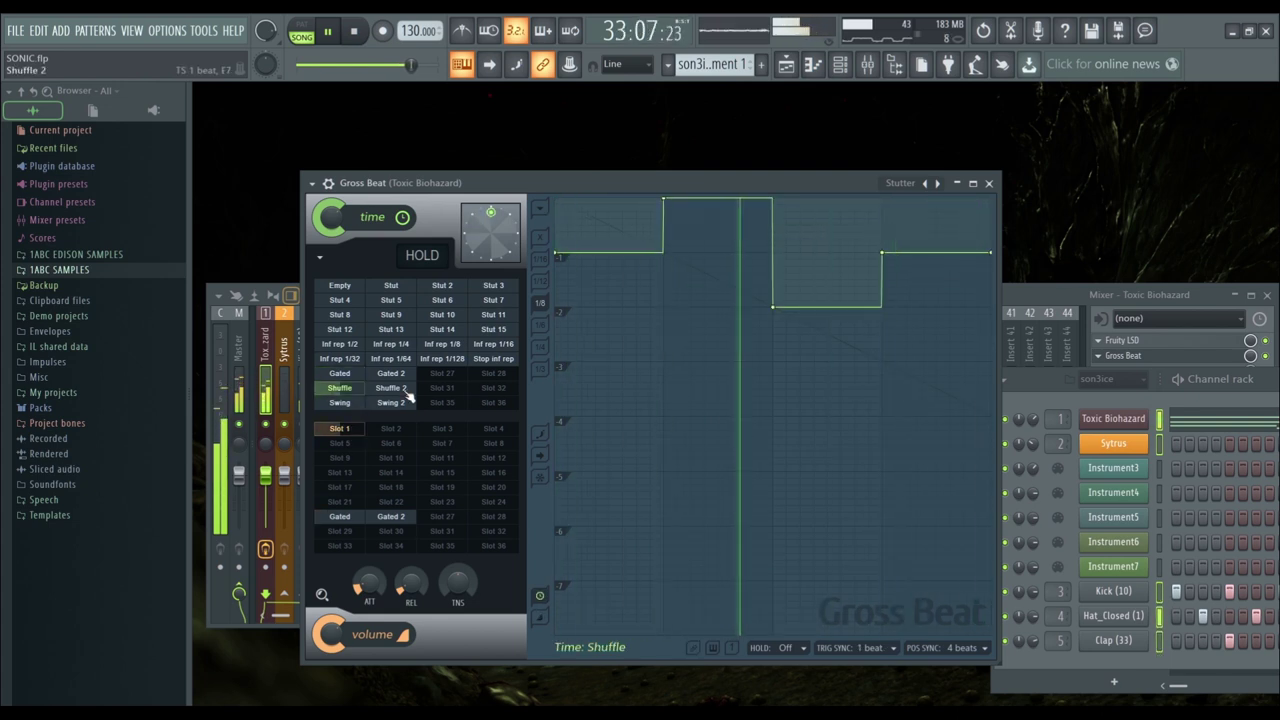
click(391, 388)
click(340, 403)
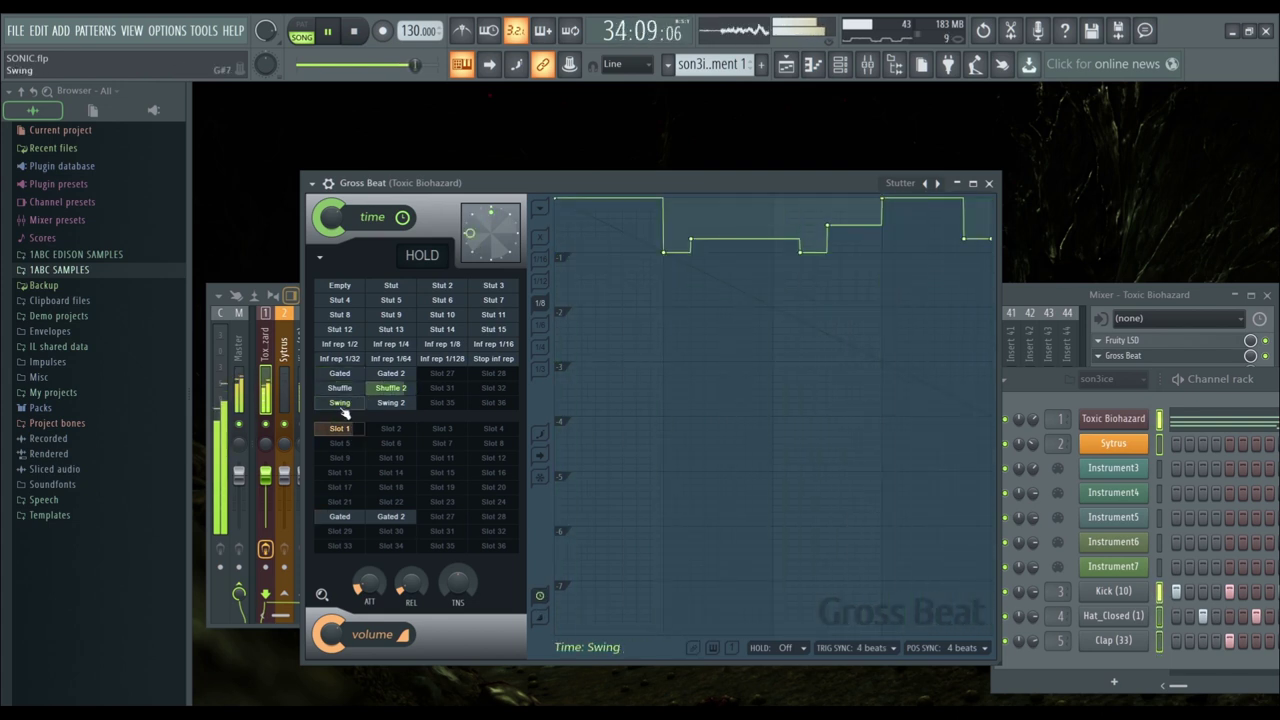
click(391, 403)
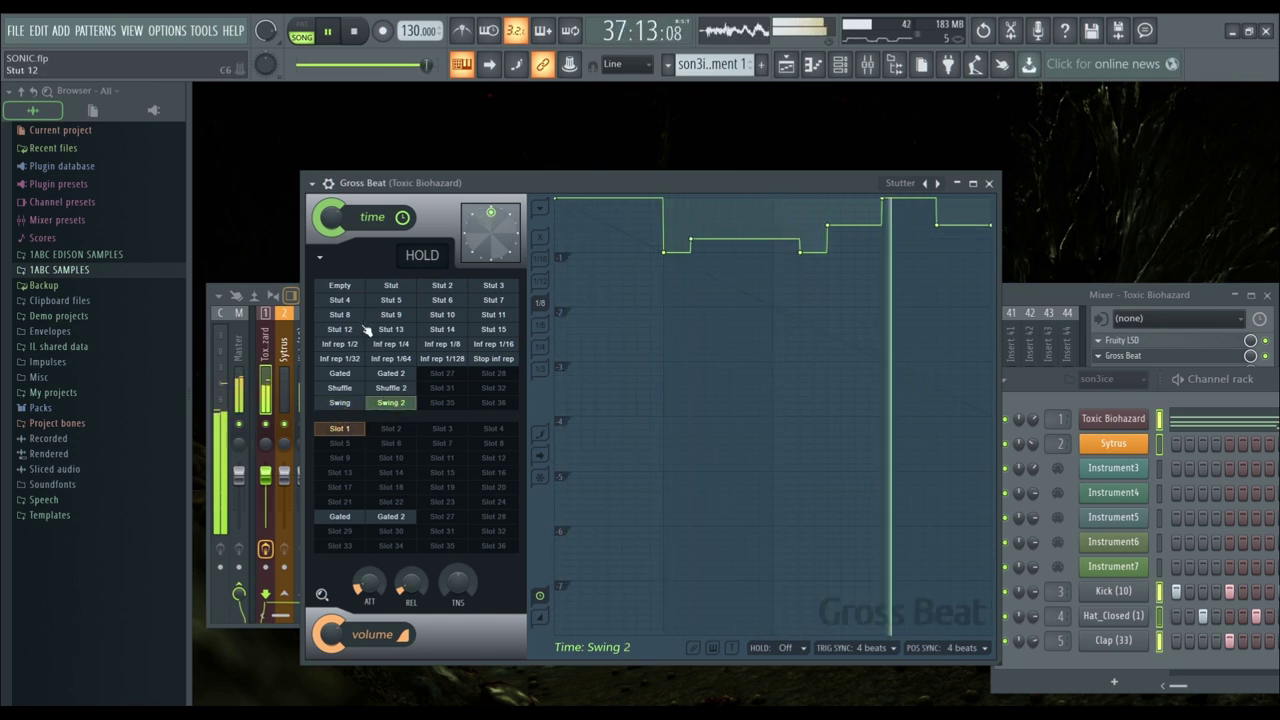
Load Gross Beat's Turntablist preset and try the Scrt Patt 1, Scrt Patt 2 and Scrt Patt 3 time patterns
click(422, 256)
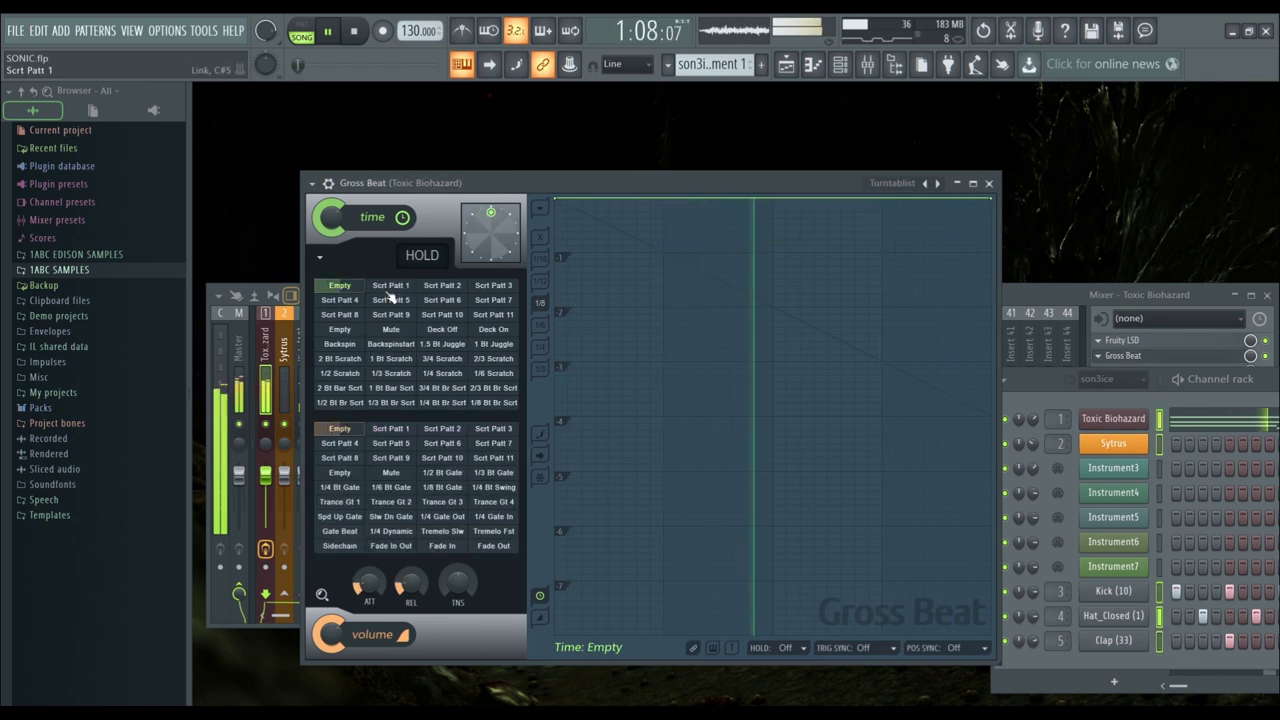
click(390, 287)
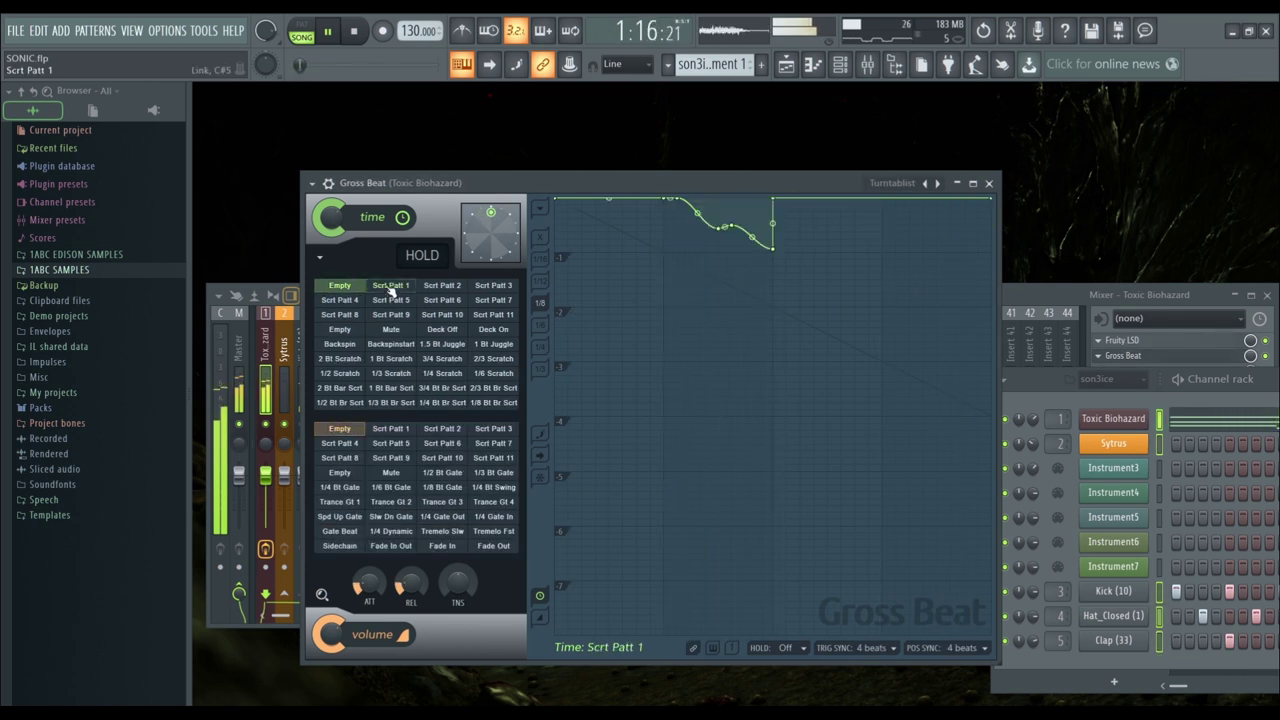
click(442, 287)
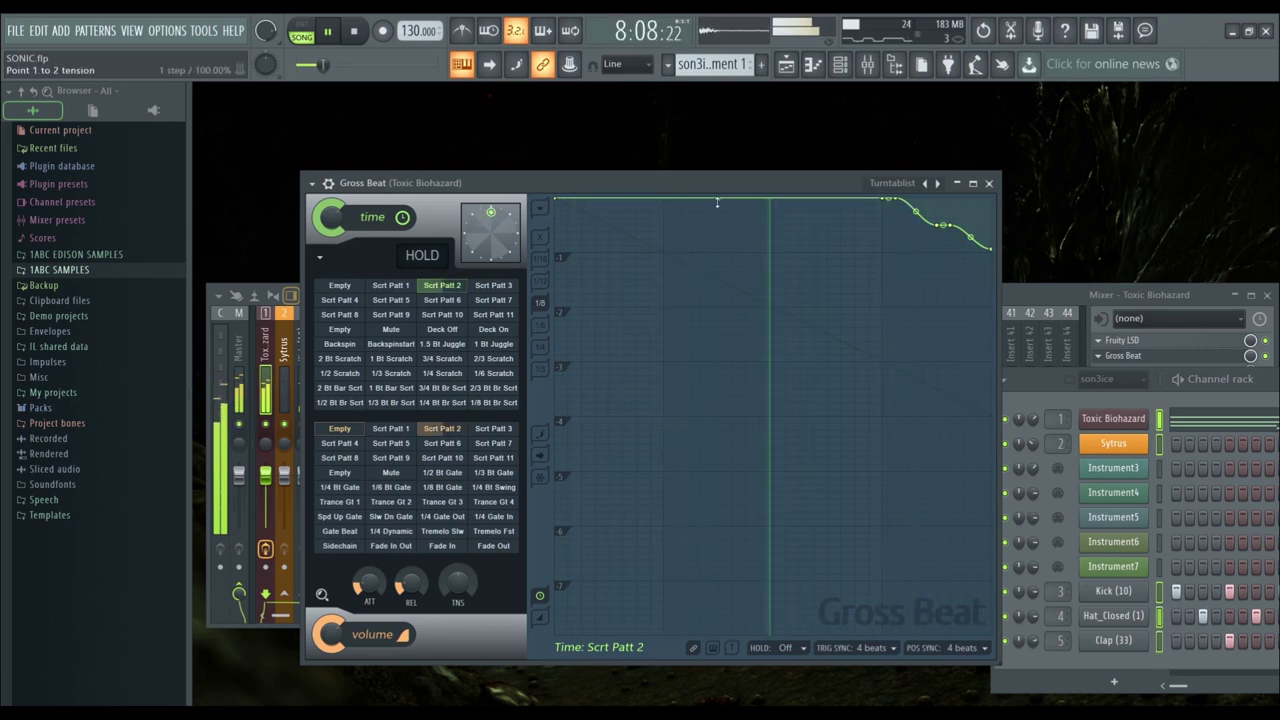
click(460, 300)
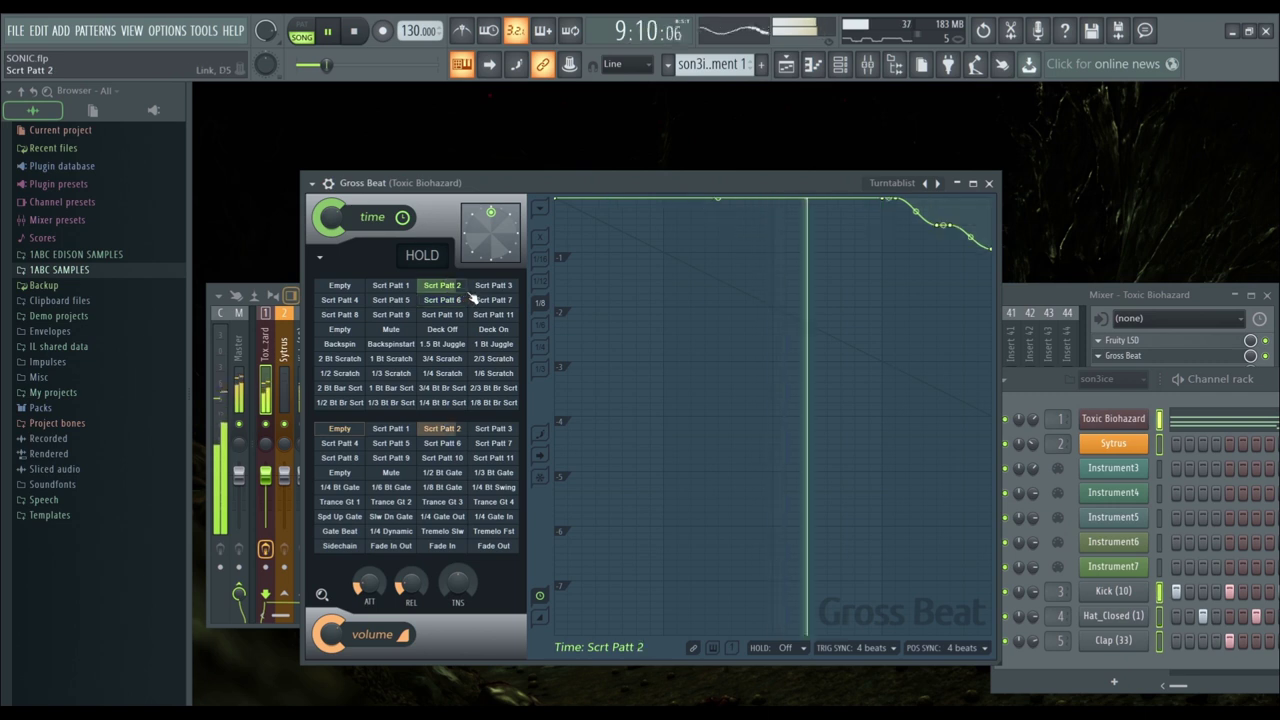
click(499, 288)
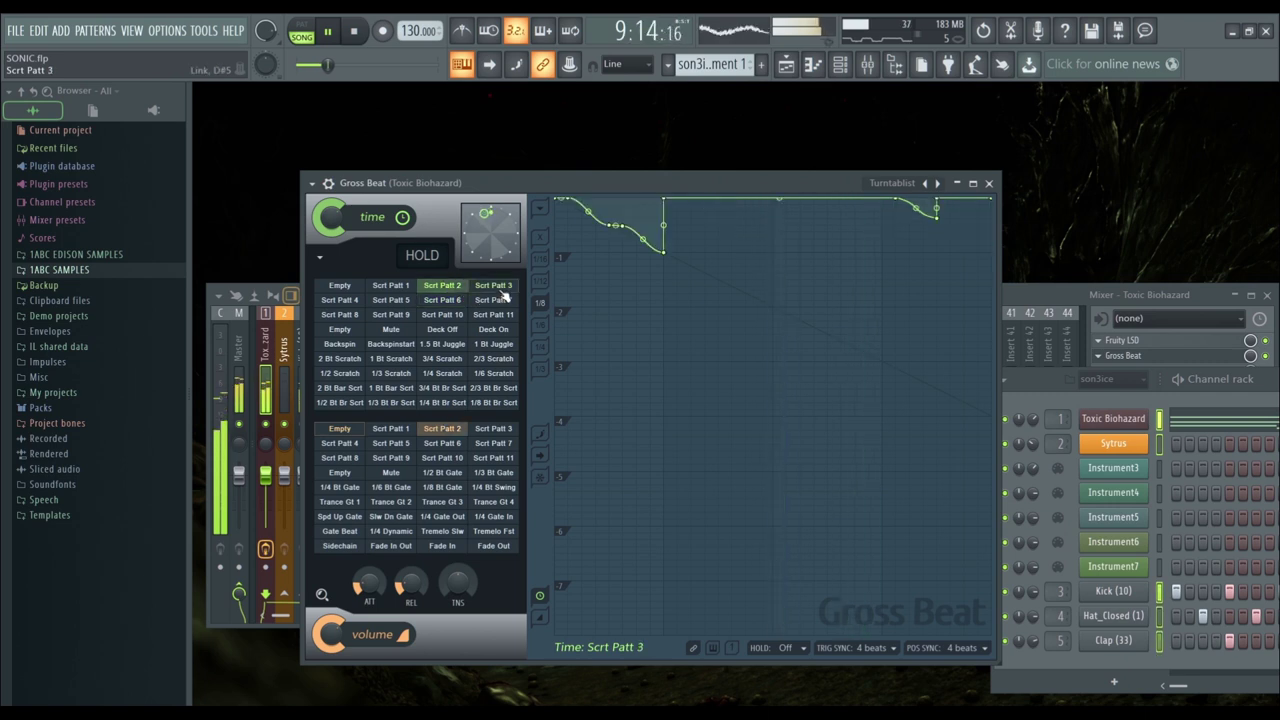
Audition the Scrt Patt 4, Scrt Patt 5, Scrt Patt 6 and Scrt Patt 7 time patterns
click(342, 300)
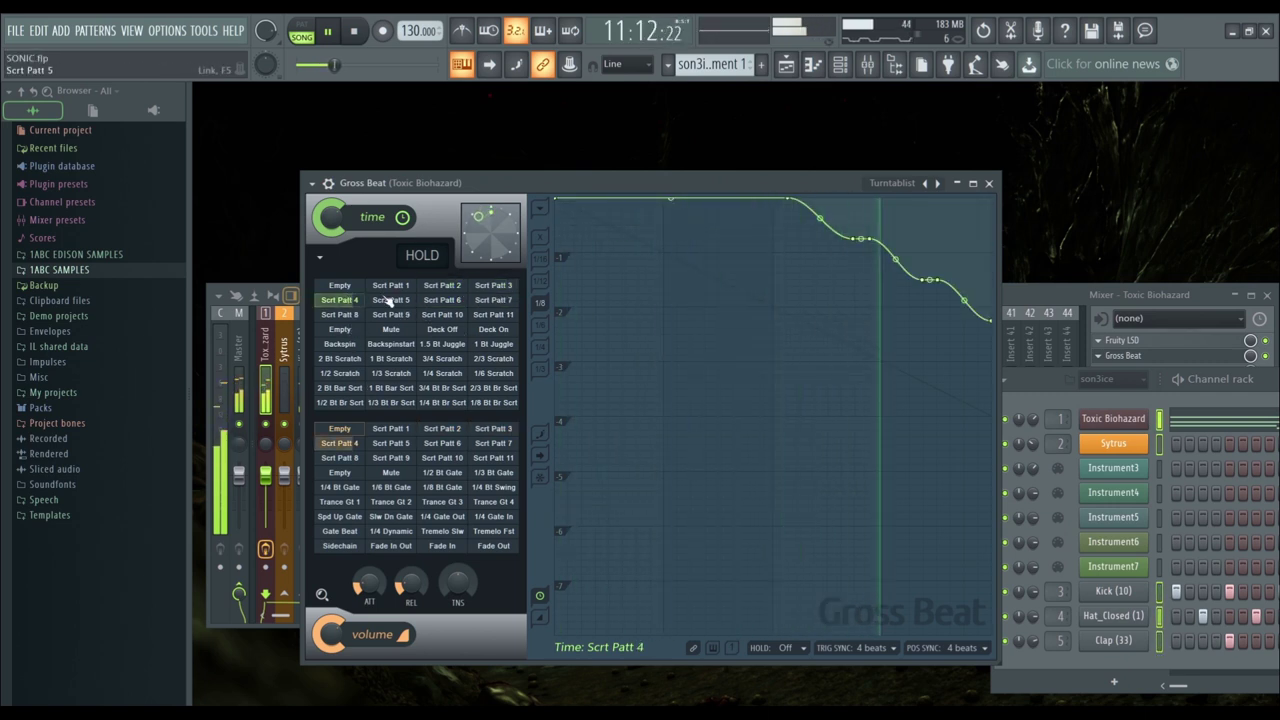
click(390, 302)
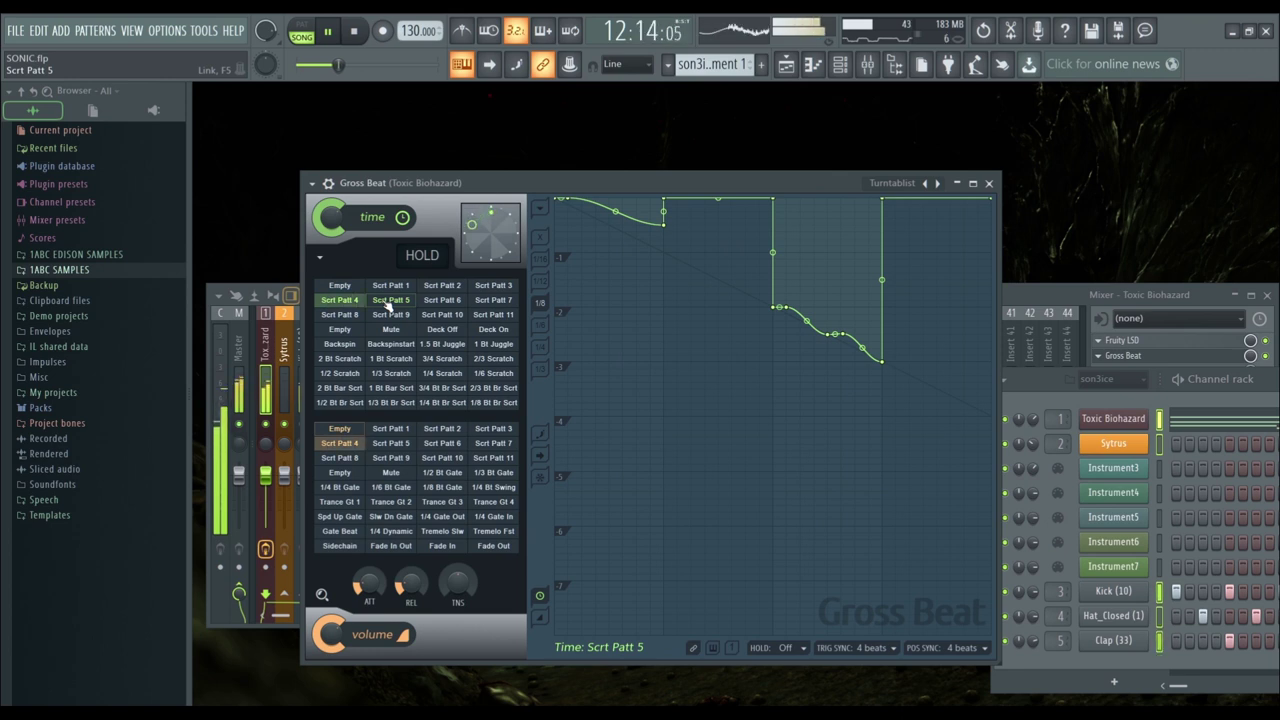
click(456, 302)
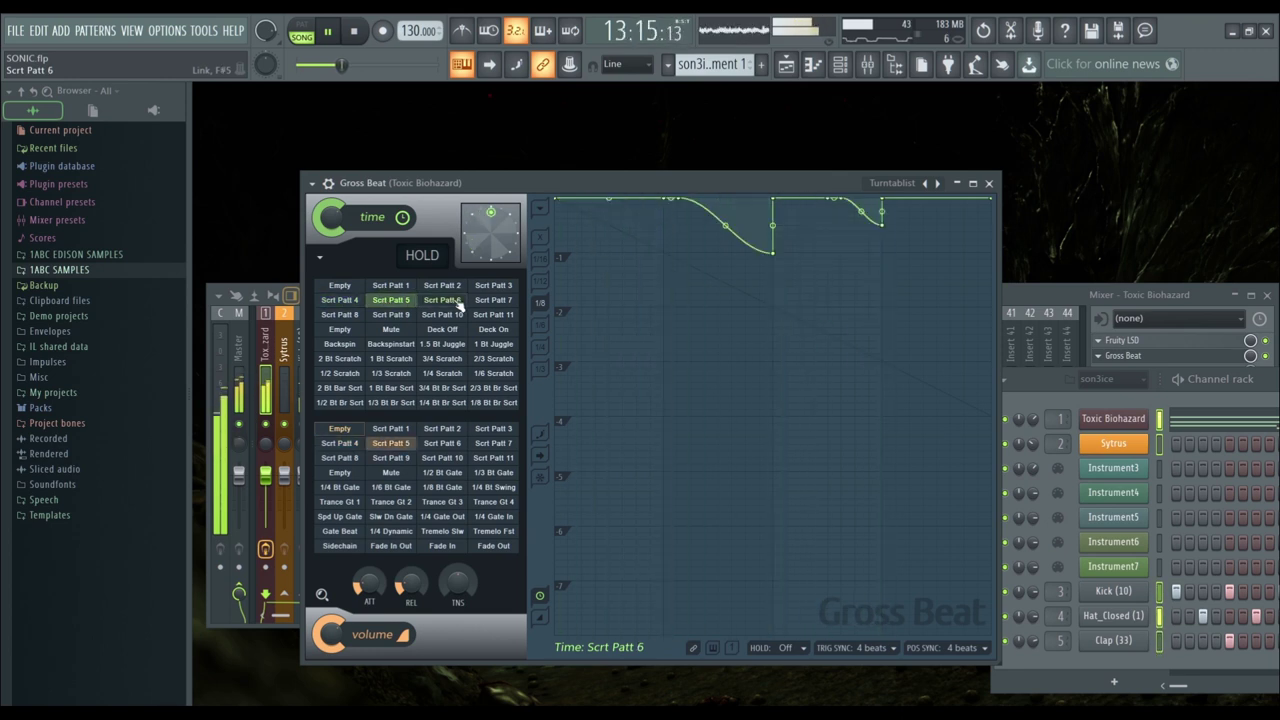
click(492, 300)
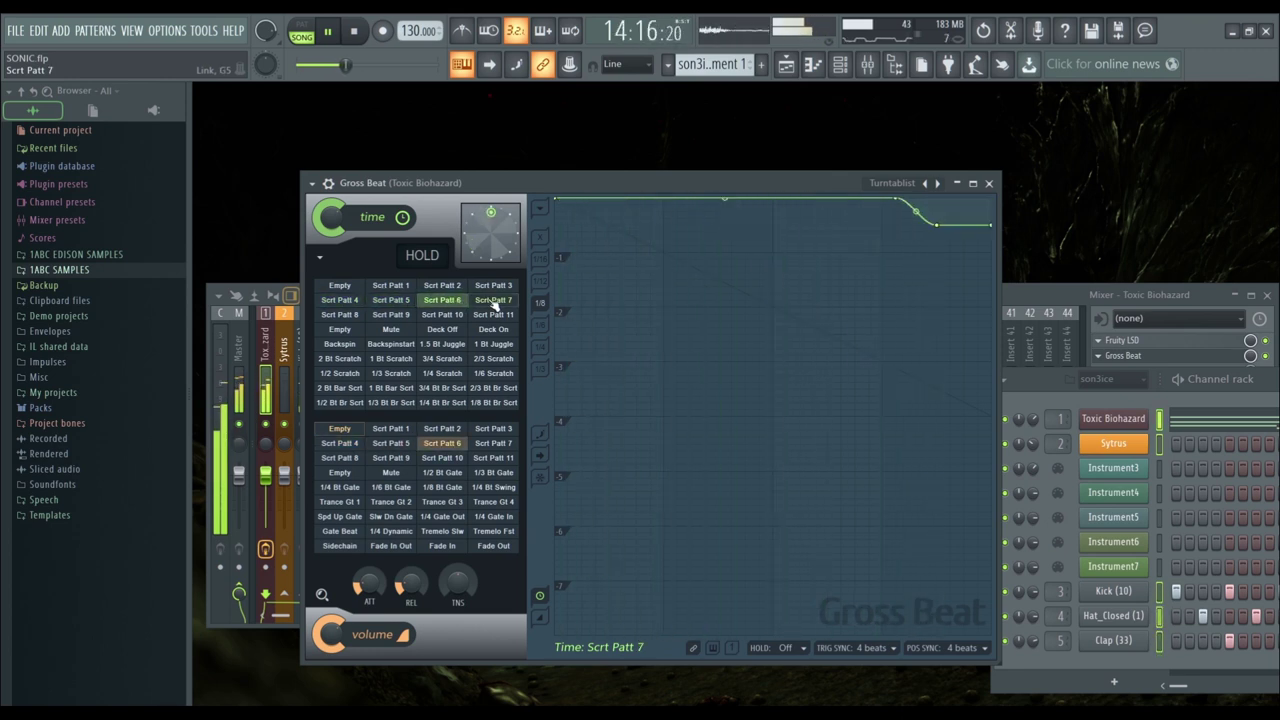
Audition the Scrt Patt 8, Scrt Patt 9, Scrt Patt 10 and Scrt Patt 11 time patterns
click(355, 316)
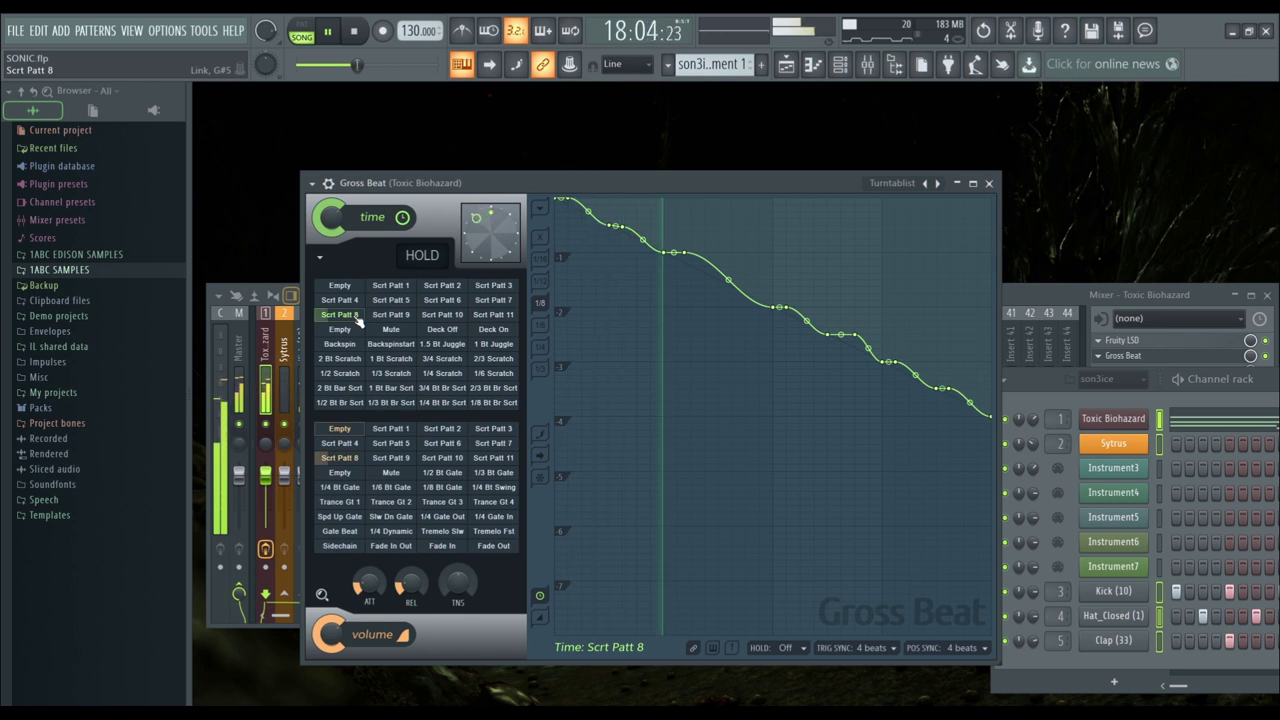
click(390, 316)
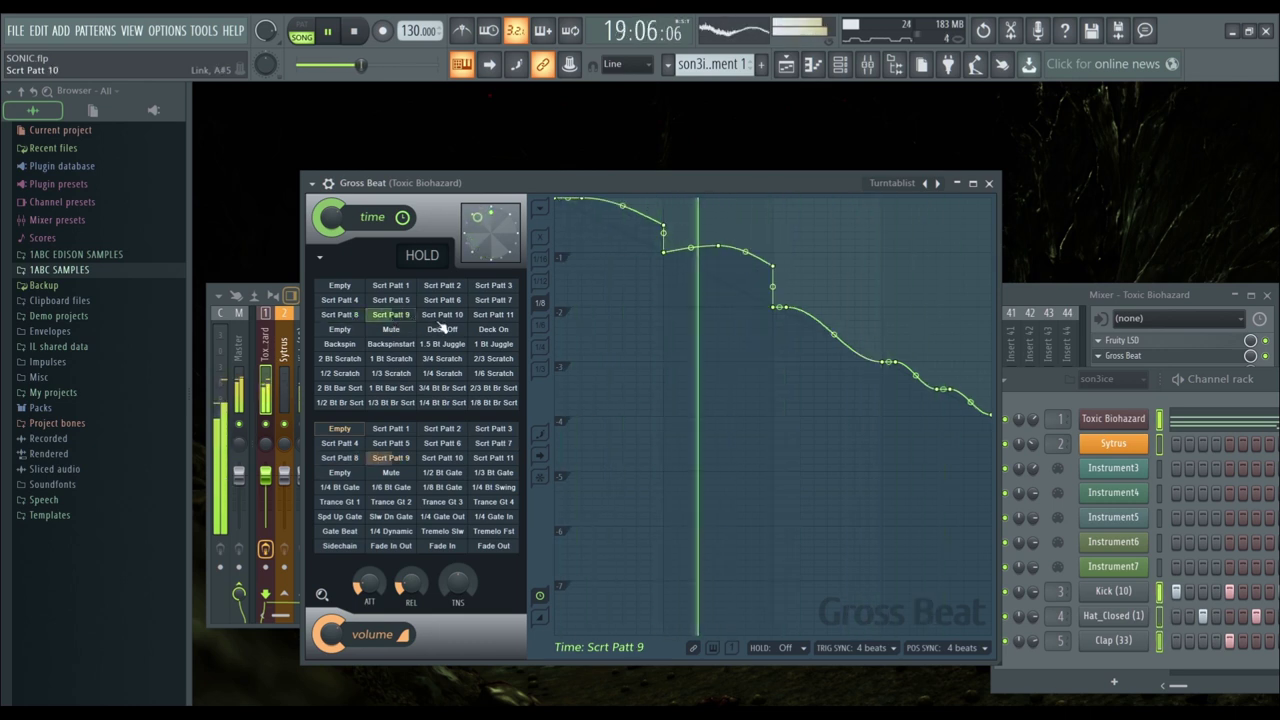
click(448, 317)
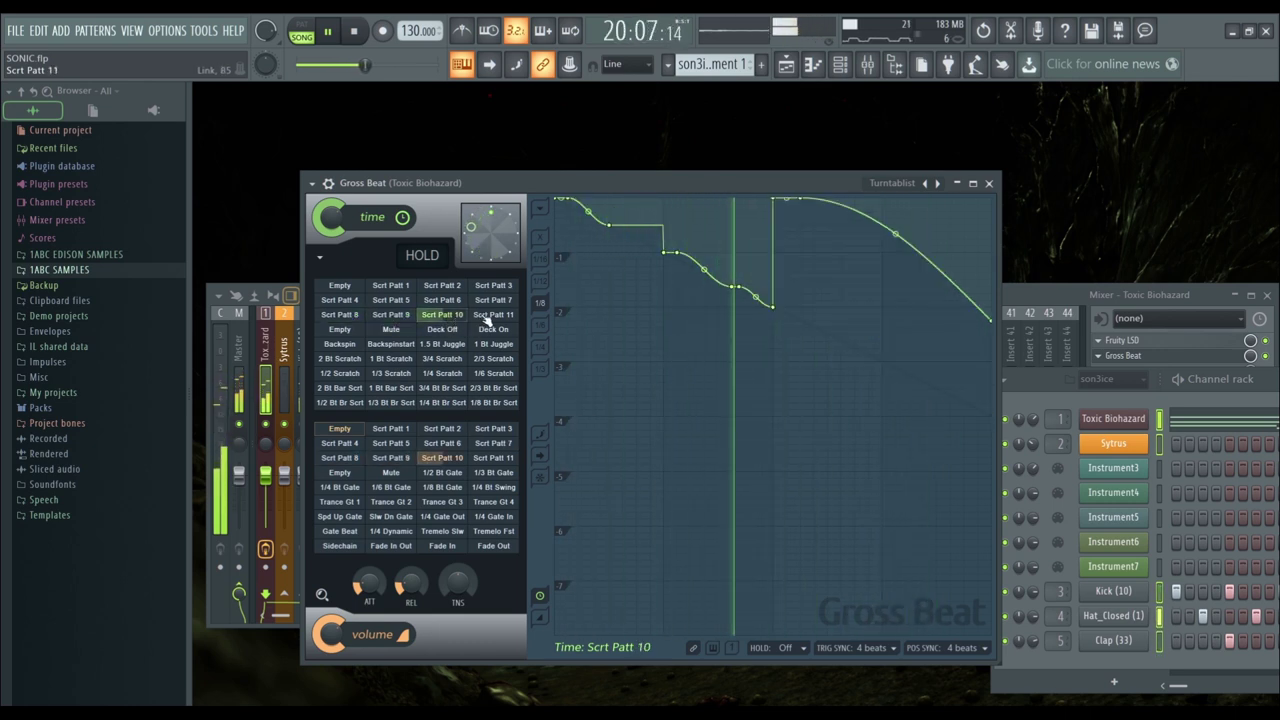
click(492, 316)
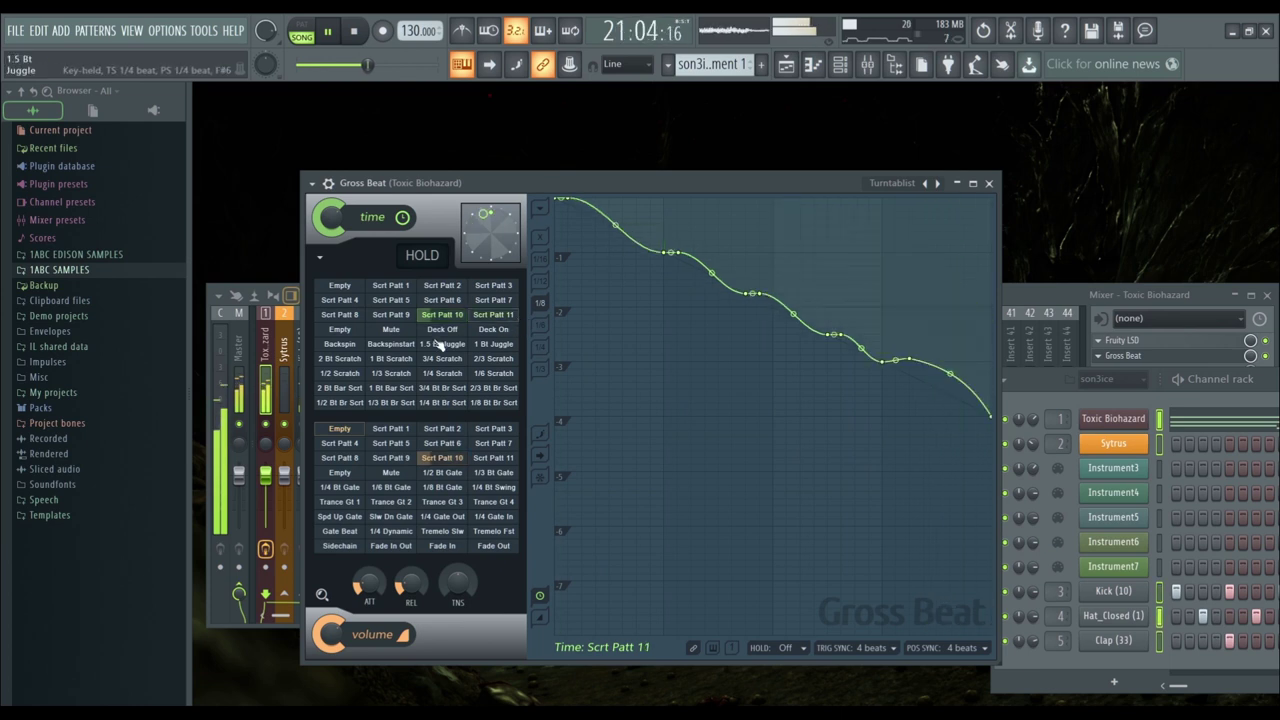
Set the volume pattern to Scrt Patt 1 and try the Empty, Mute, Deck Off, Deck On and Backspin time patterns
click(340, 329)
click(398, 430)
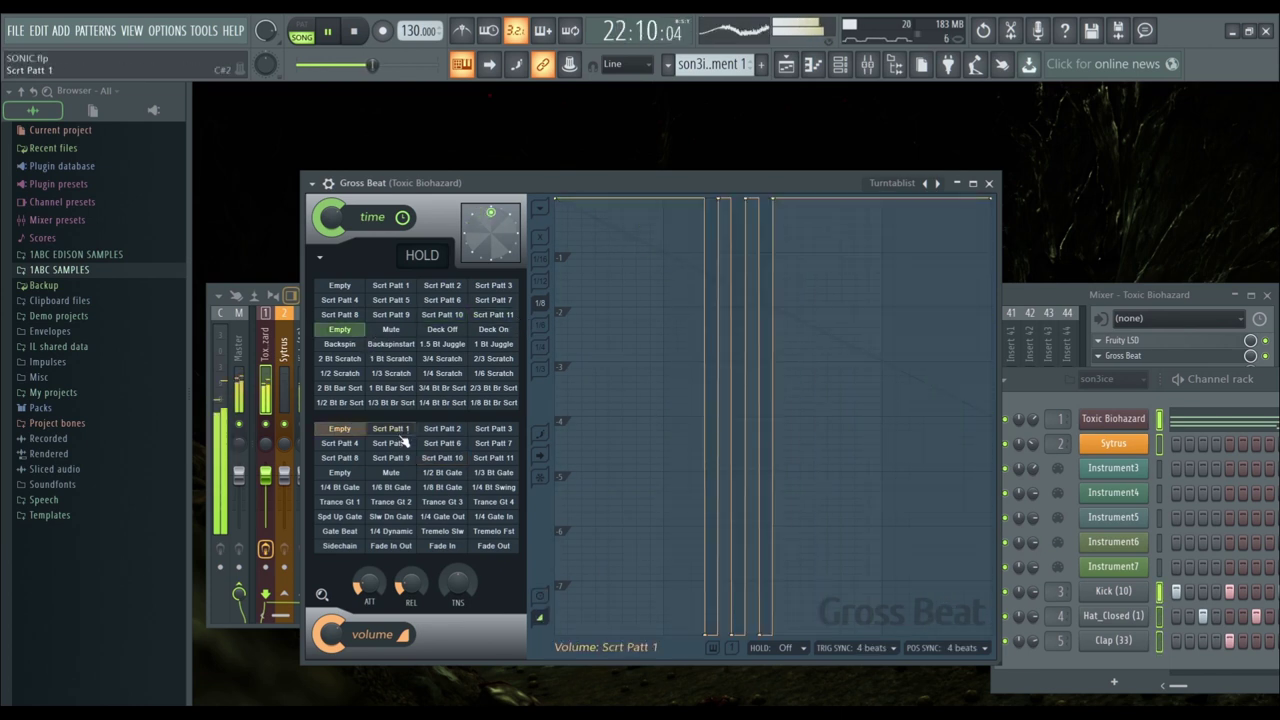
click(391, 330)
click(440, 330)
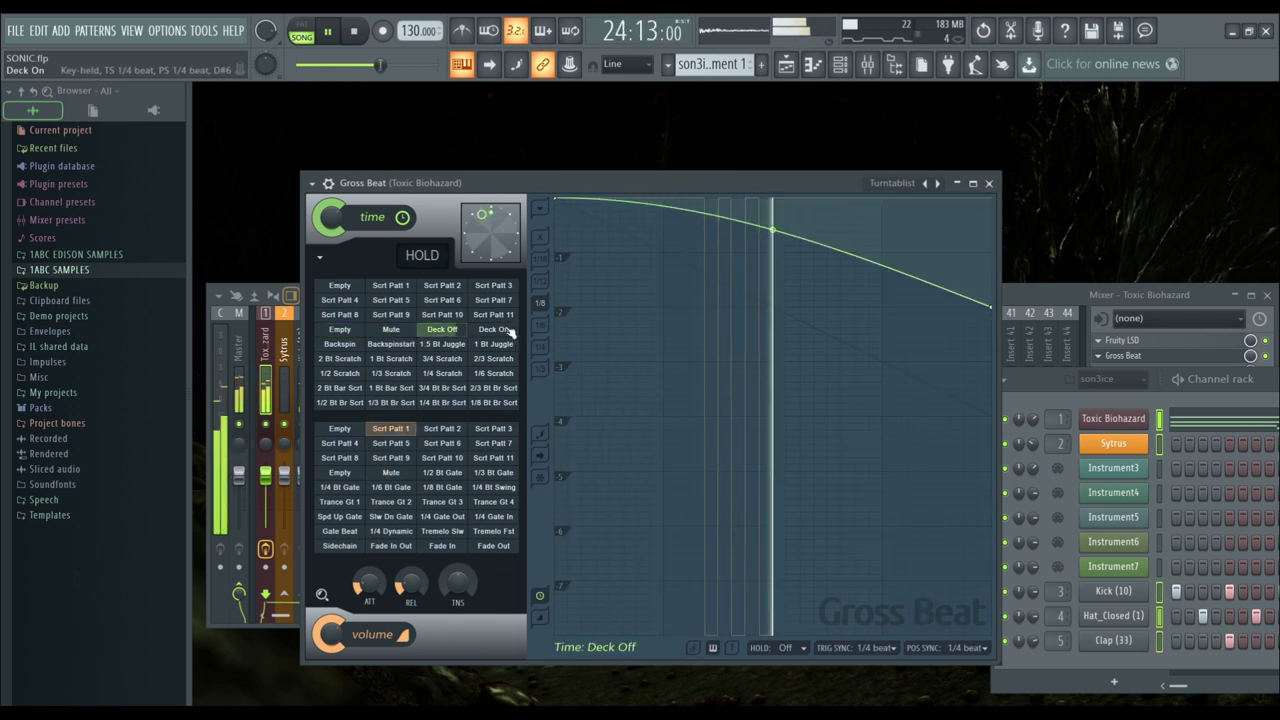
click(506, 331)
click(360, 345)
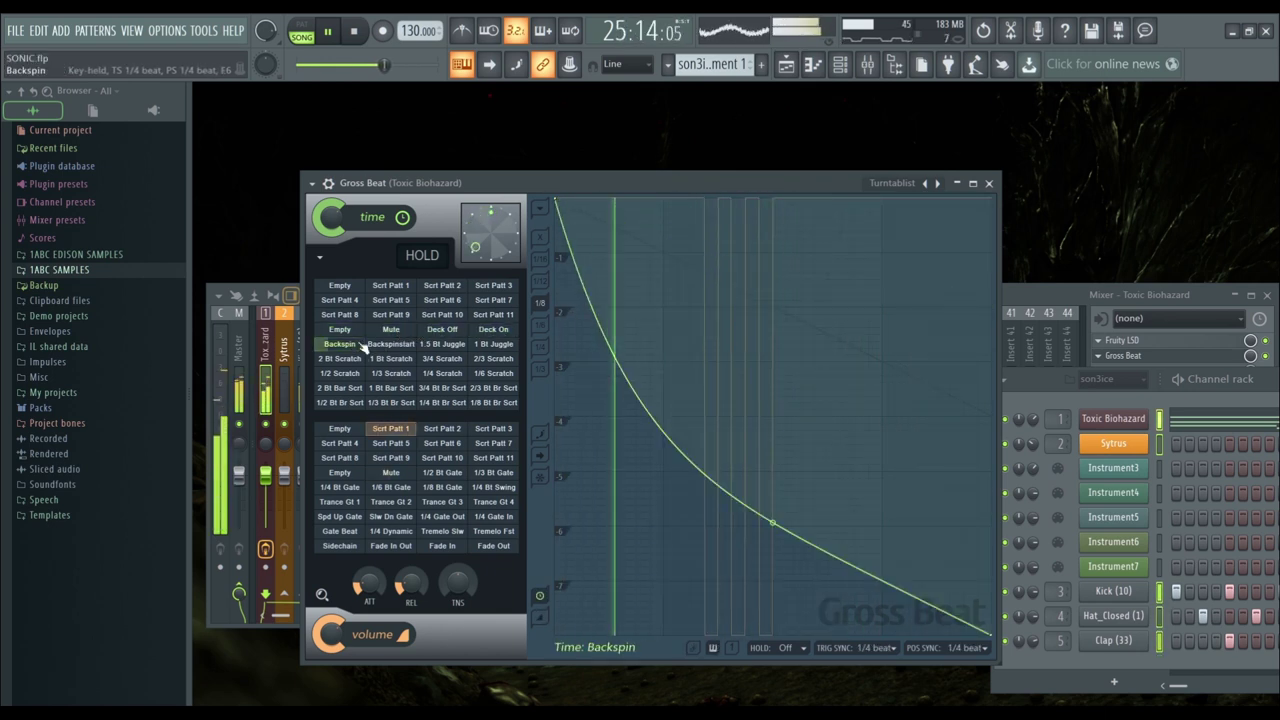
Try the Backspinstart and 1.5 Bt Juggle time patterns, followed by the Scrt Patt 2 and Scrt Patt 3 volume patterns
click(391, 344)
click(442, 344)
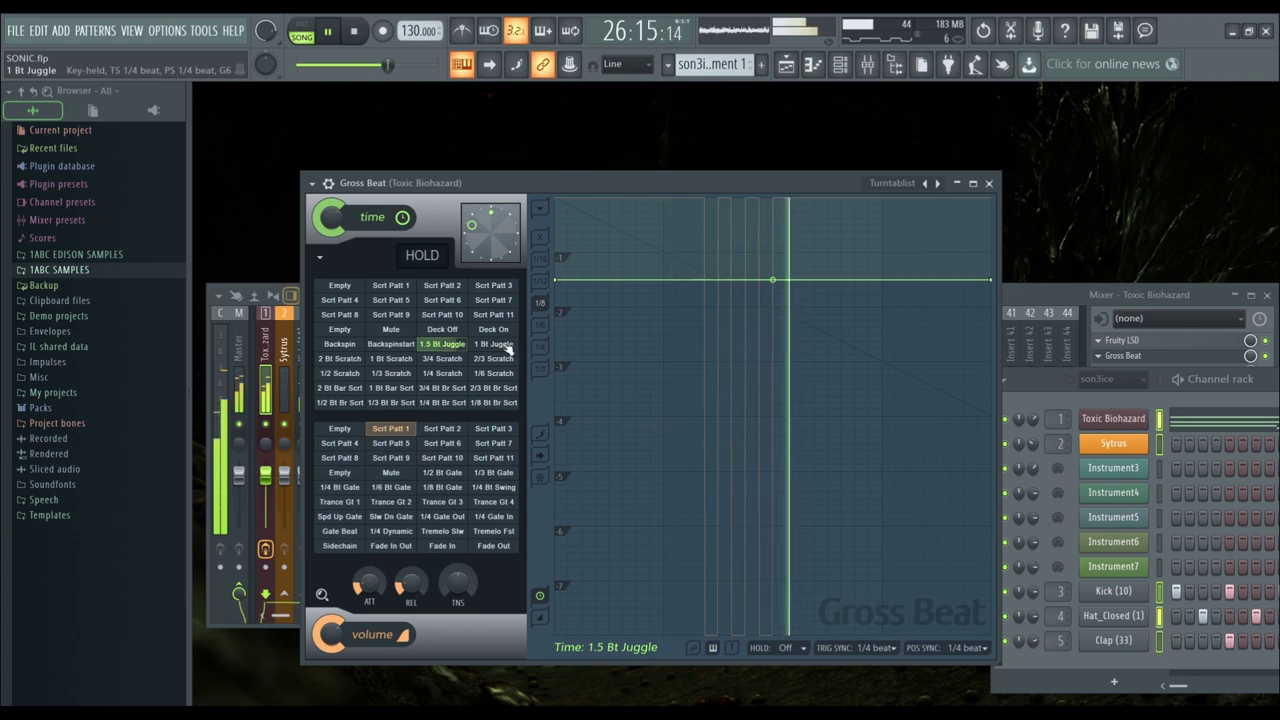
click(441, 430)
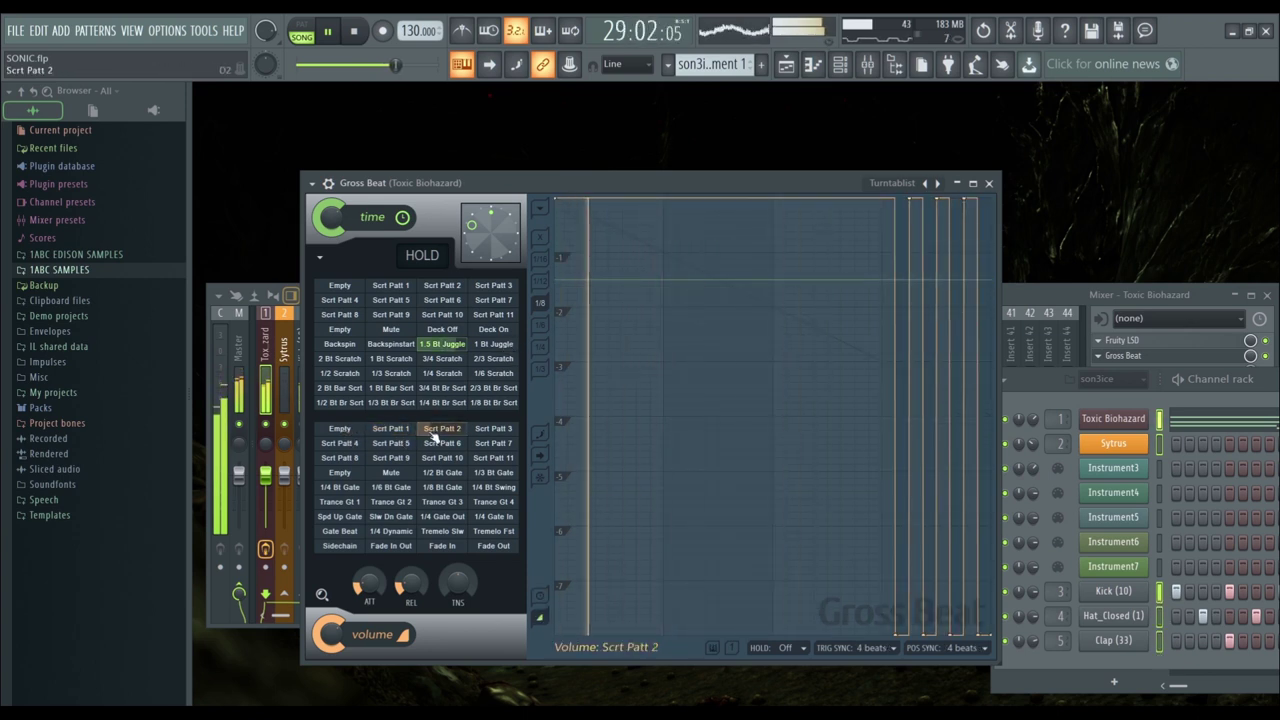
click(489, 432)
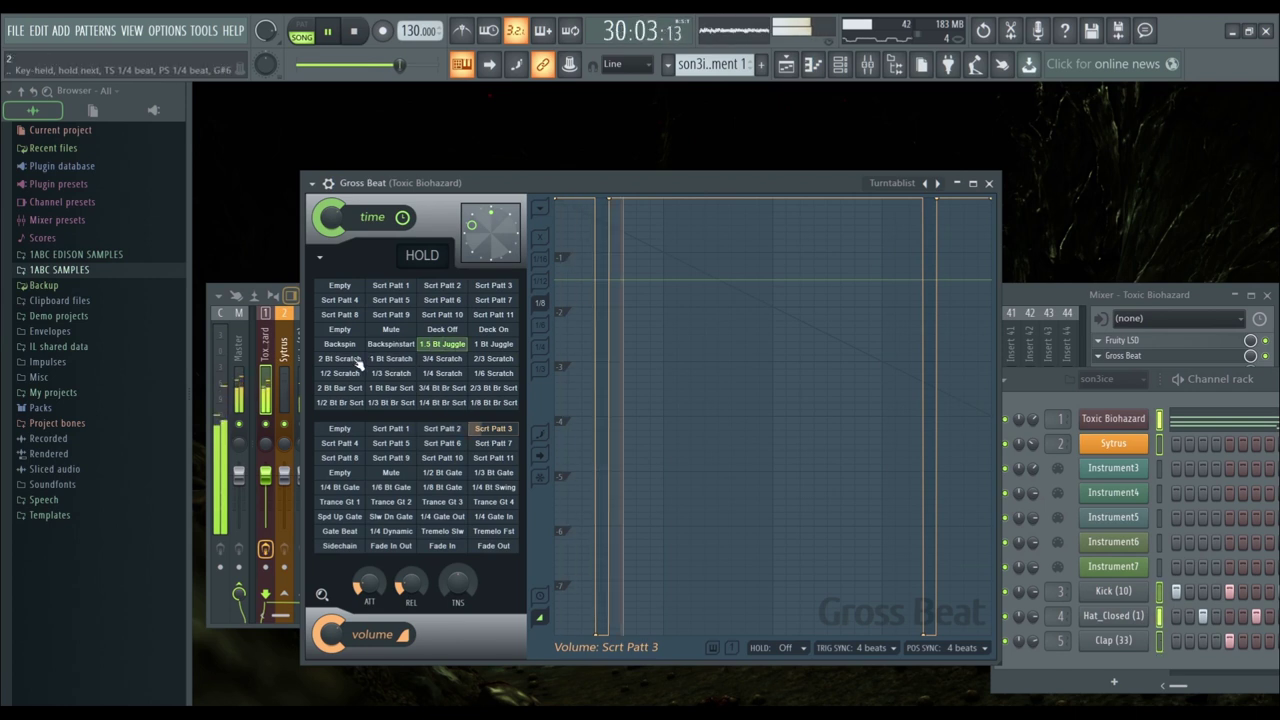
Audition the 2 Bt Scratch, 1 Bt Scratch, 3/4 Scratch and 2/3 Scratch time patterns, setting the volume pattern to Empty
click(345, 360)
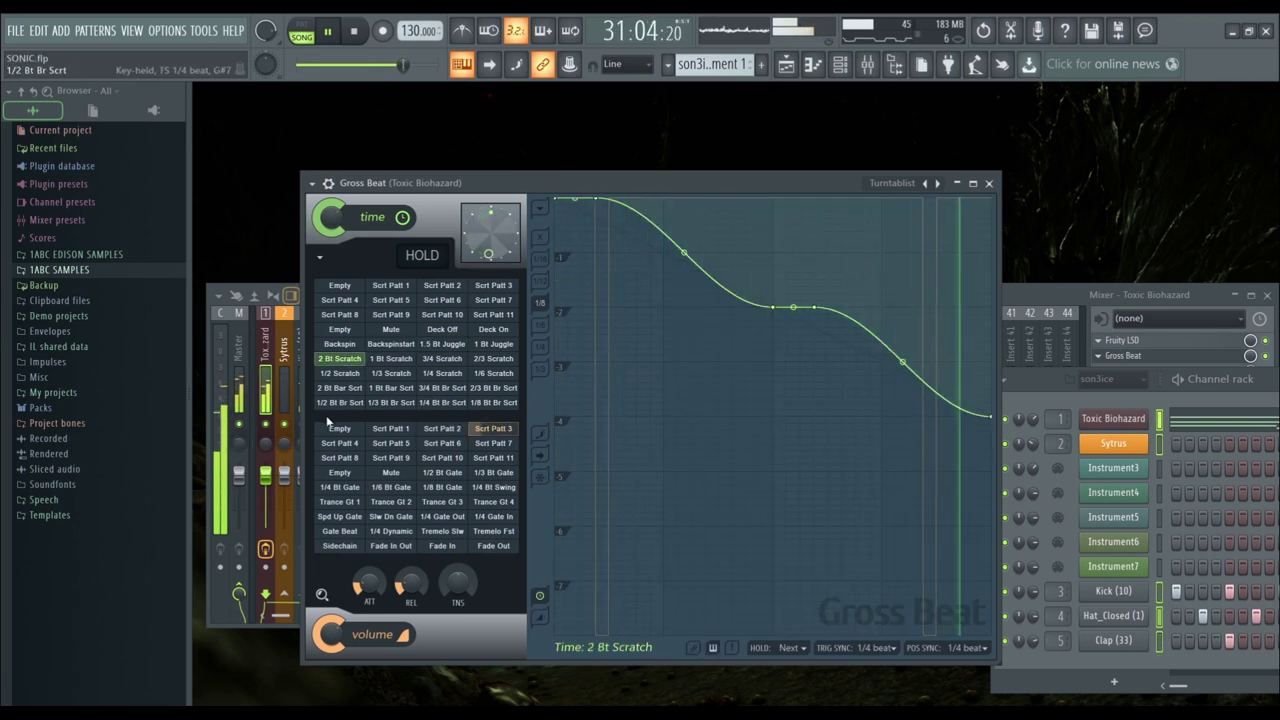
click(341, 431)
click(399, 361)
click(442, 361)
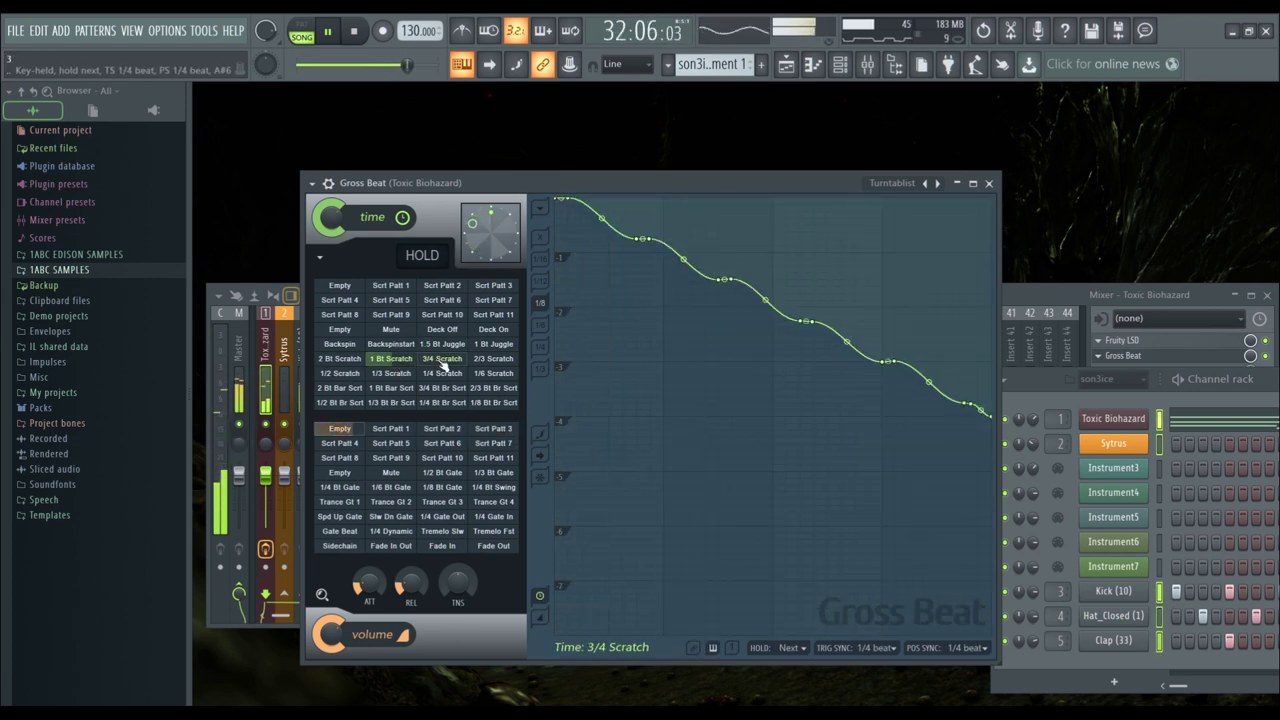
click(496, 362)
Audition the 1/3 Scratch, 1/4 Scratch, 2/3 Bt Br Scrt, 1/4 Bt Br Scrt, Backspinstart and Scrt Patt 5 time patterns
click(391, 373)
click(442, 373)
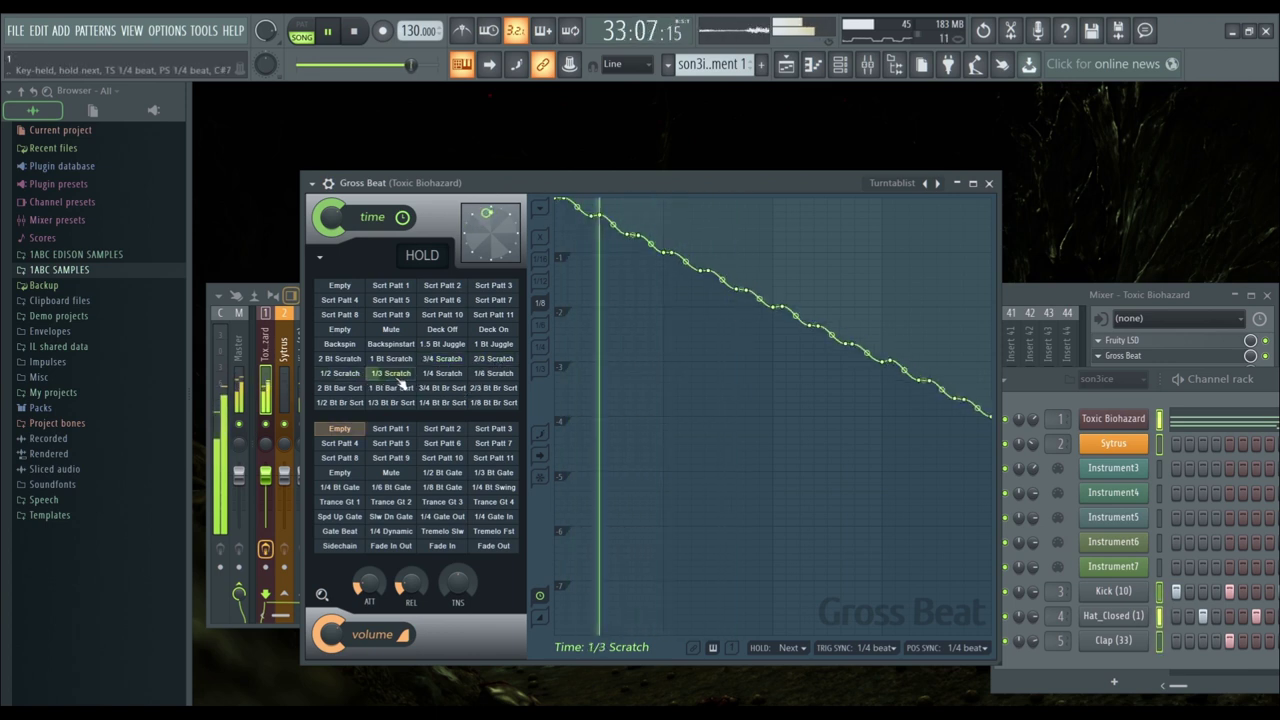
click(493, 387)
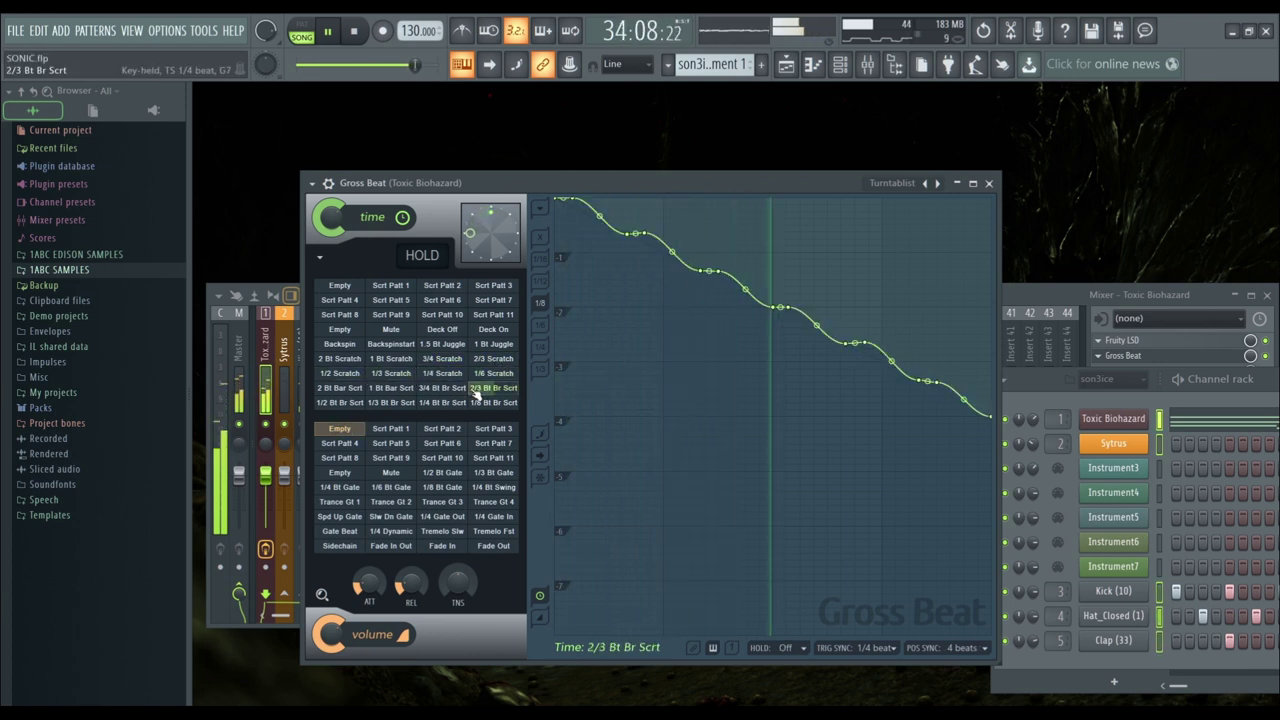
click(442, 402)
click(391, 343)
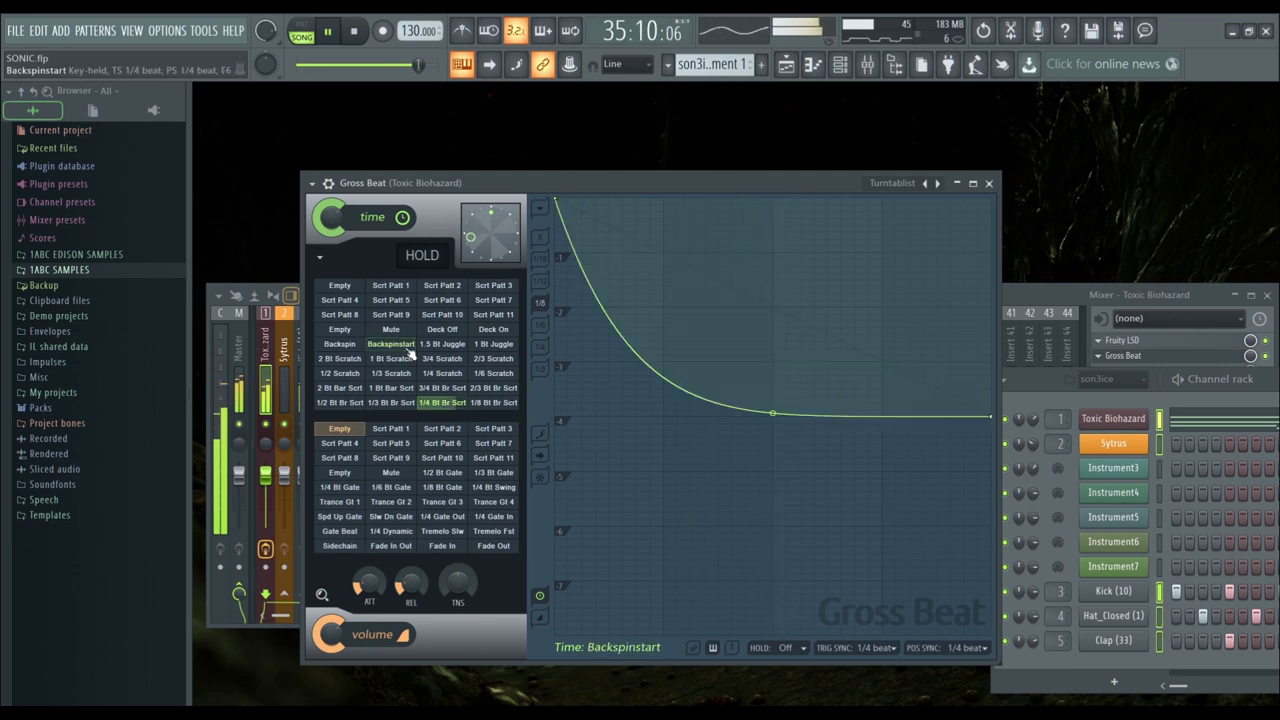
click(391, 300)
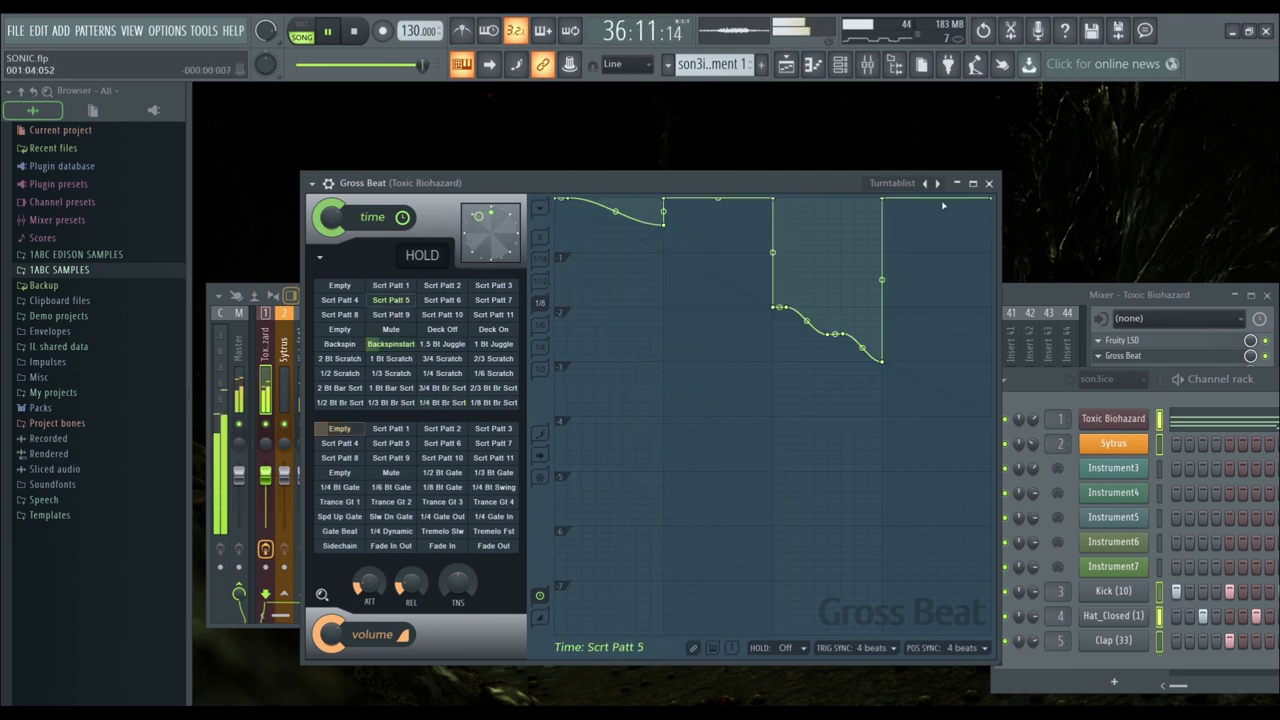
Load Gross Beat's Flanging preset and try the WishWash 2, WishWash, Beat echo, Static flange and Flange pat time patterns
click(936, 185)
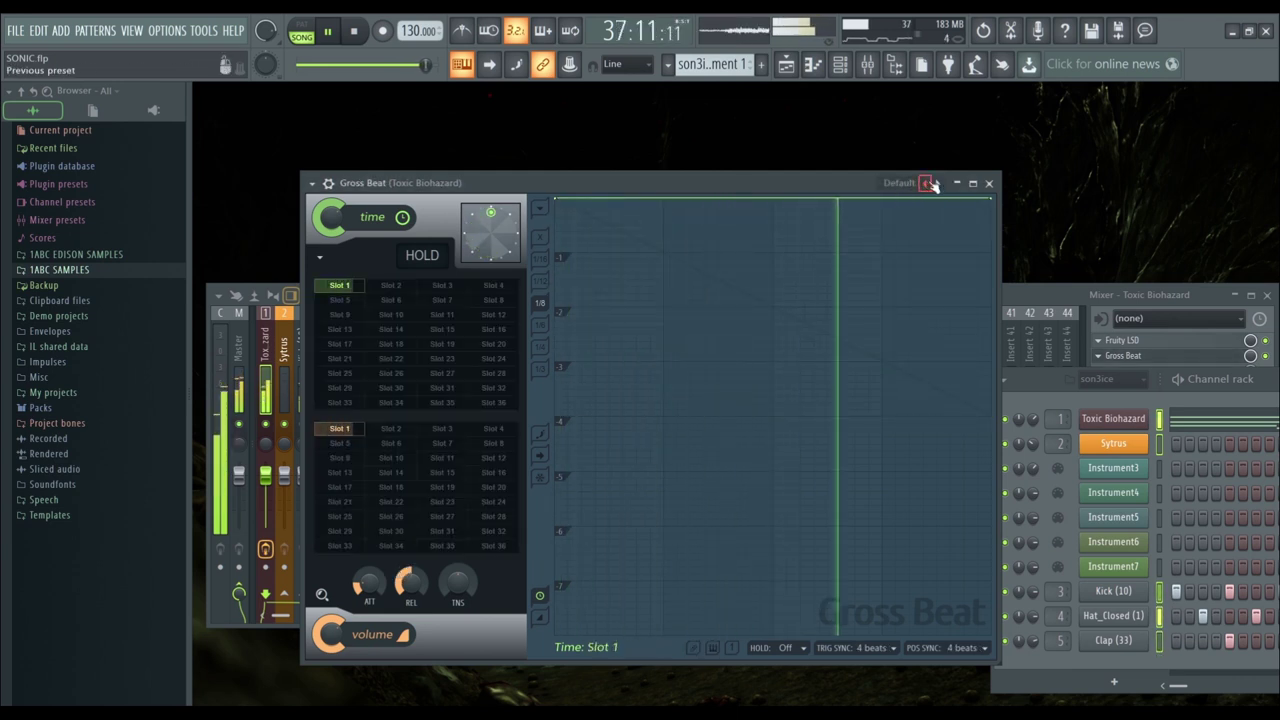
click(936, 185)
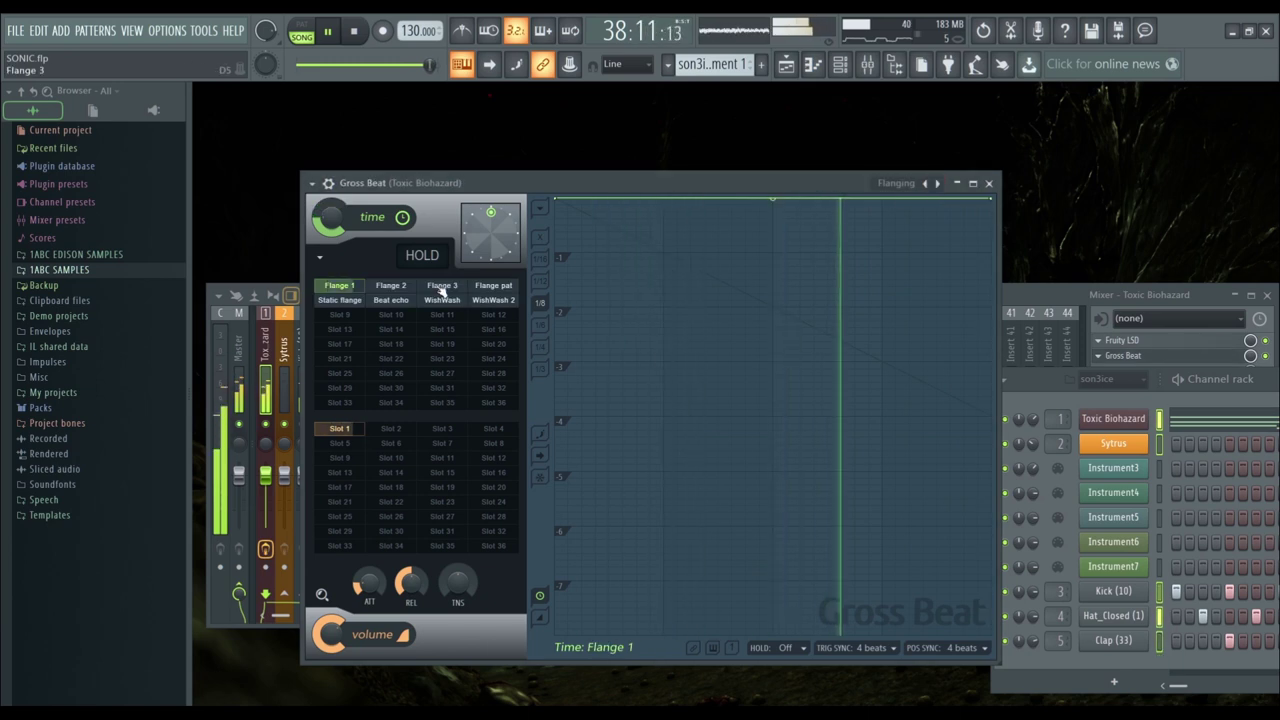
click(493, 300)
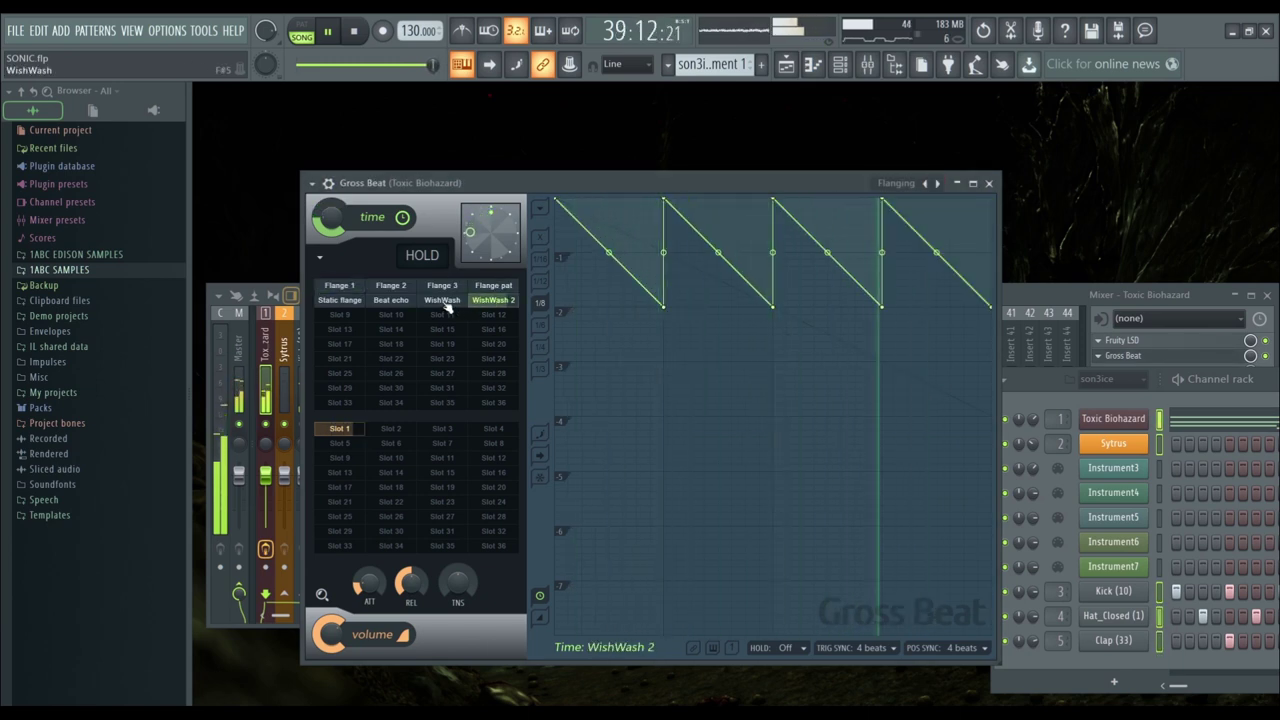
click(444, 302)
click(374, 301)
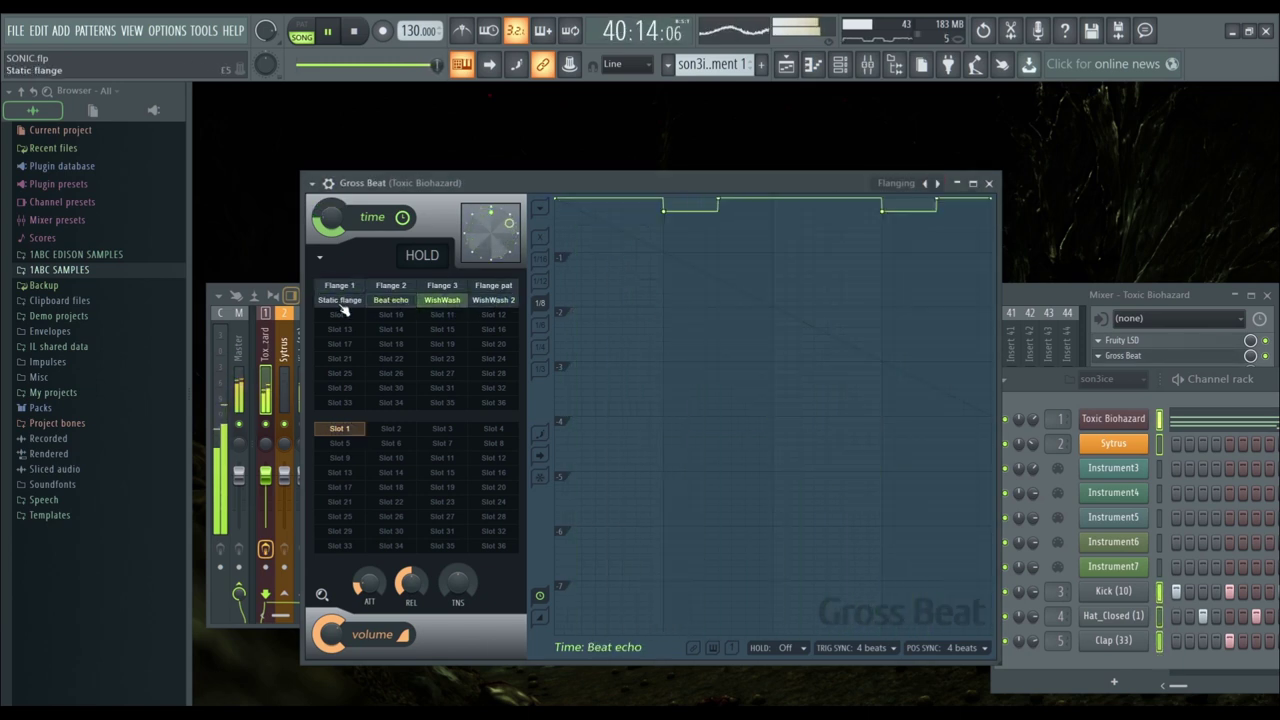
click(341, 301)
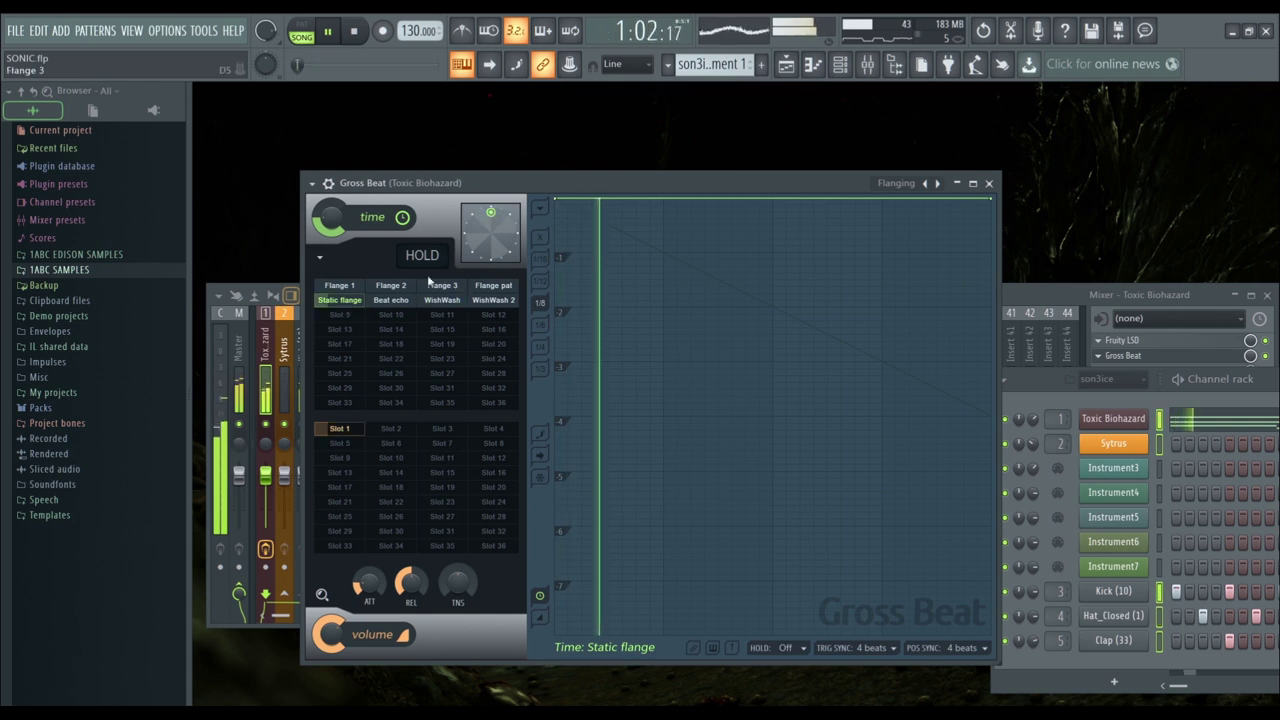
click(492, 287)
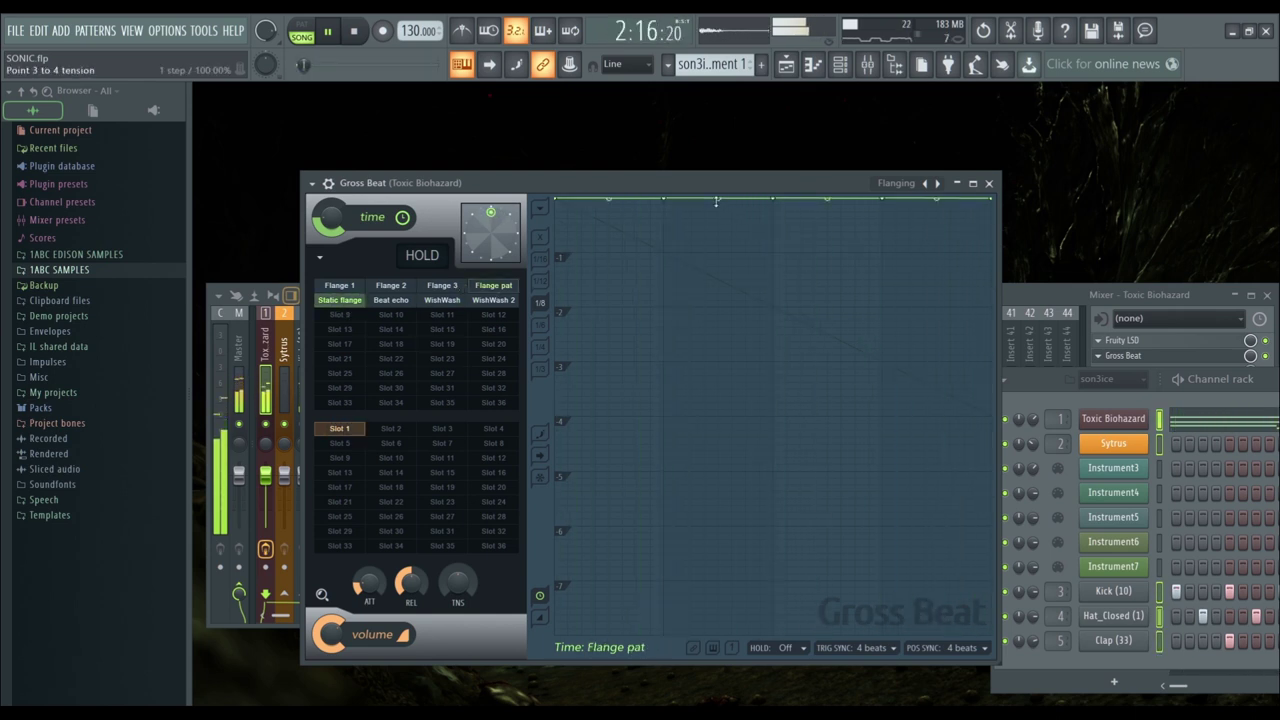
Load Gross Beat's Patterns preset and try the Basic 5 and Basic 6 time patterns with the Trance Gt 2 volume pattern
click(924, 231)
click(414, 303)
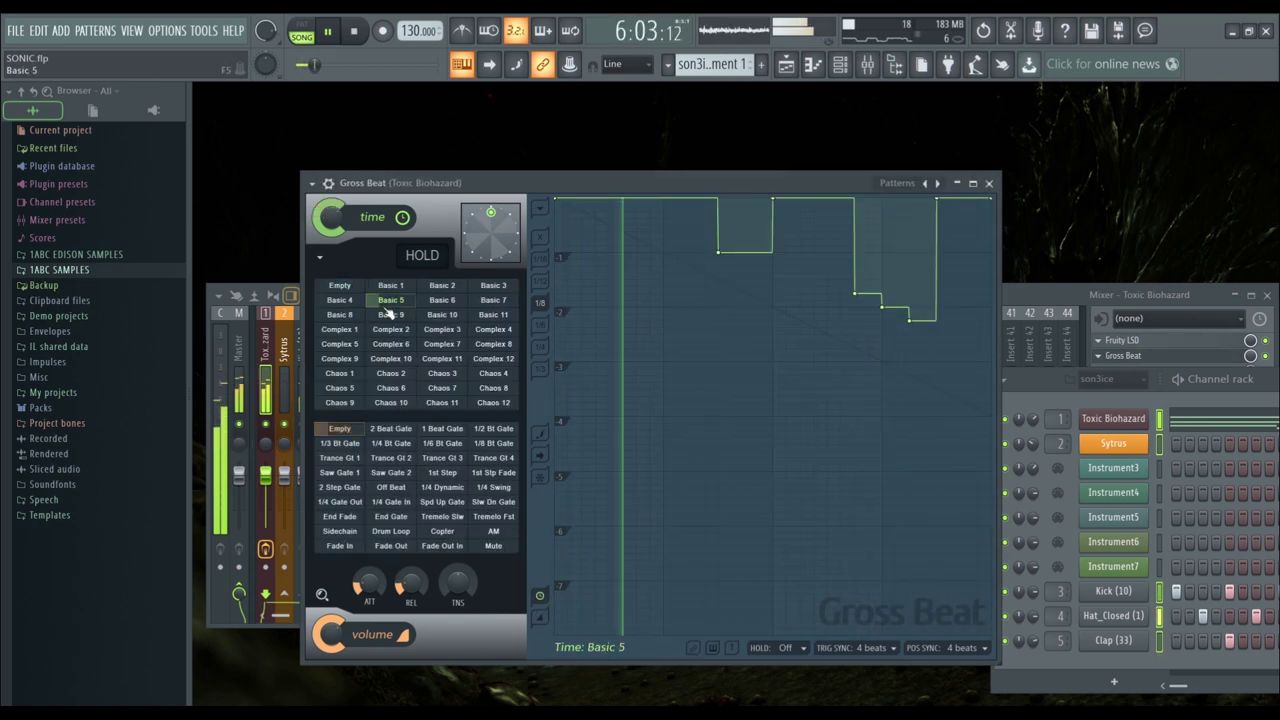
click(452, 300)
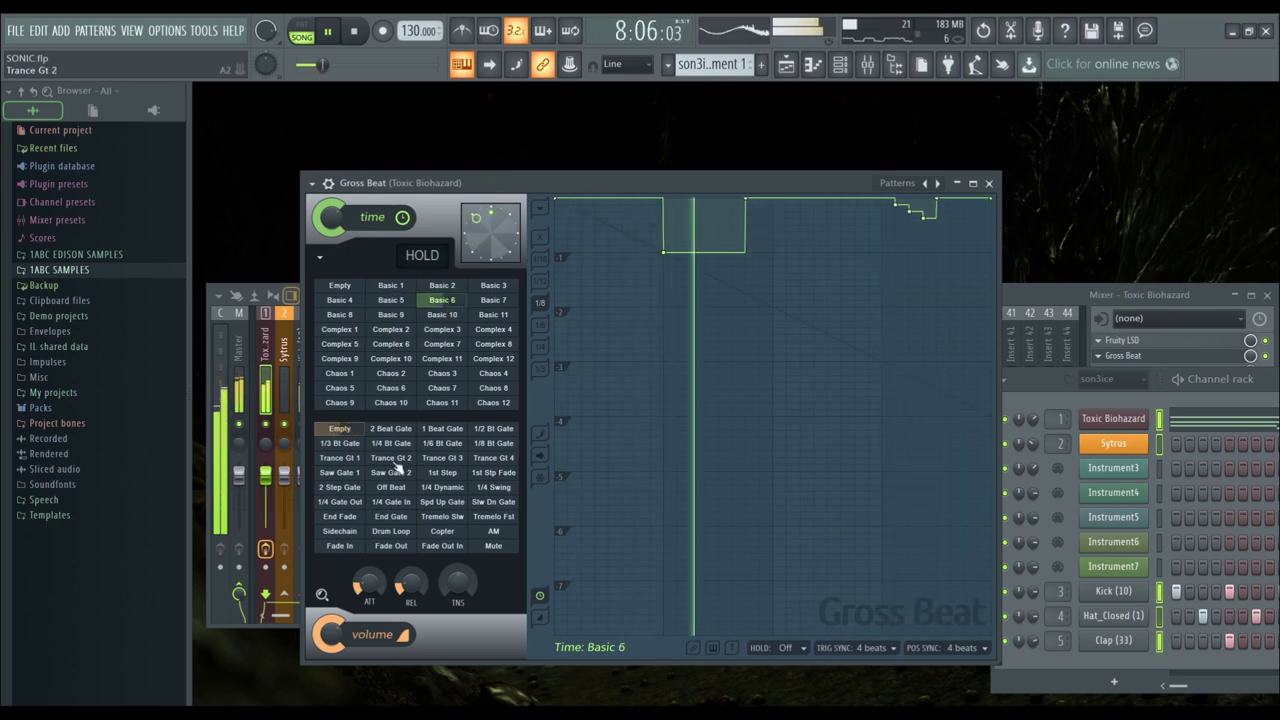
click(394, 459)
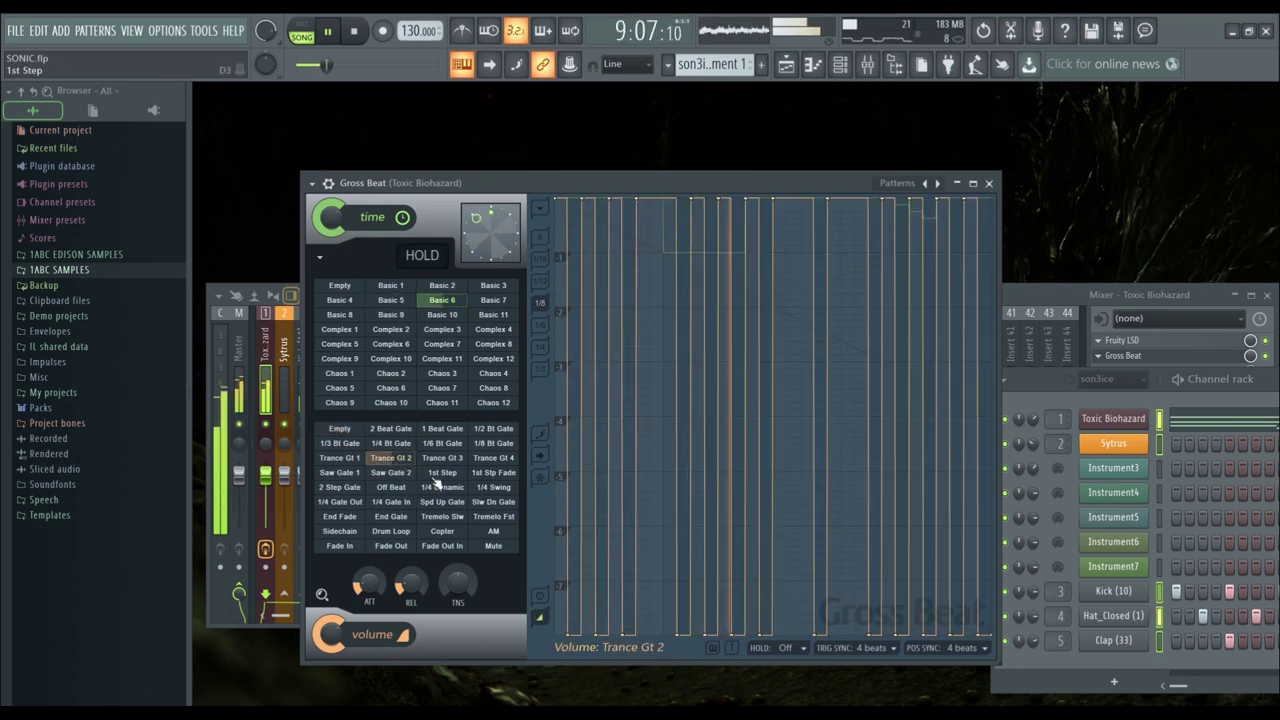
Audition the Basic 11 and Basic 4 time patterns along with the 1st Step and Trance Gt 1 volume patterns
click(500, 316)
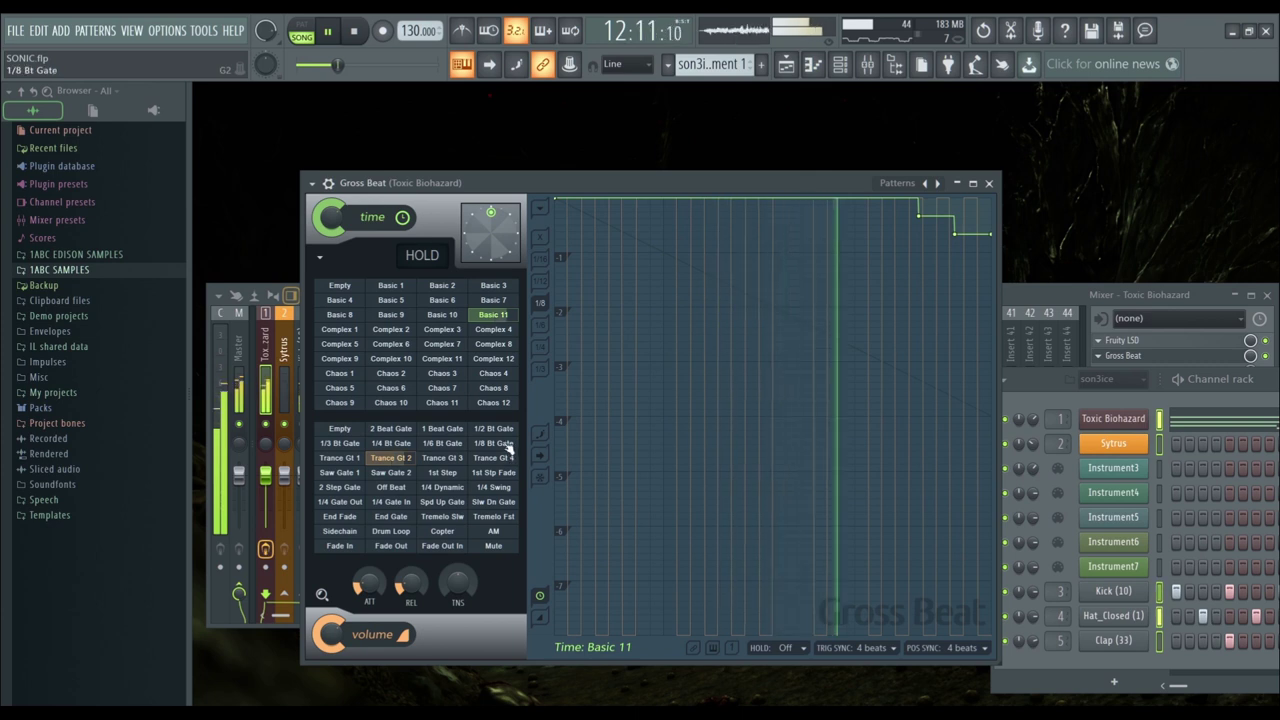
click(442, 472)
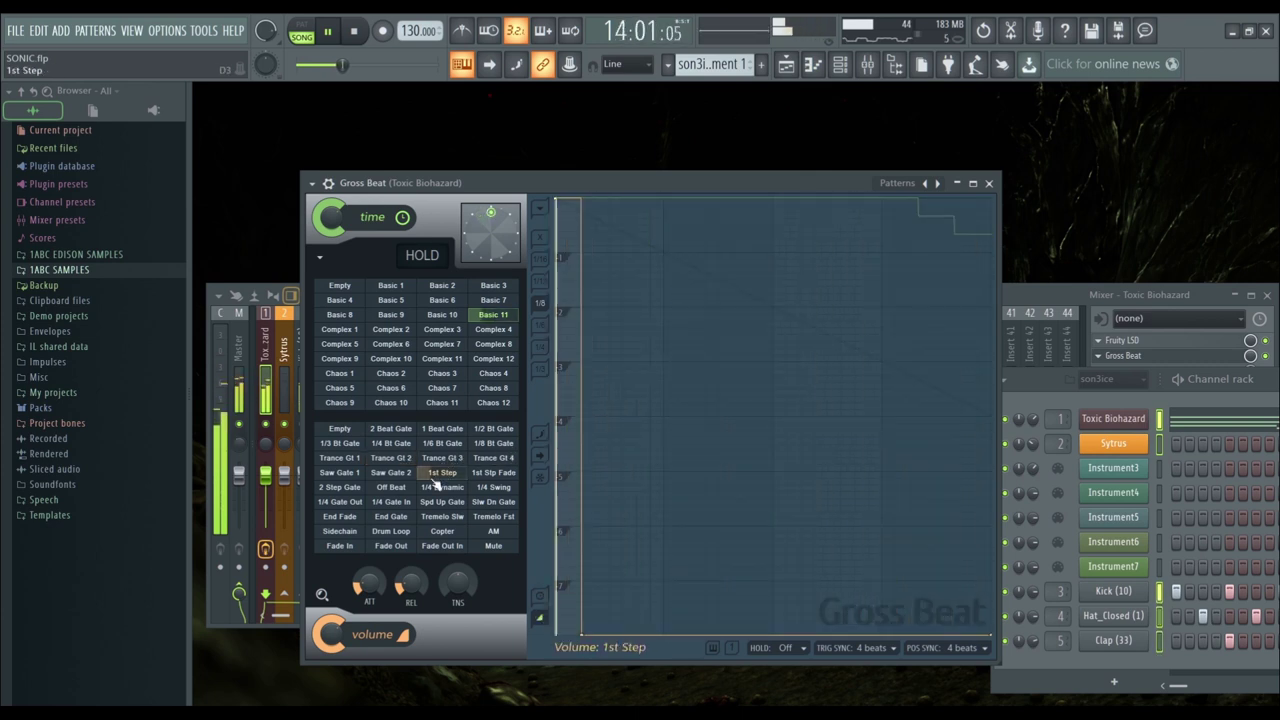
click(345, 301)
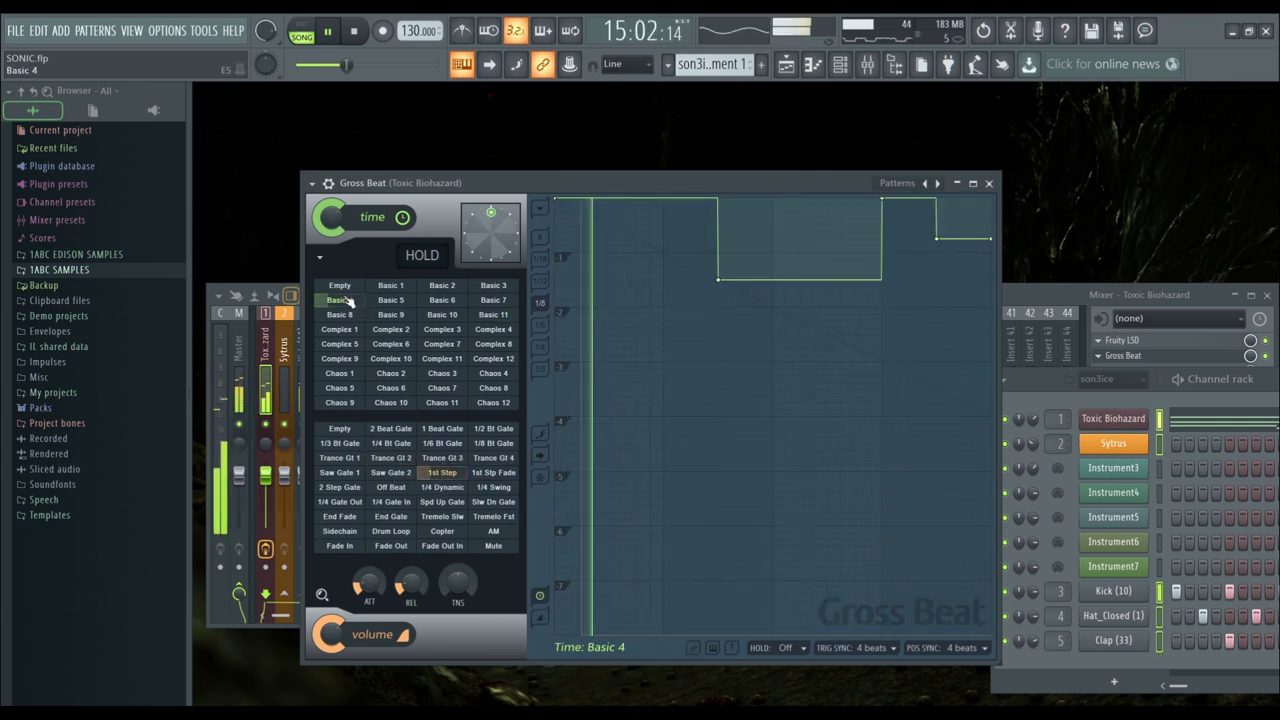
click(352, 458)
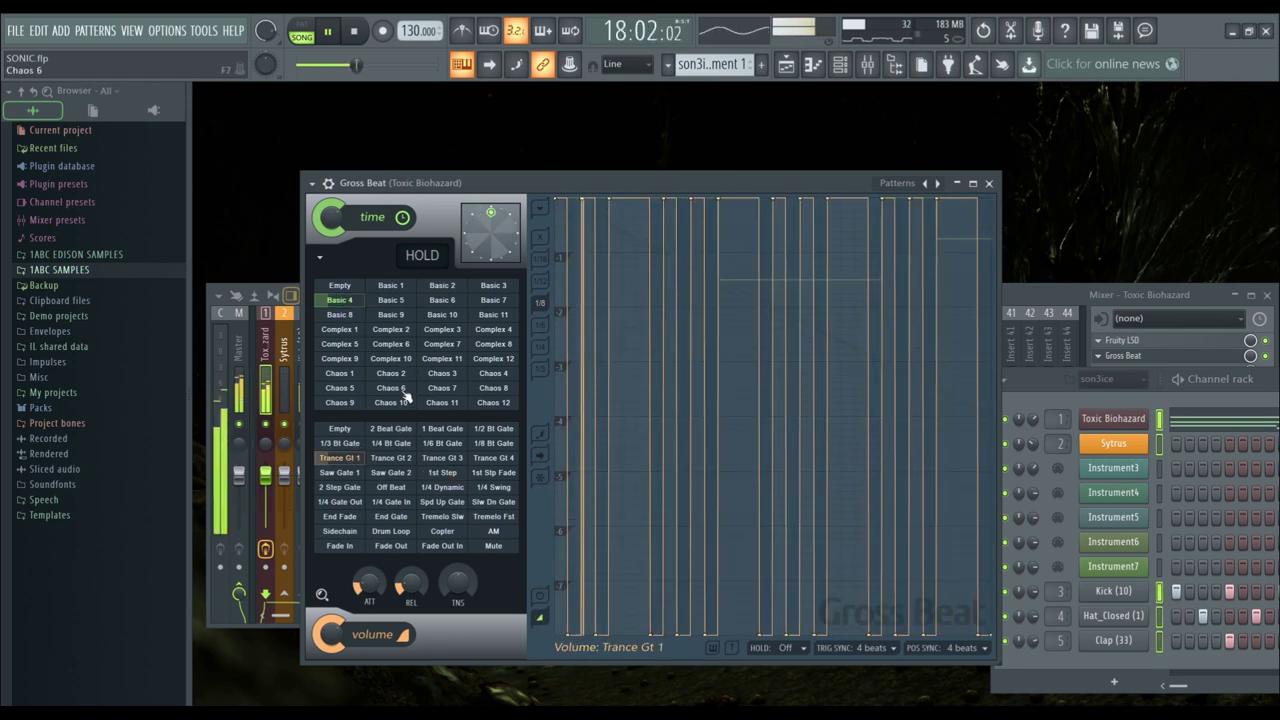
Audition the Basic 2, Basic 3, Complex 3, Complex 1 and Basic 8 time patterns
click(435, 287)
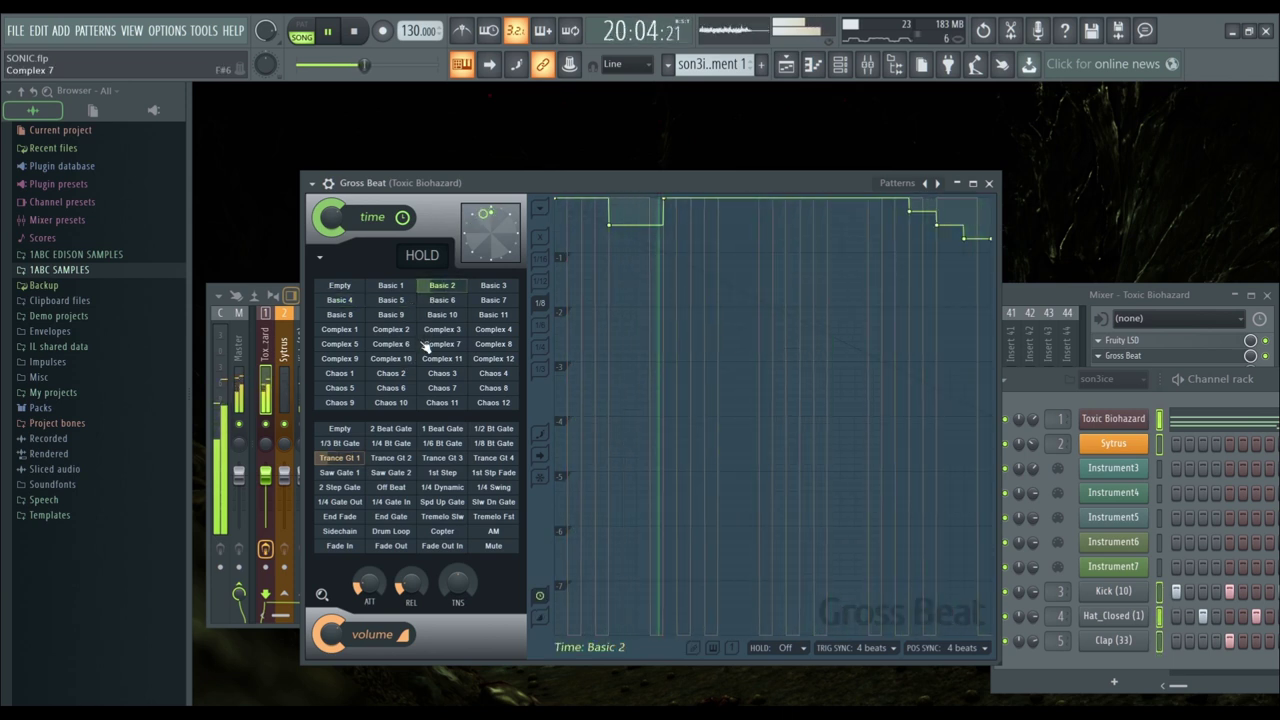
click(492, 286)
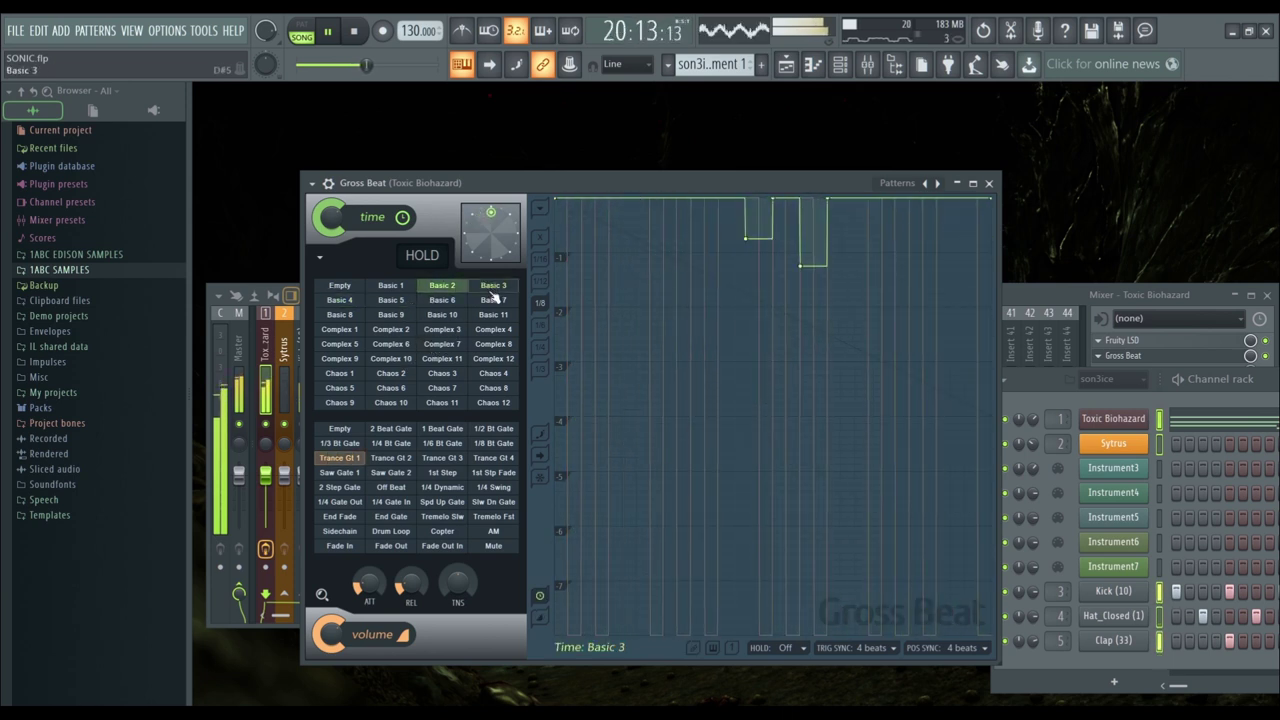
click(440, 331)
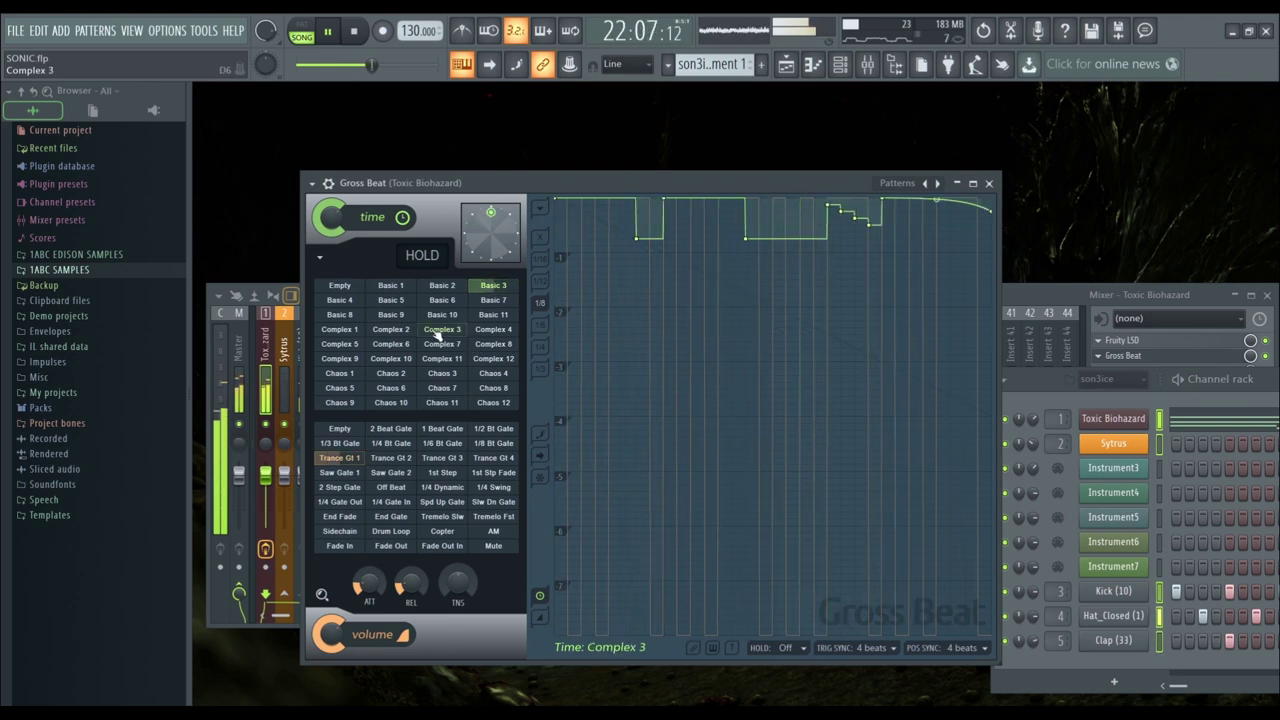
click(358, 330)
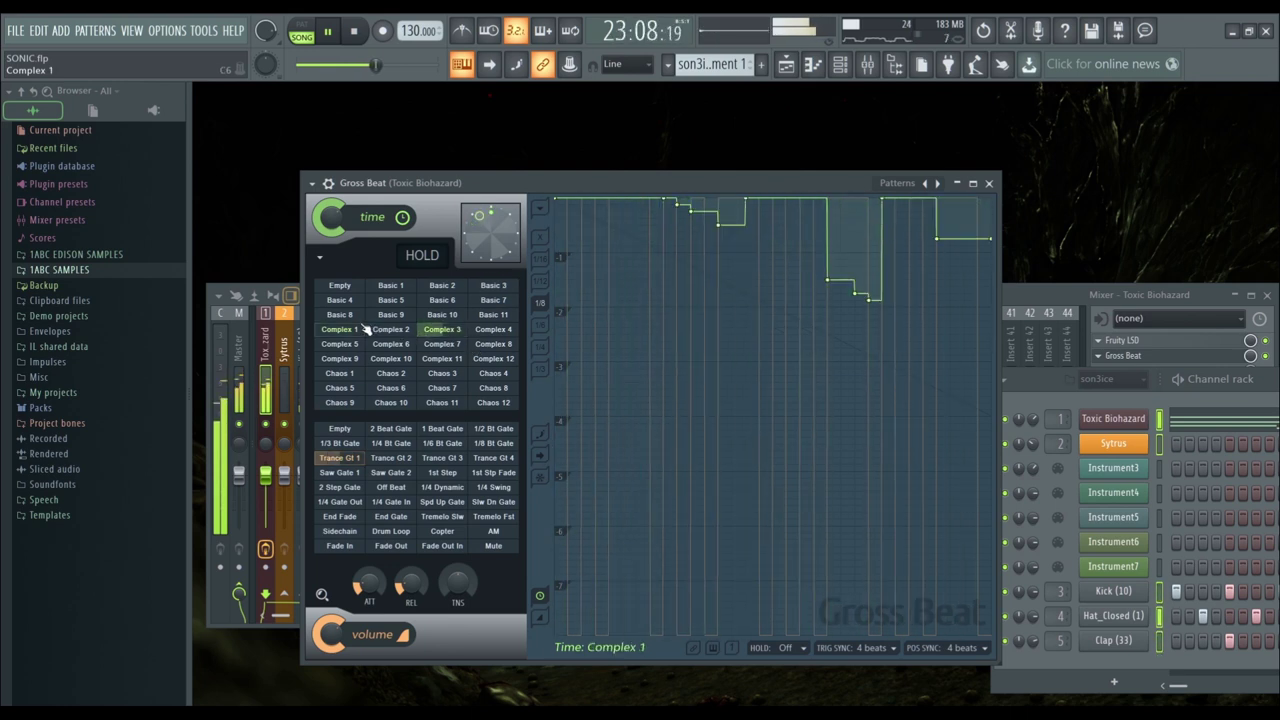
click(349, 317)
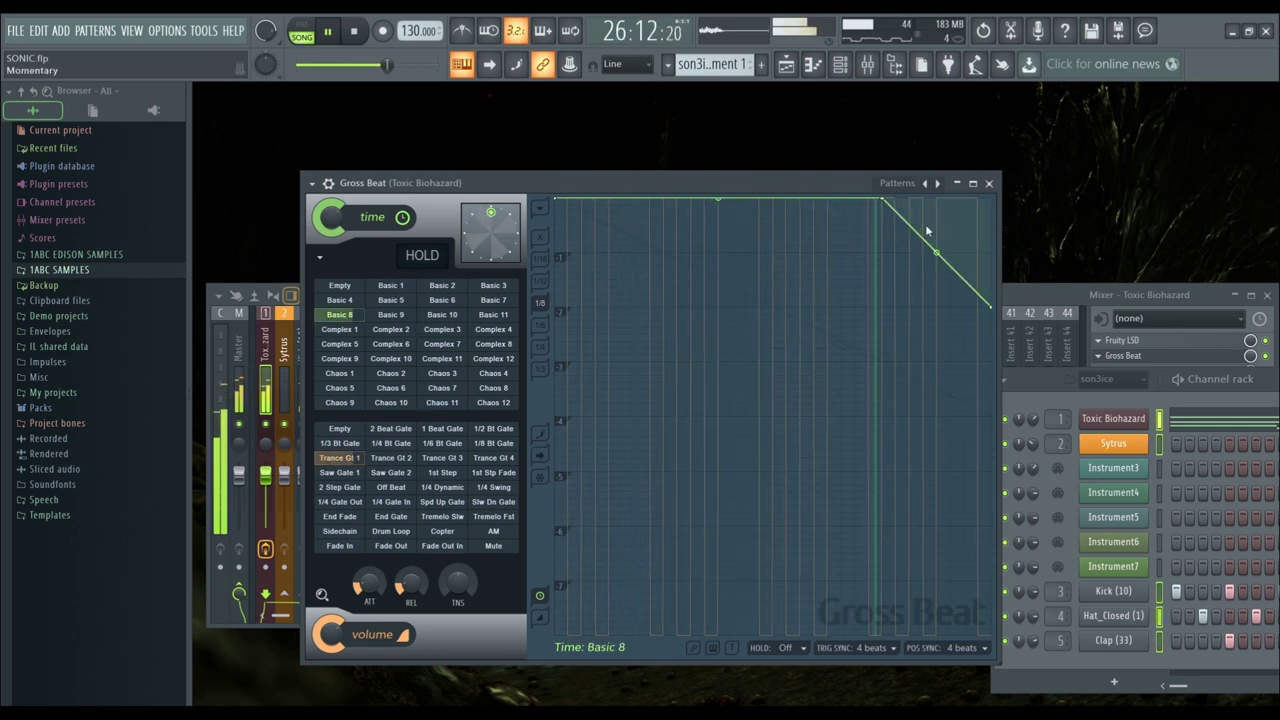
Load Gross Beat's Repeater preset and try the Repeat e and Repeat f time patterns
click(929, 270)
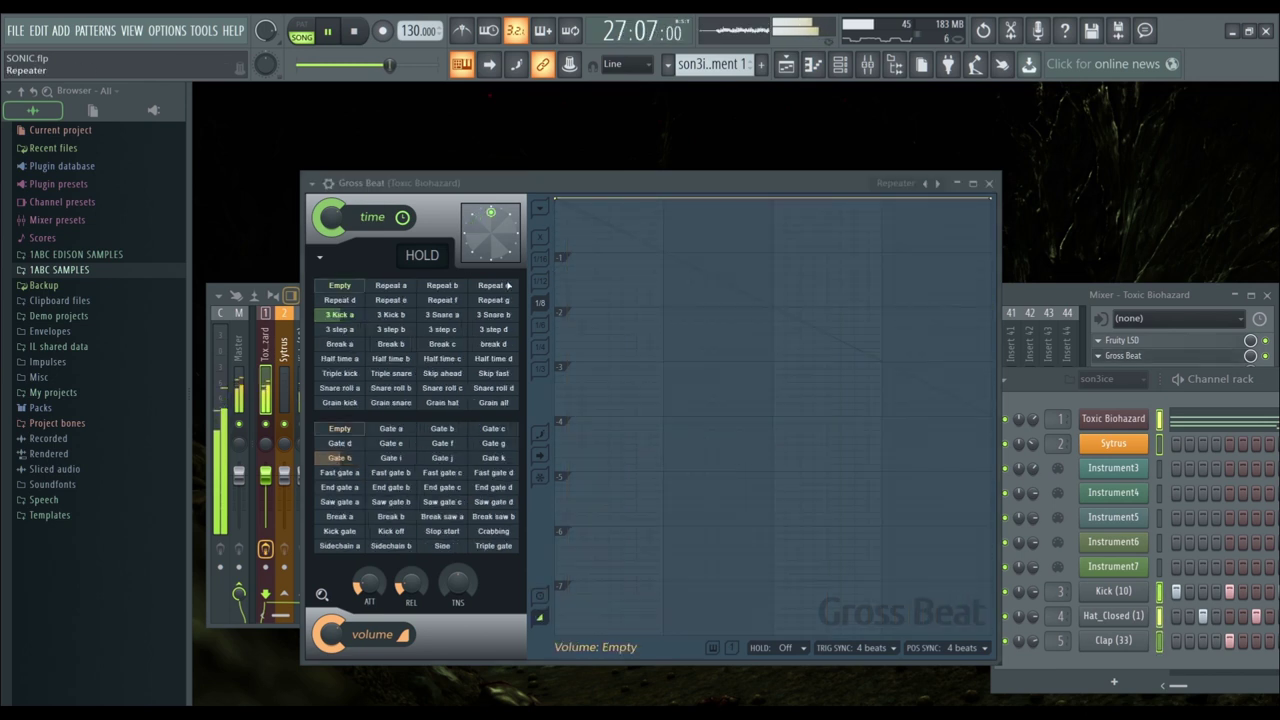
click(406, 306)
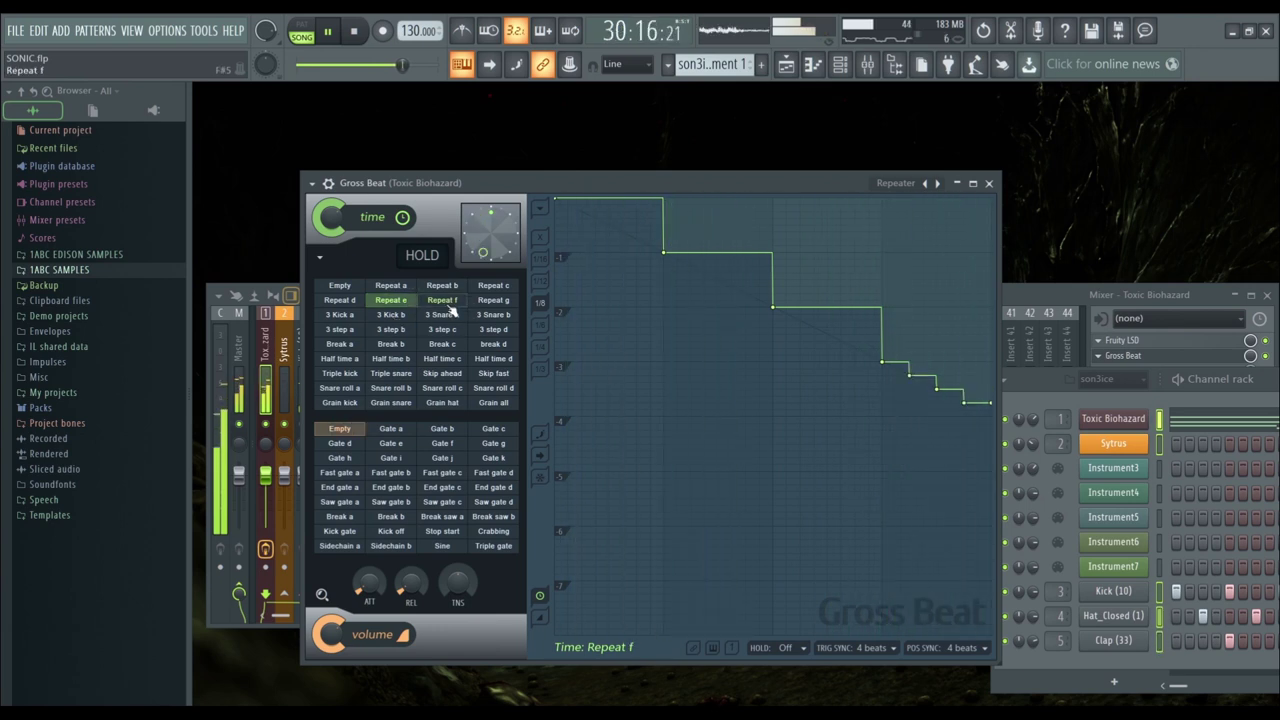
click(446, 302)
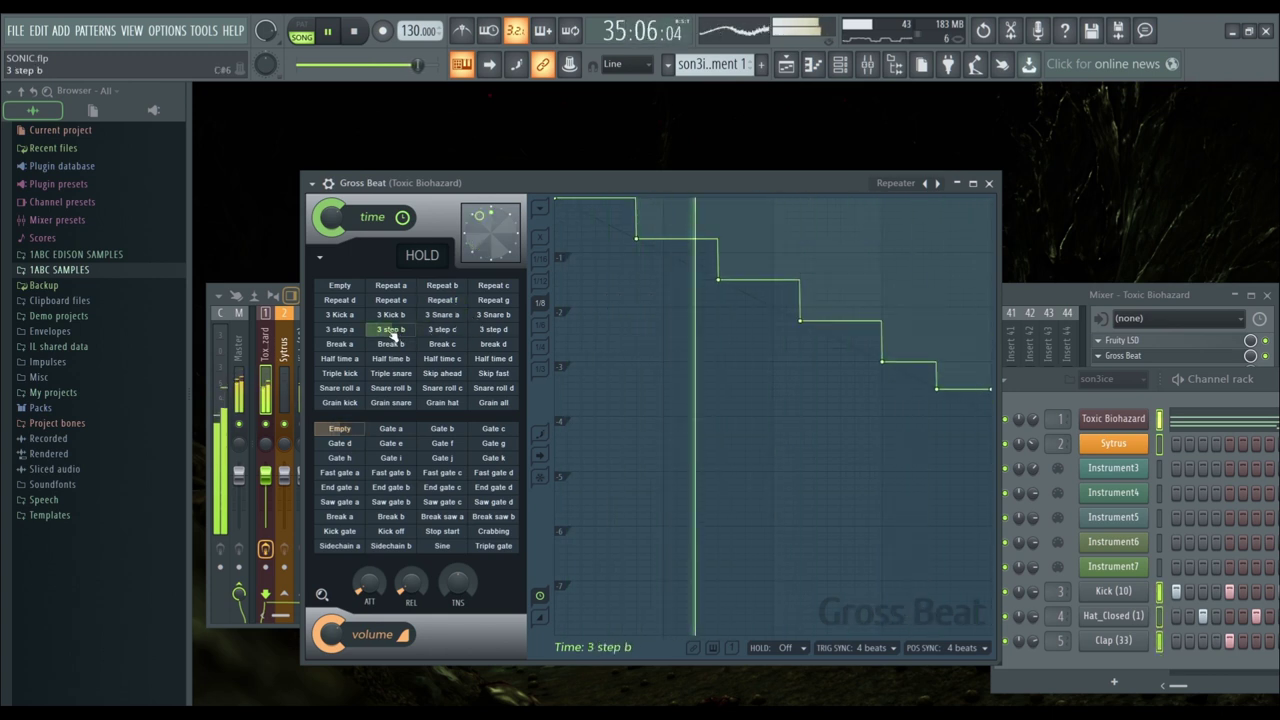
Audition the 3 step b, Break a, break d, Triple kick and Skip ahead time patterns
click(391, 331)
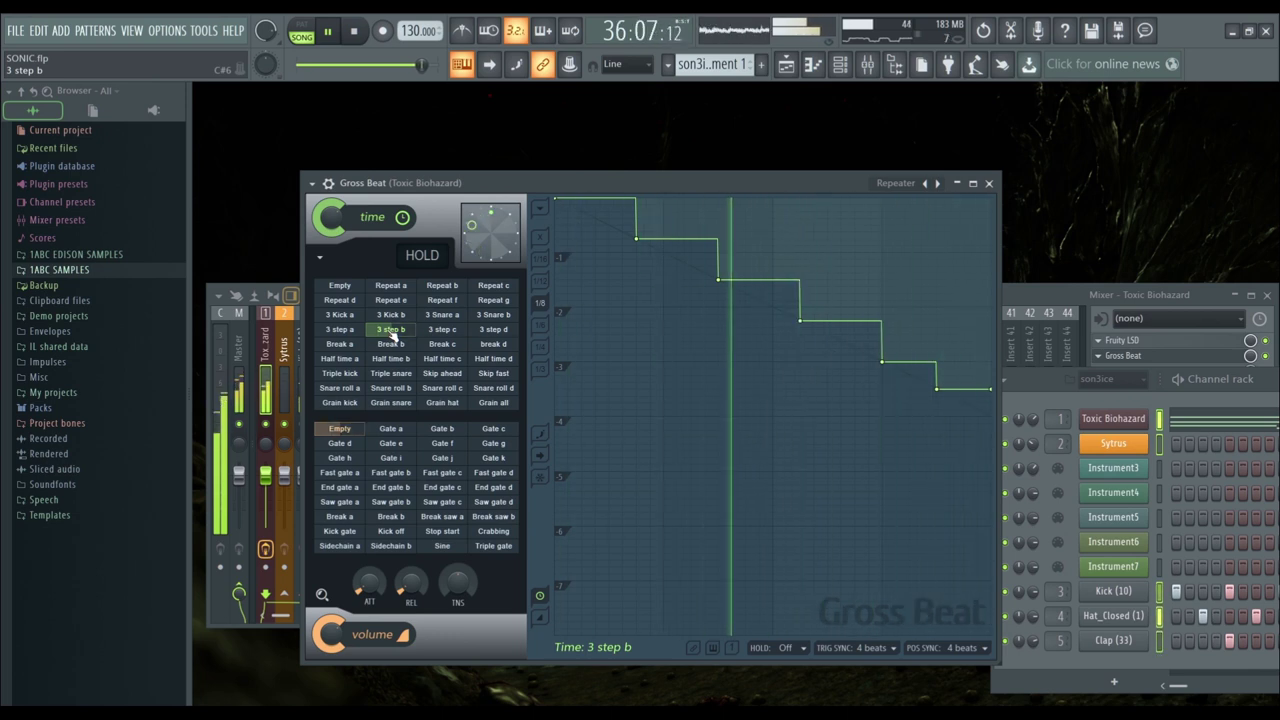
click(336, 346)
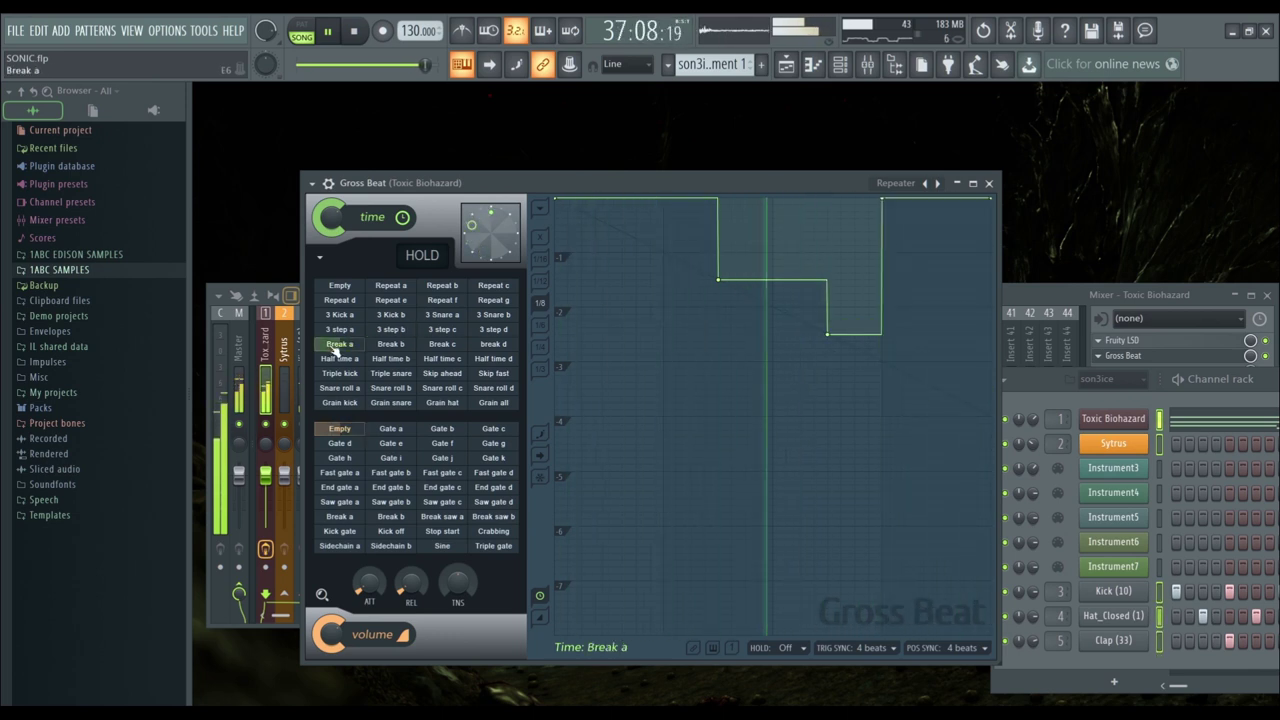
click(489, 346)
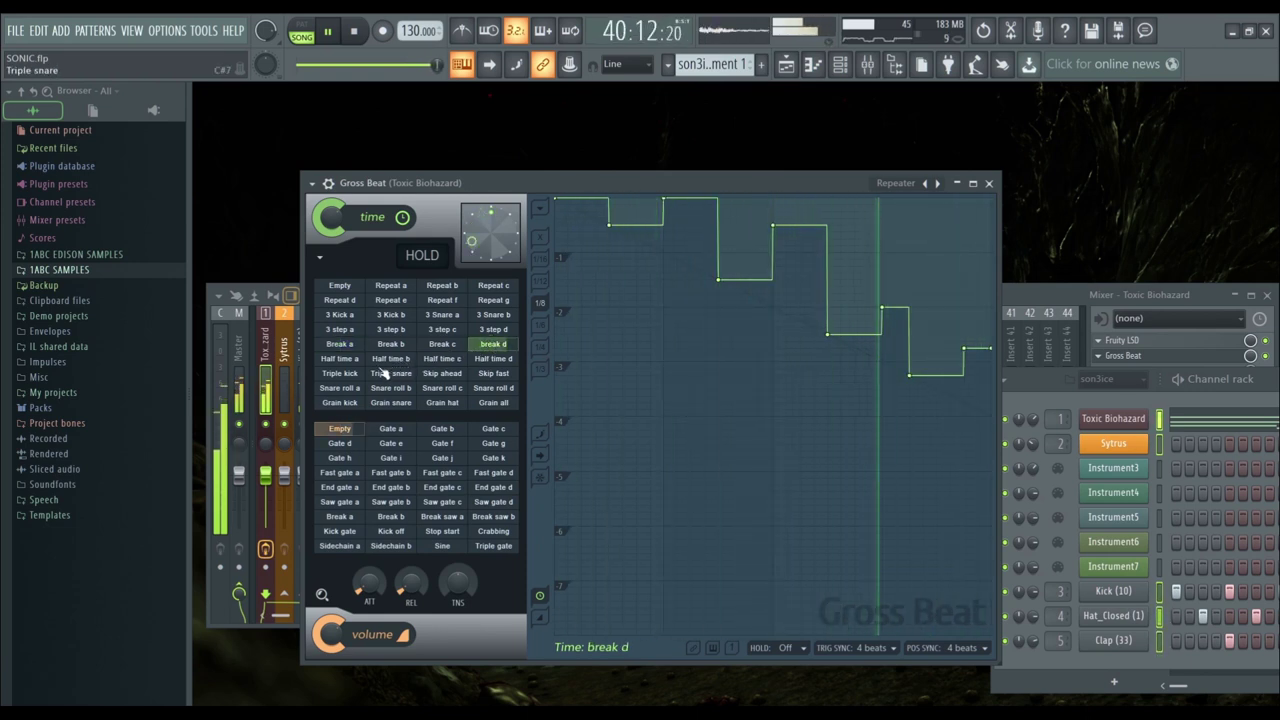
click(340, 374)
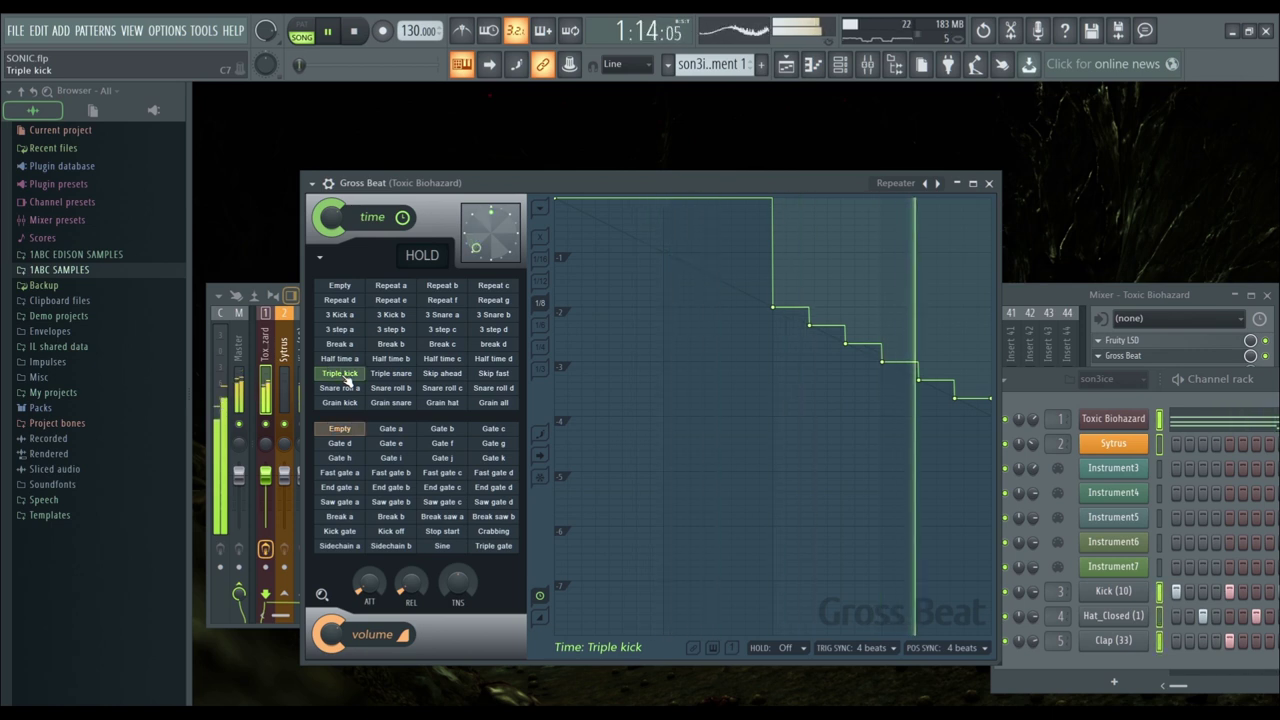
click(466, 375)
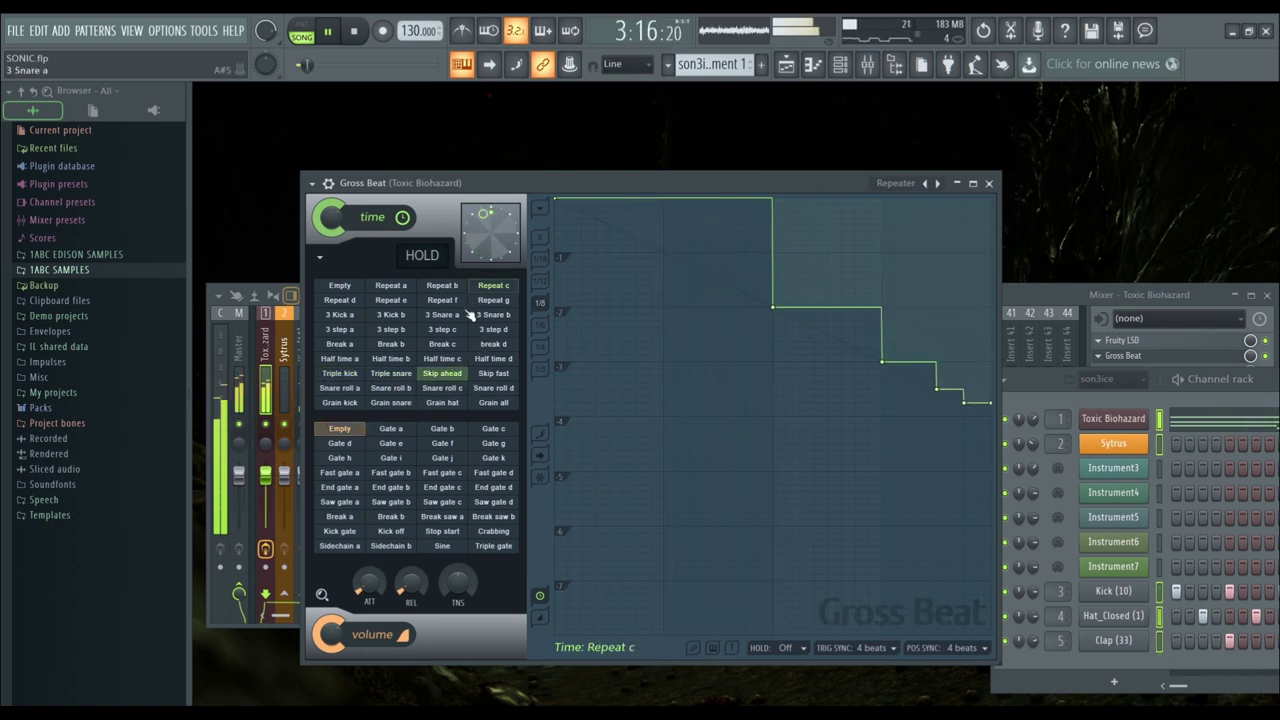
Audition Gross Beat's Repeat c, Repeat a, Repeat e and Triple snare time patterns
click(493, 286)
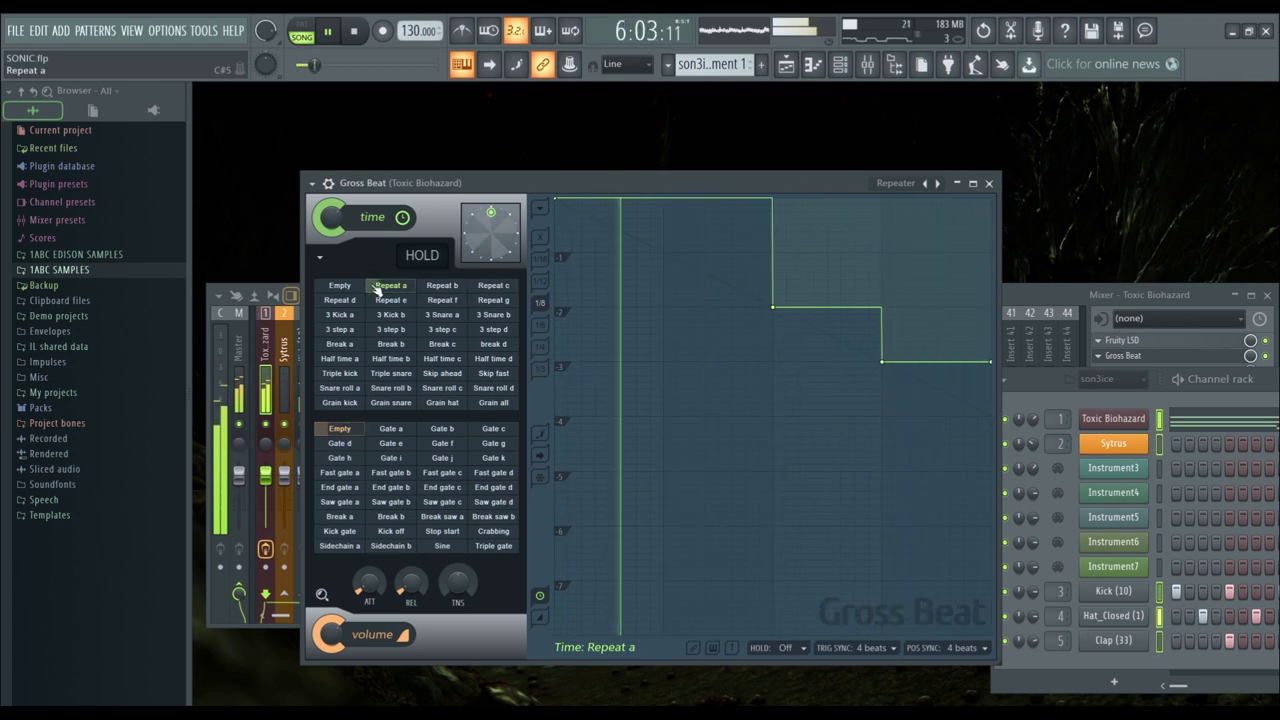
click(380, 287)
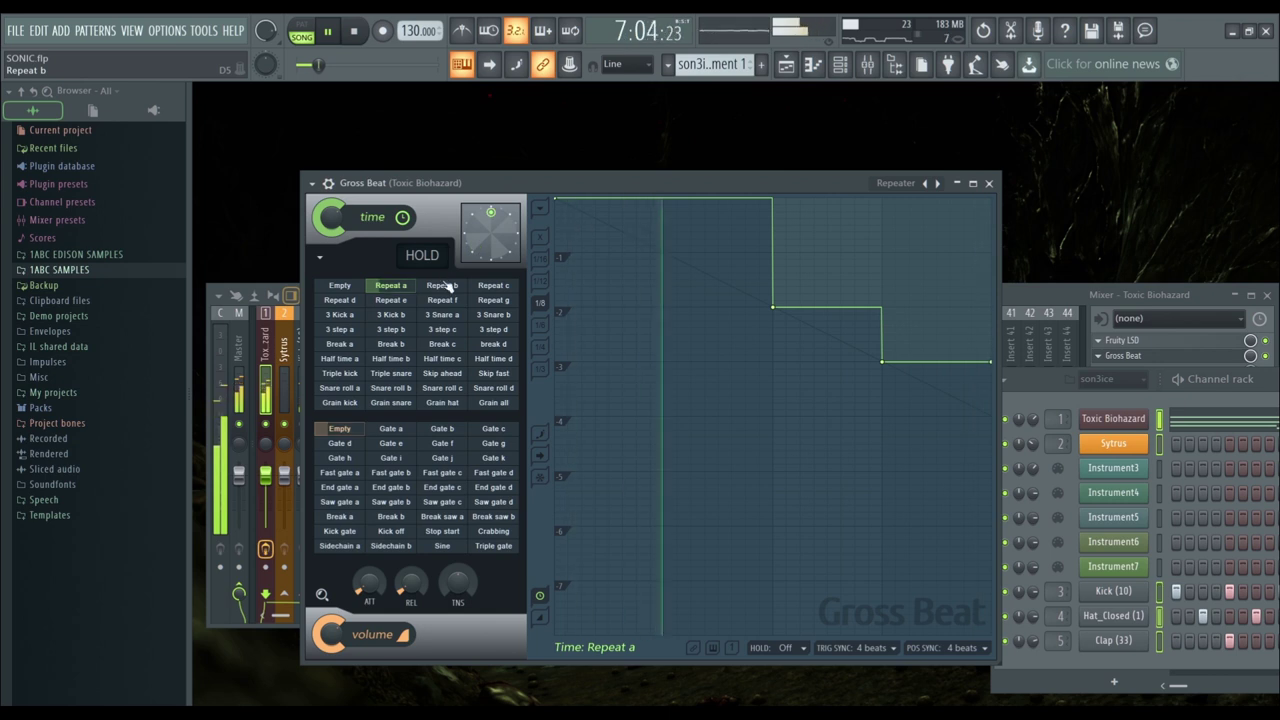
click(390, 301)
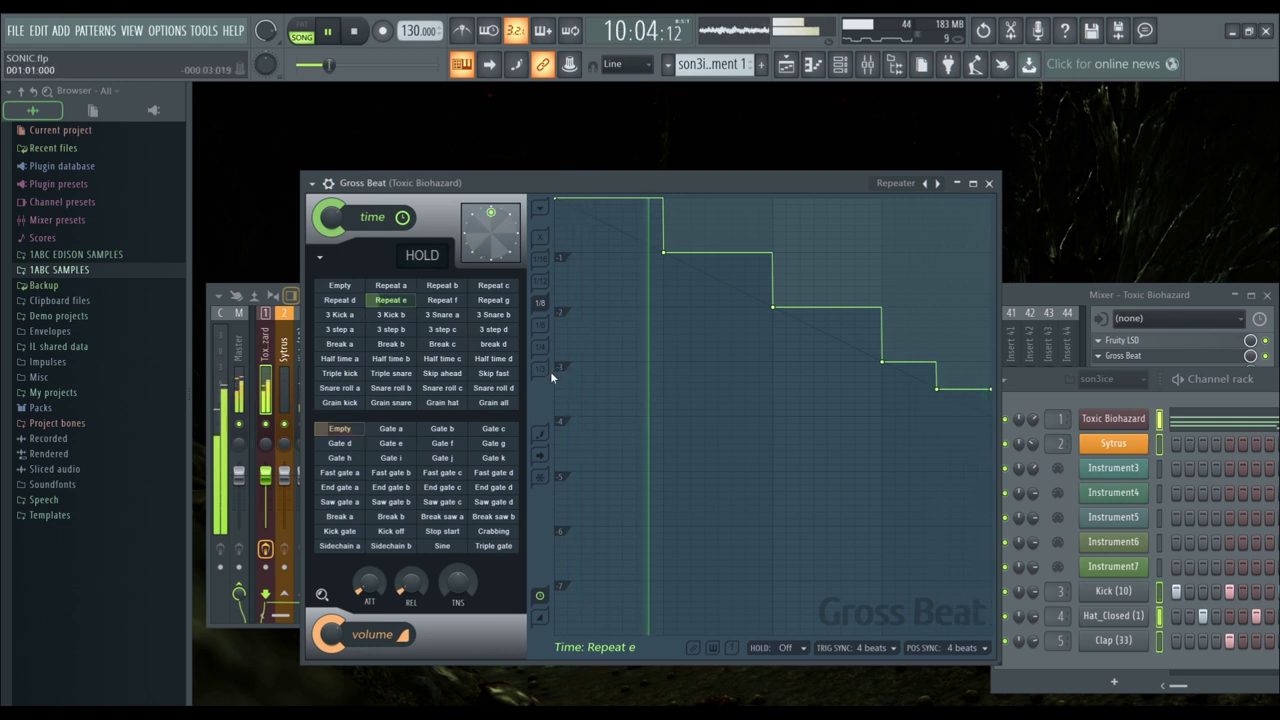
click(405, 372)
Select the Break c time pattern and reshape its envelope, lowering the second point to the 3 line and moving the following points down
click(440, 344)
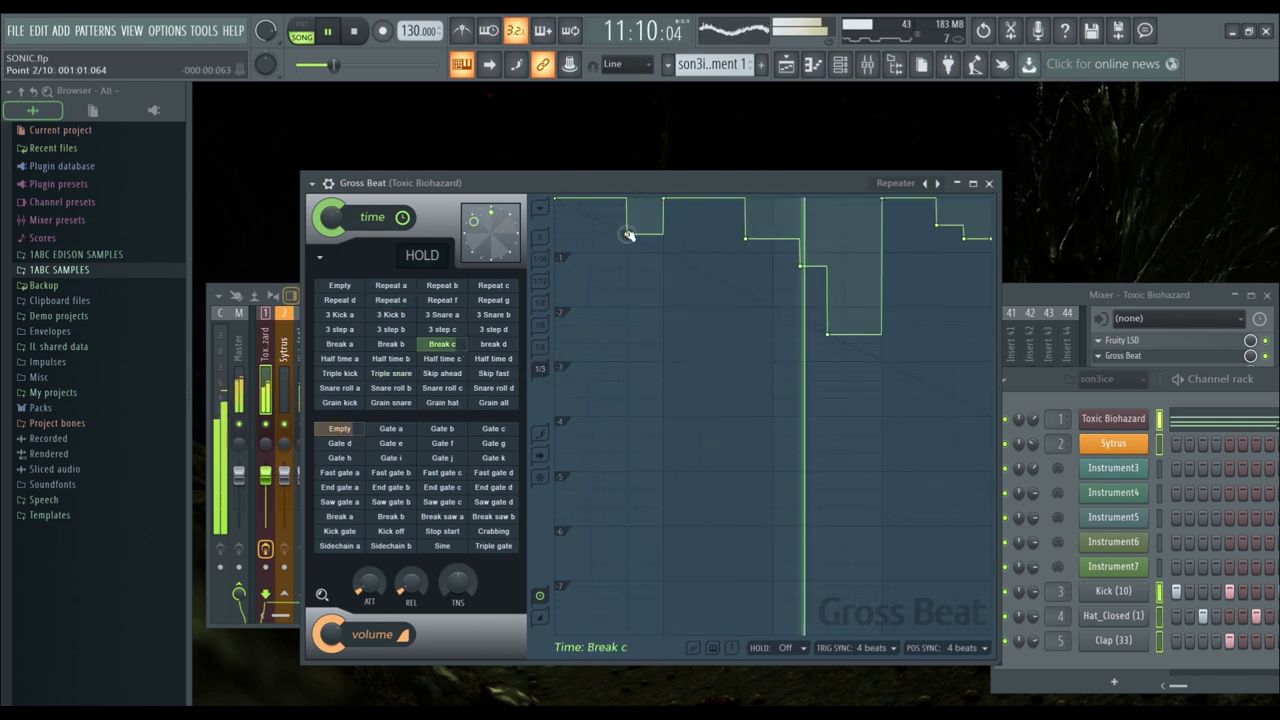
drag(635, 238, 617, 372)
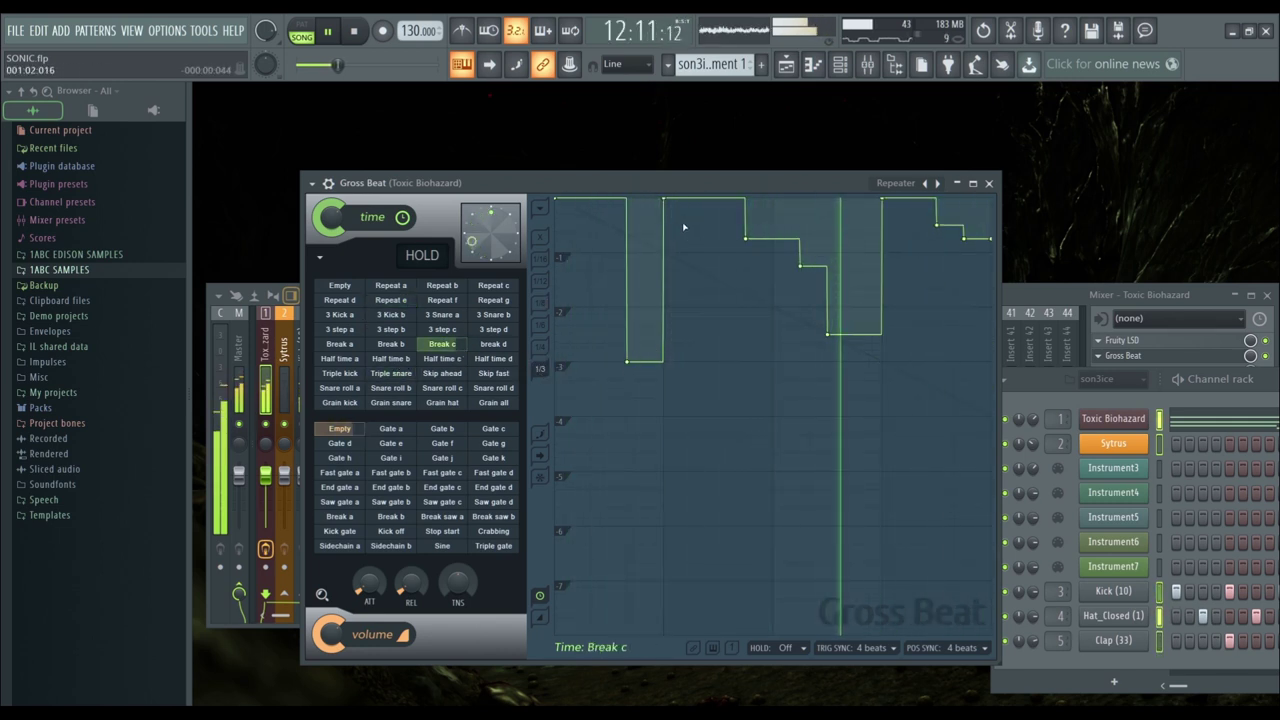
drag(663, 191, 709, 330)
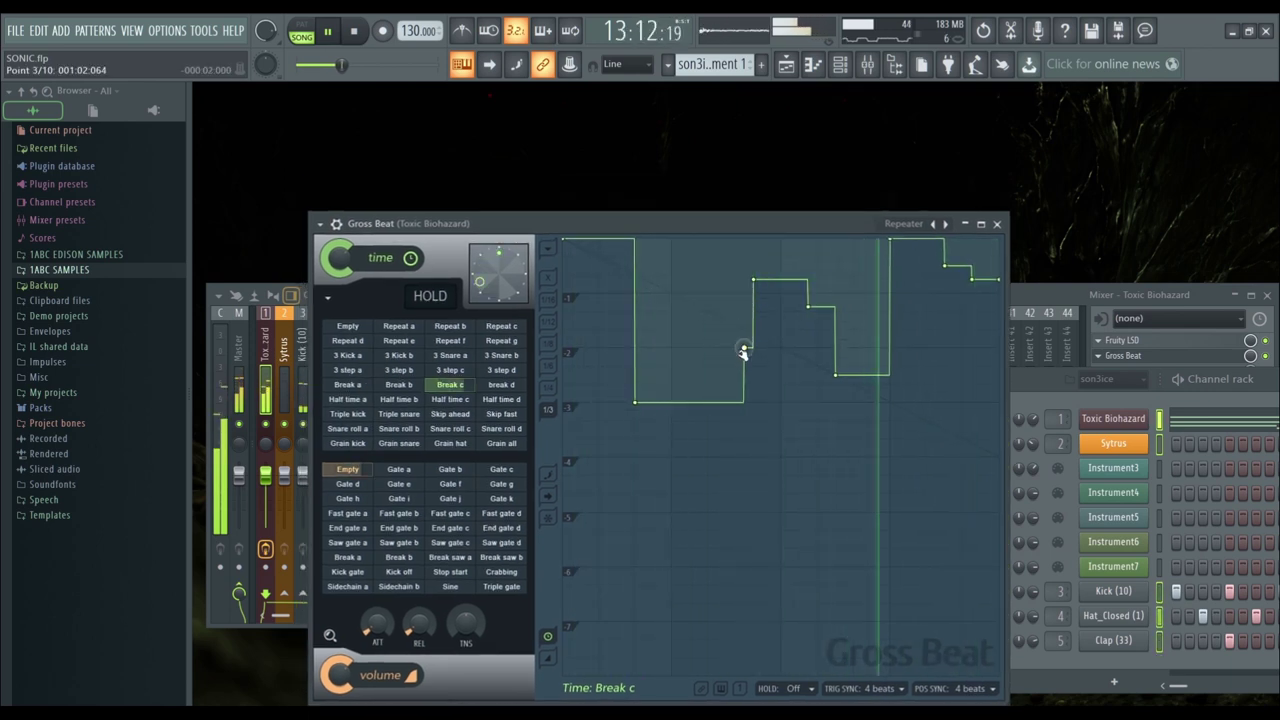
drag(758, 237, 749, 151)
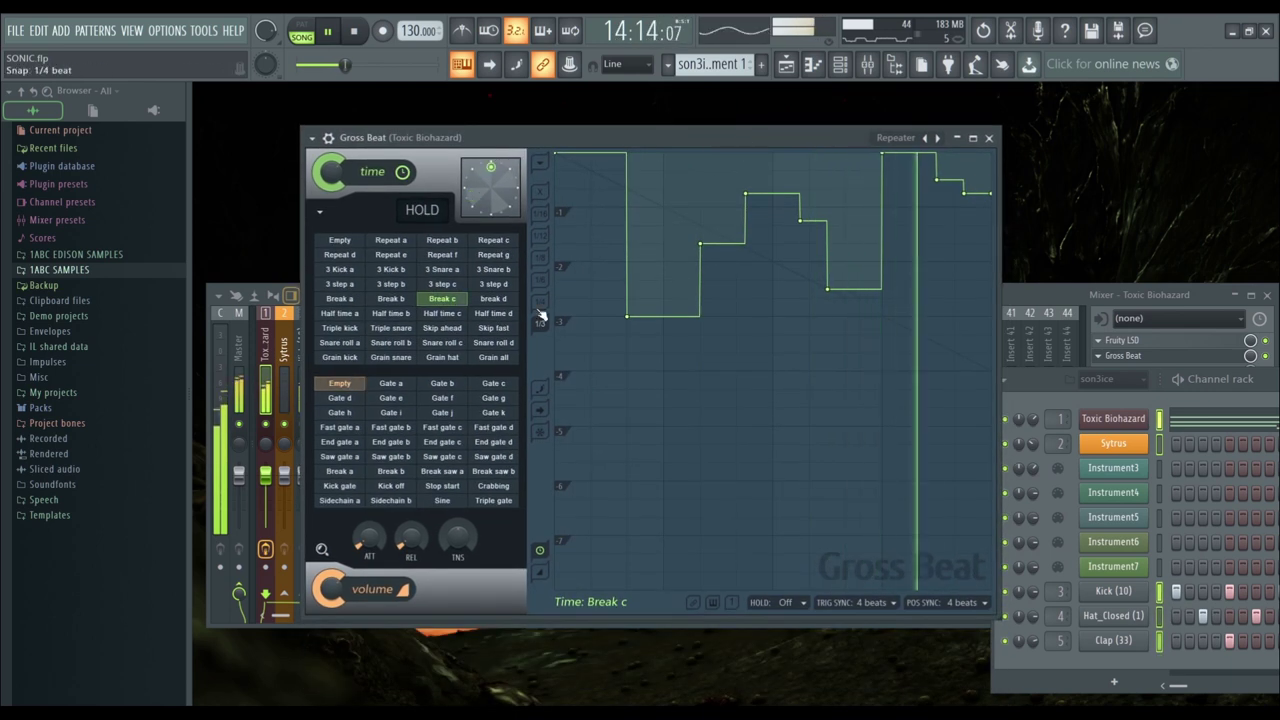
Select the 3 step b time pattern, lower its third envelope point past the 6 line and move the fourth point earlier and up
click(389, 285)
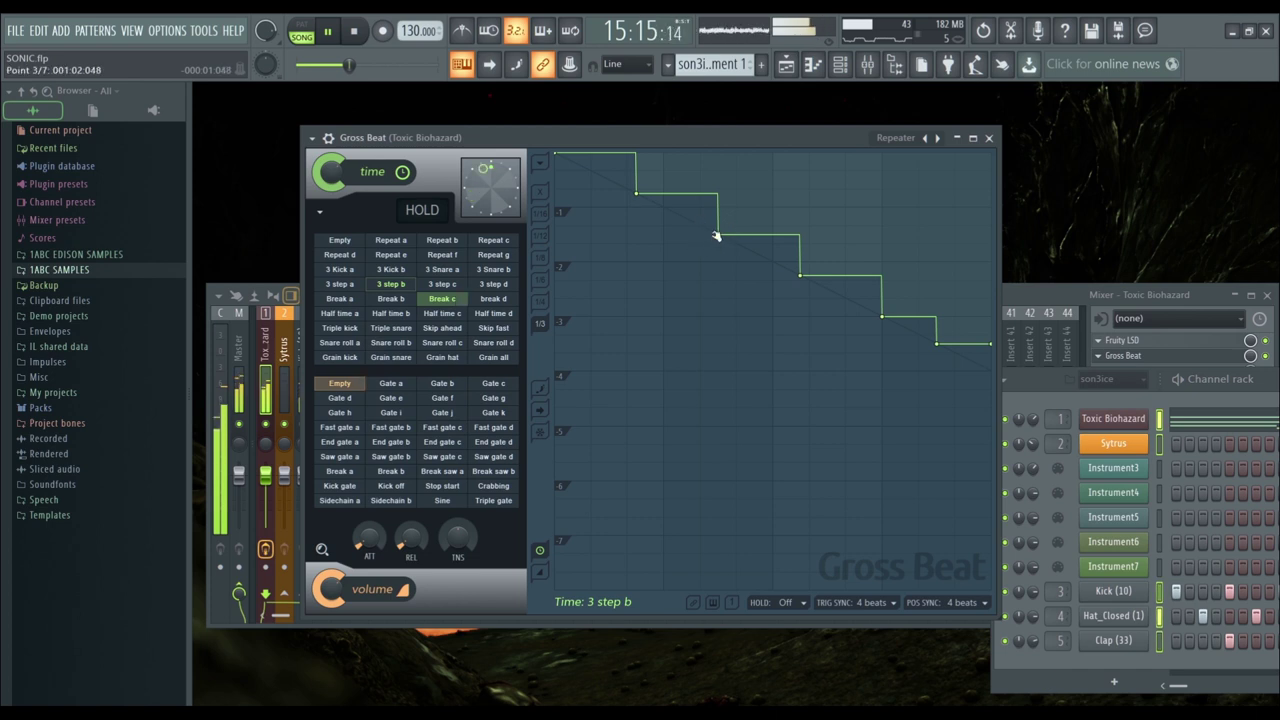
drag(716, 236, 699, 498)
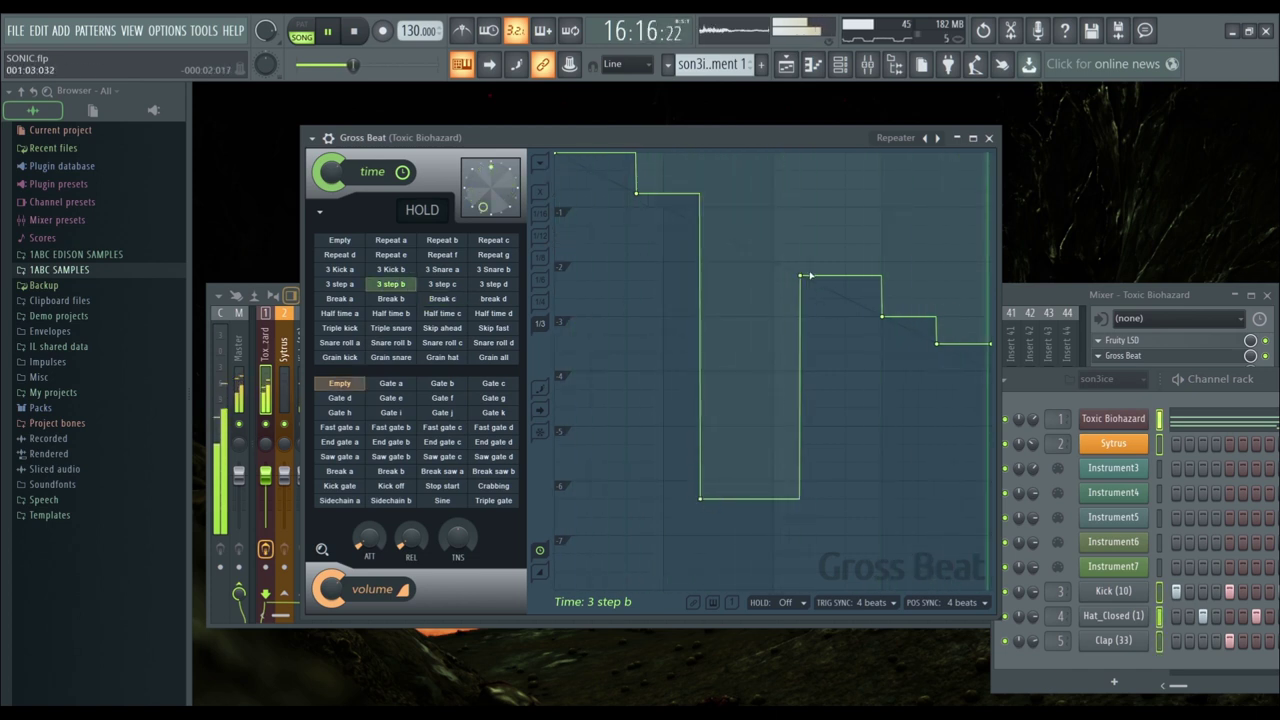
drag(810, 276, 779, 221)
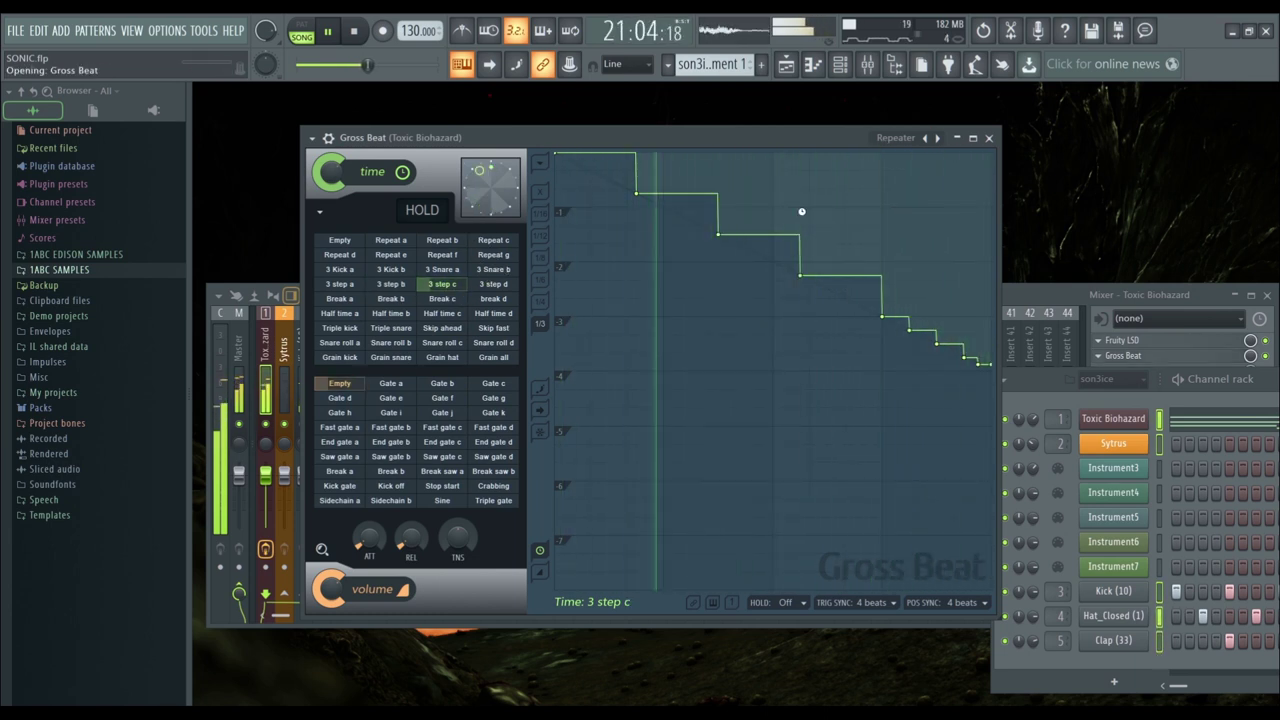
Load Gross Beat's Pitch shifter preset and audition the Arp 2, Arp 1 and Arp 10 time patterns
click(456, 329)
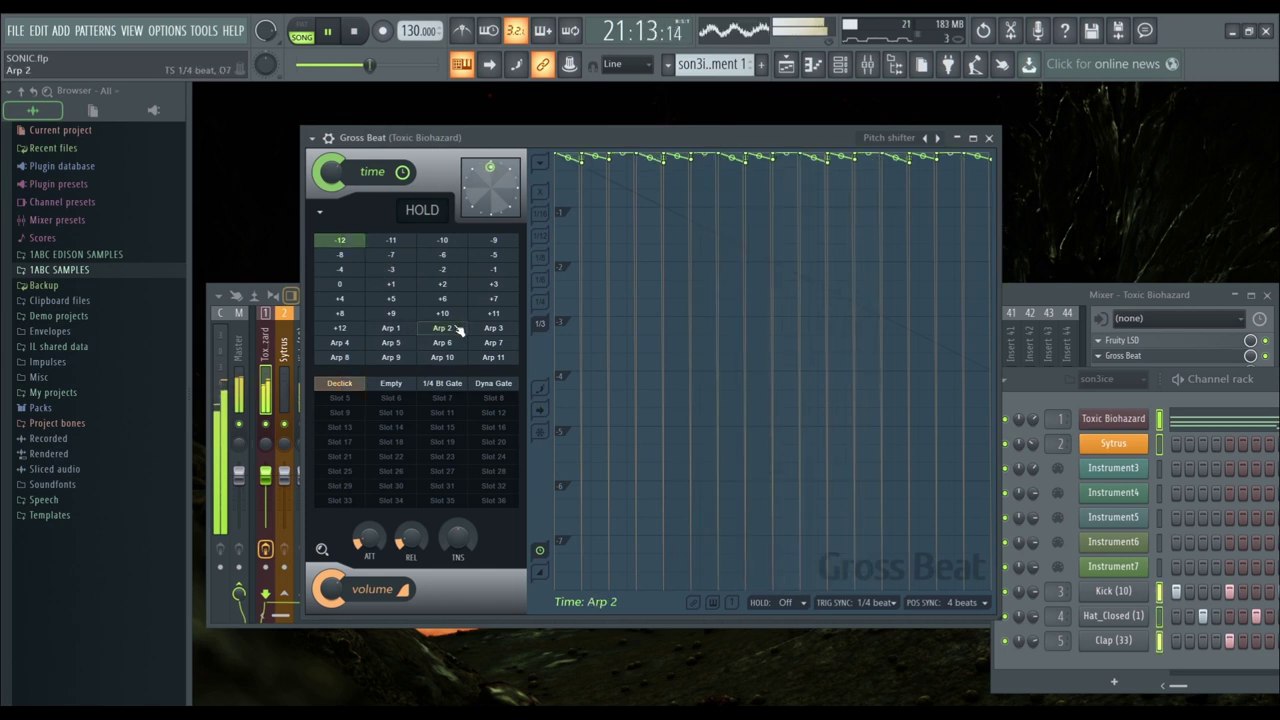
click(404, 330)
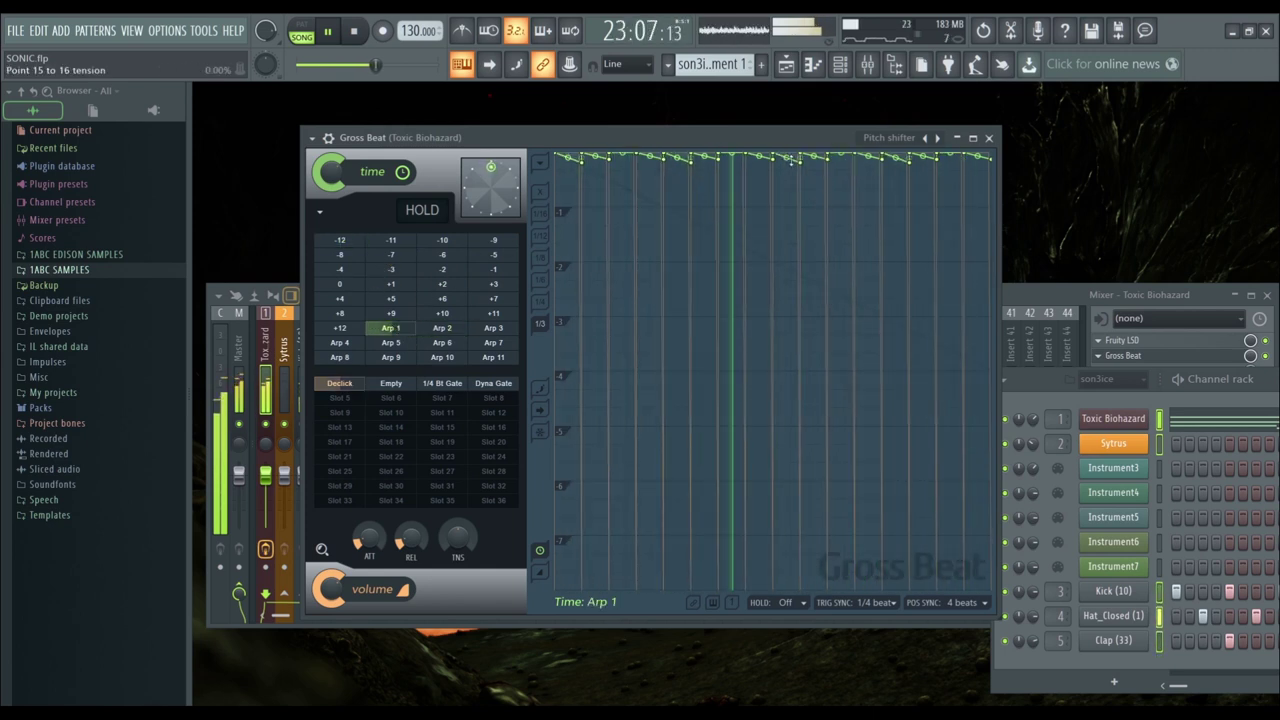
click(441, 358)
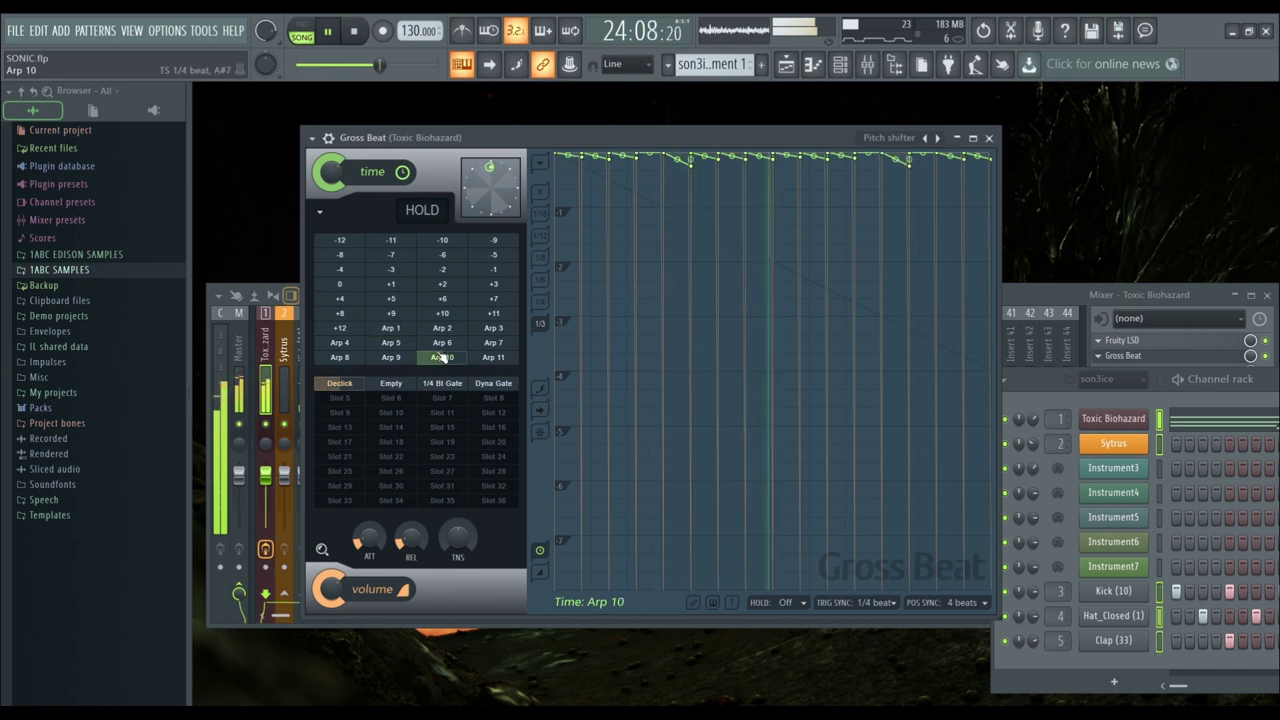
Audition the Empty, 1/4 Bt Gate and Declick volume patterns along with the Arp 9 time pattern
click(390, 385)
click(447, 386)
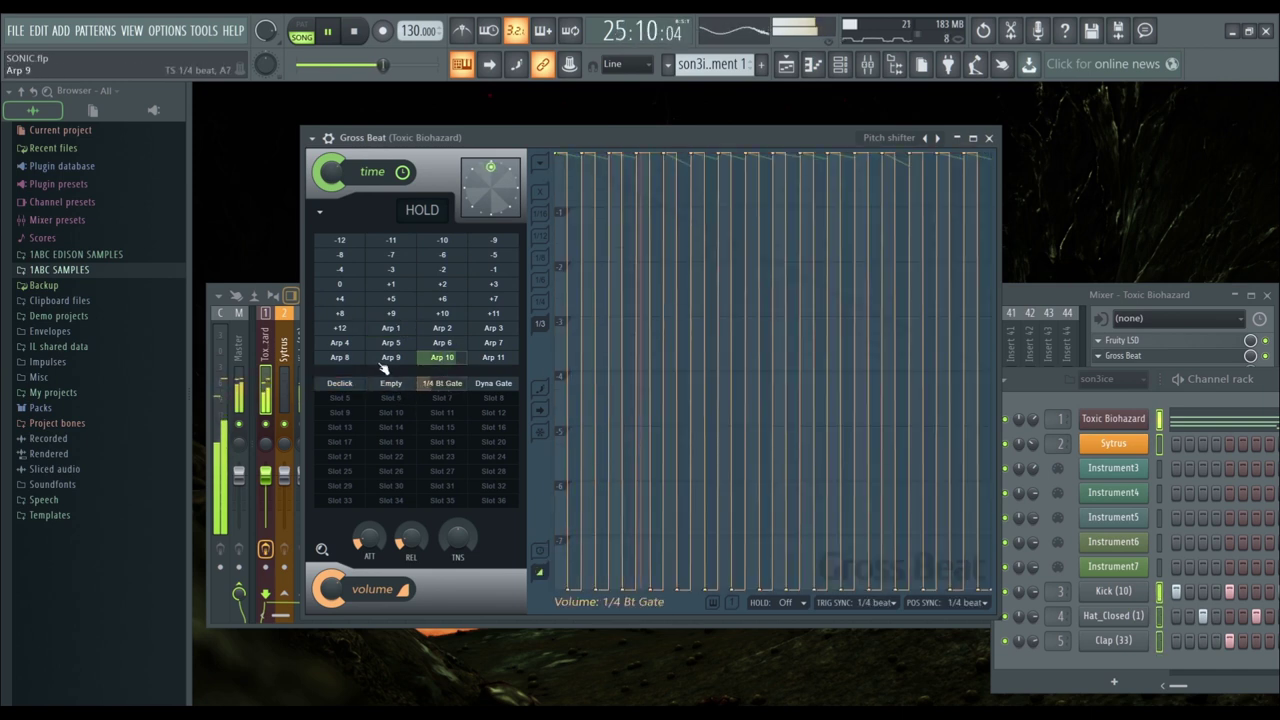
click(393, 357)
click(340, 385)
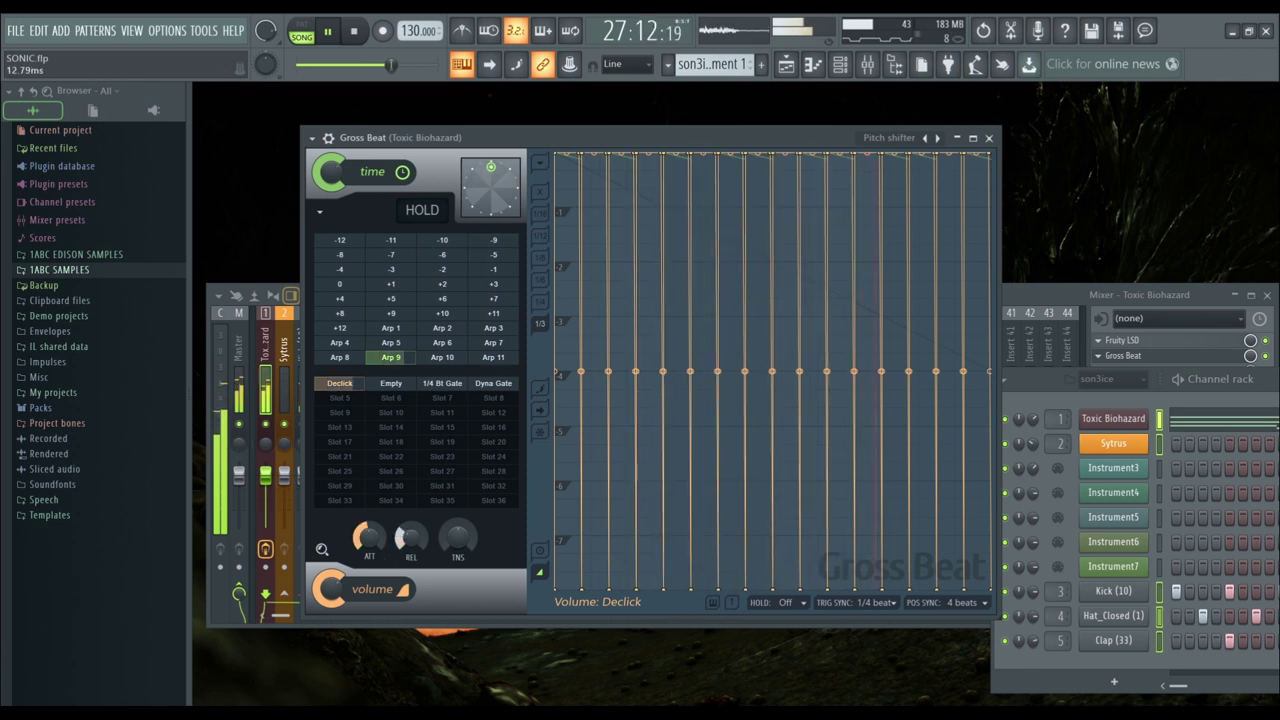
Audition the +10, +6, -2 and +3 pitch-shift time patterns
click(442, 313)
click(442, 298)
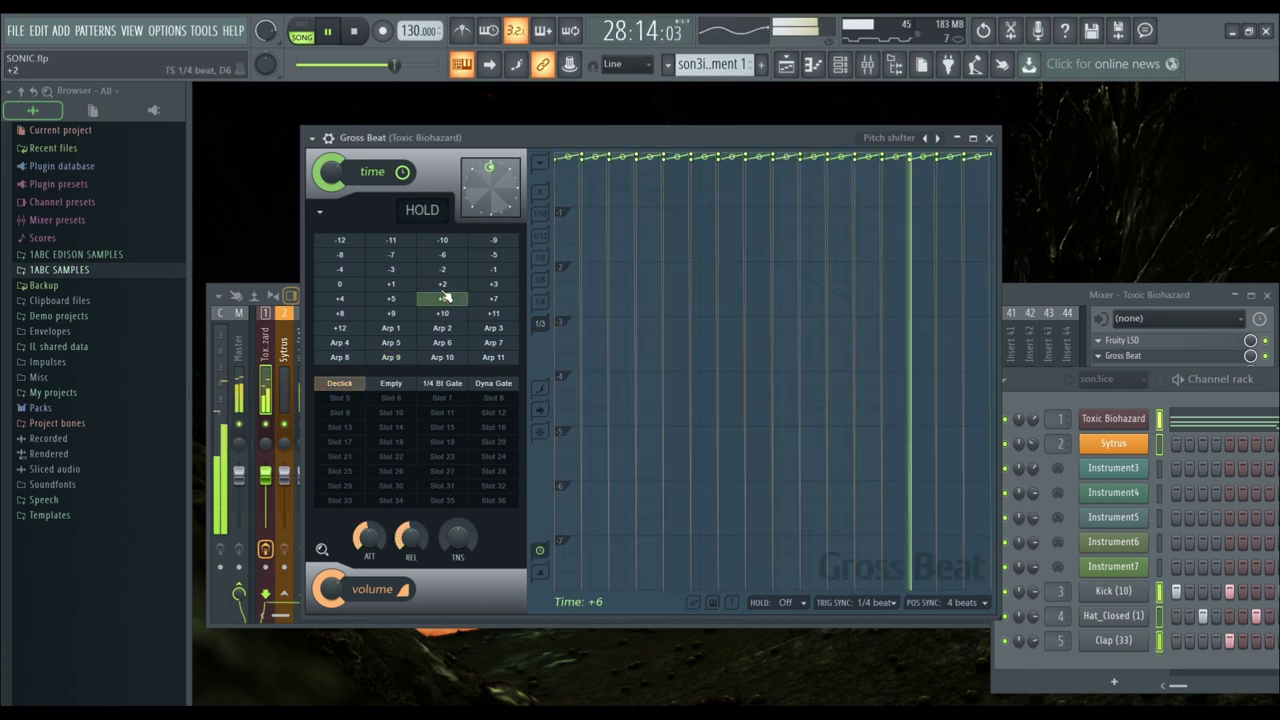
click(443, 270)
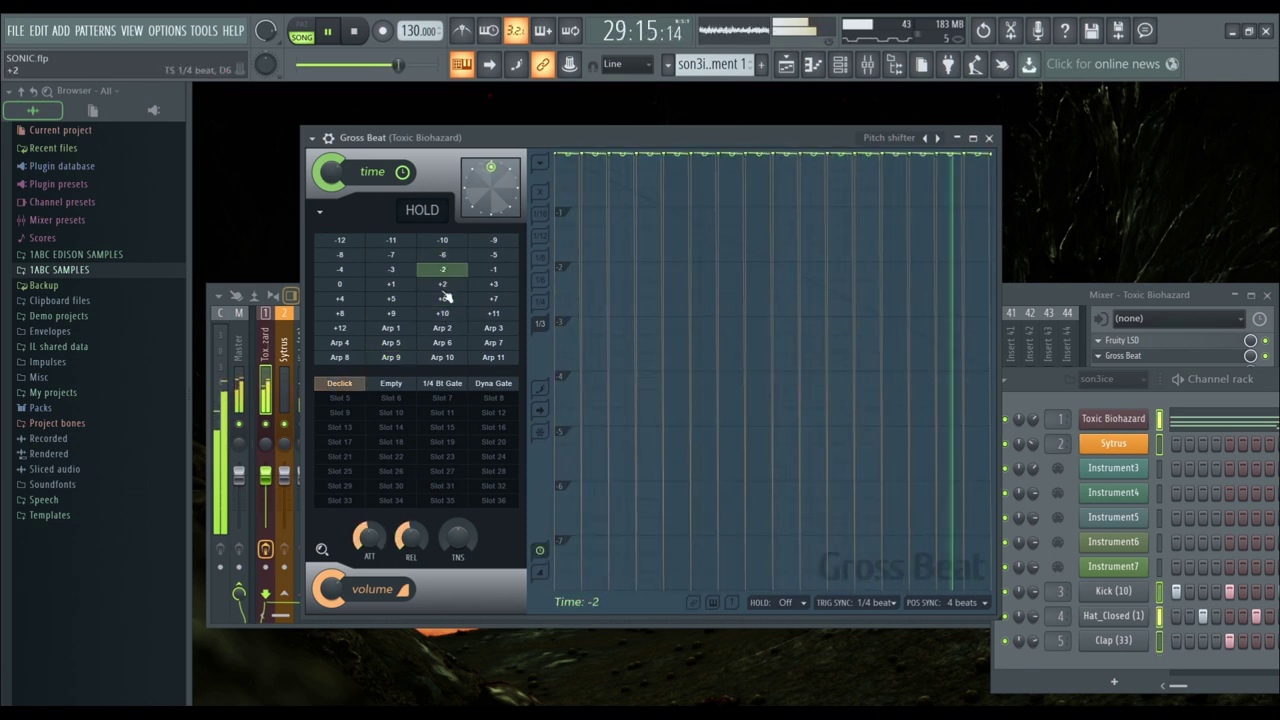
click(443, 298)
click(492, 284)
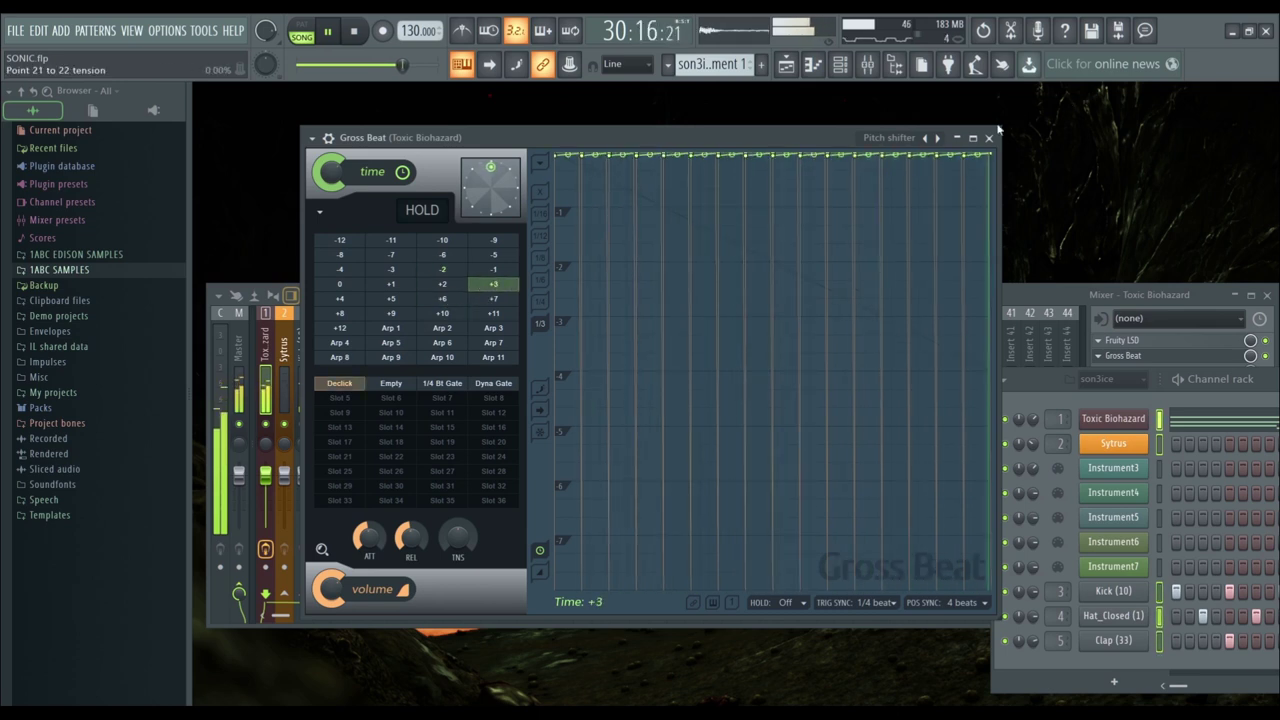
Try the Repeater preset's 3 step c time pattern, and load the Patterns preset to audition Basic 10 and Basic 9
click(937, 139)
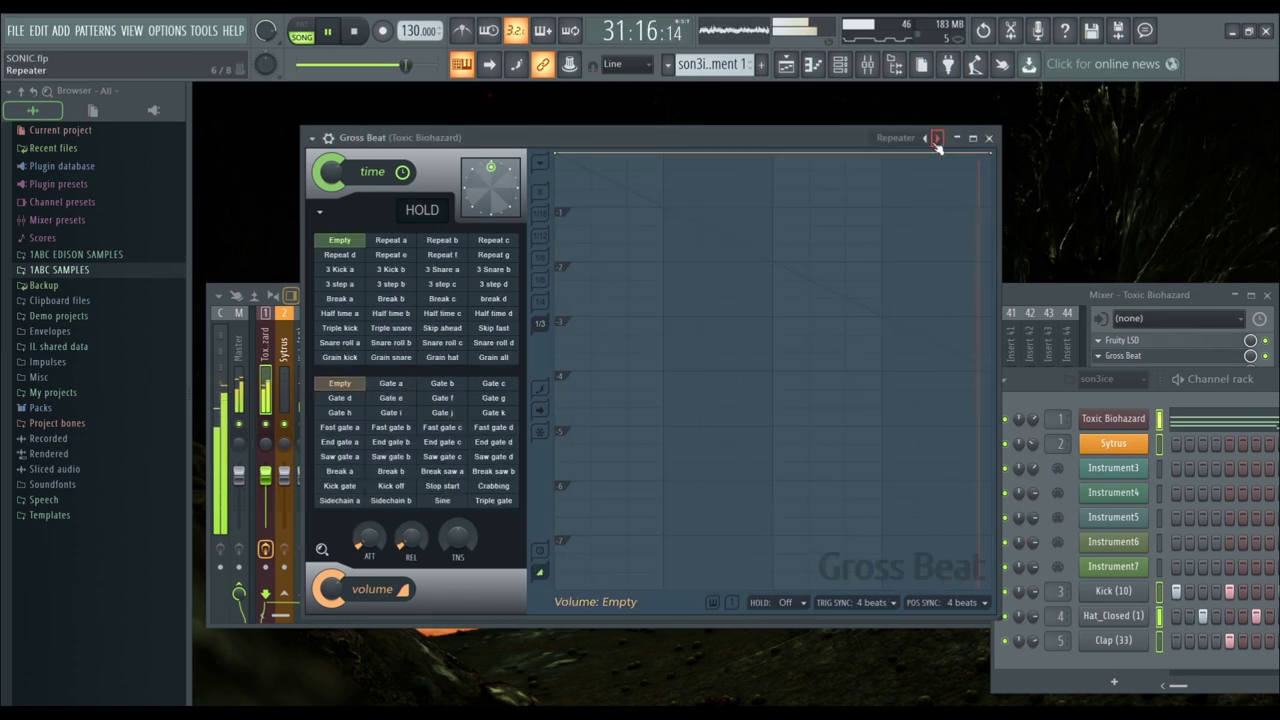
click(442, 284)
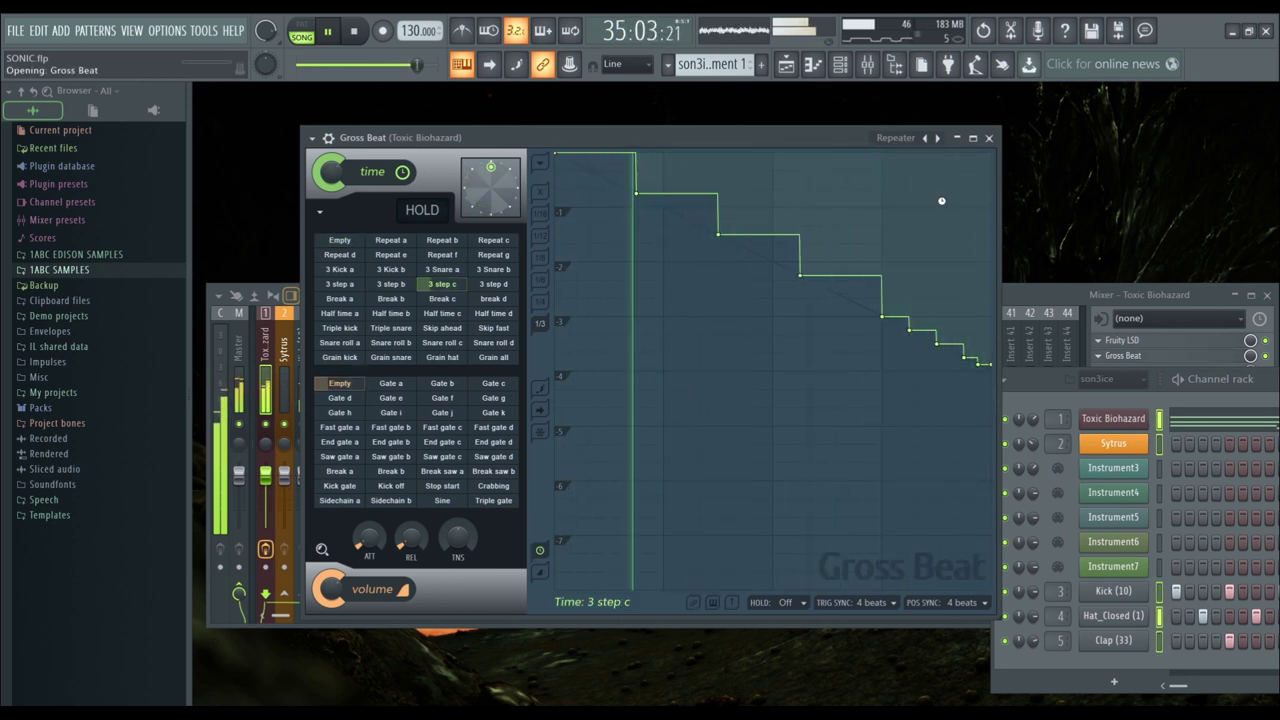
click(937, 139)
click(440, 270)
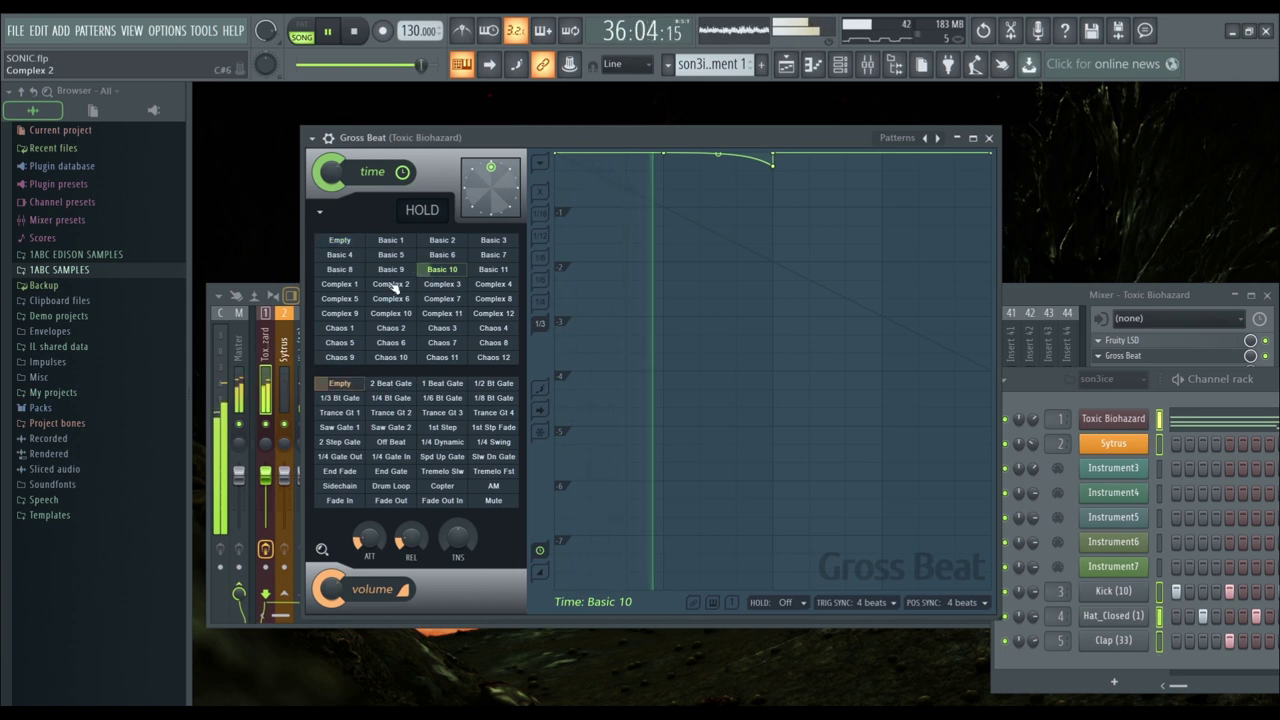
click(390, 269)
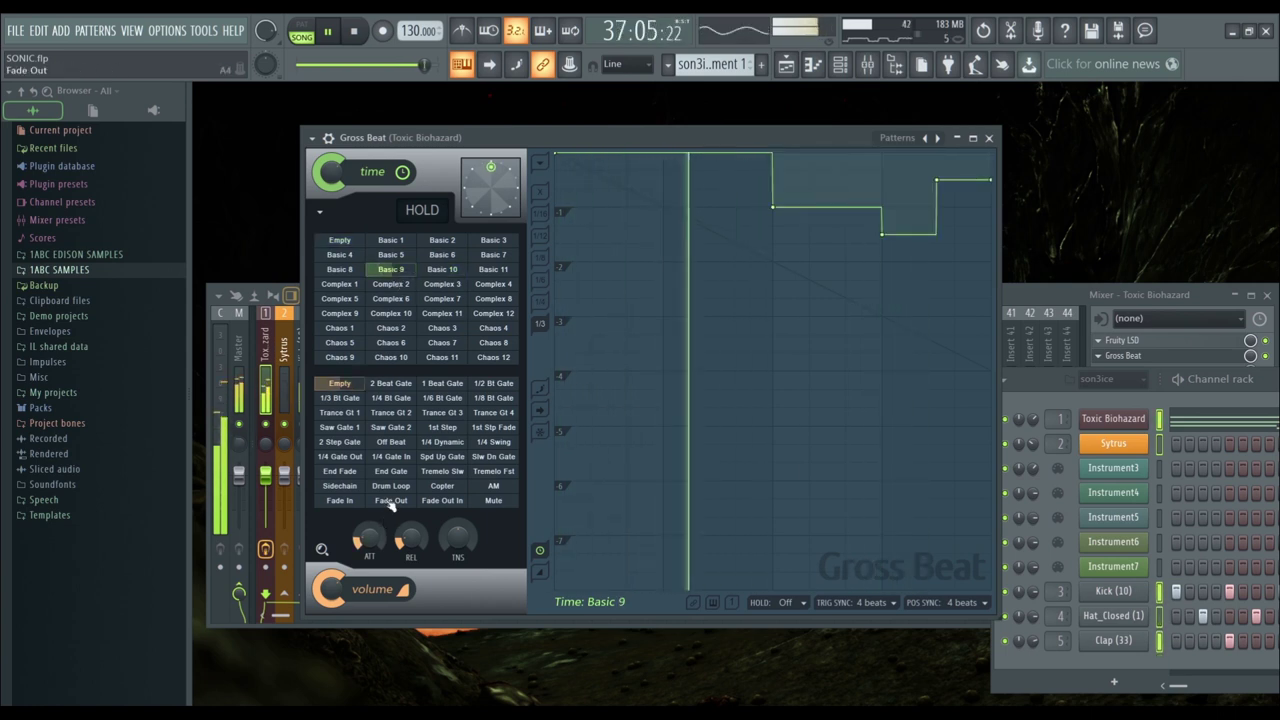
Audition the Saw Gate 2 and Off Beat volume patterns along with the Complex 3, Complex 1, Basic 1 and Basic 2 time patterns
click(390, 427)
click(404, 444)
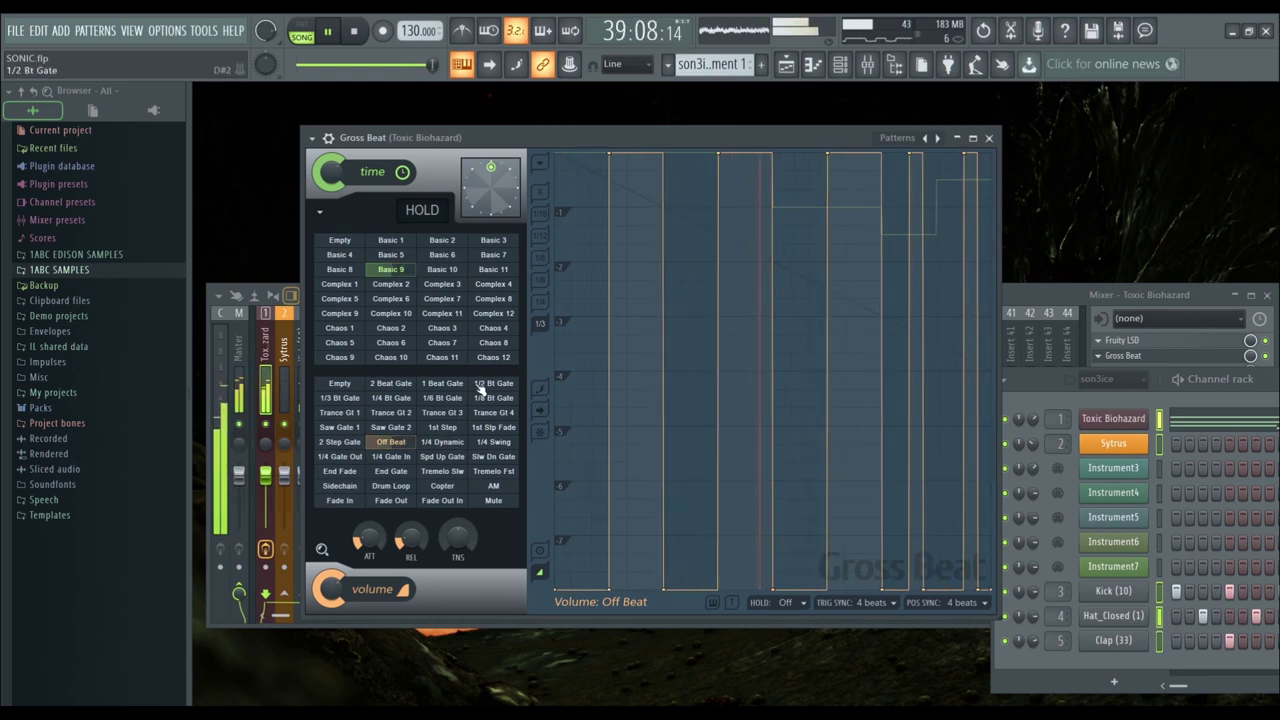
click(448, 285)
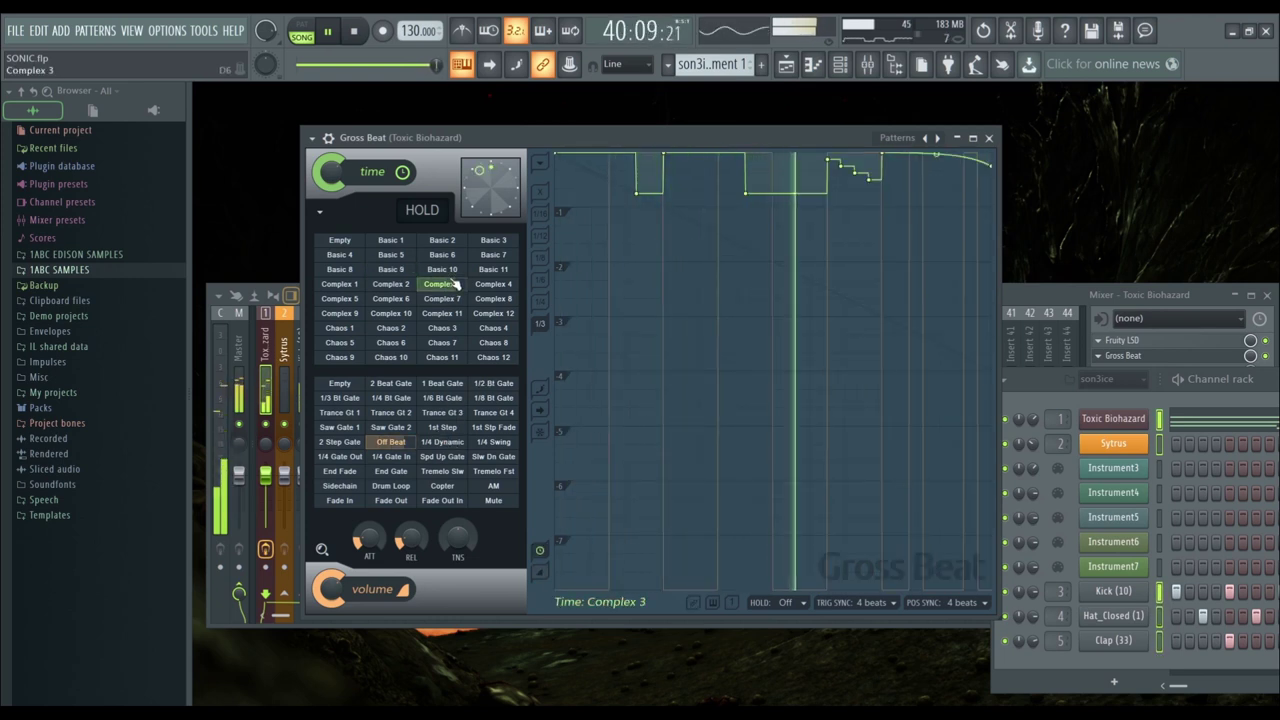
click(333, 286)
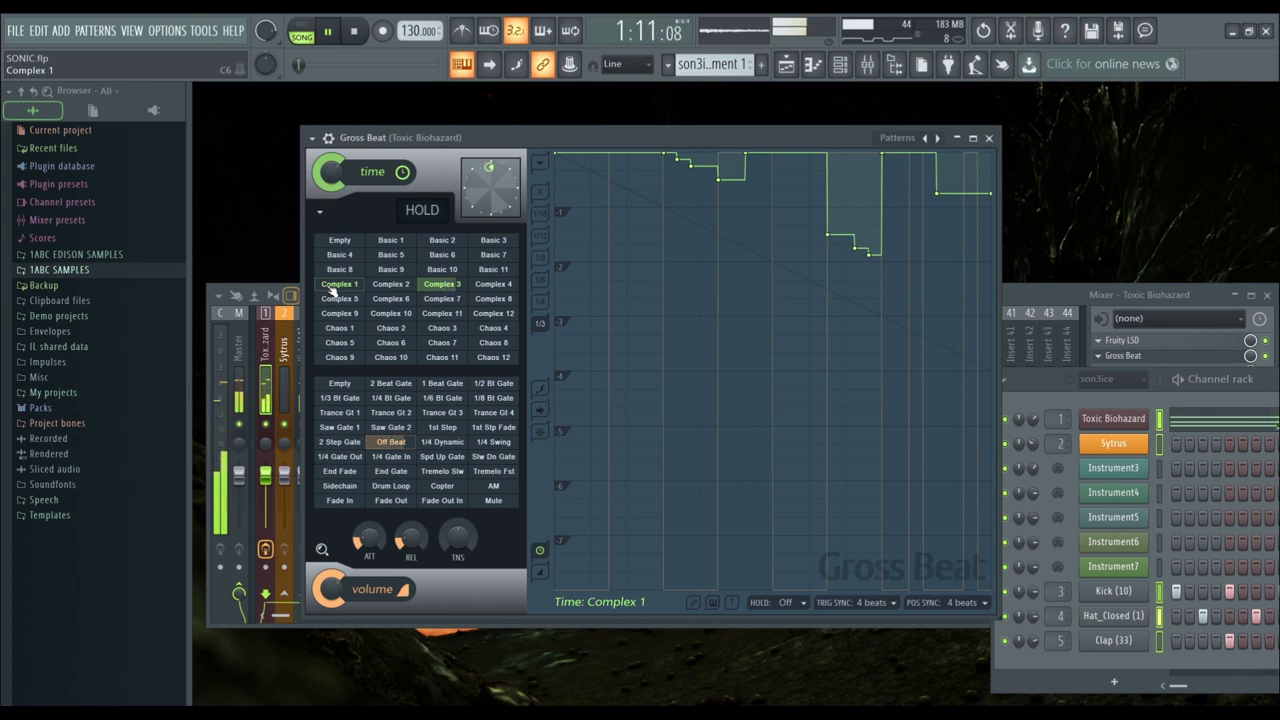
click(384, 243)
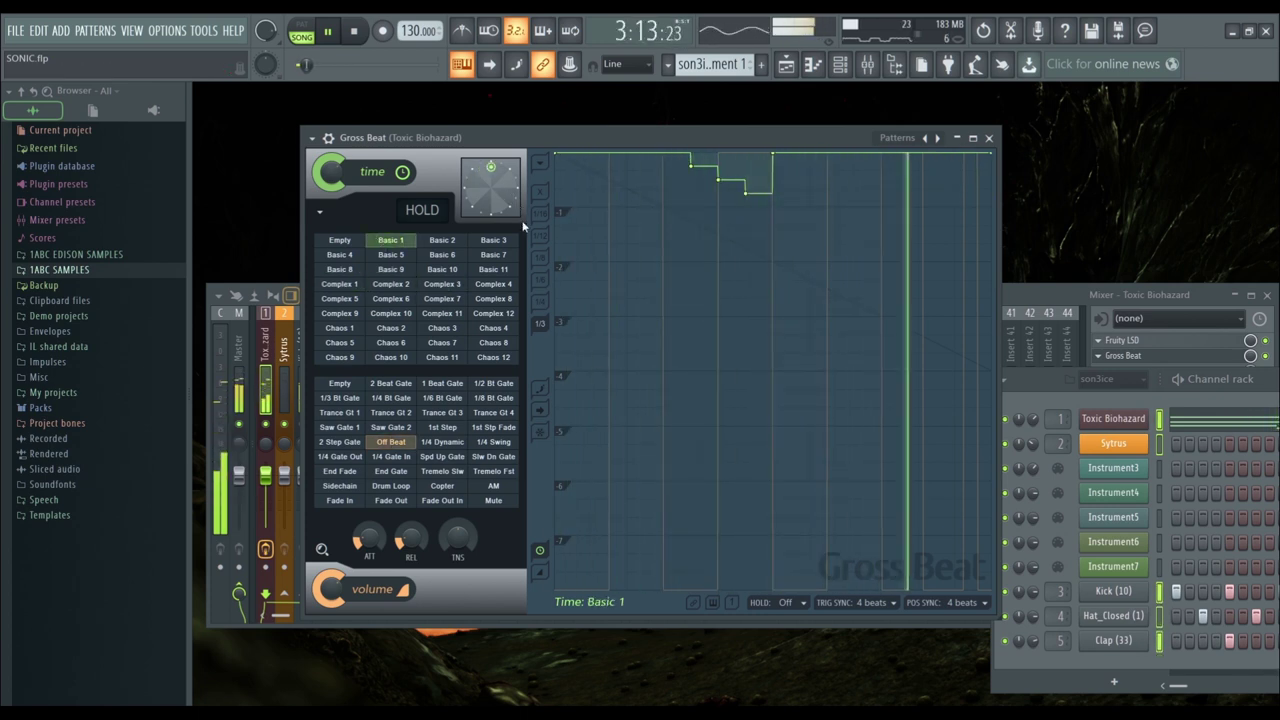
click(455, 243)
Audition the 2 Step Gate, 1/4 Dynamic, 1/4 Swing and 1/4 Gate Out volume patterns
click(339, 443)
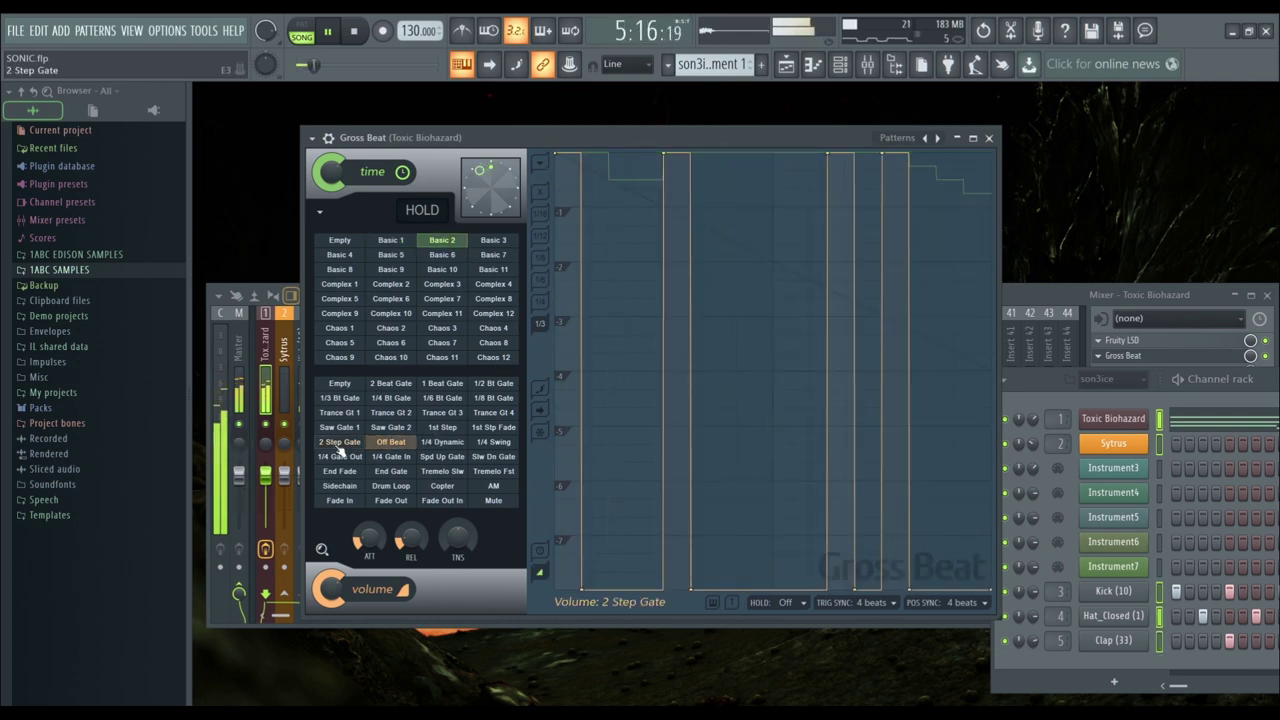
click(428, 446)
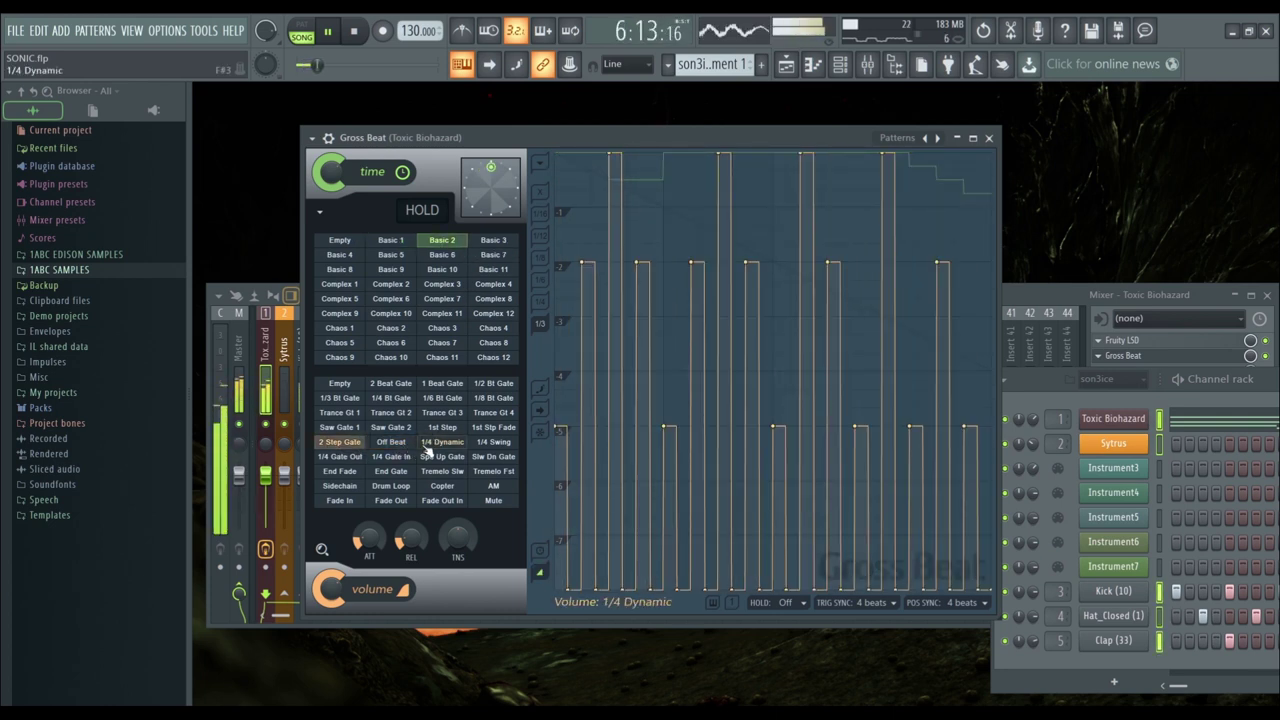
click(495, 444)
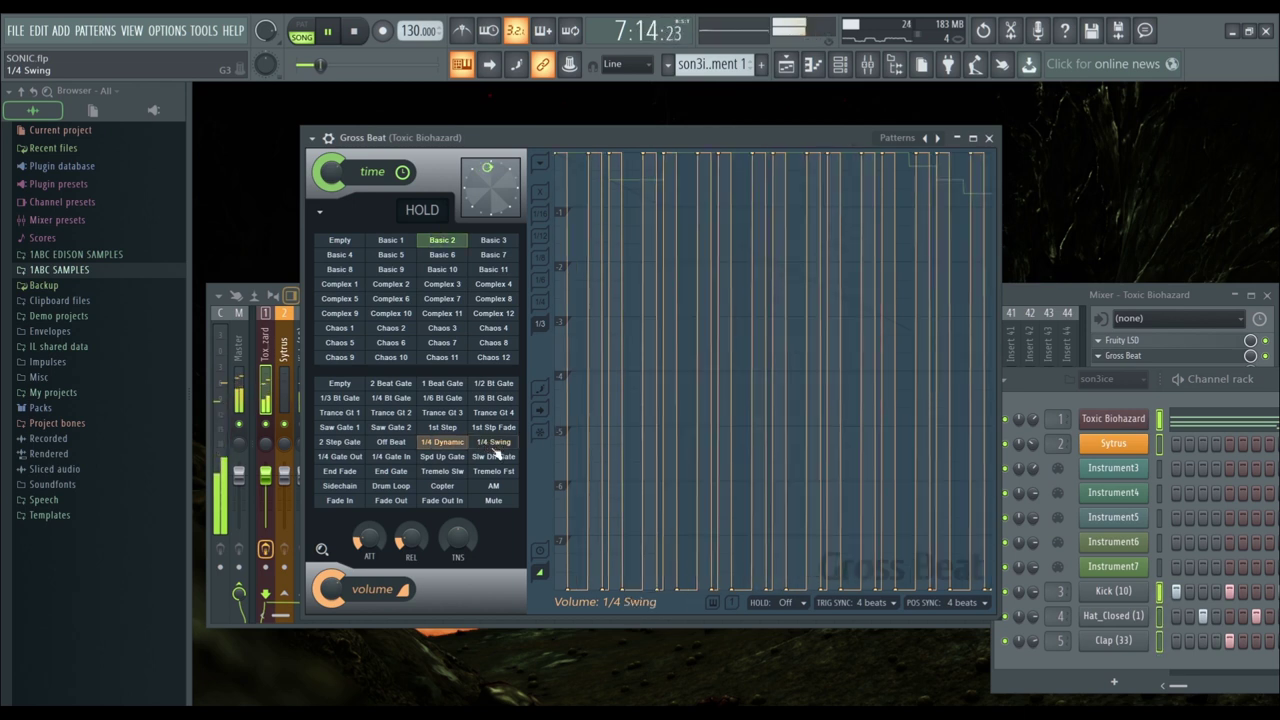
click(341, 457)
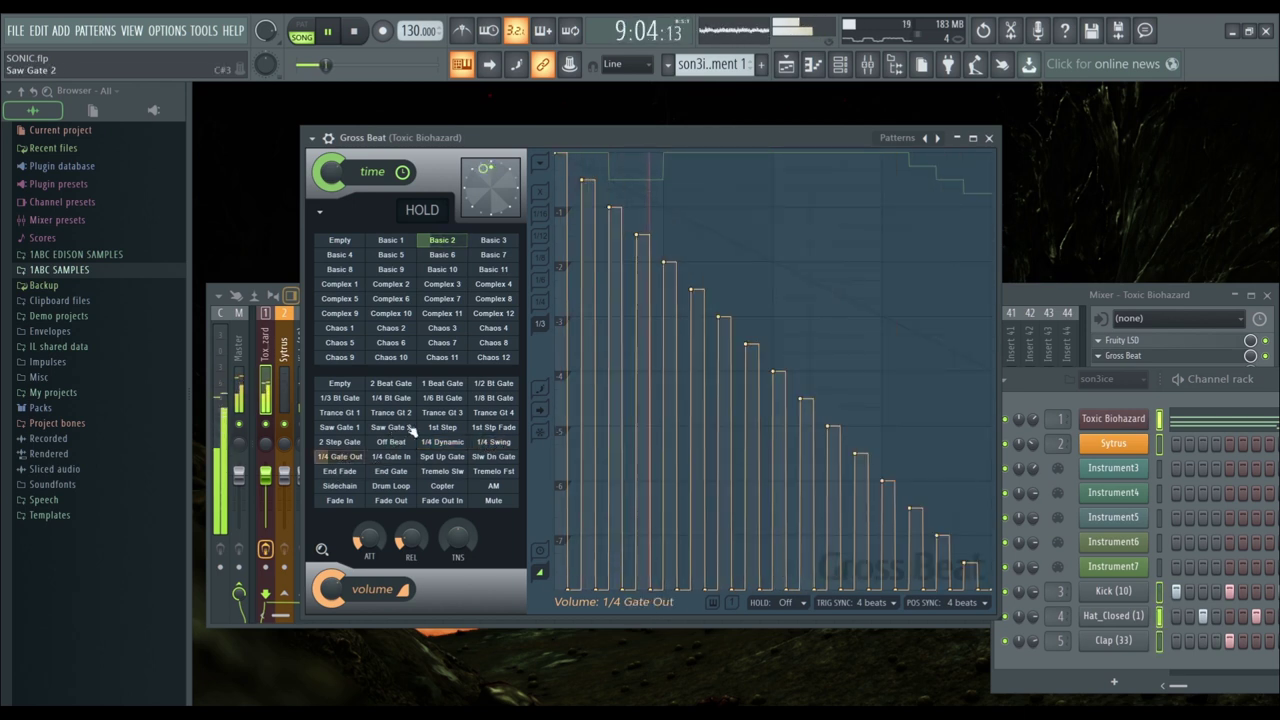
Try the 1/8 Bt Gate and 1/6 Bt Gate volume patterns and switch to 1 Beat Gate
click(478, 398)
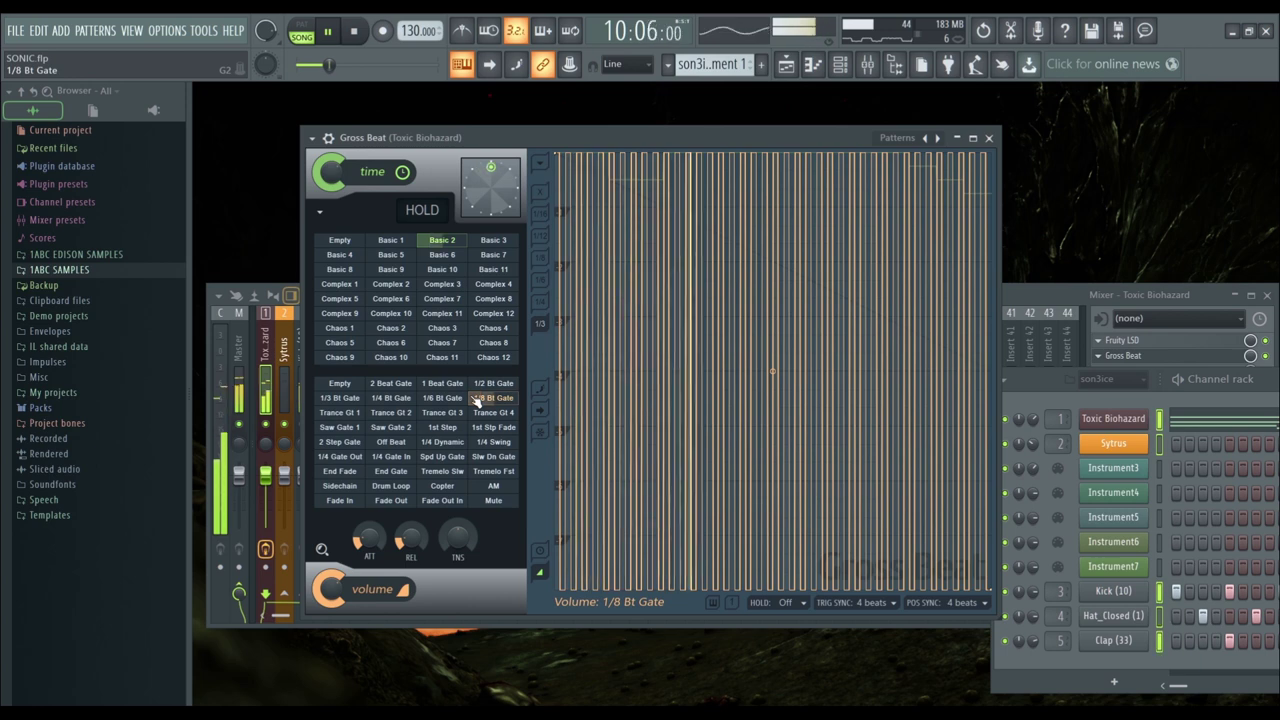
click(445, 399)
click(437, 385)
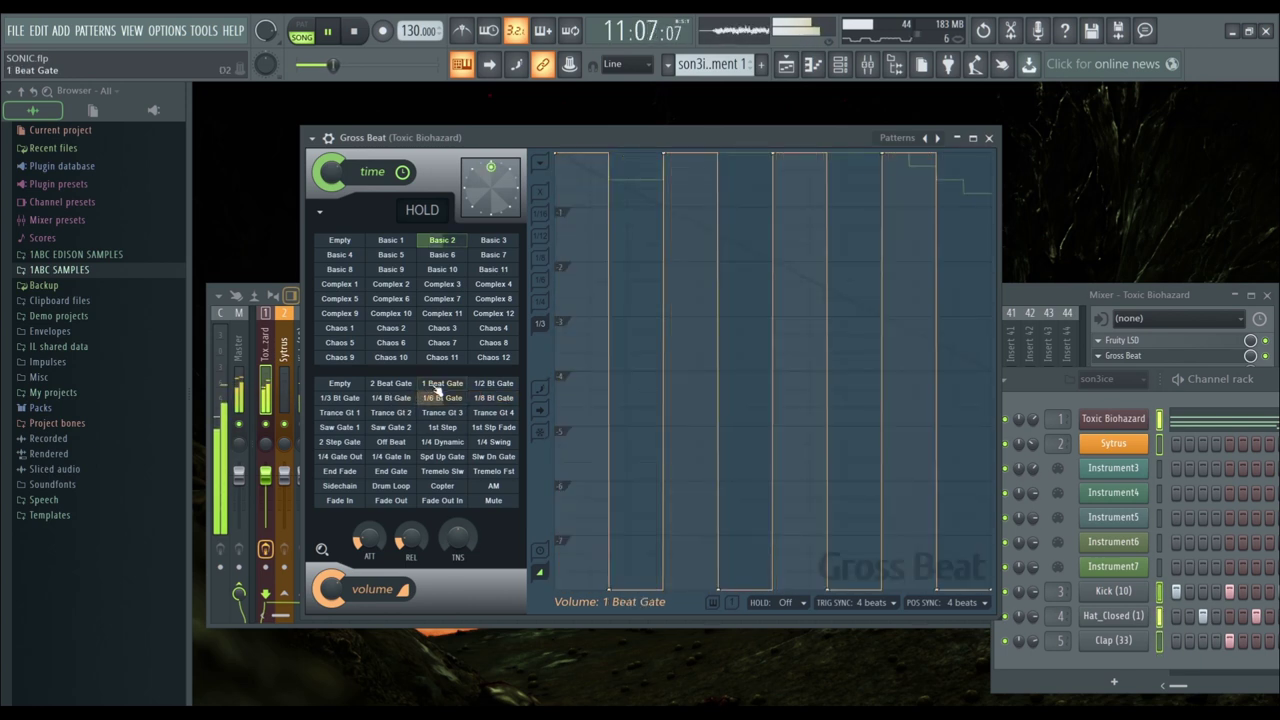
Audition the Chaos 3 and Chaos 4 time patterns and switch to Complex 2
click(442, 328)
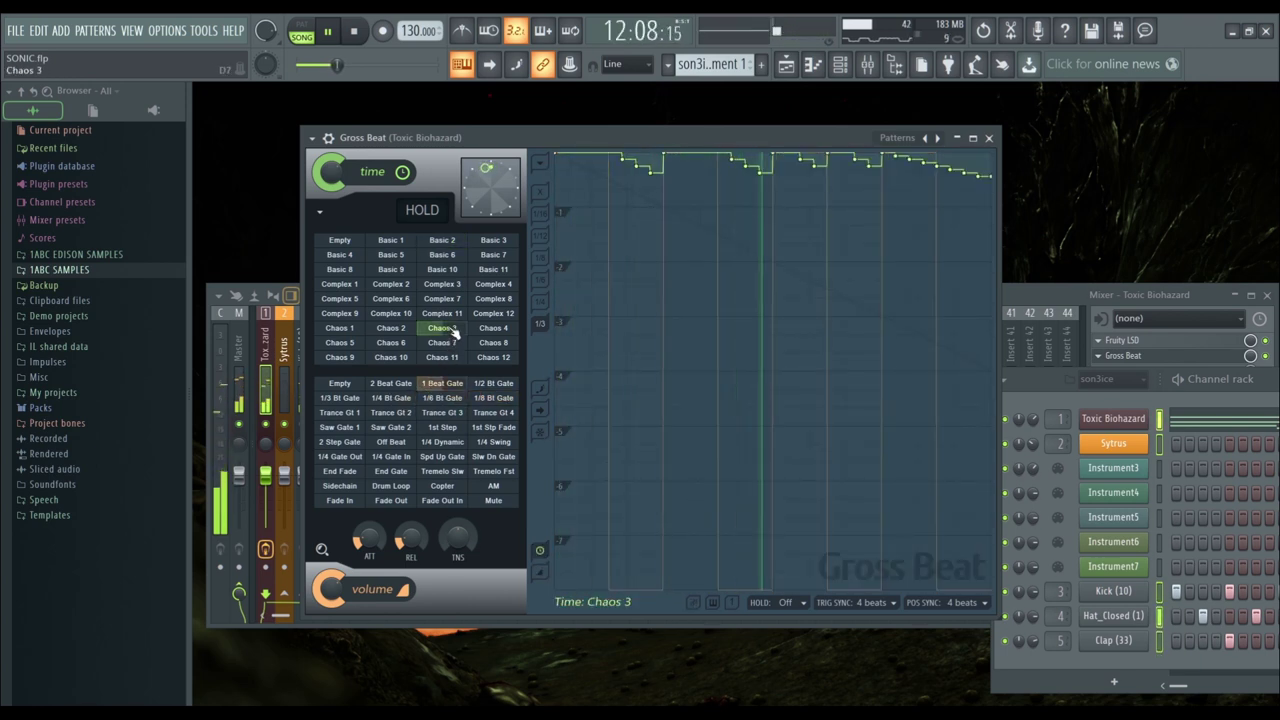
click(490, 329)
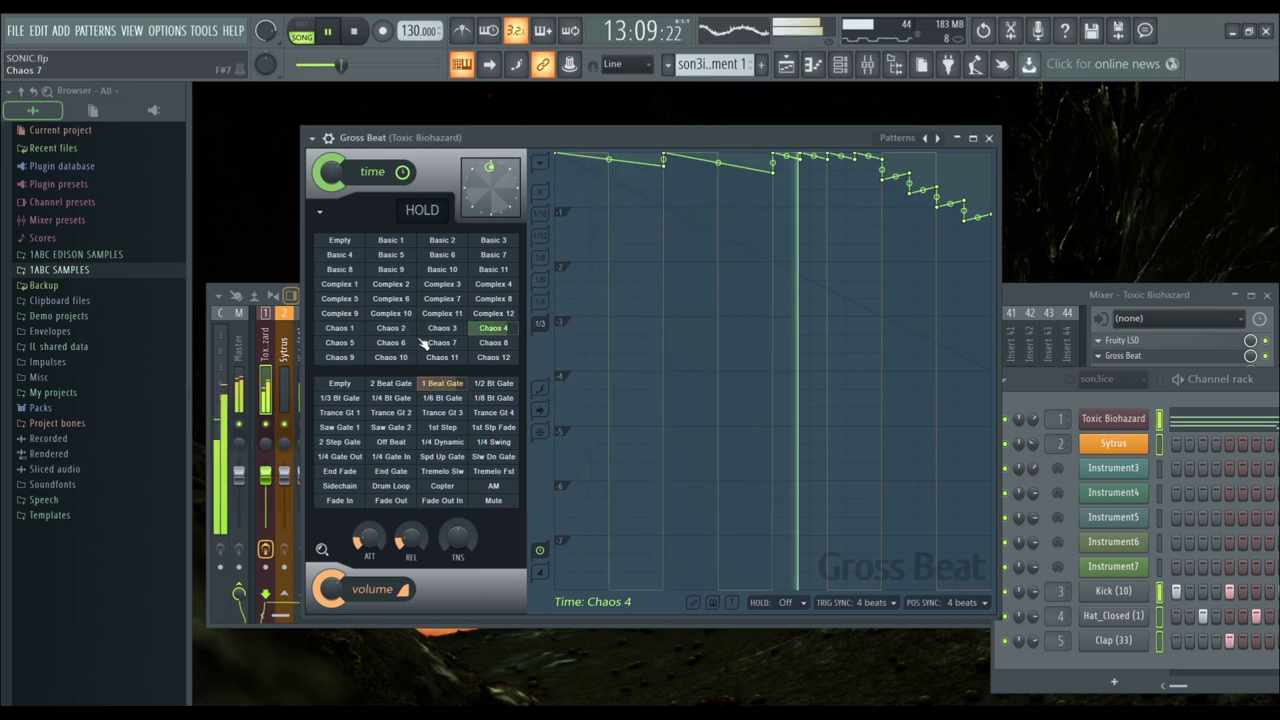
click(396, 286)
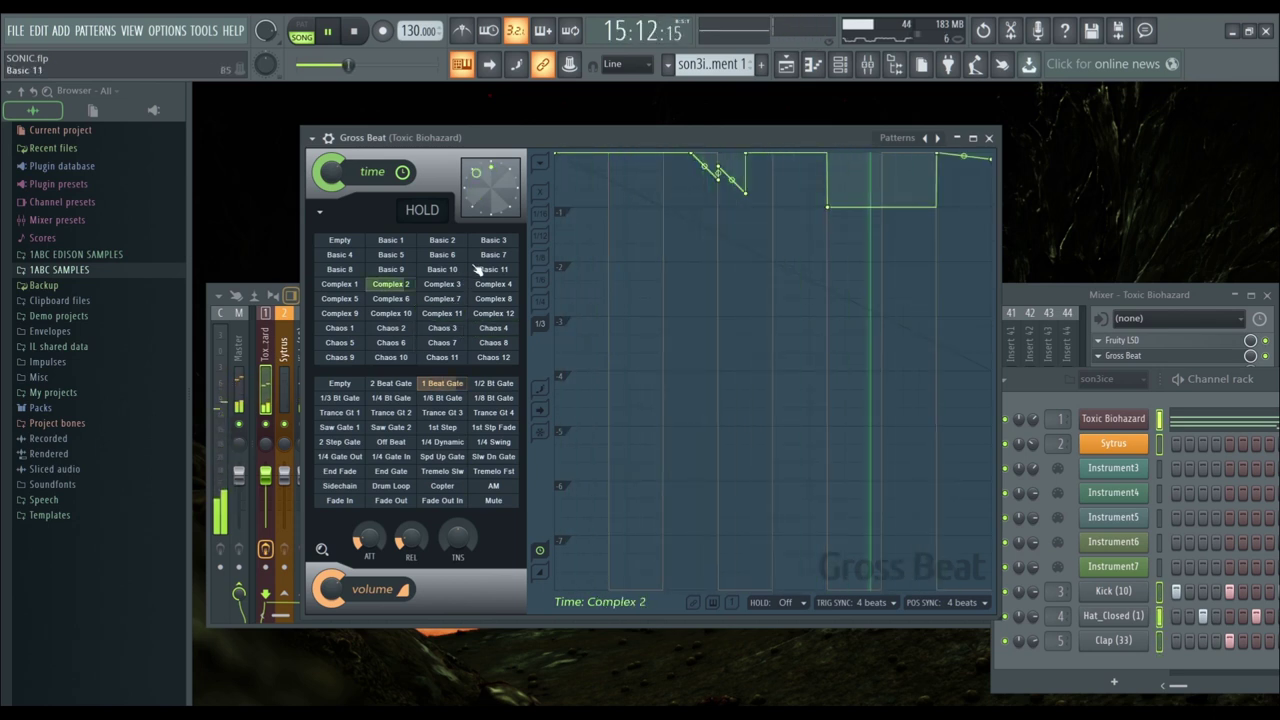
Audition the Basic 7, Basic 4, Complex 6 and Complex 7 time patterns and switch the volume pattern to Empty
click(490, 256)
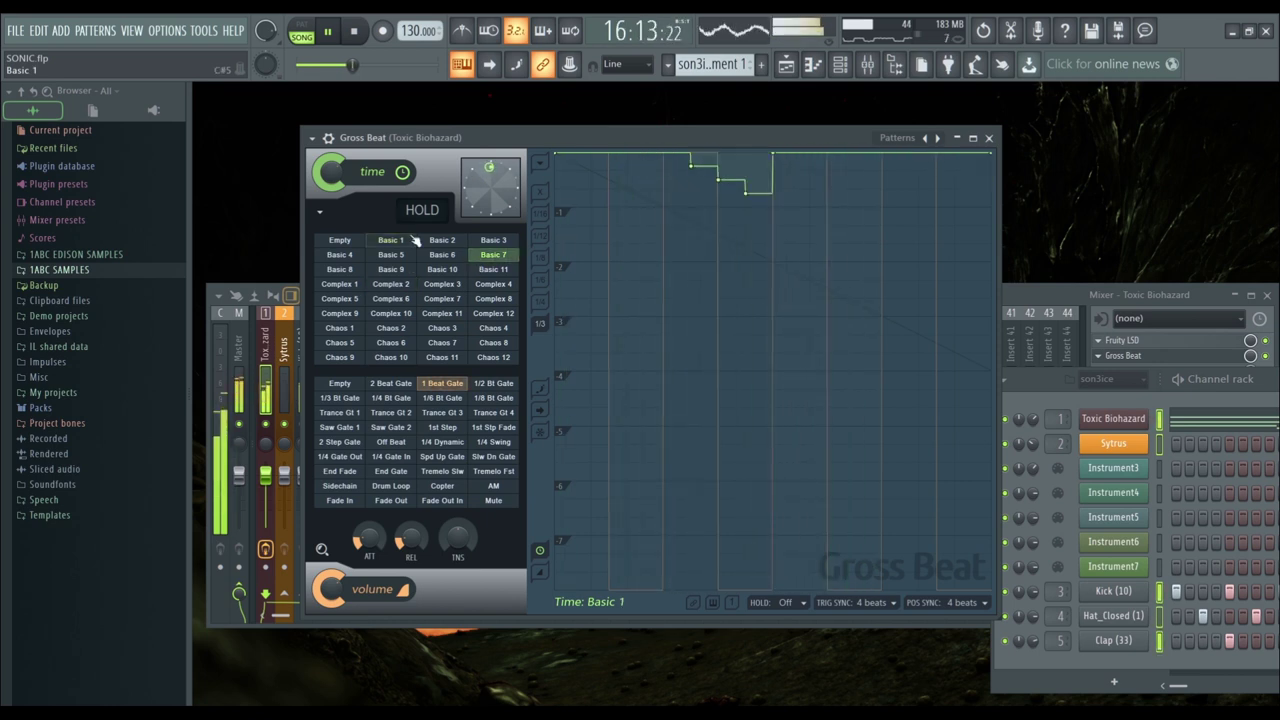
click(362, 258)
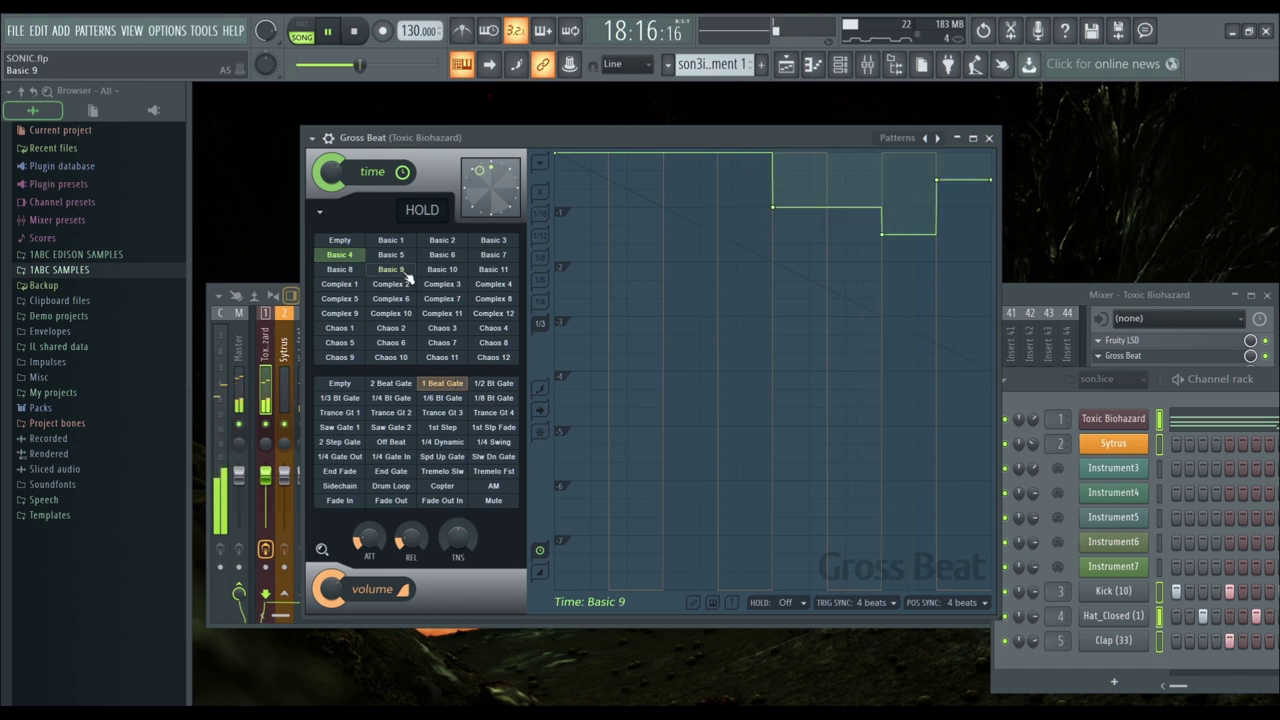
click(405, 273)
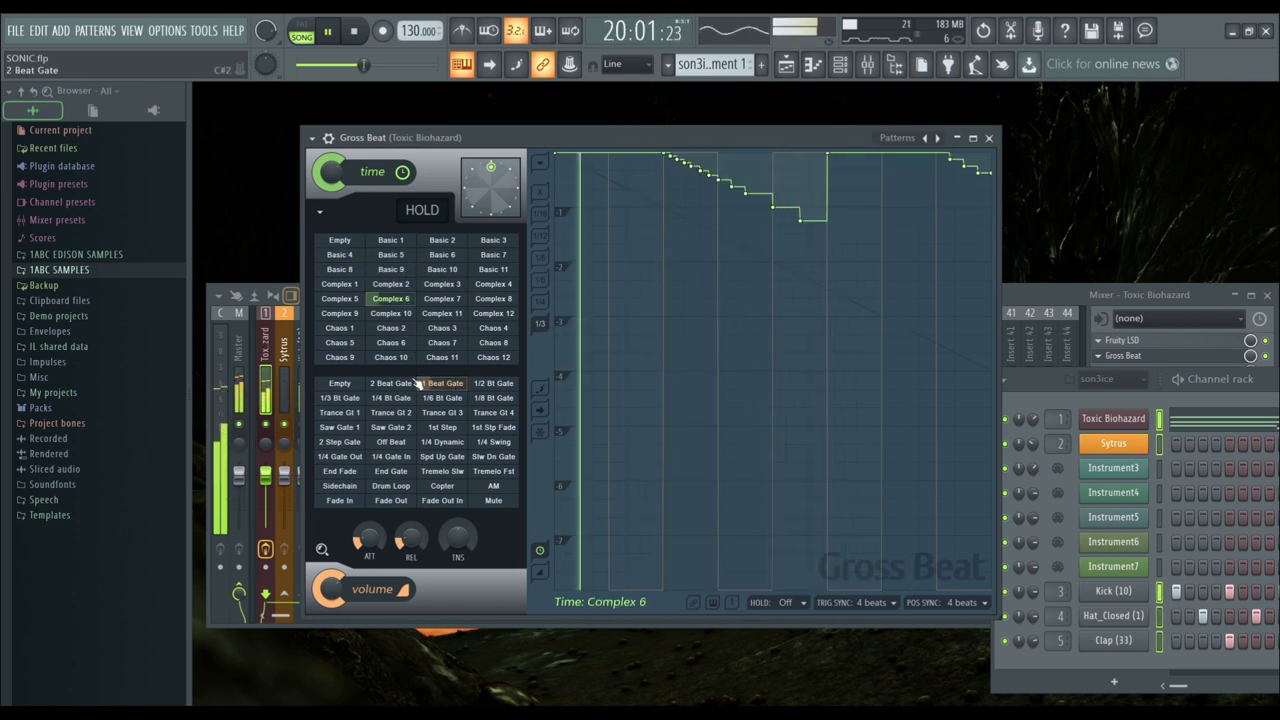
click(421, 384)
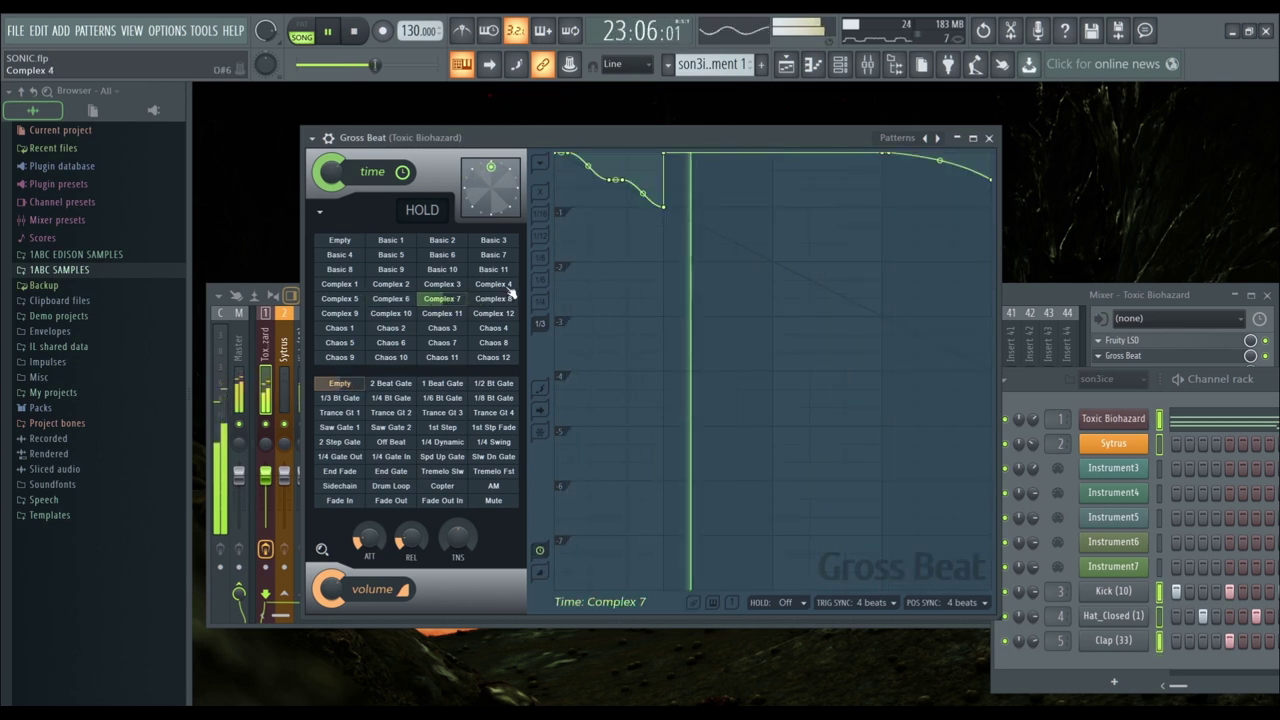
Load the Momentary preset and audition its 1 Beat Juggle, Slw Dwn Rpt, Spd Up Rpt, 1/4 Pitch Dn and 1/2 Repeat time patterns
click(937, 138)
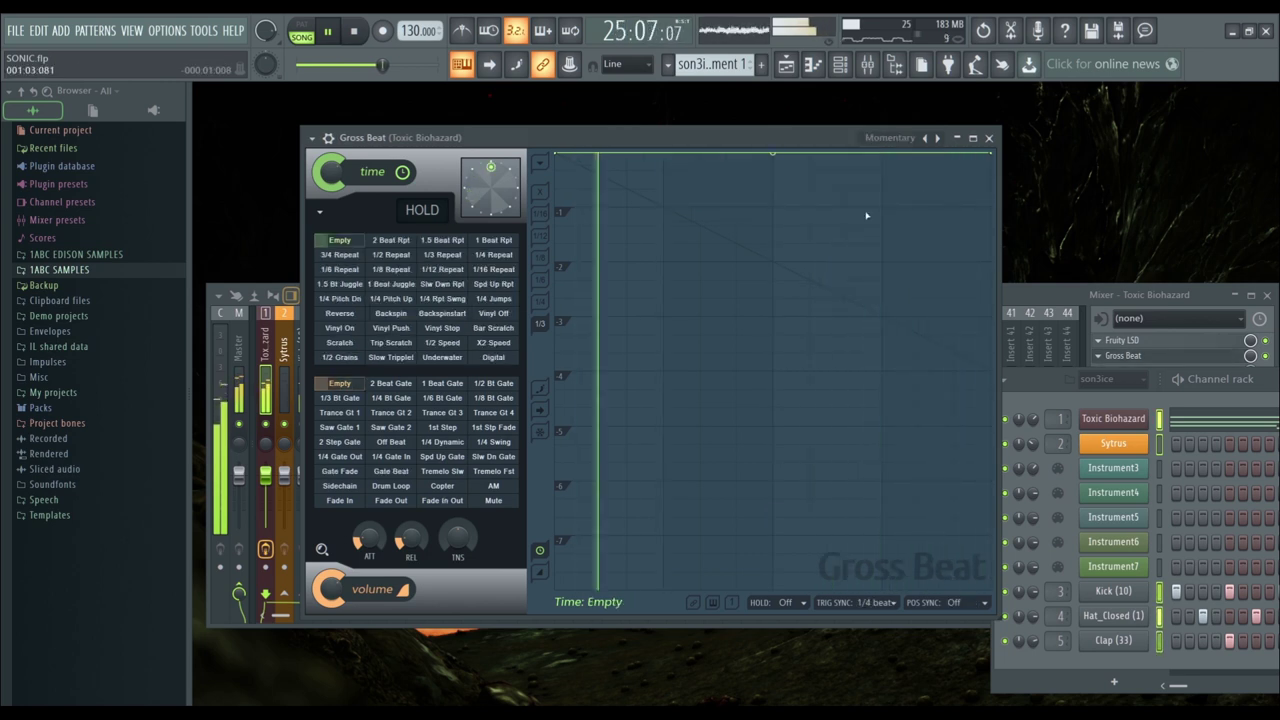
click(391, 284)
click(443, 284)
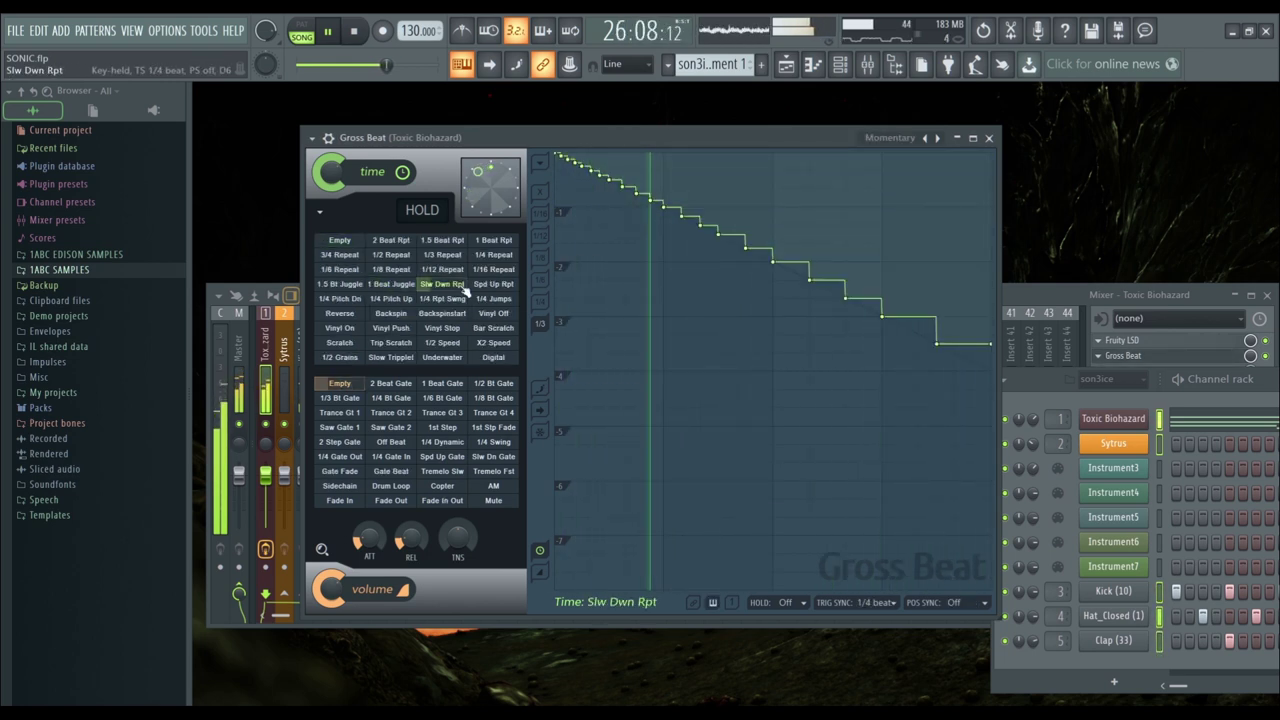
click(493, 284)
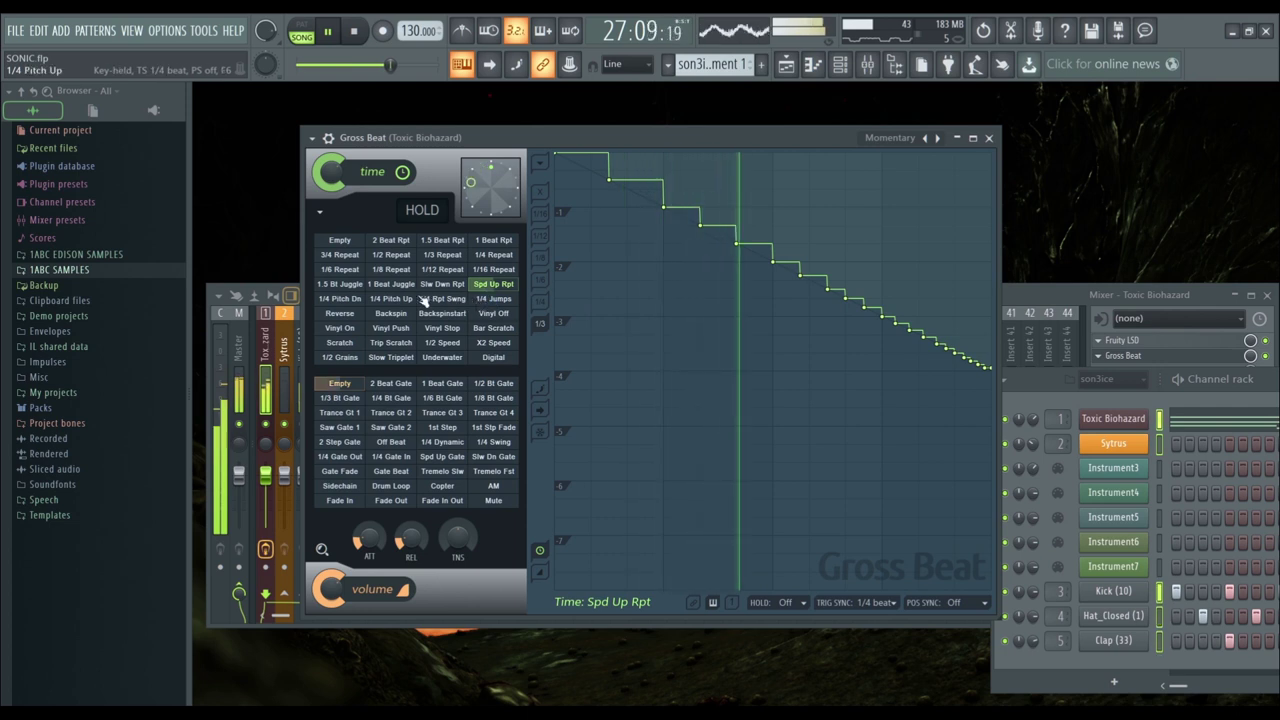
click(340, 298)
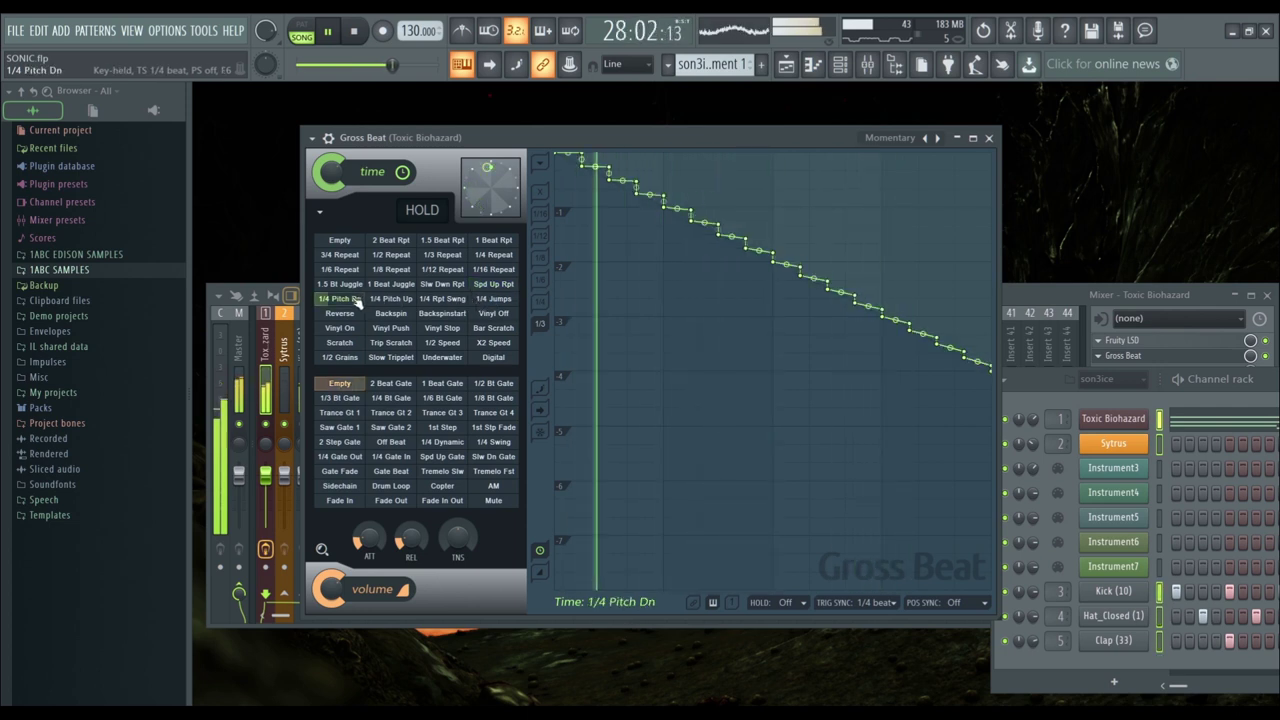
click(395, 256)
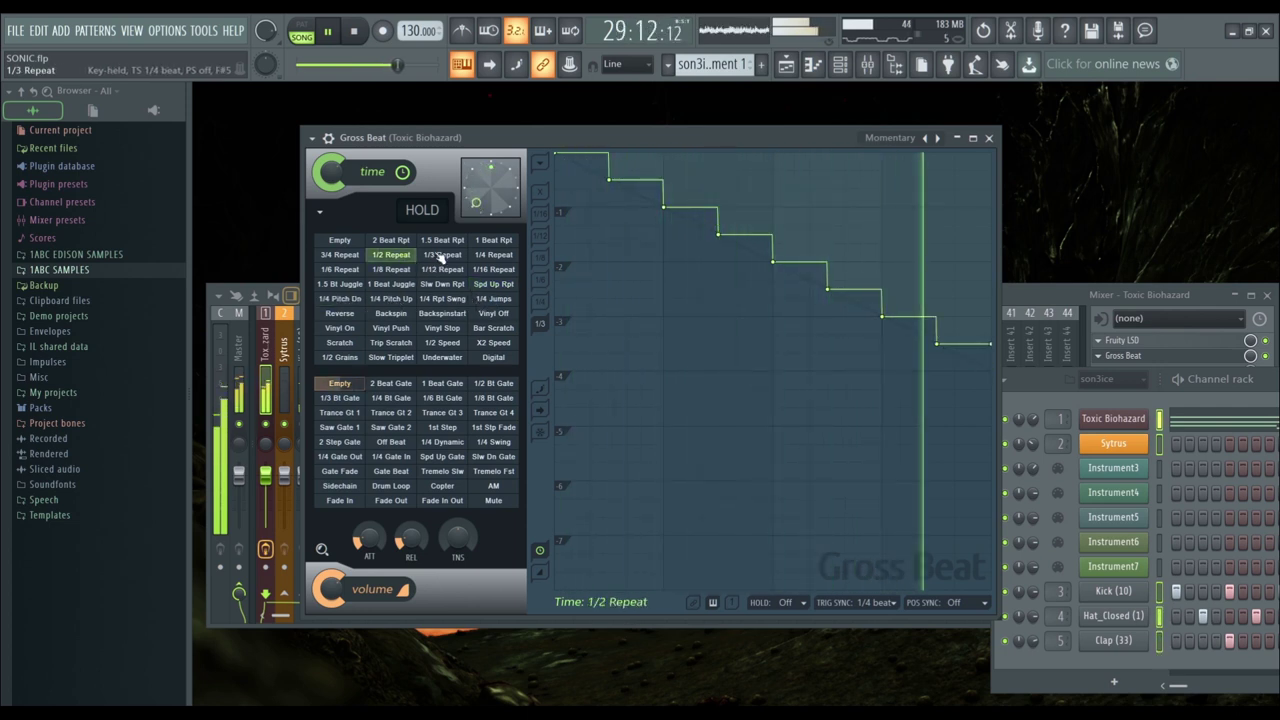